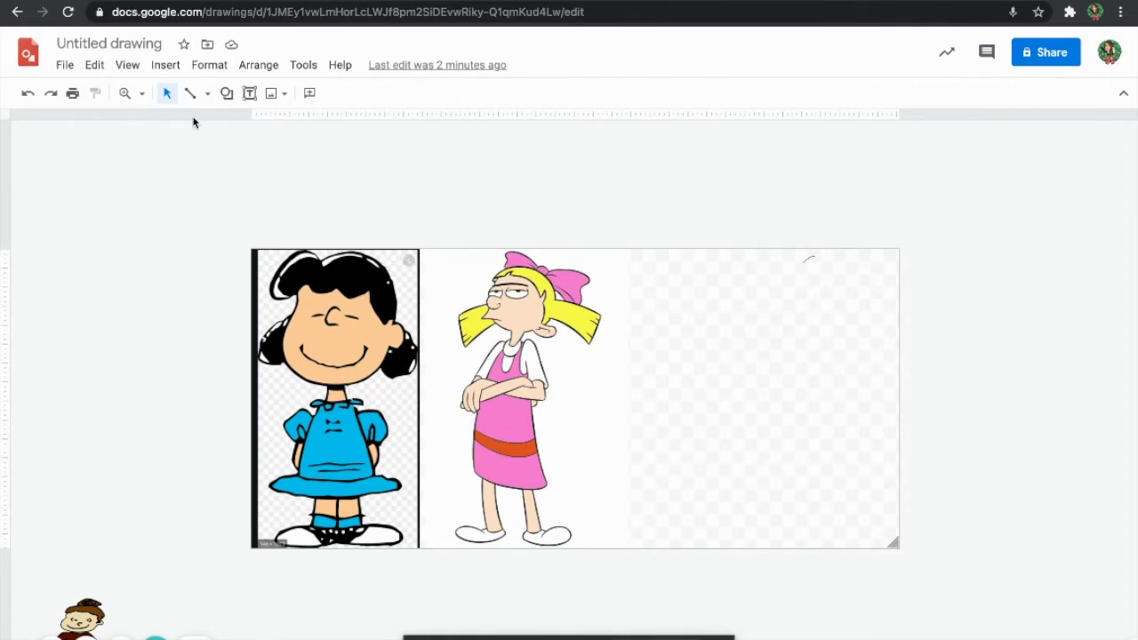
click(208, 94)
click(220, 226)
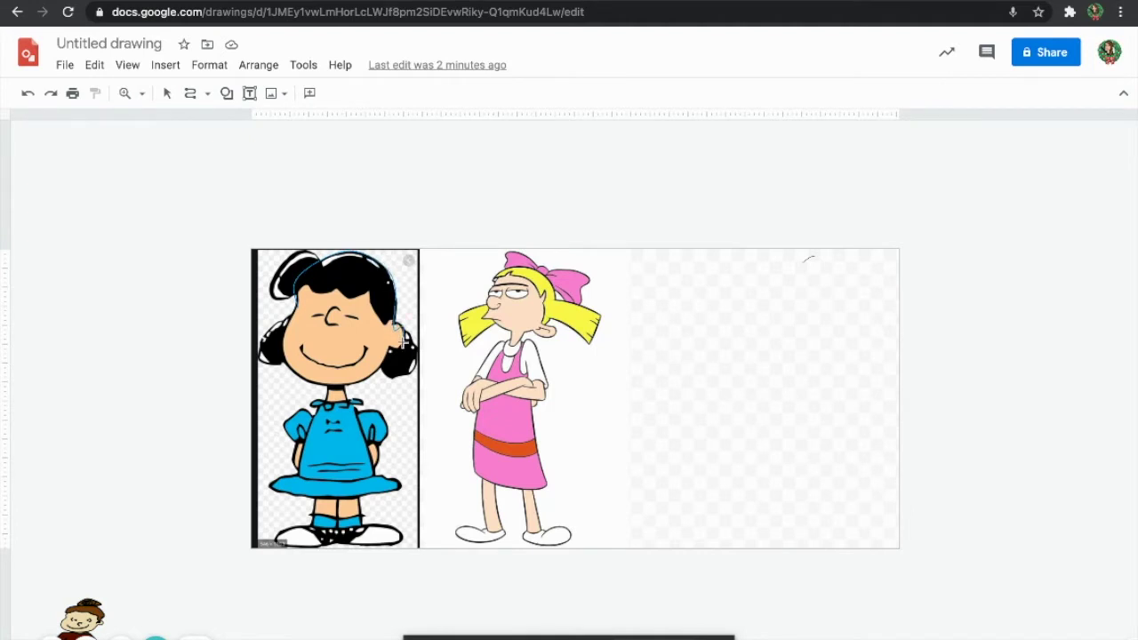
double_click(389, 345)
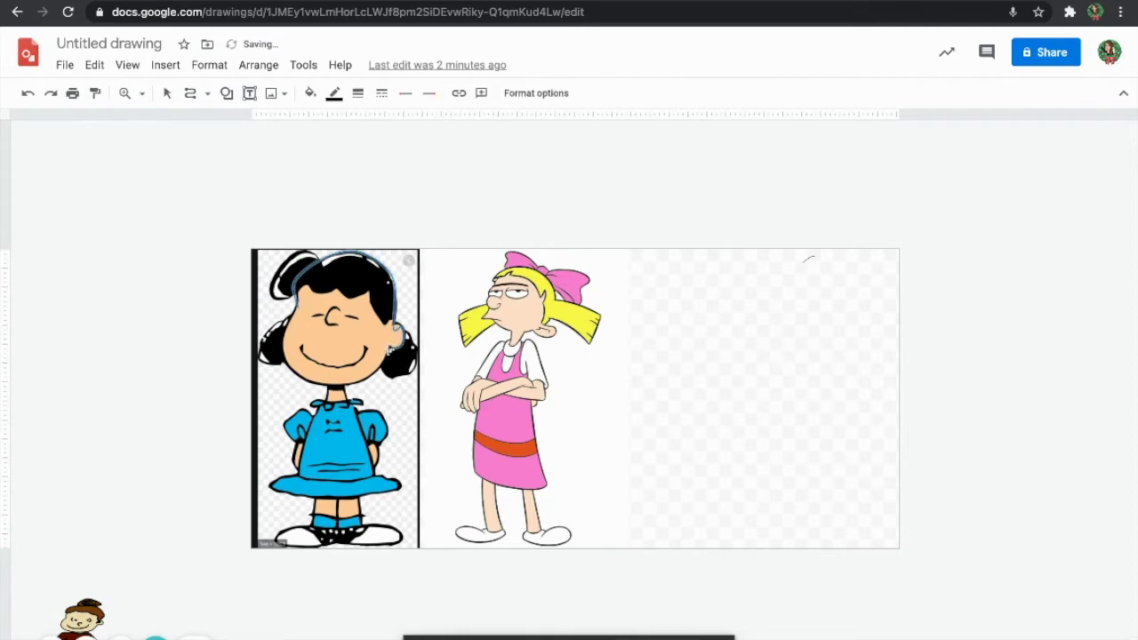
key(Escape)
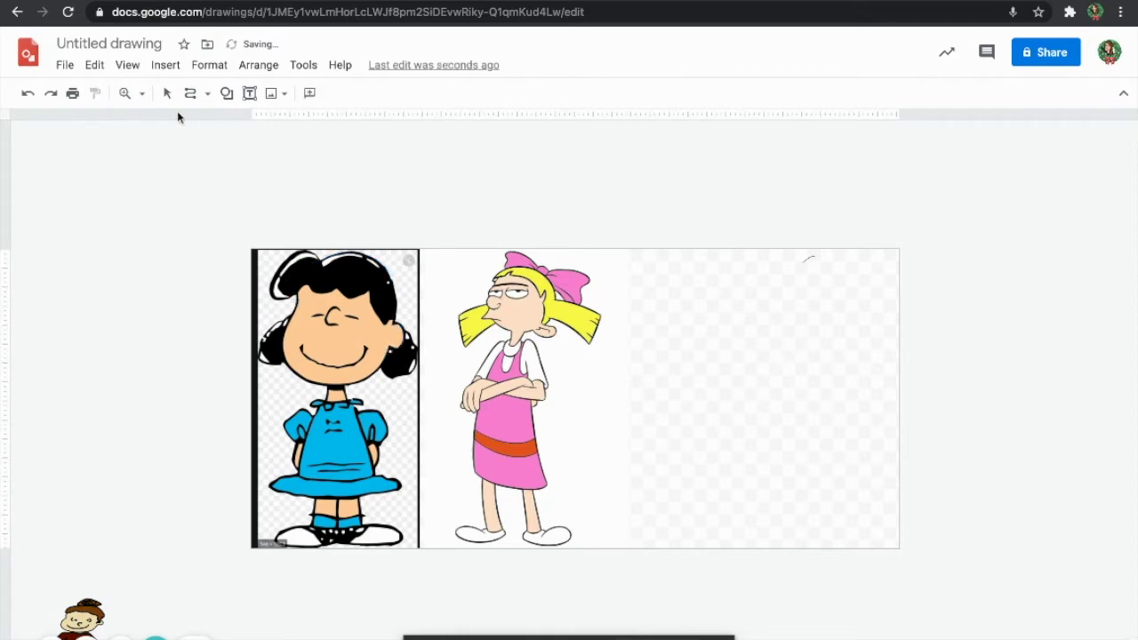
- Trace the black-haired girl's head, including the ear, as a closed Curve shape and move it to the blank canvas beside the blonde girl
click(133, 92)
click(178, 173)
scroll(176, 250, left, 4)
scroll(176, 250, up, 1)
click(338, 246)
click(338, 204)
click(363, 164)
click(491, 151)
click(530, 208)
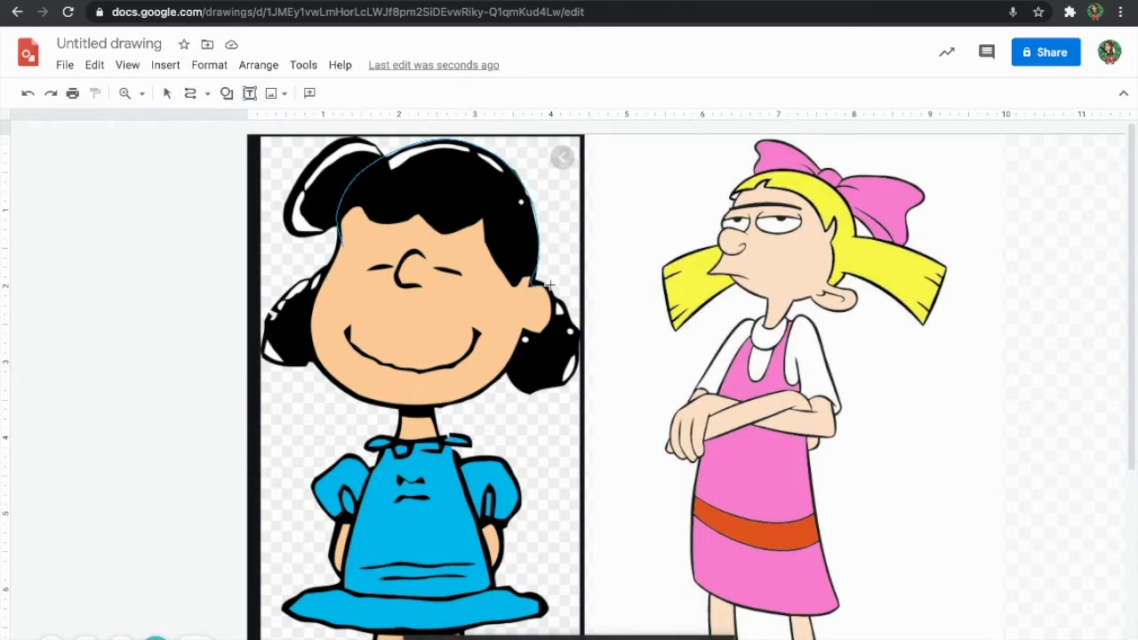
click(539, 282)
click(520, 328)
click(489, 386)
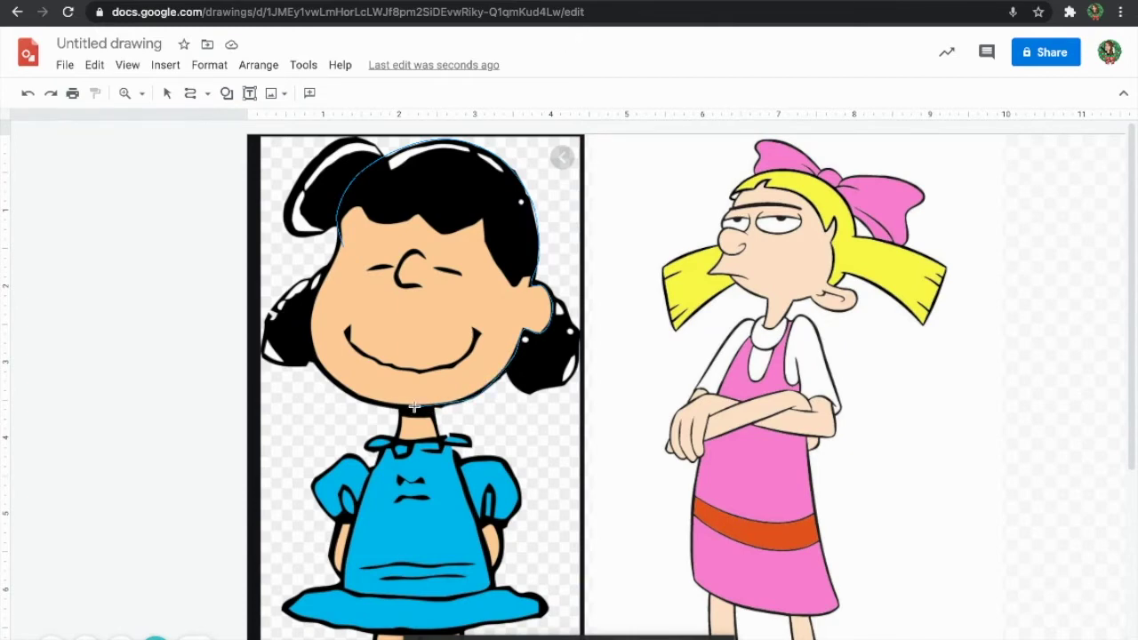
click(341, 249)
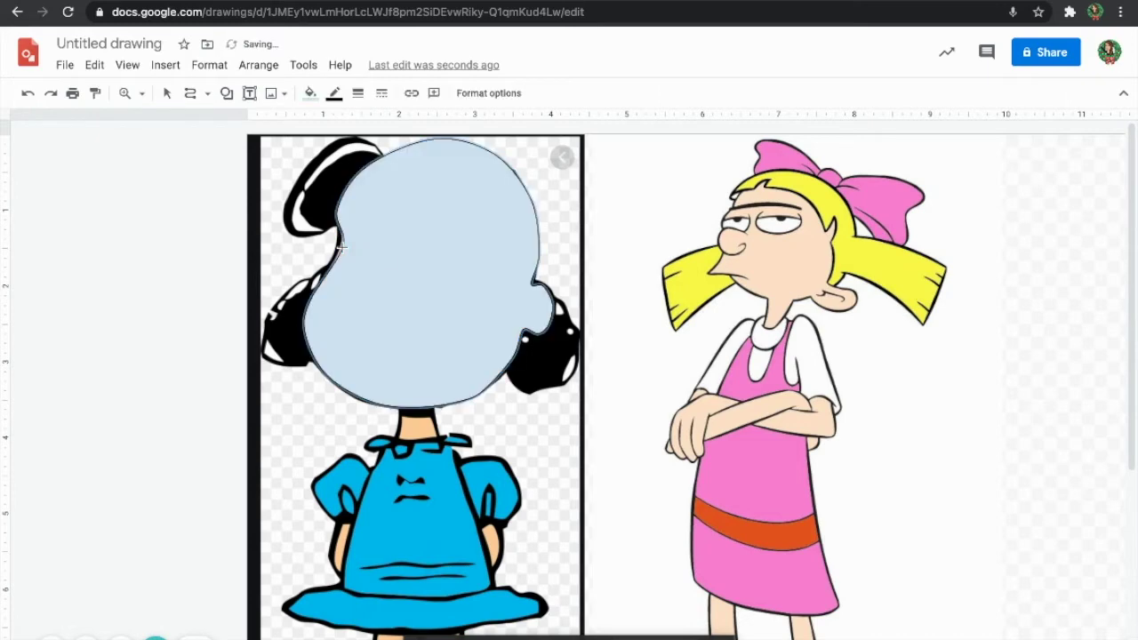
click(166, 92)
drag(447, 223, 1103, 238)
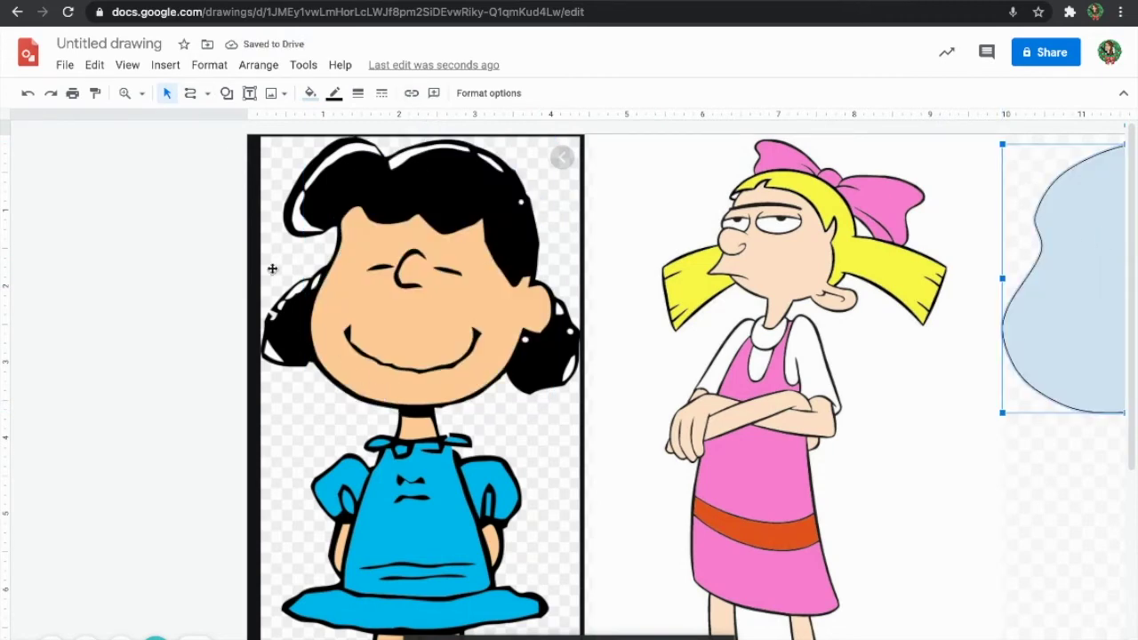
click(191, 94)
scroll(434, 436, down, 1)
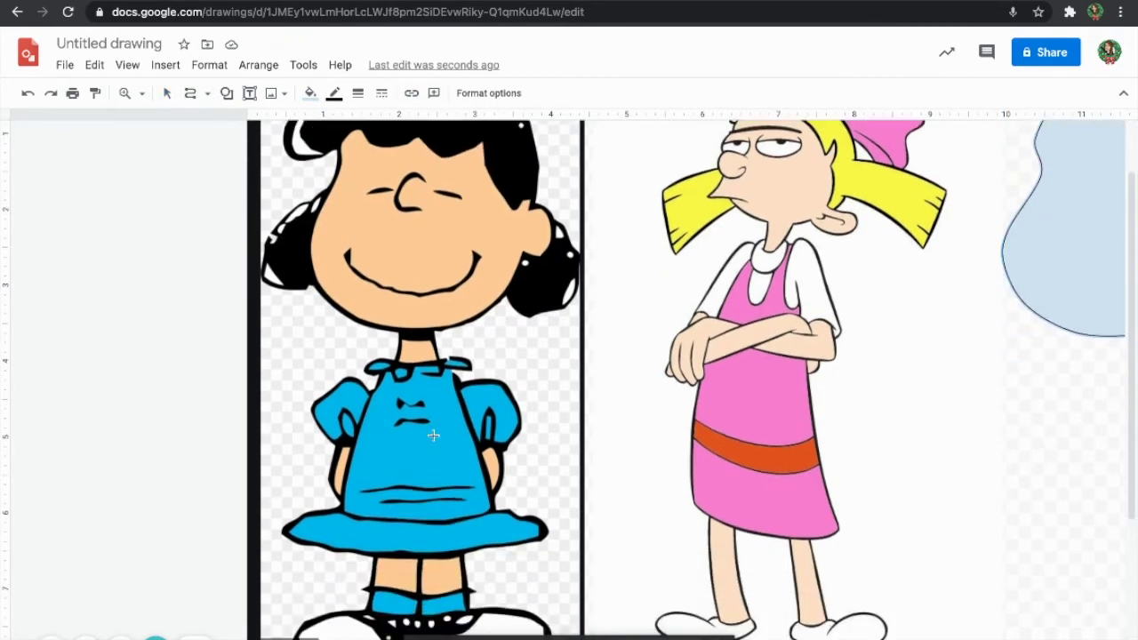
mouse_move(399, 329)
mouse_down()
mouse_move(394, 361)
mouse_move(441, 362)
mouse_move(436, 345)
mouse_move(441, 359)
mouse_up()
double_click(431, 335)
key(Delete)
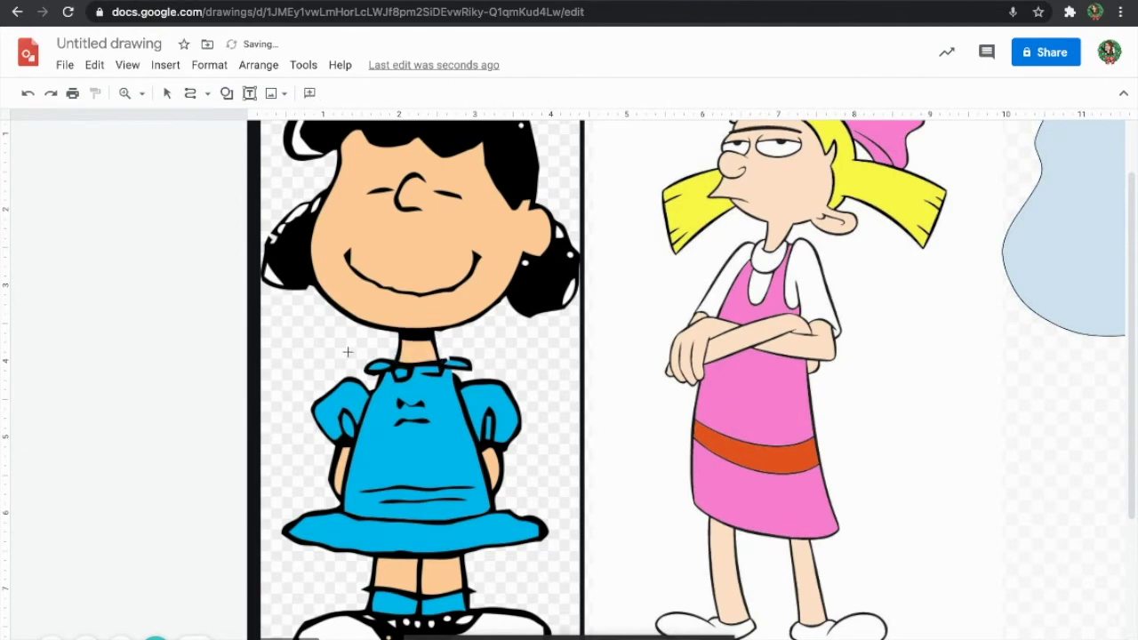
- Trace the black-haired girl's neck as a closed Curve shape and place it directly under the copied head shape
click(400, 331)
click(431, 330)
click(442, 364)
click(394, 364)
click(395, 329)
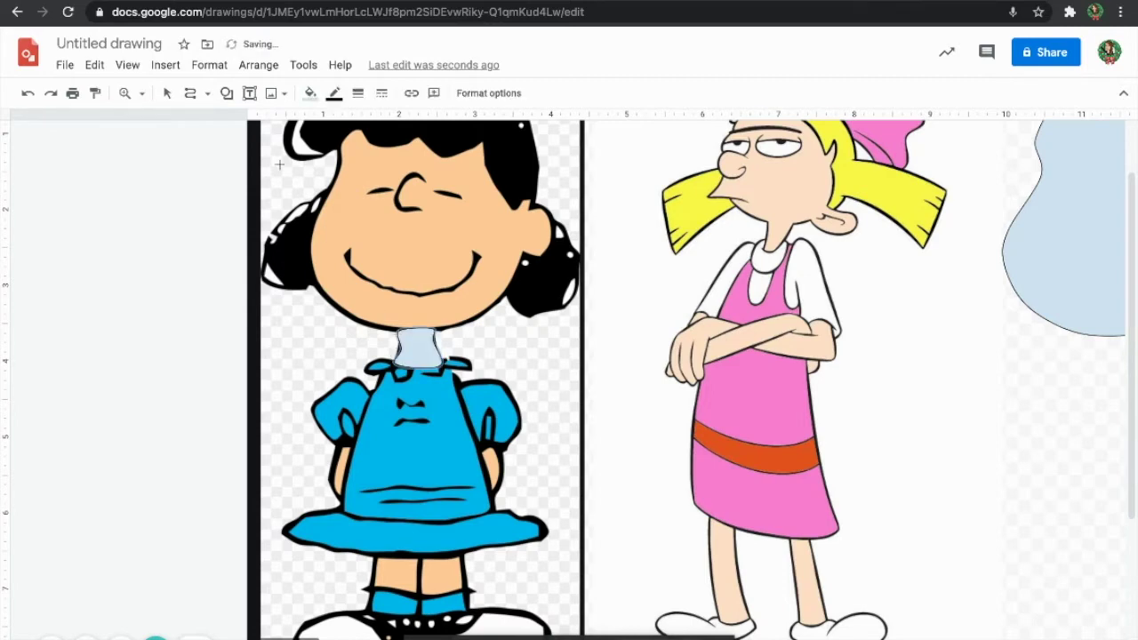
drag(418, 351, 1121, 360)
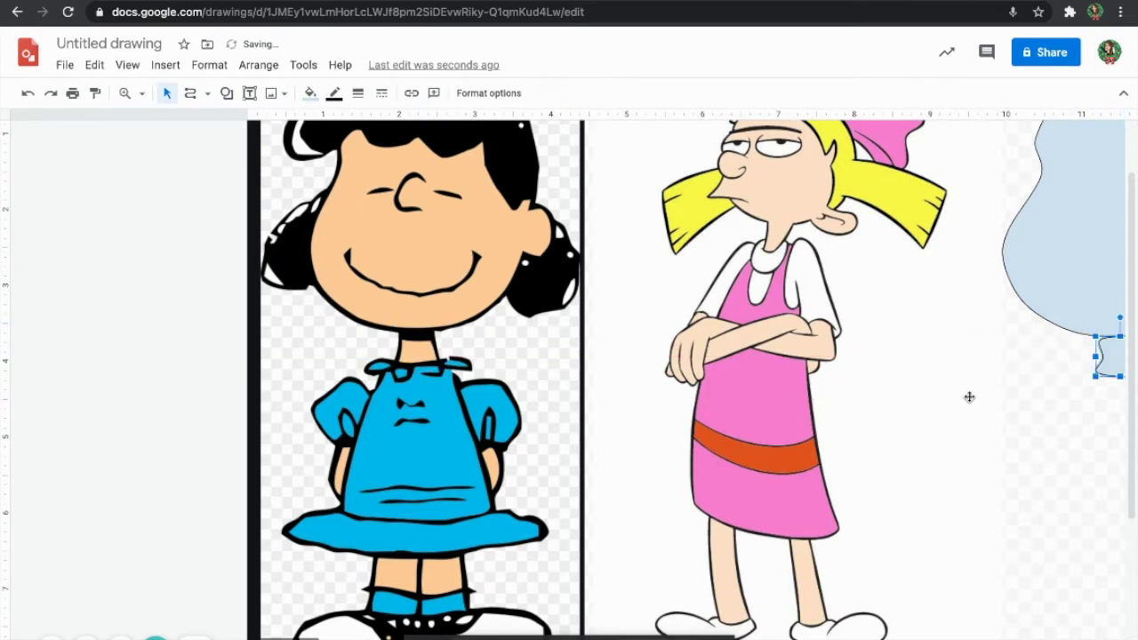
- Shift the head shape and the neck shape further right on the blank canvas, keeping the neck directly under the head
scroll(967, 398, right, 5)
scroll(965, 399, up, 2)
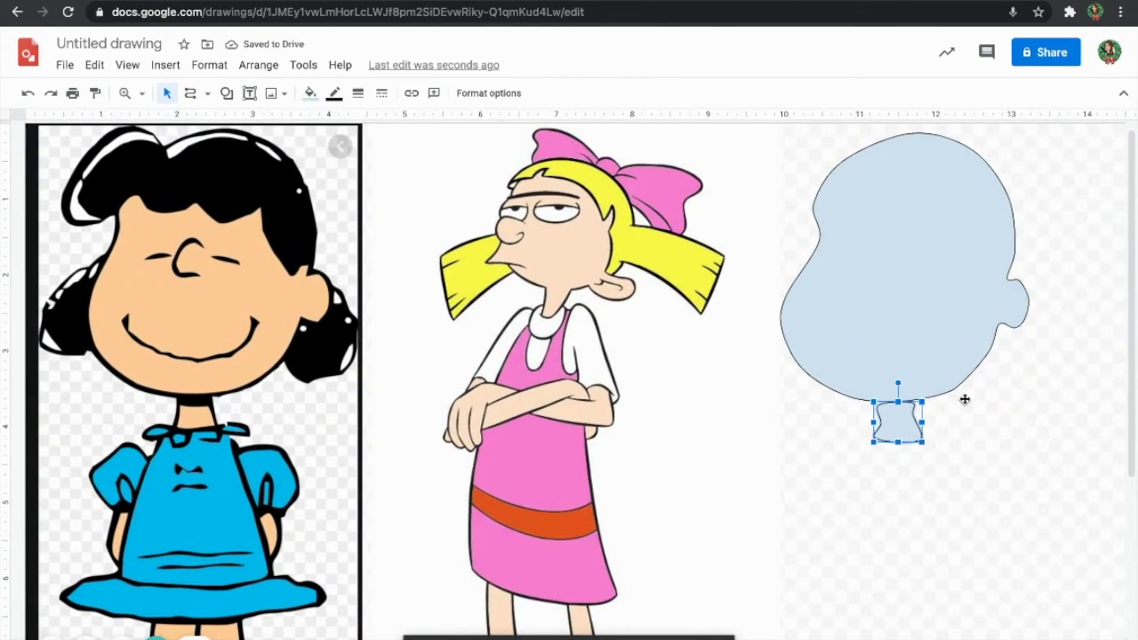
scroll(965, 399, right, 3)
click(163, 95)
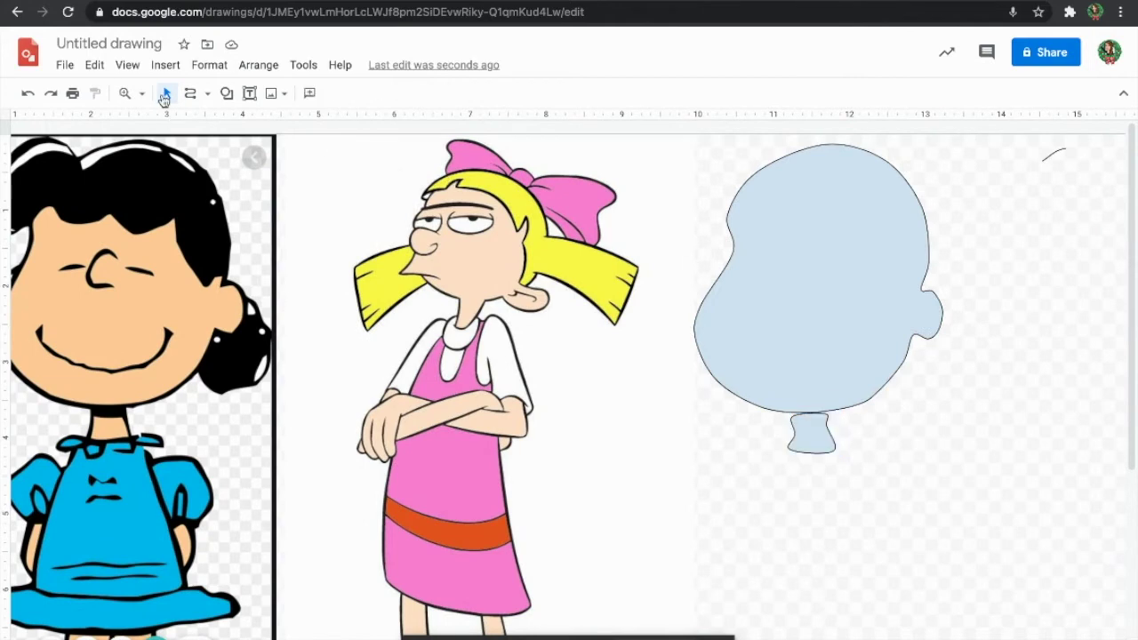
drag(821, 249, 902, 247)
drag(821, 419, 885, 408)
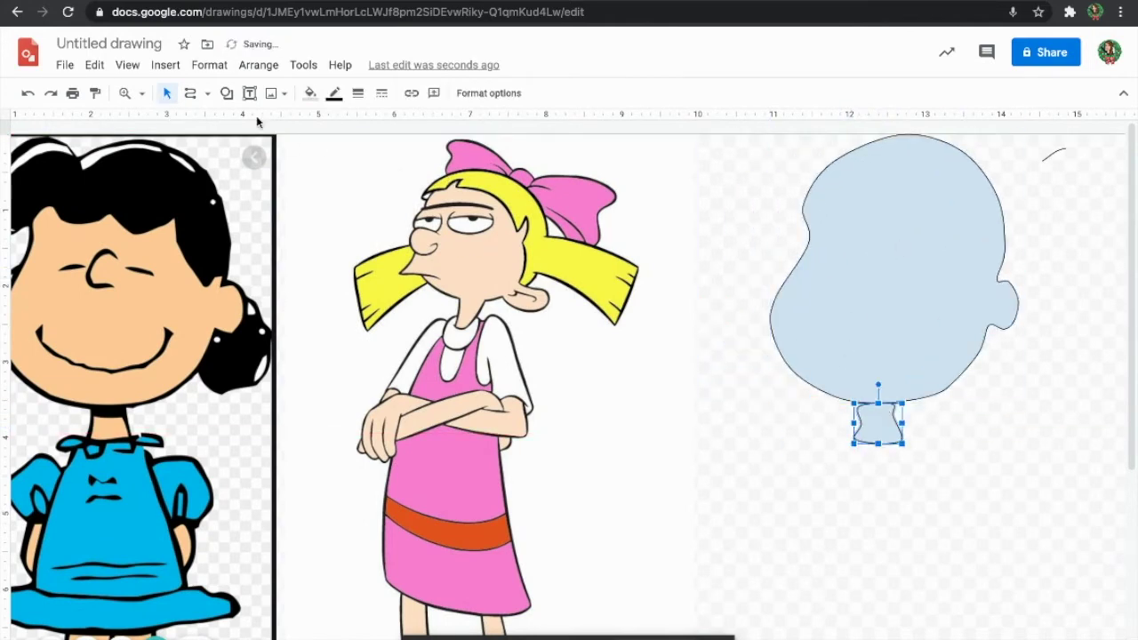
- Trace the blonde girl's fringe, hair and the pigtail behind her ear as one closed Curve shape
click(192, 96)
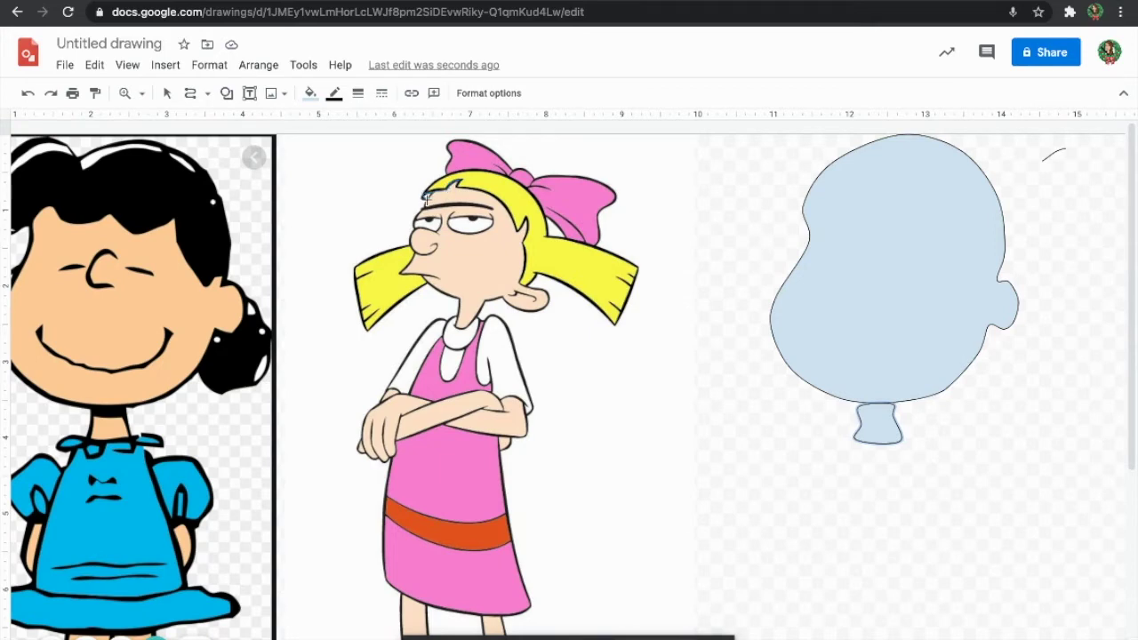
mouse_move(412, 199)
mouse_down()
mouse_move(442, 168)
mouse_move(520, 164)
mouse_move(544, 190)
mouse_move(550, 233)
mouse_move(636, 236)
mouse_move(649, 258)
mouse_move(554, 241)
mouse_move(603, 242)
mouse_move(644, 265)
mouse_move(615, 330)
mouse_move(524, 261)
mouse_up()
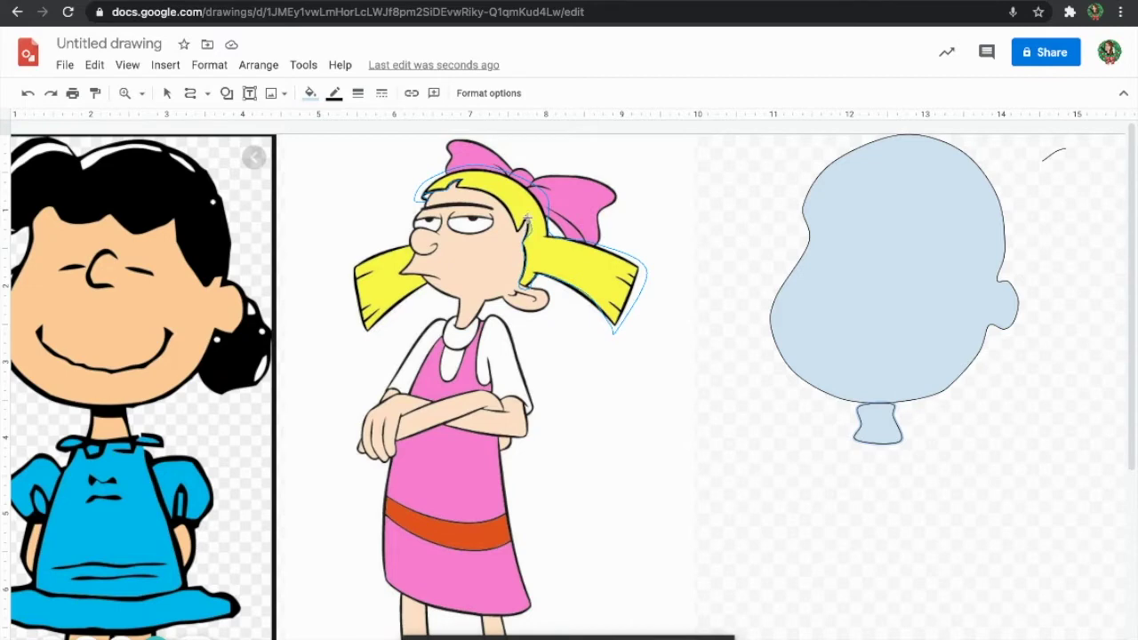
mouse_move(525, 216)
mouse_down()
mouse_move(514, 233)
mouse_move(505, 205)
mouse_move(460, 185)
mouse_move(481, 188)
mouse_up()
drag(461, 182, 461, 183)
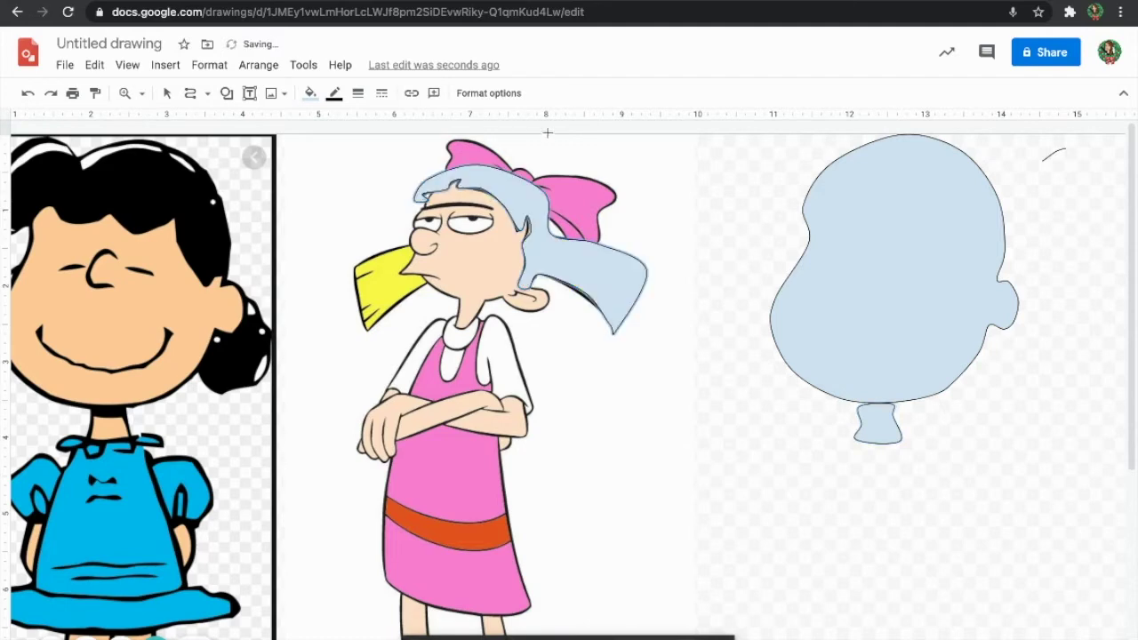
- Move the traced hair shape onto the head shape and enlarge it in width and height to match the head
click(167, 94)
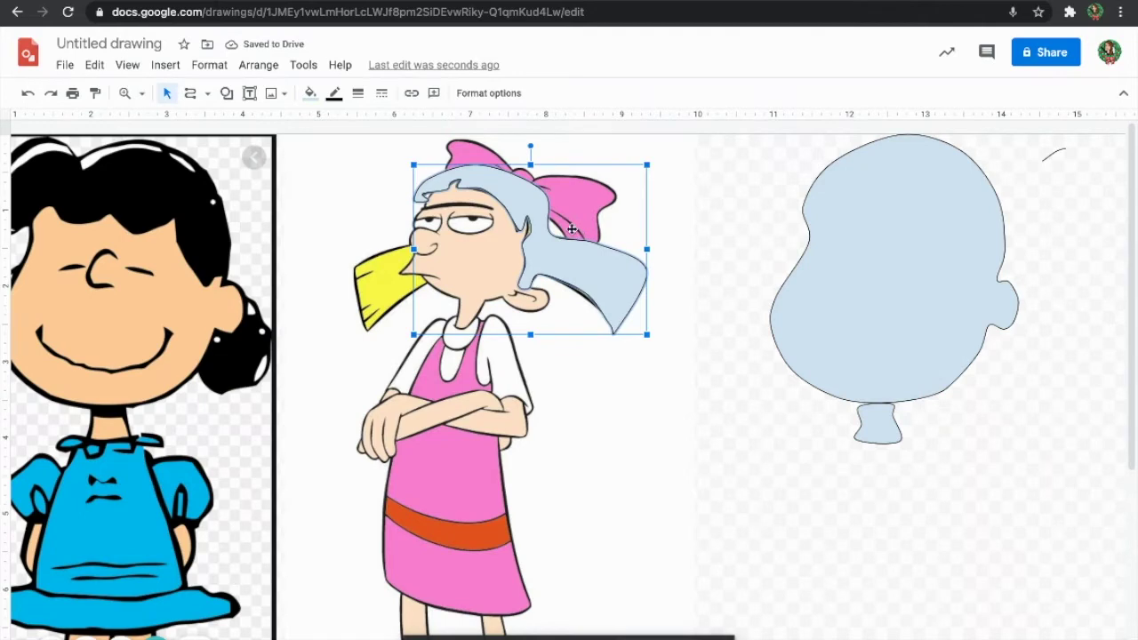
scroll(610, 257, right, 3)
drag(438, 219, 827, 179)
drag(946, 219, 1047, 236)
drag(878, 305, 888, 360)
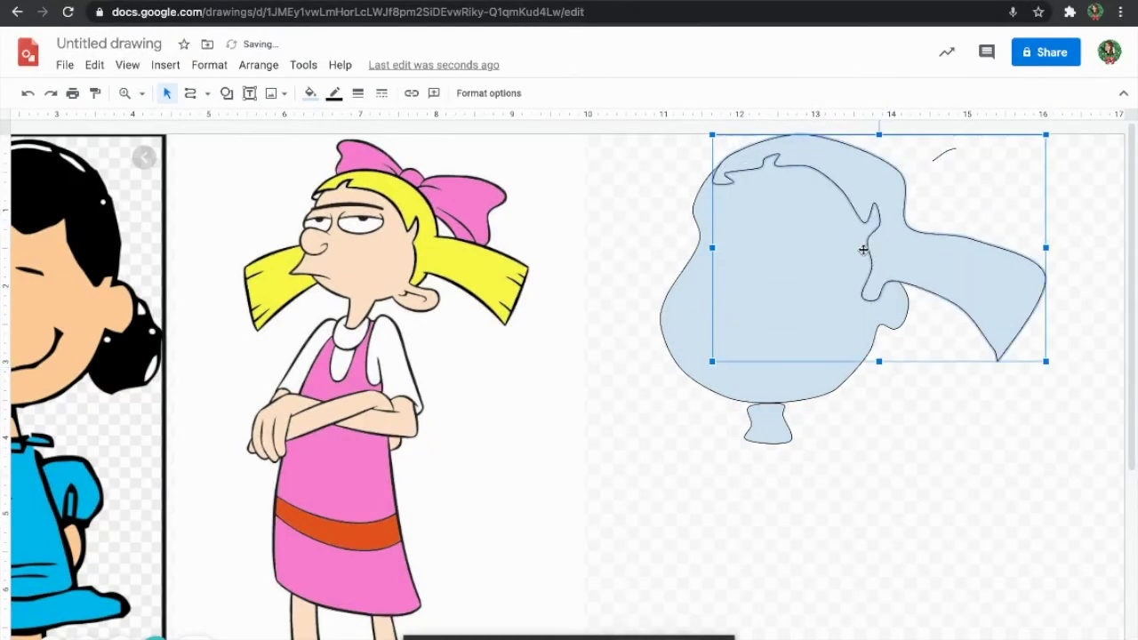
- Stretch the hair shape's edges so it extends past the forehead, above the crown and further down behind the ear
mouse_move(712, 249)
mouse_down()
mouse_move(686, 247)
mouse_move(696, 248)
mouse_up()
drag(870, 134, 869, 124)
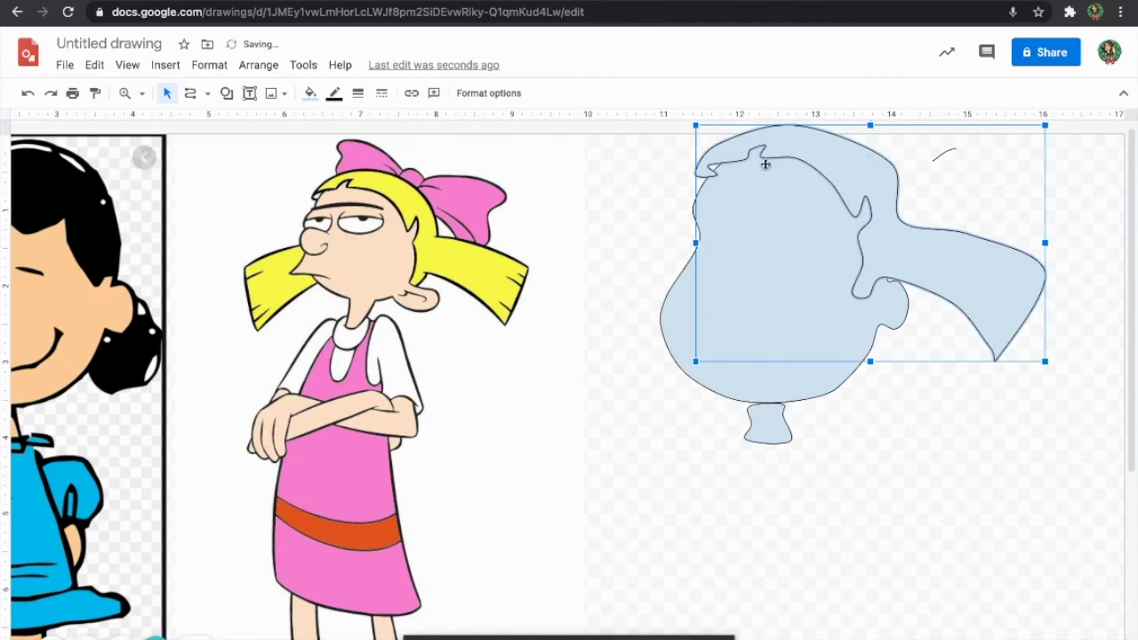
drag(870, 362, 871, 383)
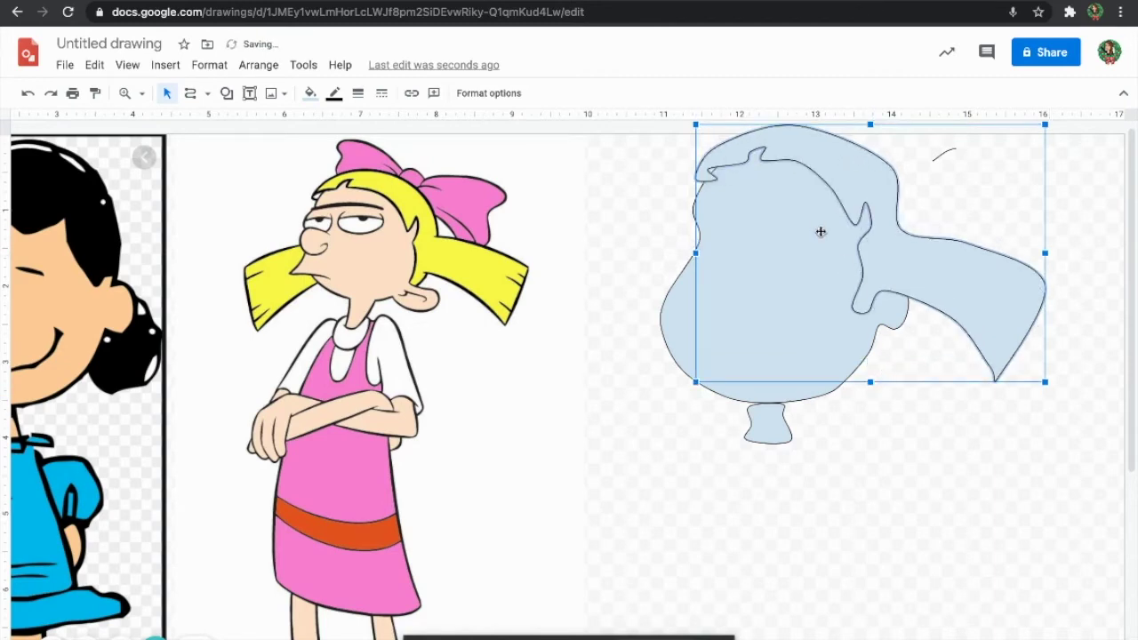
drag(696, 252, 703, 253)
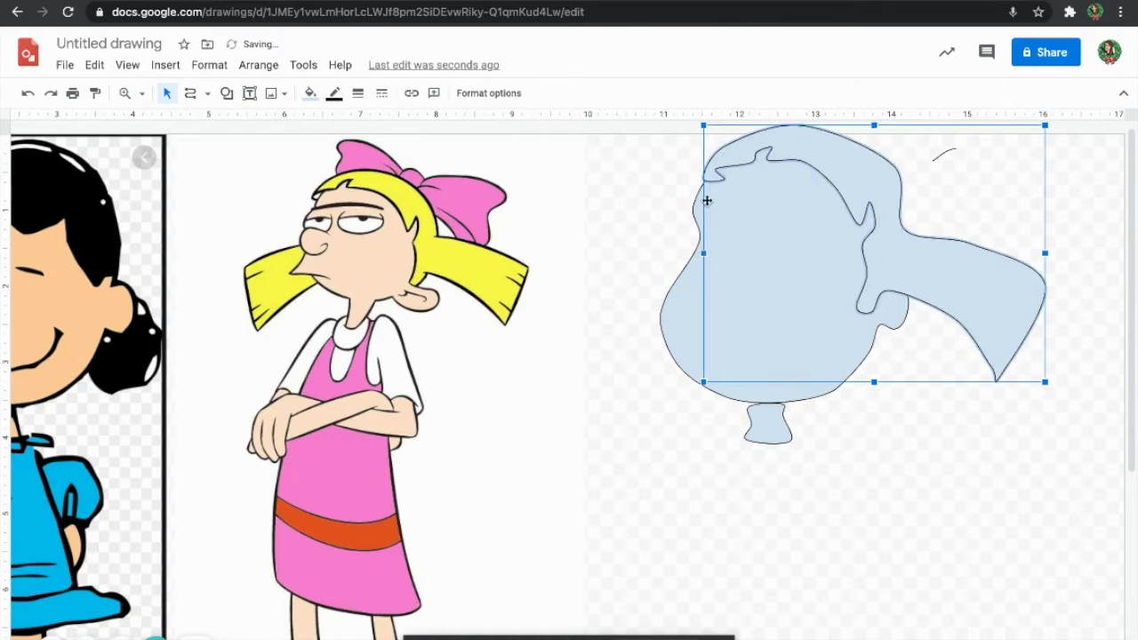
click(620, 236)
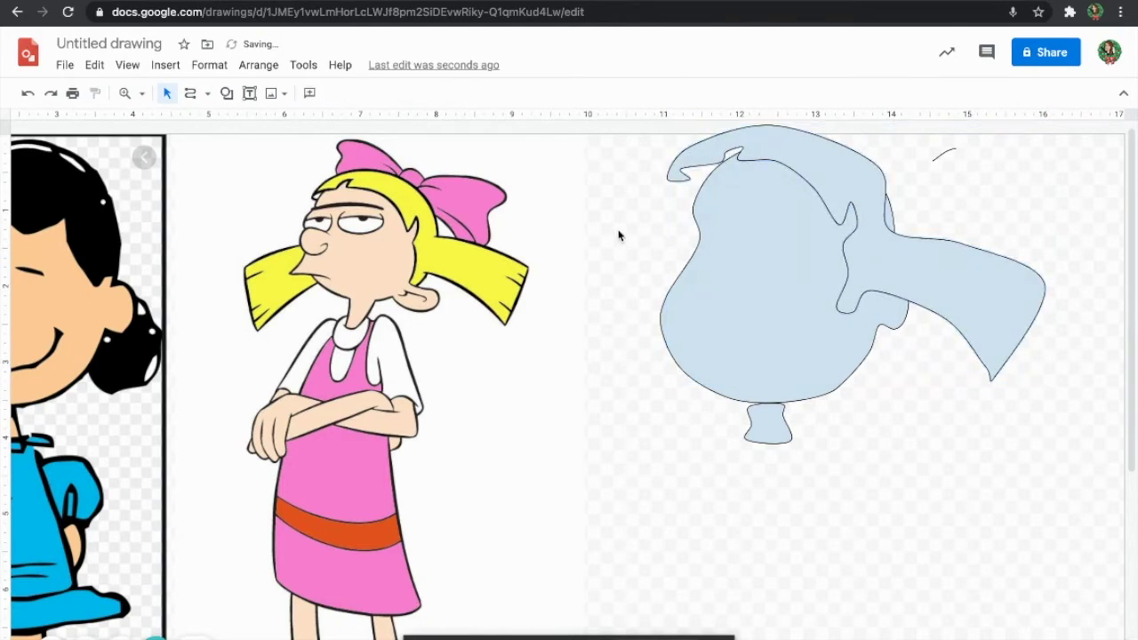
- Nudge the hair shape to the right until it lines up with the forehead and the back of the head
click(785, 152)
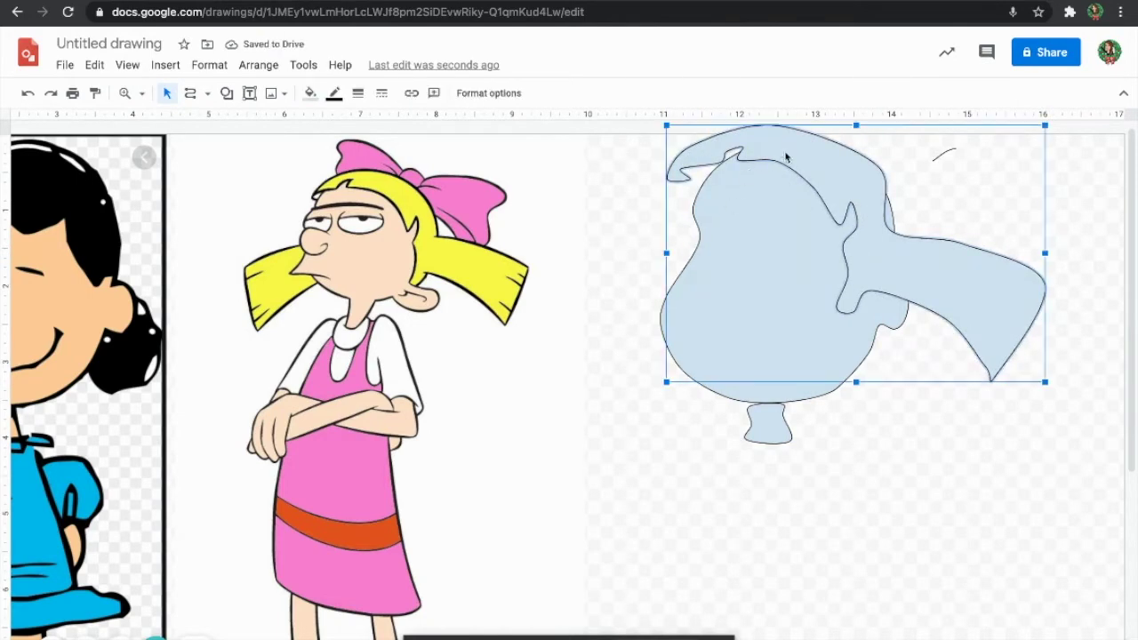
key(Right)
key(Right)
key(Right)
key(Right)
key(Right)
key(Right)
key(Right)
key(Right)
- Edit the hair shape's curve points so the fringe tip meets the forehead and the pigtail's underside sits above the ear
click(668, 185)
double_click(701, 168)
drag(709, 171, 712, 170)
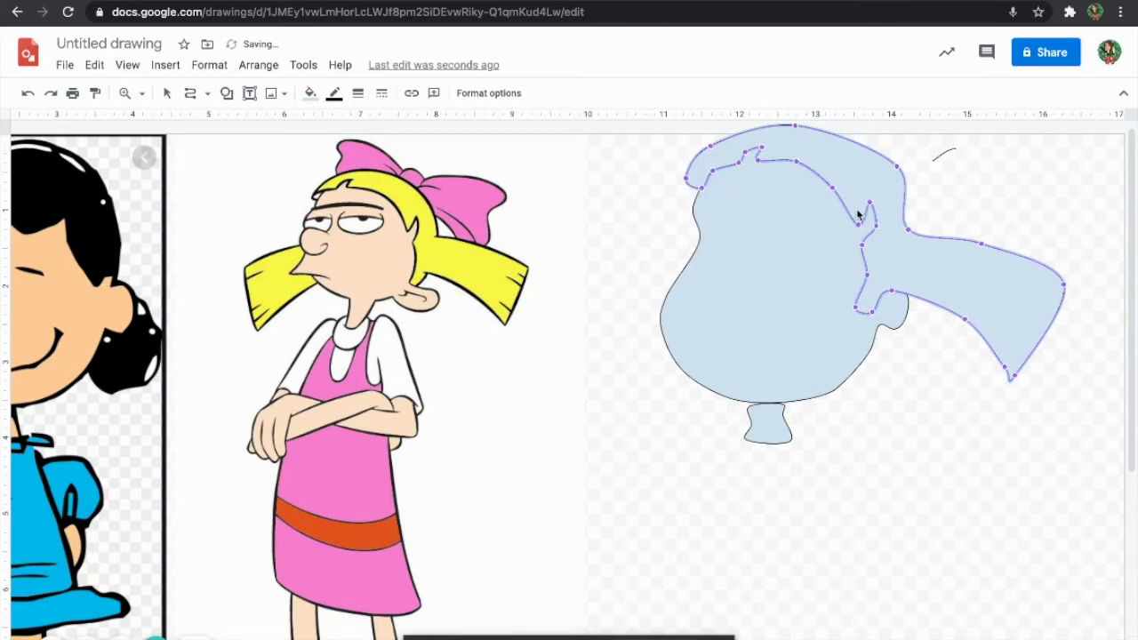
click(882, 276)
double_click(896, 296)
drag(892, 287, 896, 276)
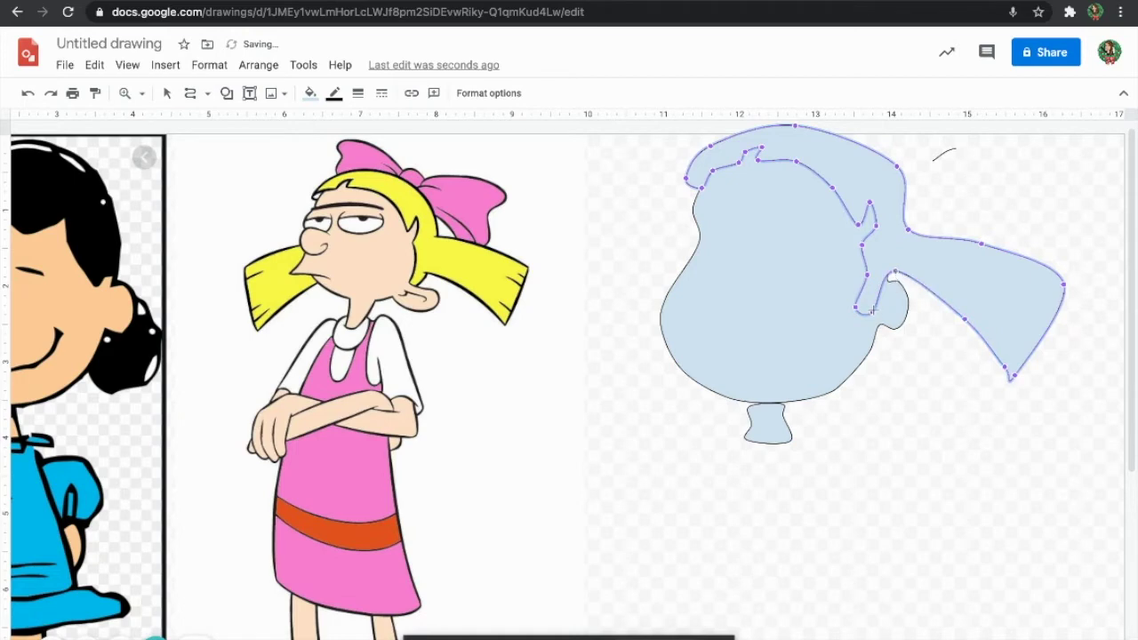
key(Escape)
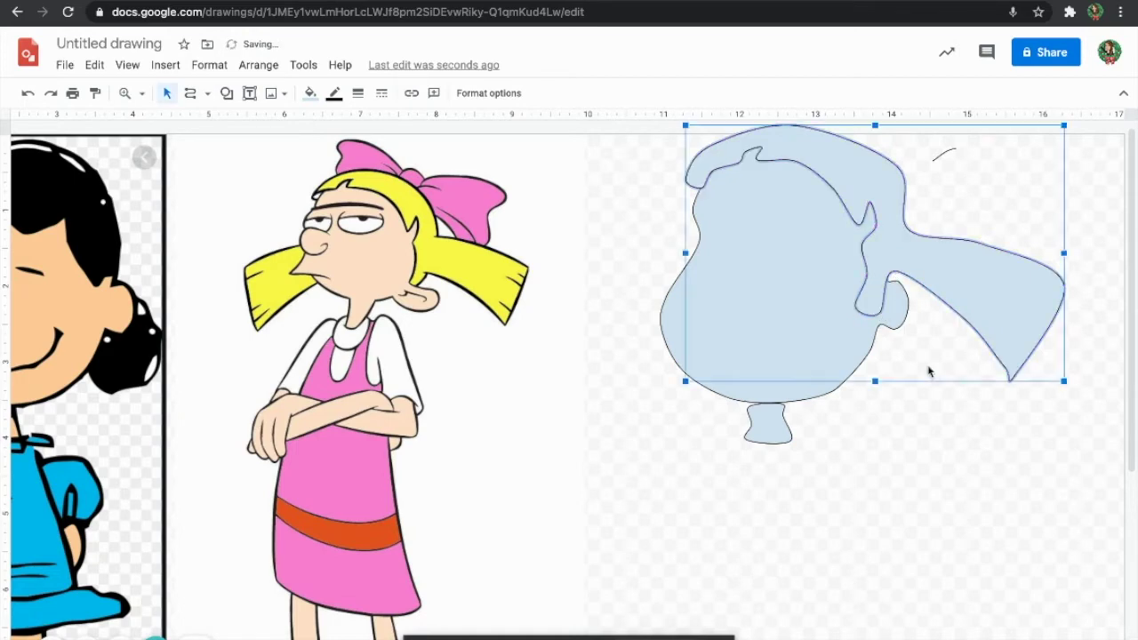
click(910, 444)
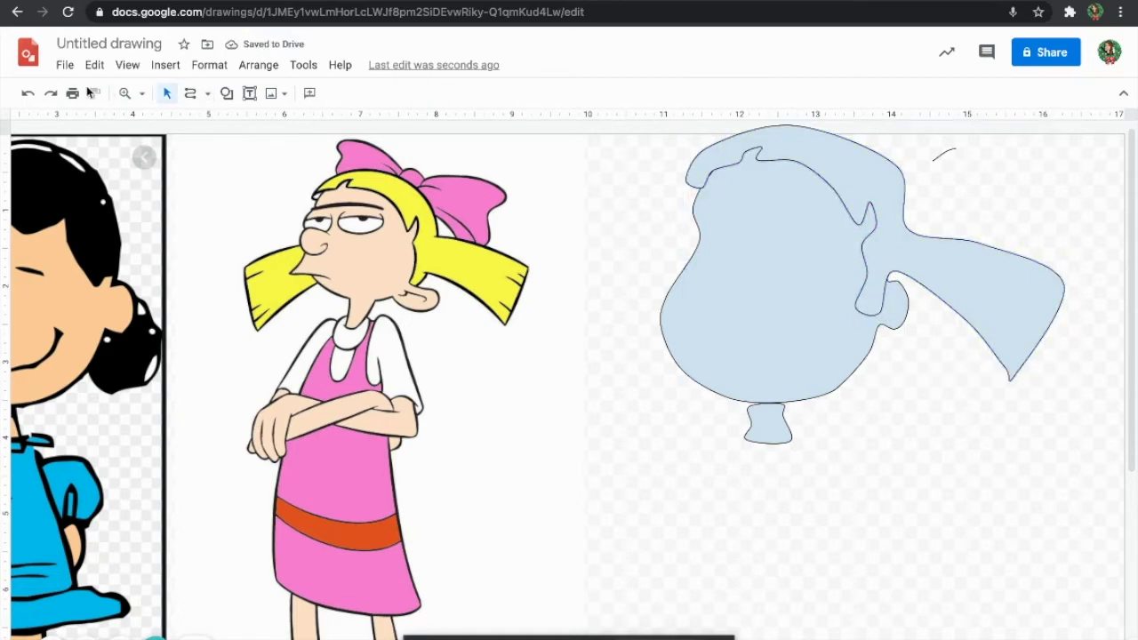
- Trace the blonde girl's other pigtail, in front of her face, as a closed Curve shape overlapping the face
click(190, 94)
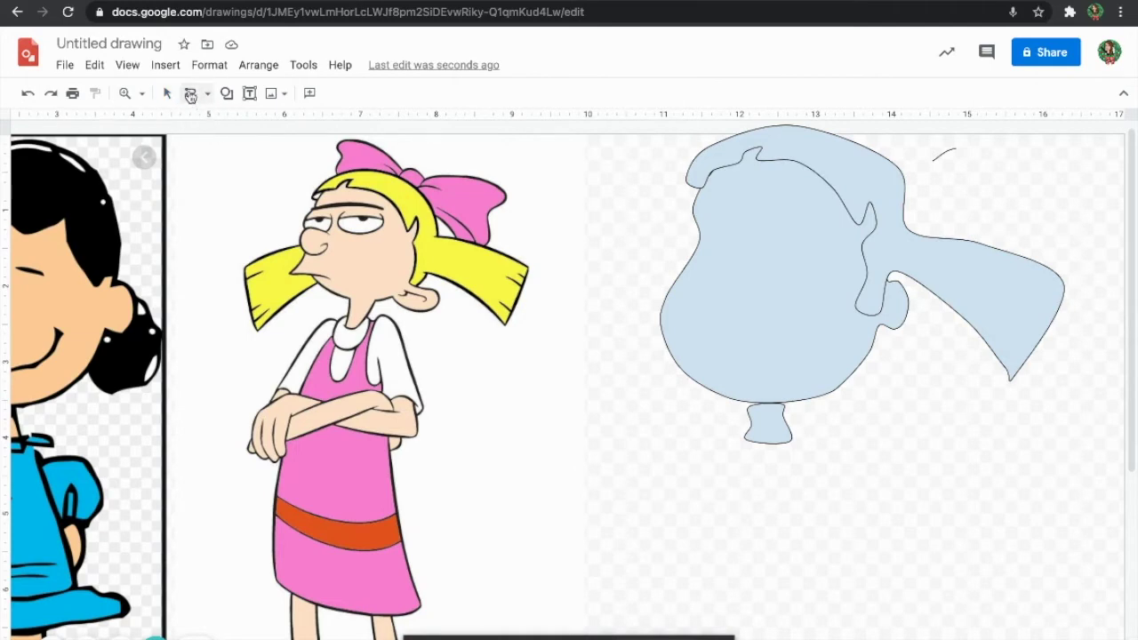
click(296, 249)
click(241, 265)
click(255, 331)
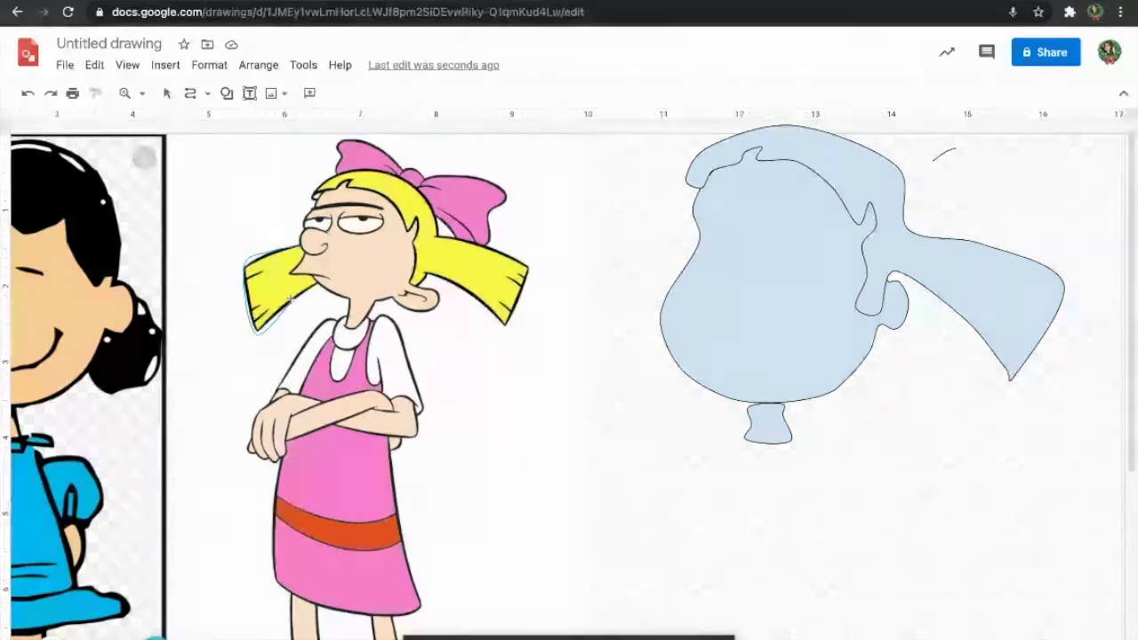
click(321, 281)
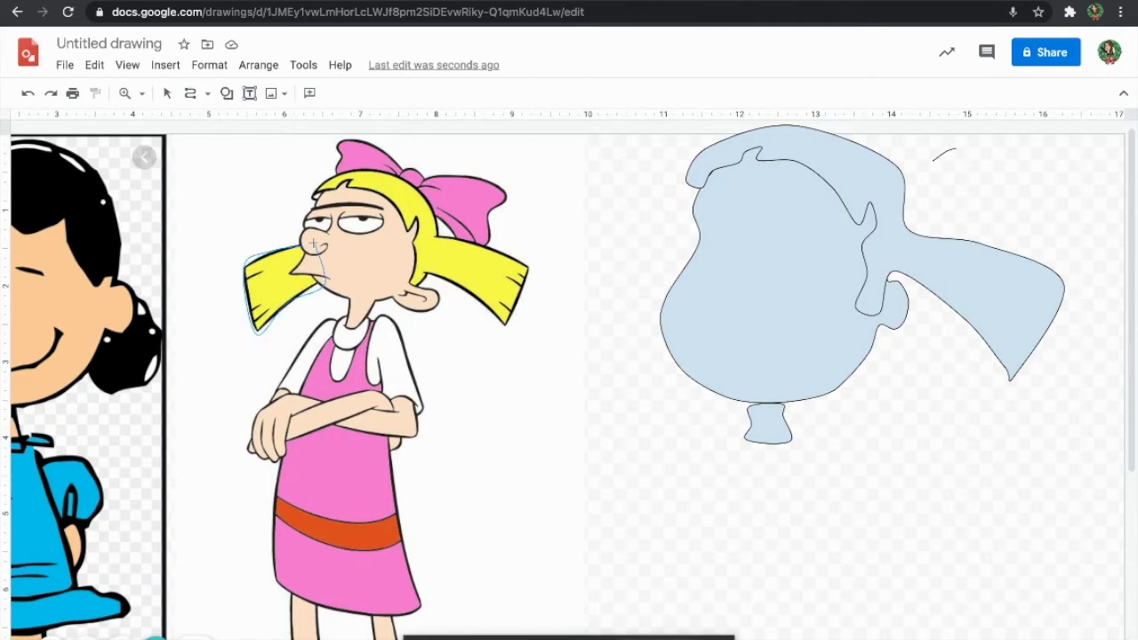
click(310, 246)
- Place the second pigtail shape behind the left side of the head shape and stretch it slightly downward
click(166, 92)
click(280, 262)
drag(262, 270, 567, 259)
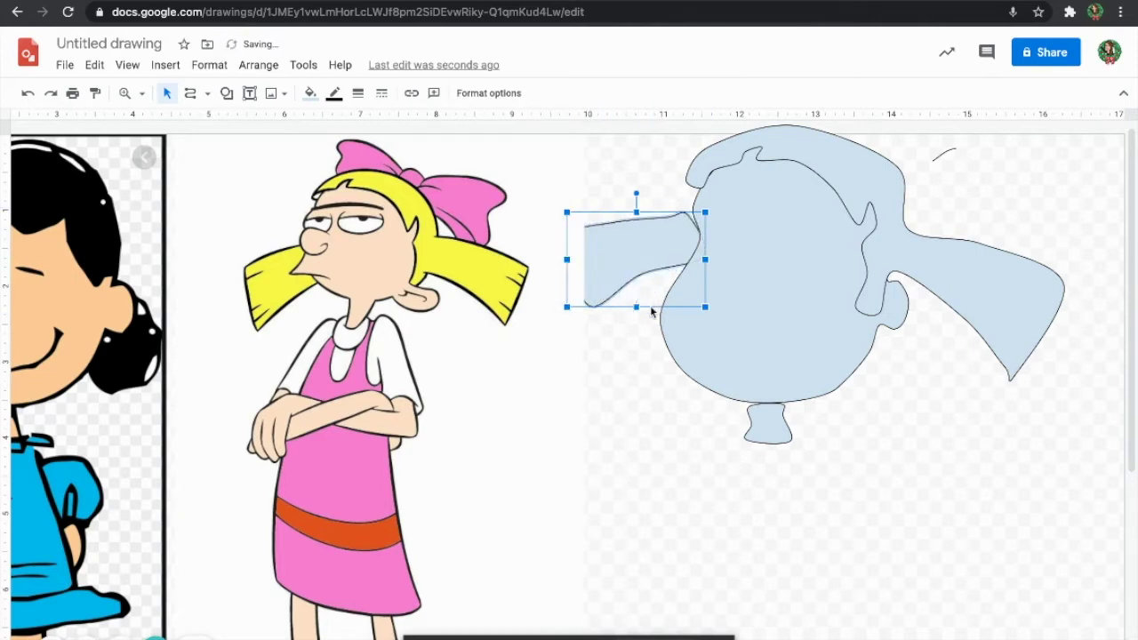
drag(637, 306, 635, 320)
- Send the blonde girl's picture to the back and adjust the second pigtail's curve points where it meets the face
click(541, 364)
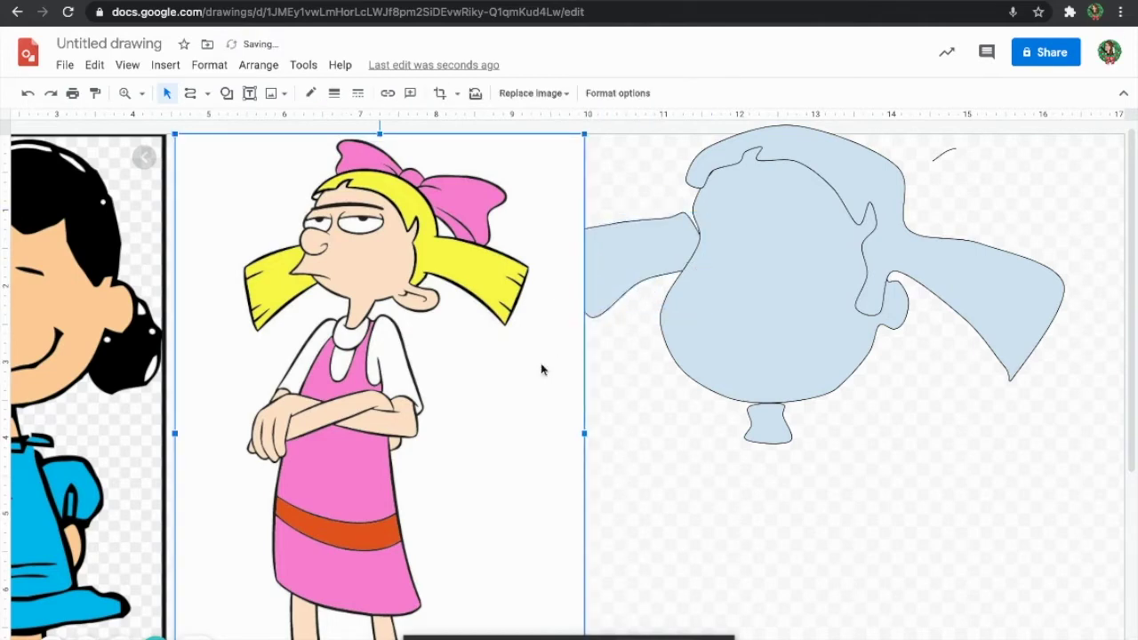
key(ctrl+shift+Down)
click(628, 401)
double_click(662, 257)
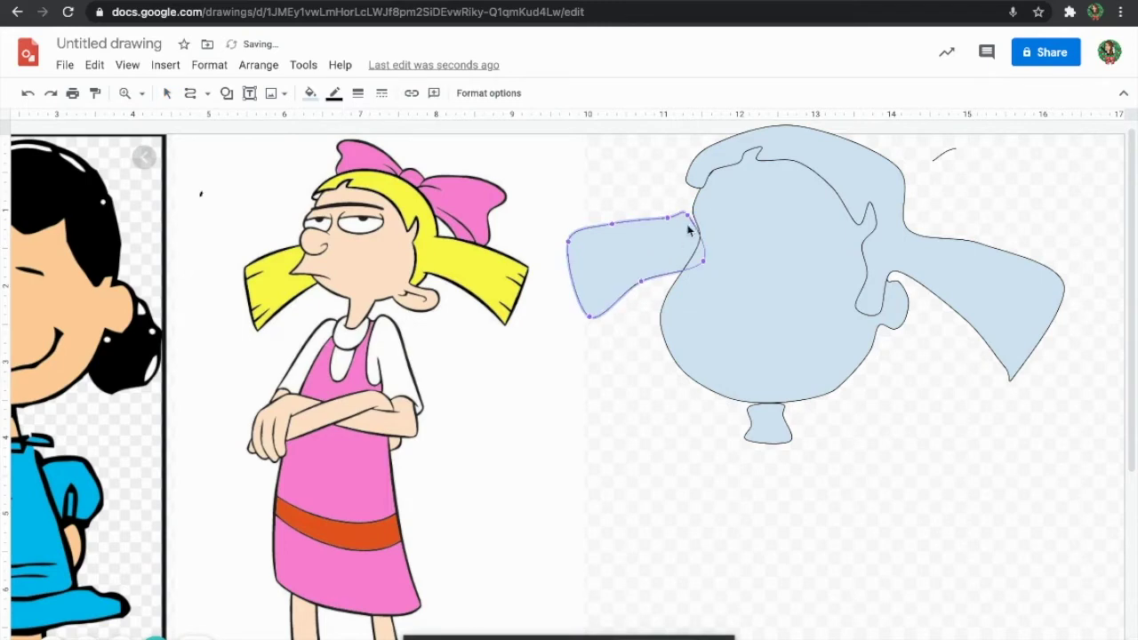
key(Escape)
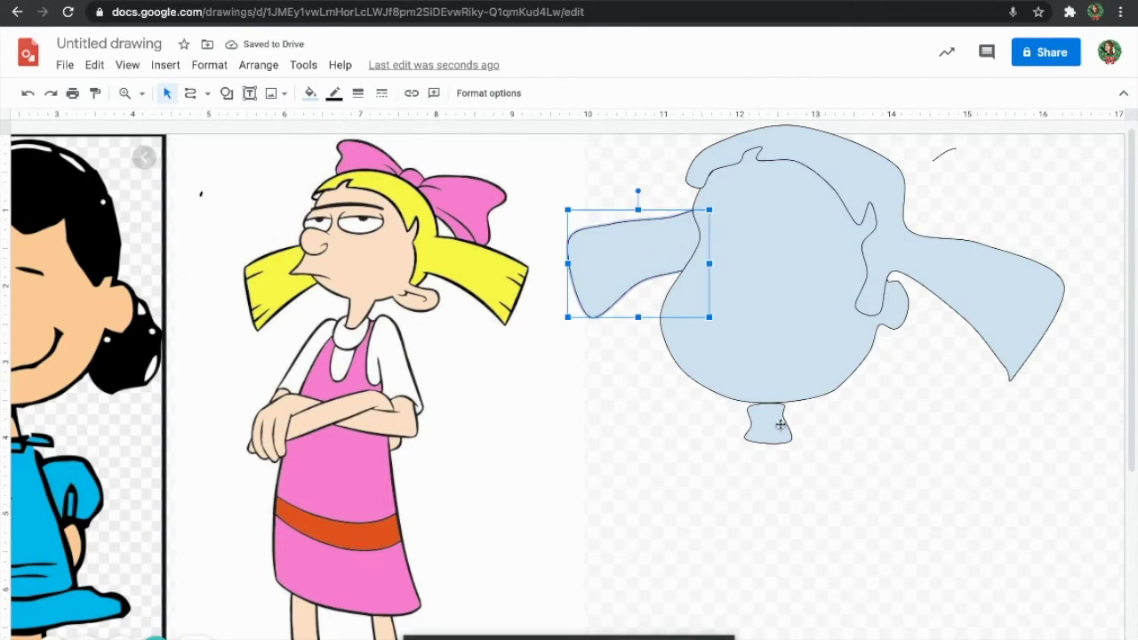
- Nudge the neck shape up until it meets the chin of the new head
click(781, 426)
key(Up)
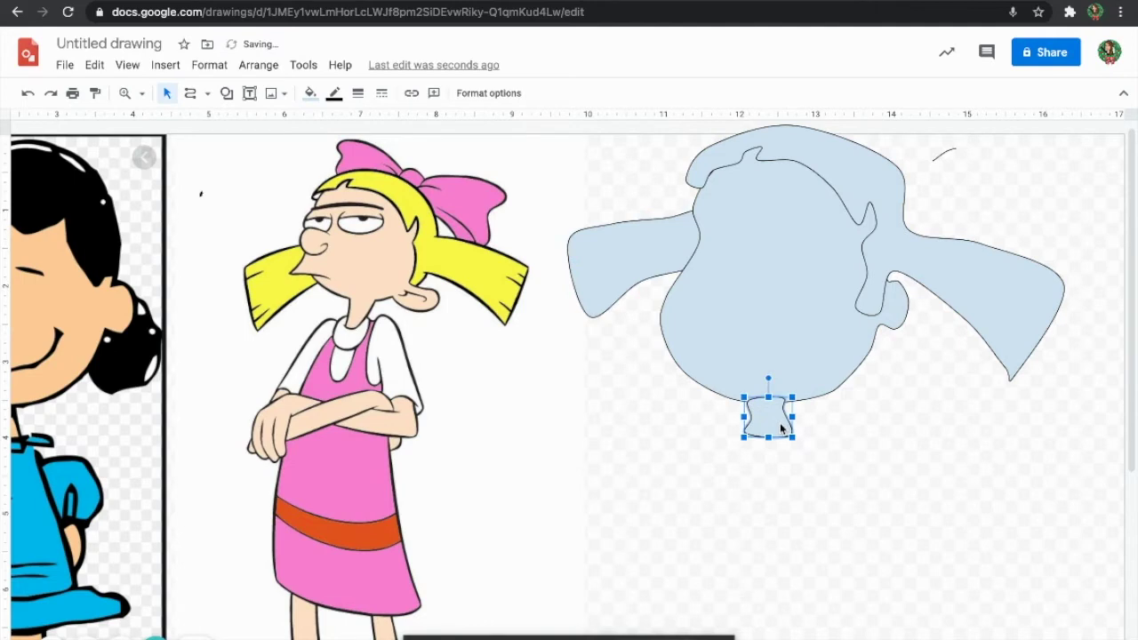
click(859, 481)
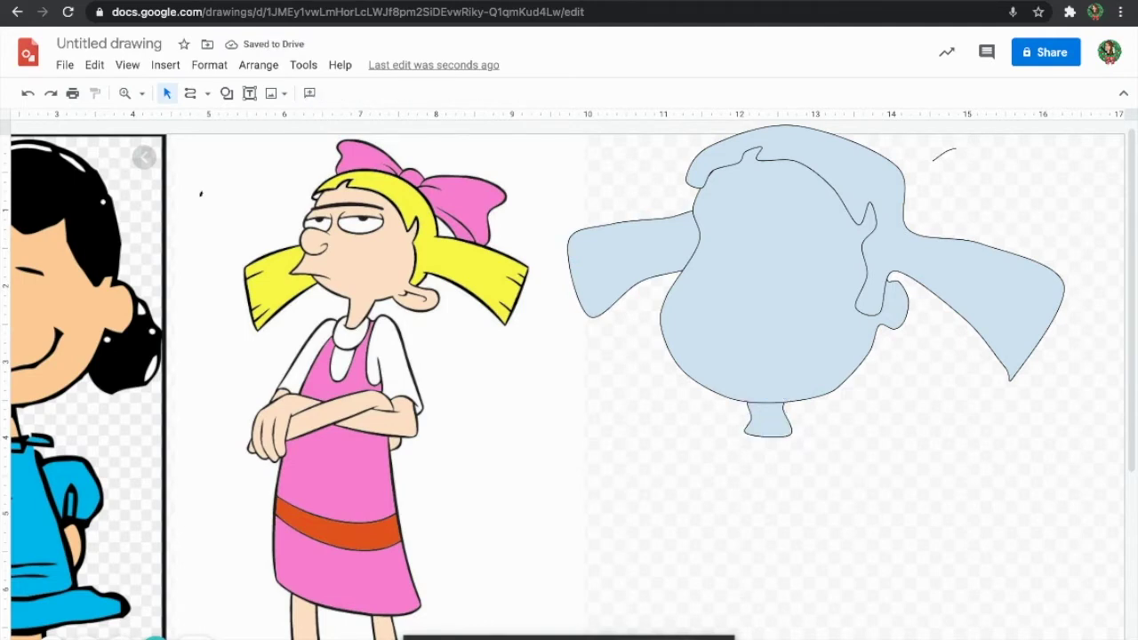
- Set the view to 50% and shift all the new character's head, hair and neck shapes slightly down on the canvas
scroll(627, 526, left, 3)
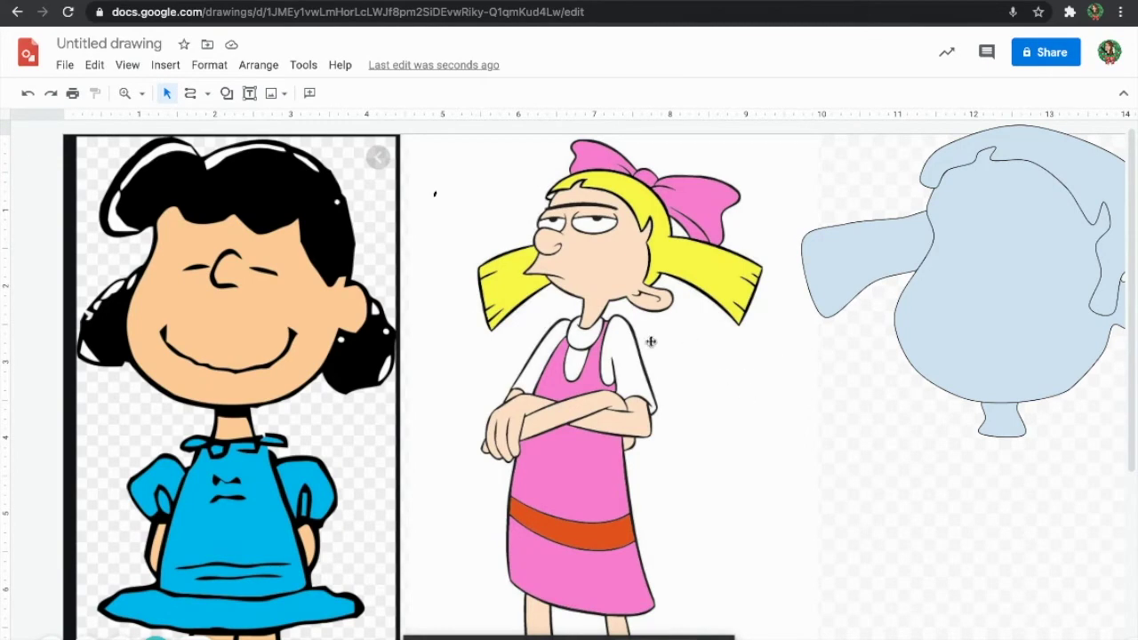
click(142, 94)
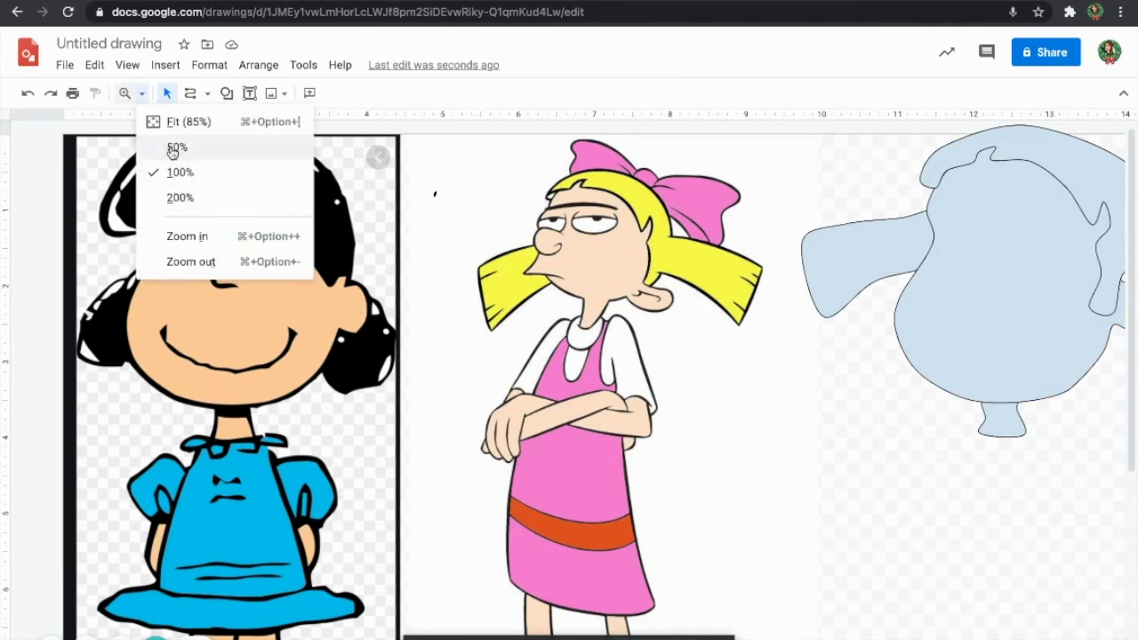
click(176, 147)
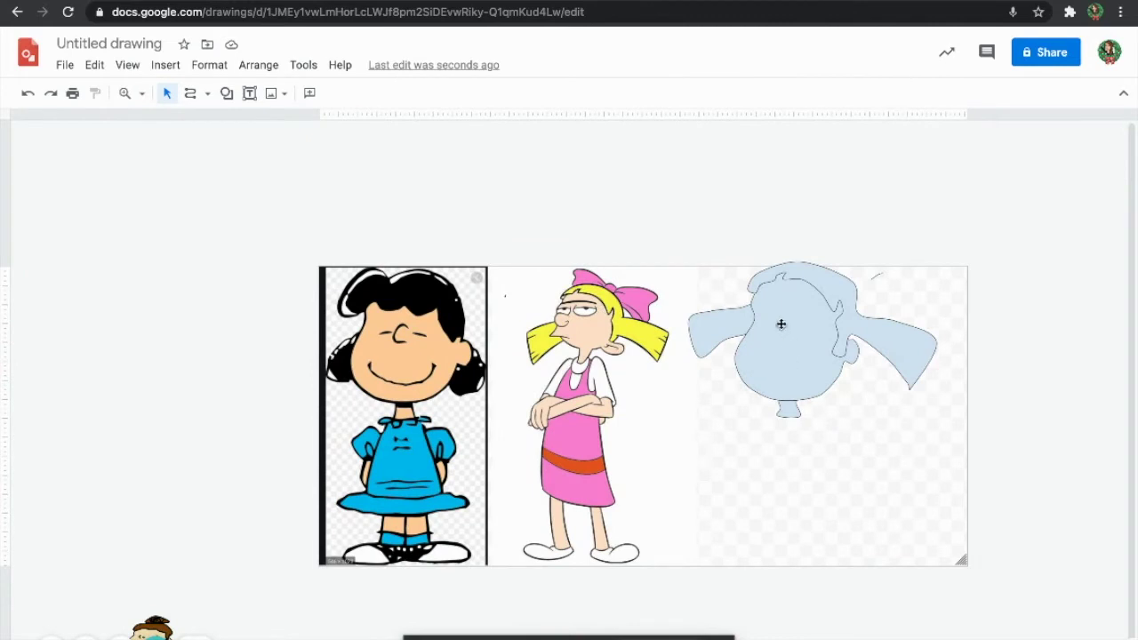
drag(942, 446, 691, 259)
key(Down)
key(Down)
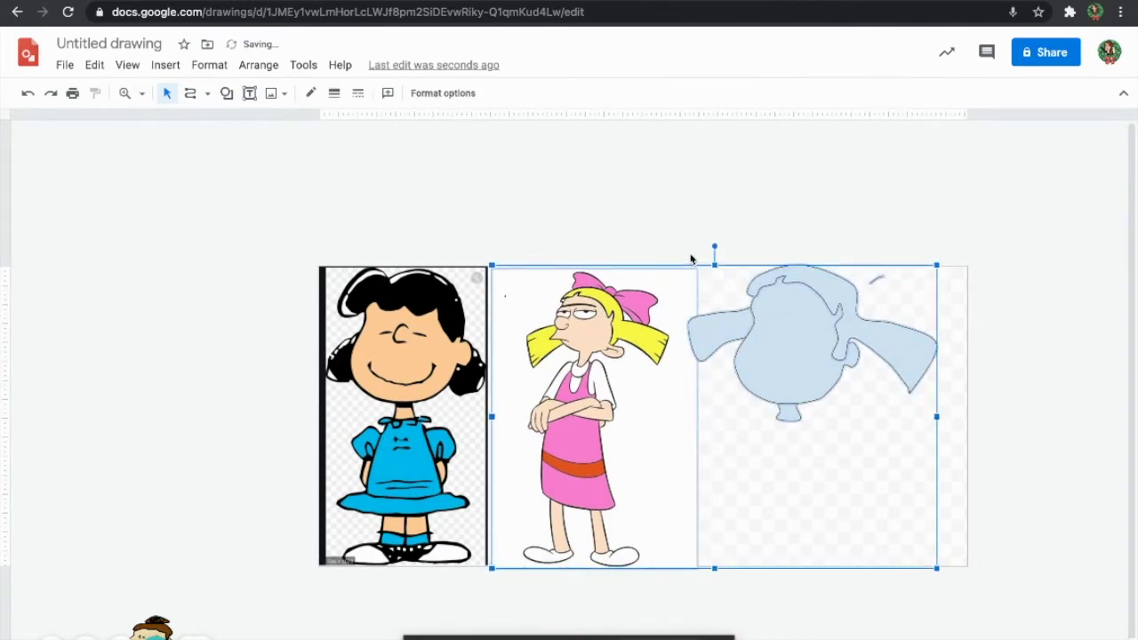
click(753, 216)
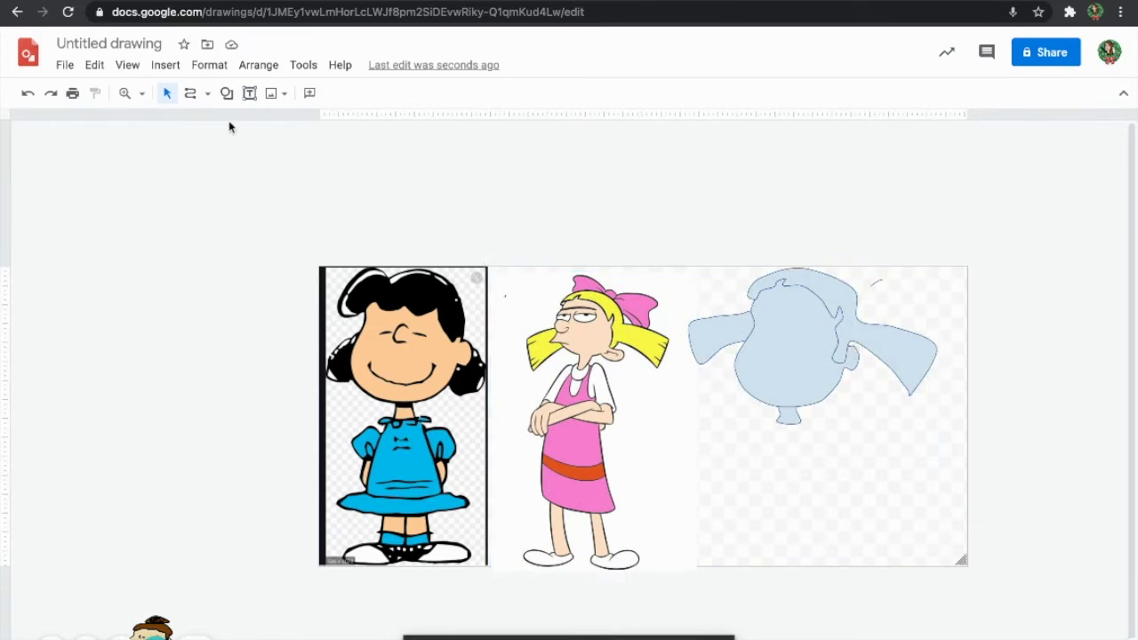
- Trace the dark-haired girl's nose with a single Scribble line
click(196, 99)
click(207, 93)
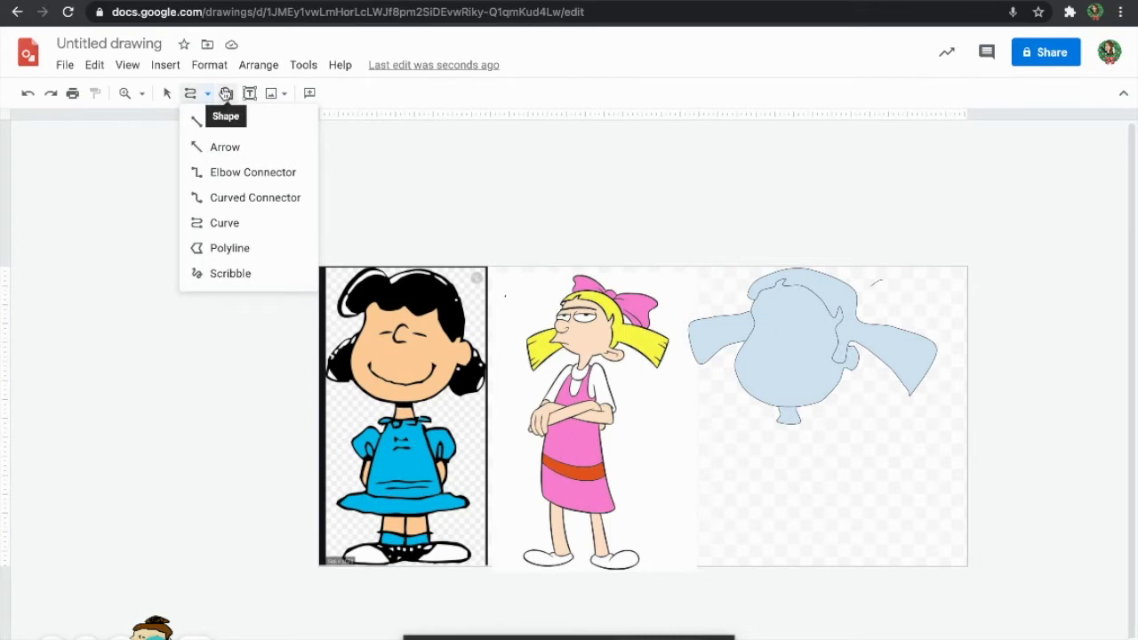
click(223, 274)
mouse_move(405, 340)
mouse_down()
mouse_move(394, 336)
mouse_move(406, 331)
mouse_up()
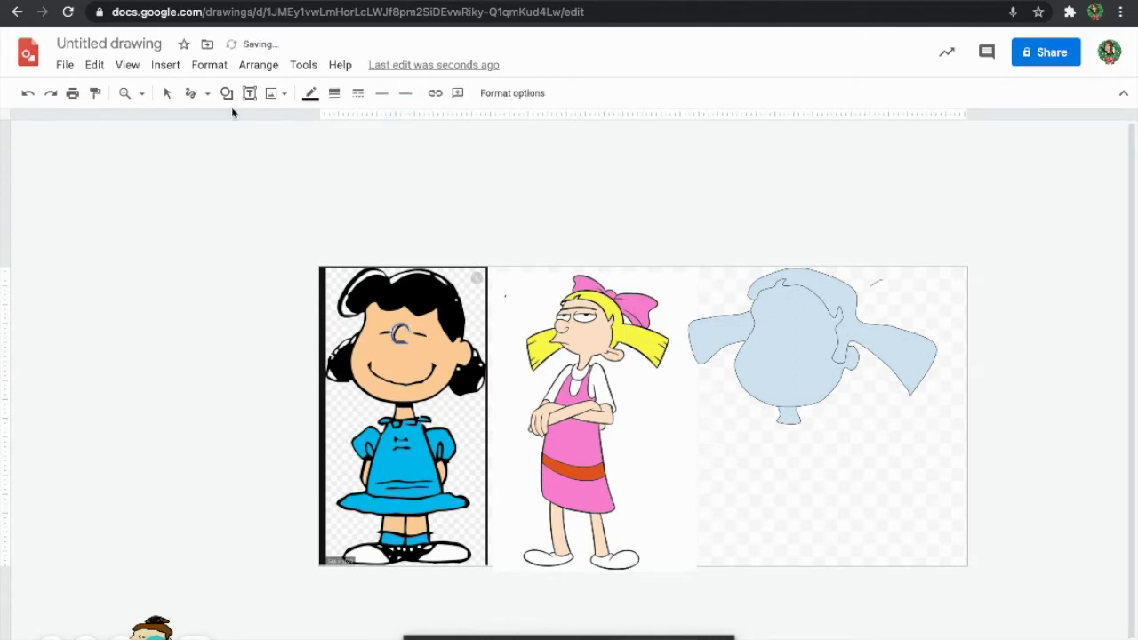
- Move the traced nose across onto the new head, placing it near the left side of the face
click(167, 92)
key(Right)
key(Right)
key(Right)
key(Right)
key(Right)
key(Right)
key(Right)
key(Right)
key(Right)
key(Right)
key(Right)
key(Right)
key(Right)
key(Right)
key(Right)
key(Right)
key(Right)
key(Right)
key(Right)
key(Right)
key(Right)
key(Right)
key(Right)
key(Right)
key(Right)
key(Right)
key(Right)
key(Right)
key(Right)
key(Right)
key(Right)
key(Right)
key(Right)
key(Right)
key(Right)
key(Right)
key(Right)
key(Right)
key(Right)
key(Right)
key(Right)
key(Right)
key(Right)
key(Right)
key(Right)
key(Right)
key(Right)
key(Right)
key(Right)
key(Right)
key(Right)
key(Right)
key(Right)
key(Right)
key(Right)
key(Right)
key(Right)
key(Right)
key(Right)
key(Right)
key(Right)
key(Right)
key(Right)
key(Right)
key(Right)
key(Right)
key(Right)
key(Right)
key(Right)
key(Right)
key(Right)
key(Right)
key(Right)
key(Right)
key(Right)
key(Right)
key(Right)
key(Right)
key(Right)
key(Right)
key(Down)
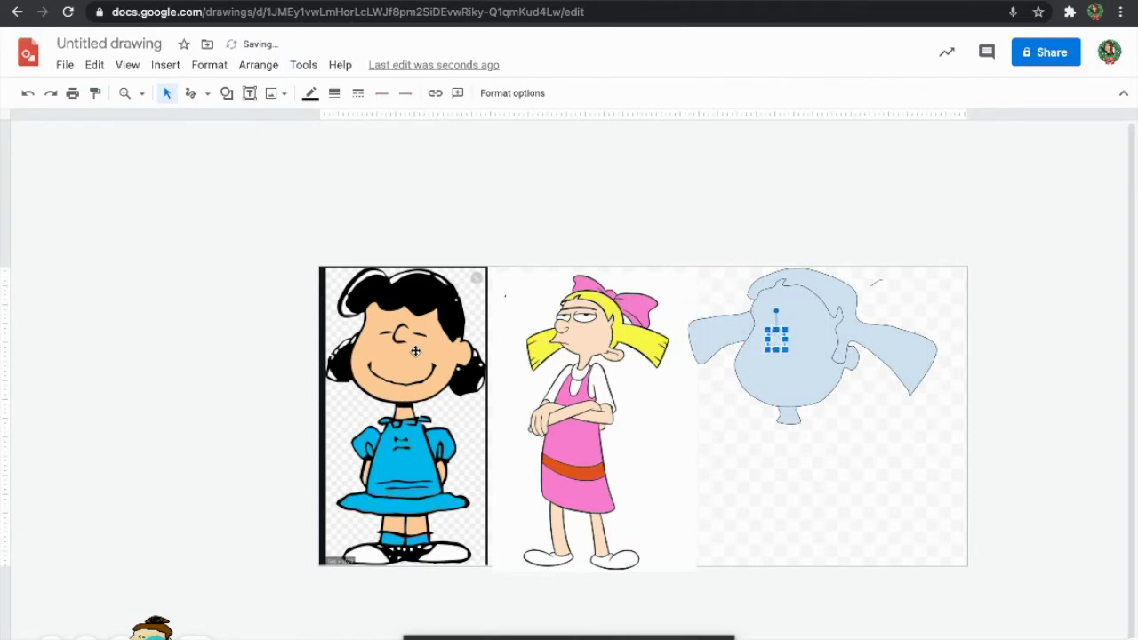
key(Left)
key(Left)
key(Left)
key(Left)
key(Left)
click(740, 493)
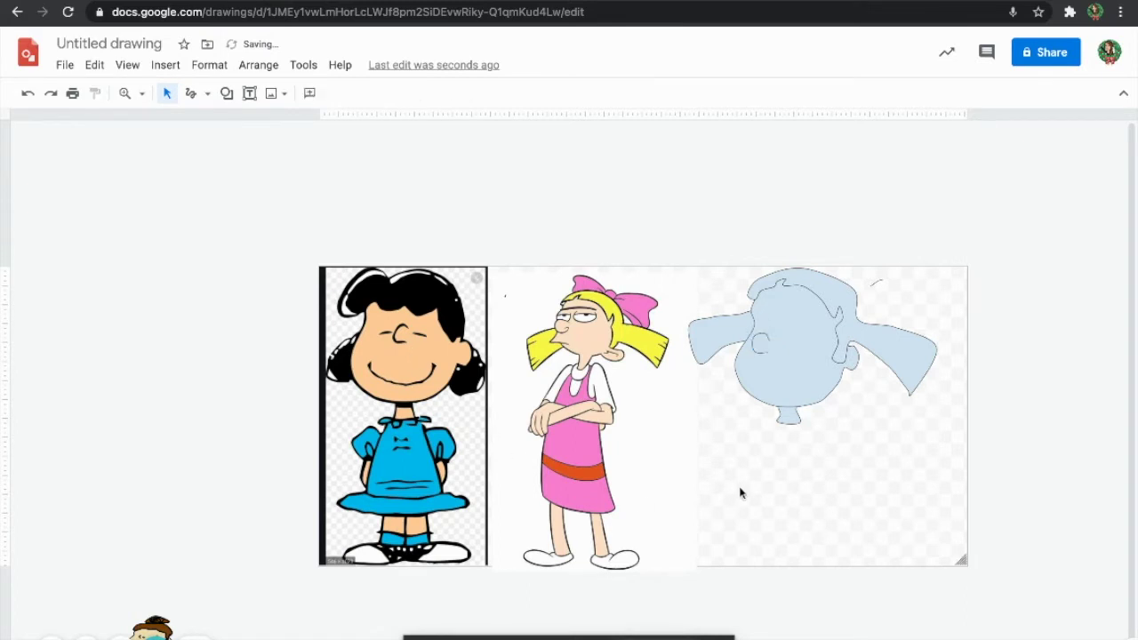
- Draw an oval shape over the blonde girl's smaller eye and align it with the eye
click(207, 93)
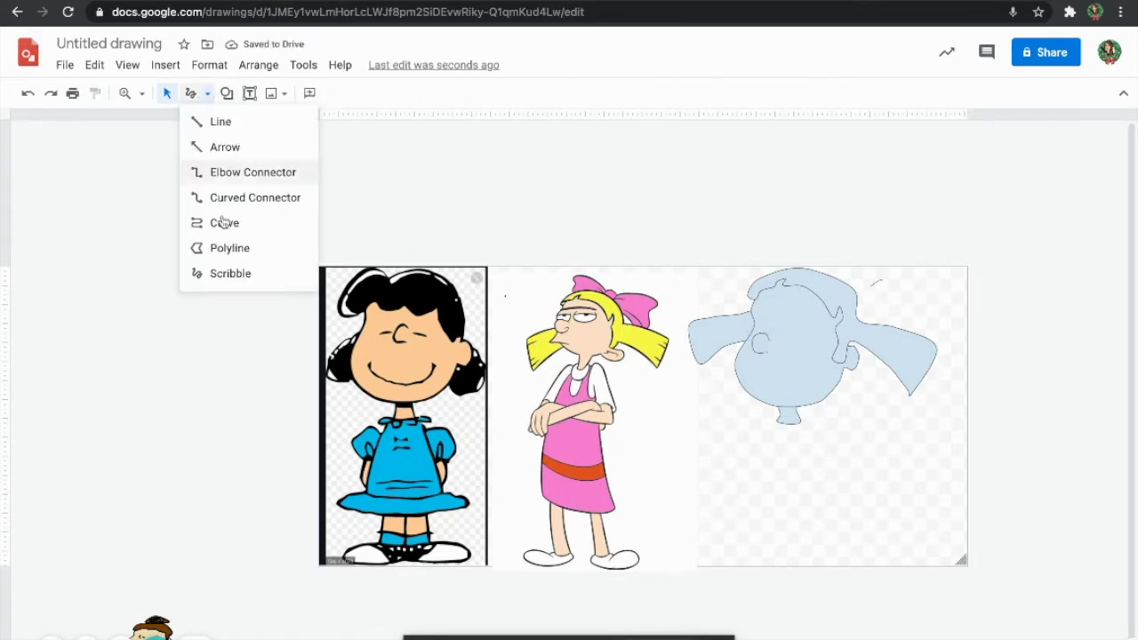
click(227, 93)
mouse_move(264, 131)
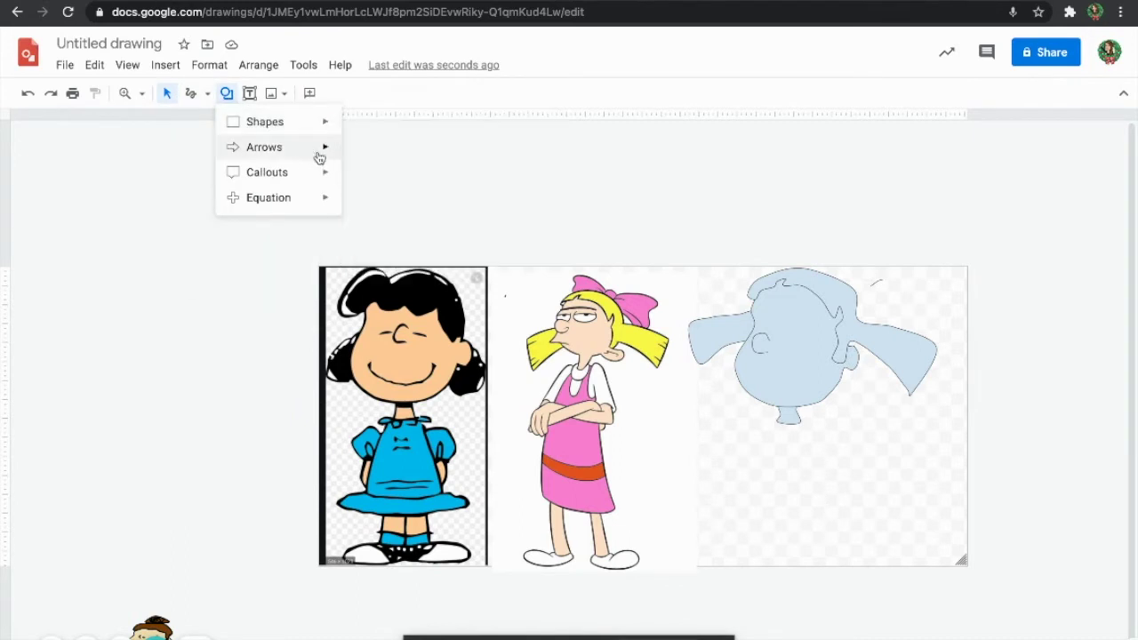
click(353, 157)
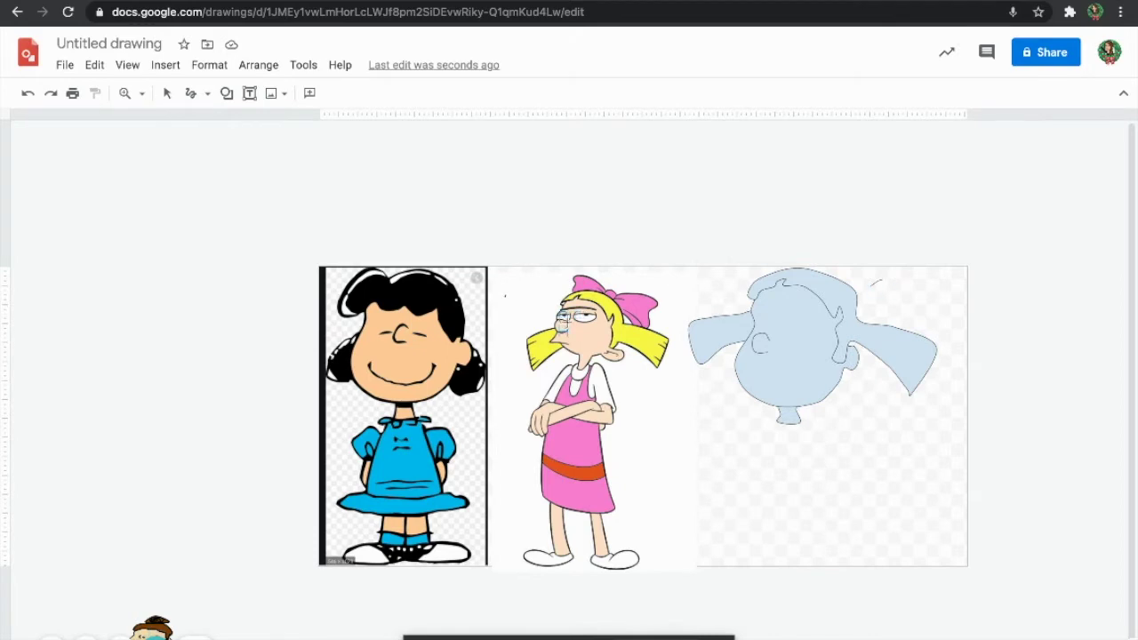
drag(559, 311, 574, 327)
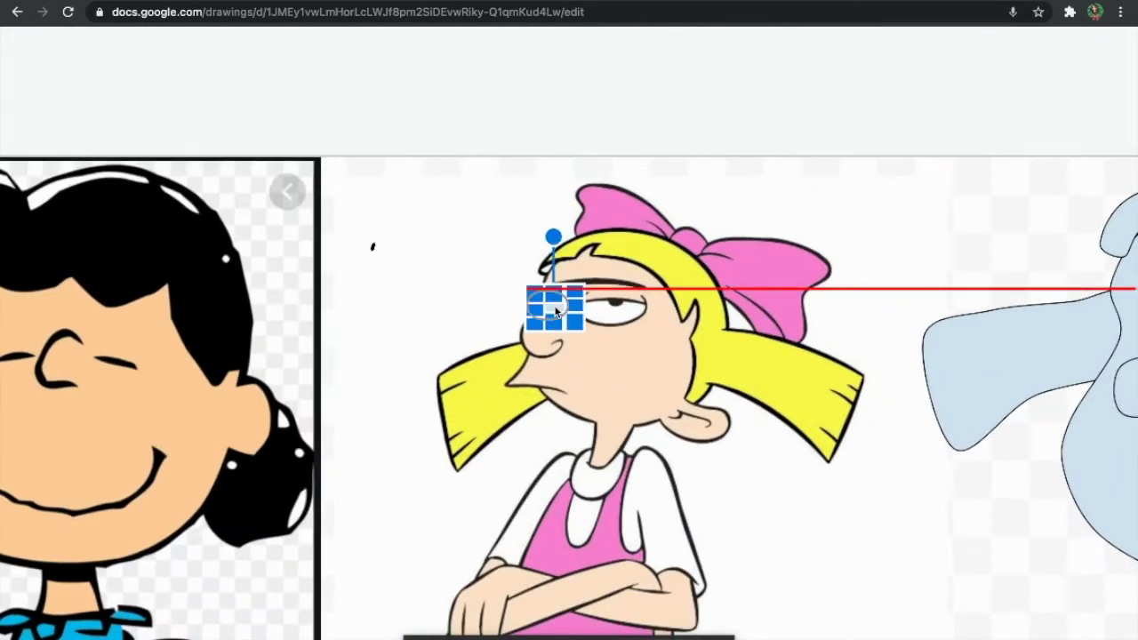
click(622, 122)
click(549, 305)
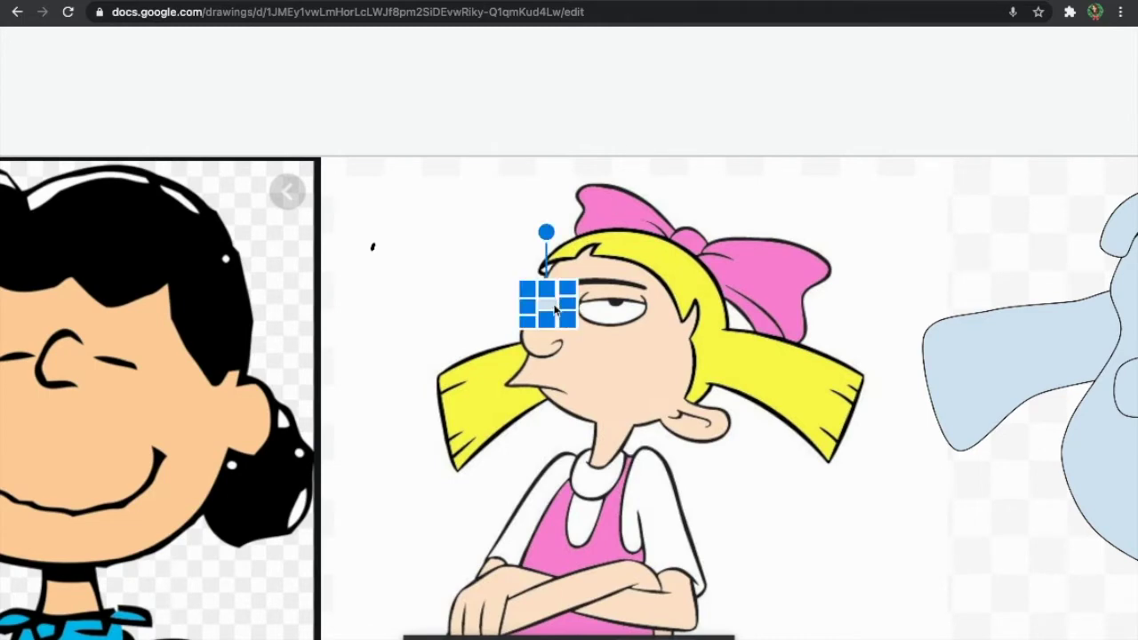
- Fit a second, larger oval over the blonde girl's other eye
key(Right)
key(Down)
drag(578, 335, 614, 333)
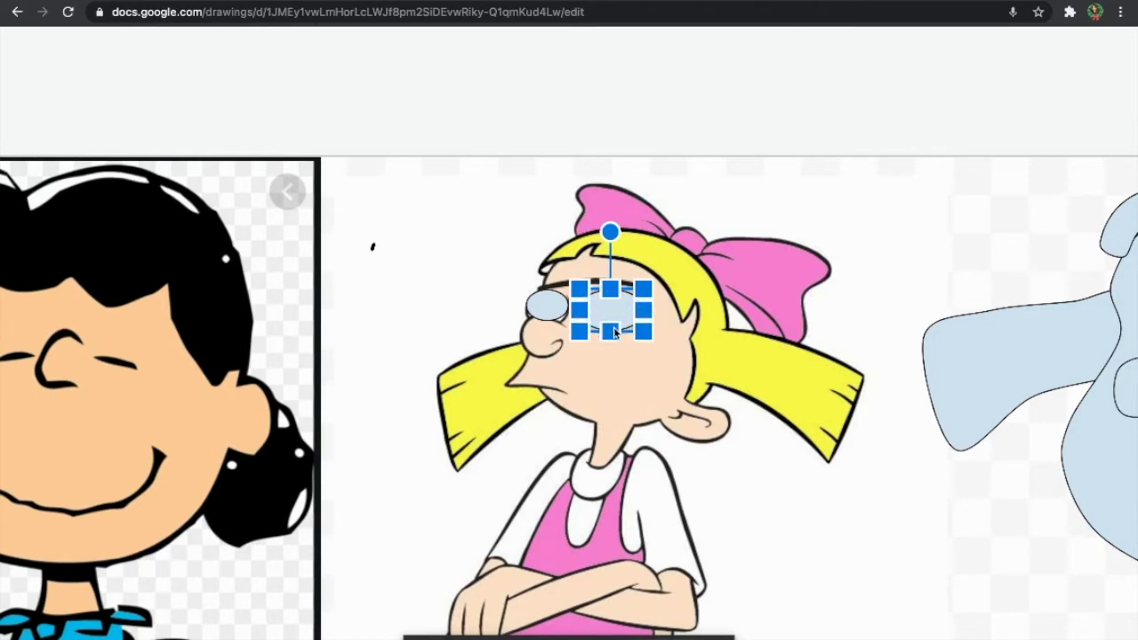
click(681, 157)
- Move both eye ovals onto the new head, the small one directly above the nose and the large one to its right
key(ctrl+alt+minus)
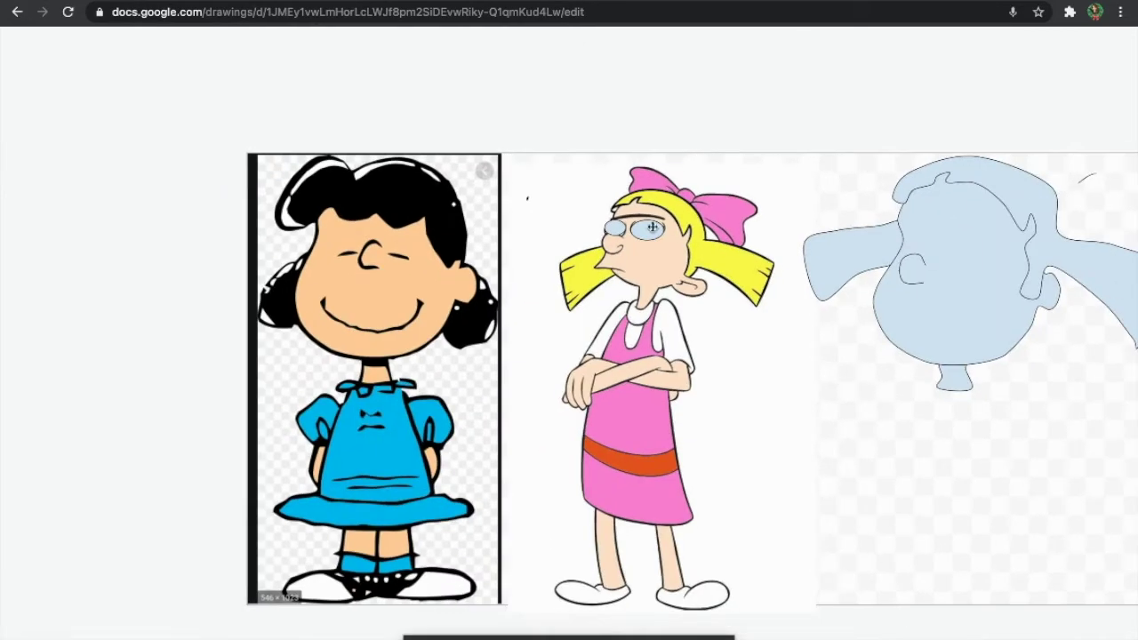
drag(652, 228, 968, 251)
drag(615, 228, 912, 255)
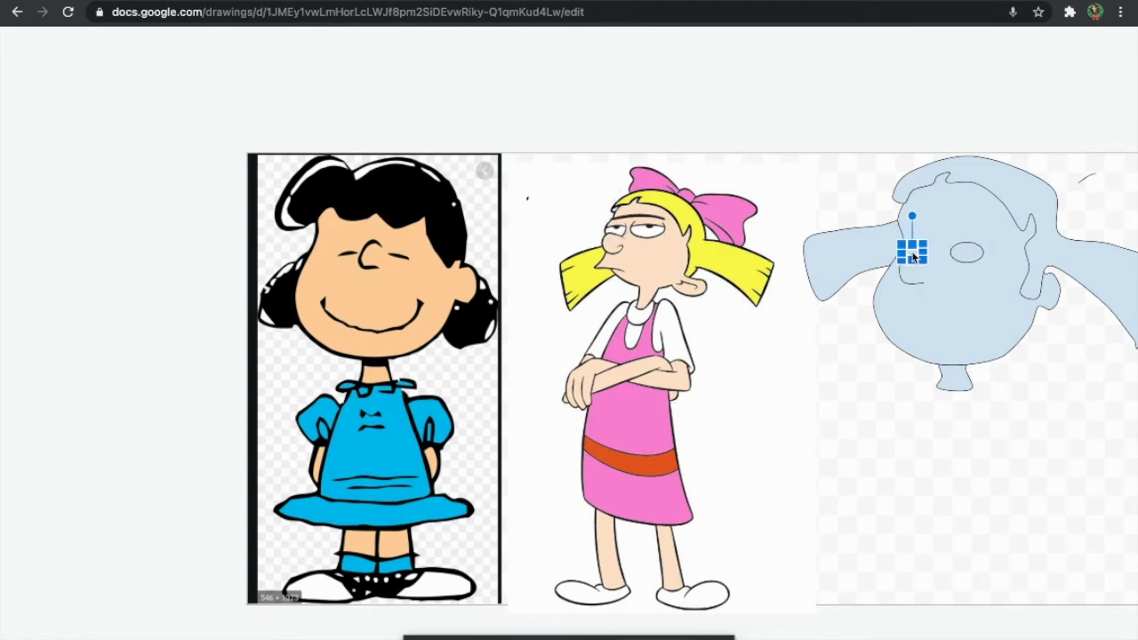
click(909, 278)
click(903, 278)
click(975, 292)
click(913, 242)
click(1009, 318)
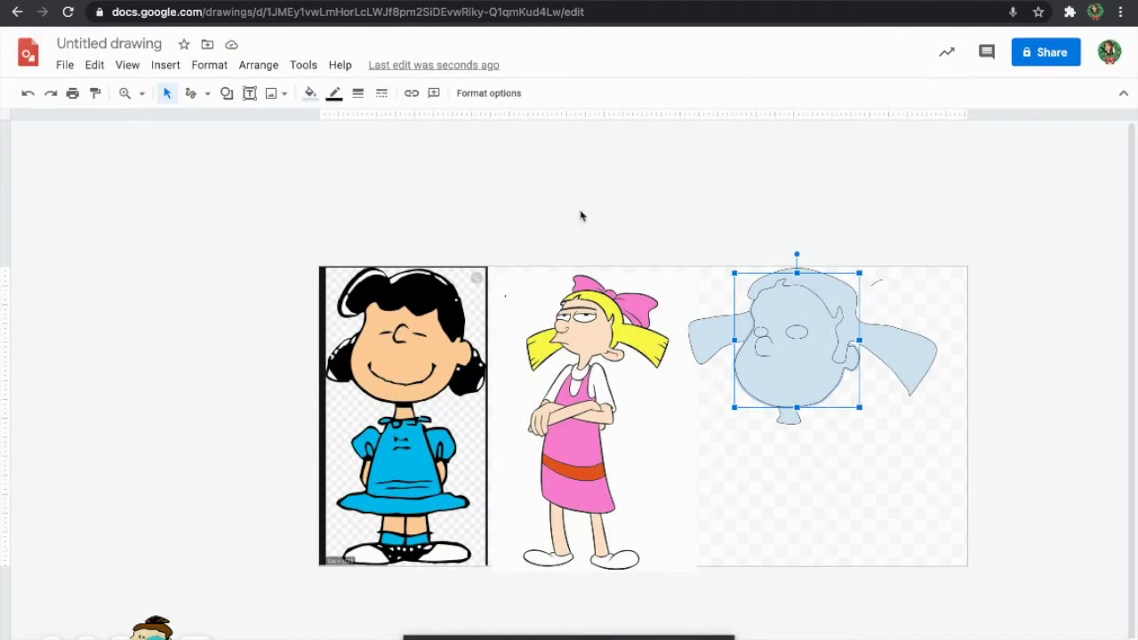
- Draw an Arc shape above the reference pictures and rotate it counterclockwise so it arches like an eyebrow
click(206, 93)
click(212, 272)
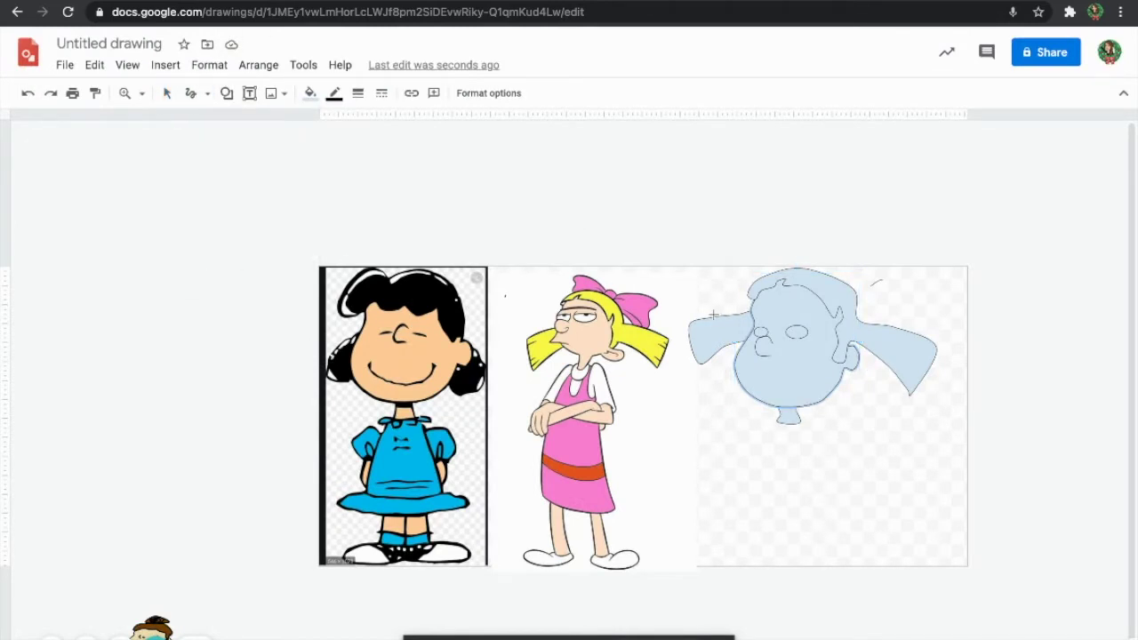
click(227, 92)
mouse_move(267, 122)
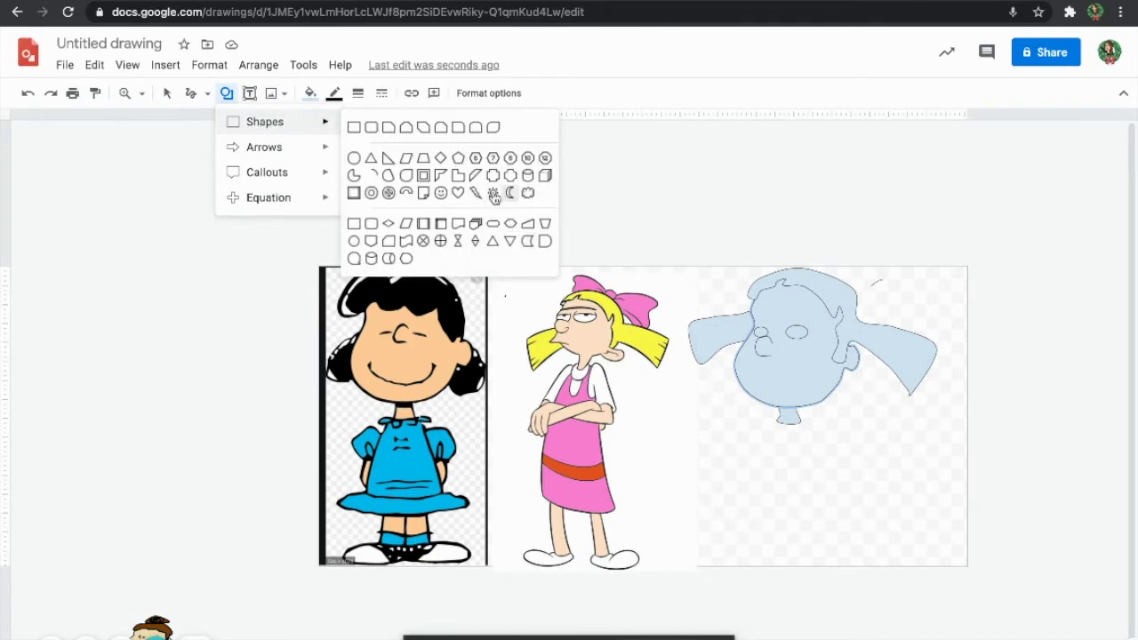
click(378, 173)
drag(476, 189, 632, 297)
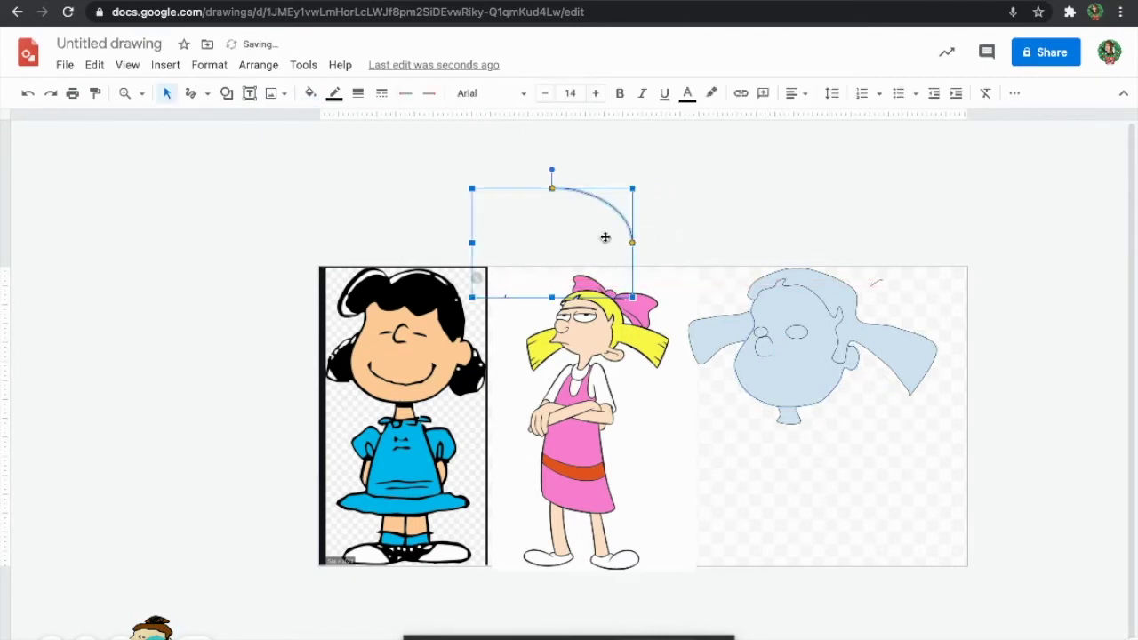
drag(552, 168, 506, 187)
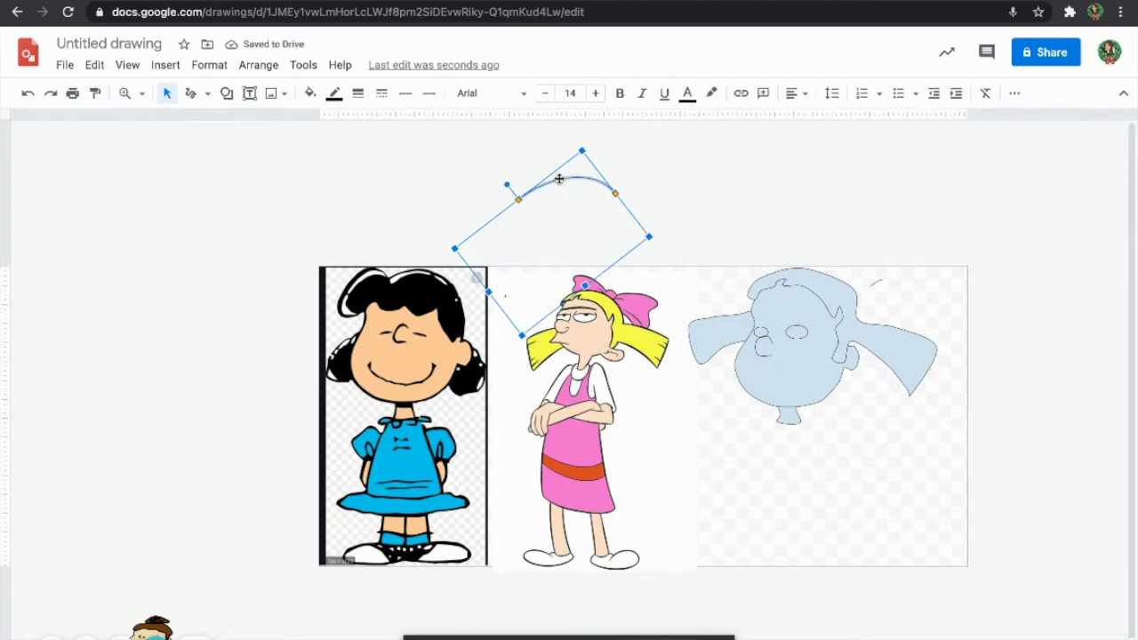
- Place the arc on the new head above both eyes and shrink it
drag(575, 181, 776, 315)
drag(698, 370, 707, 363)
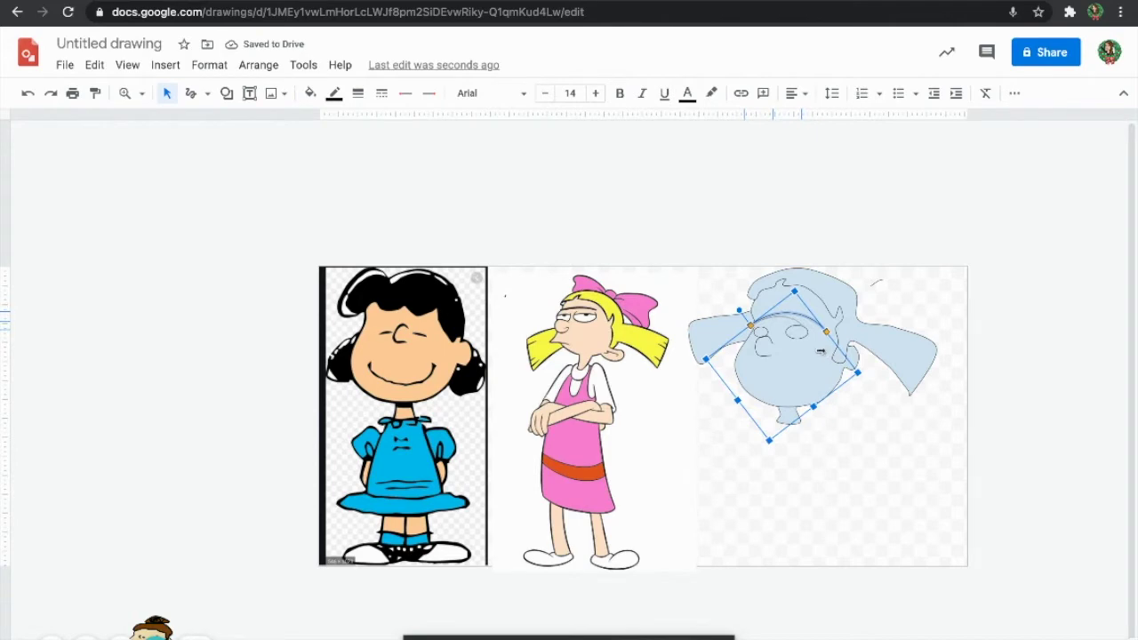
drag(816, 344, 805, 360)
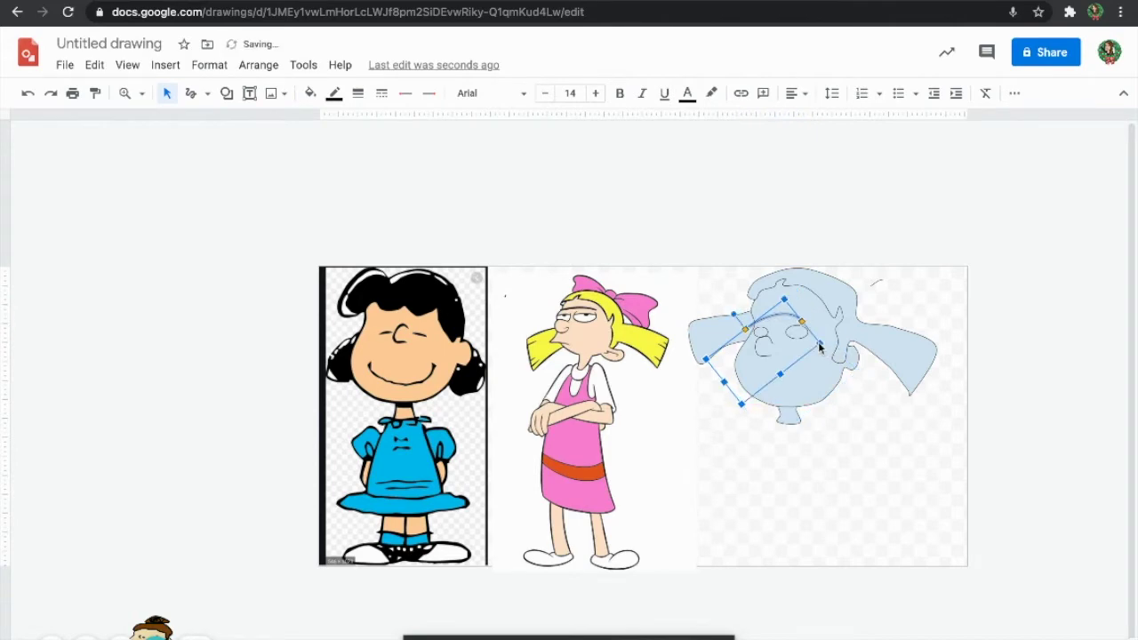
- Adjust the arc's end points and size so it spans both eyes as a single eyebrow
click(707, 264)
click(764, 322)
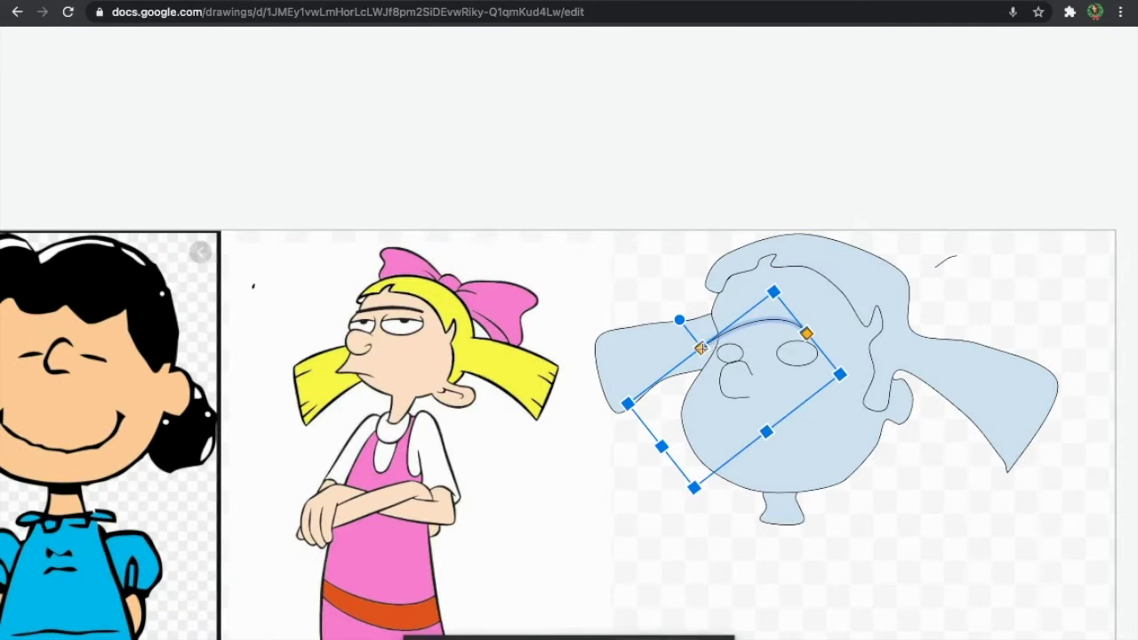
drag(701, 349, 723, 333)
drag(775, 298, 774, 318)
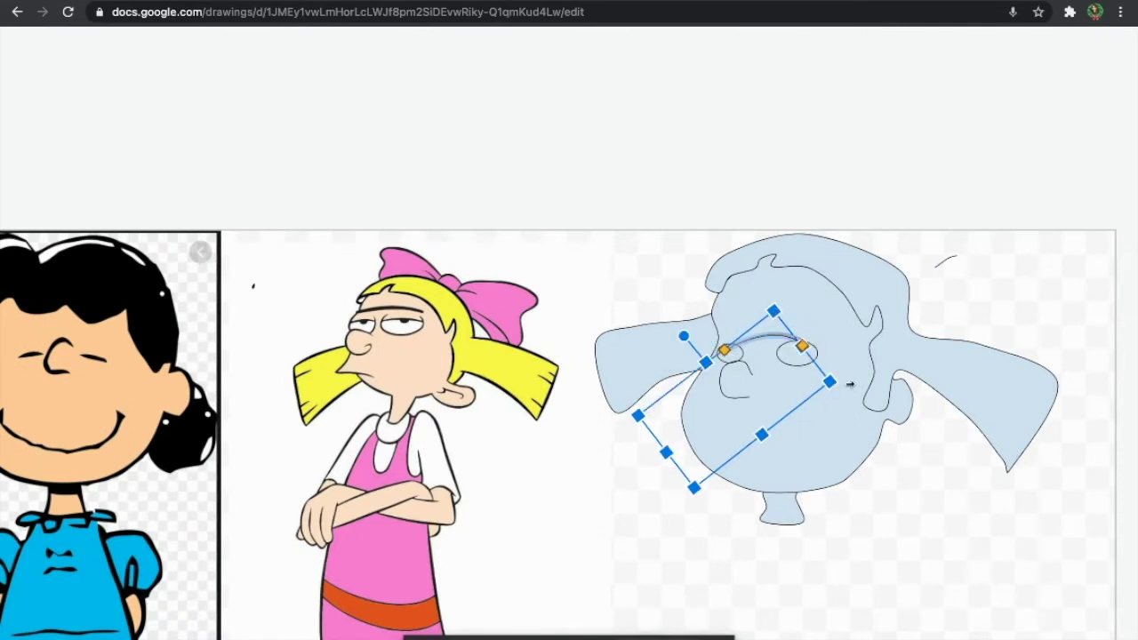
drag(860, 386, 861, 384)
drag(637, 414, 618, 410)
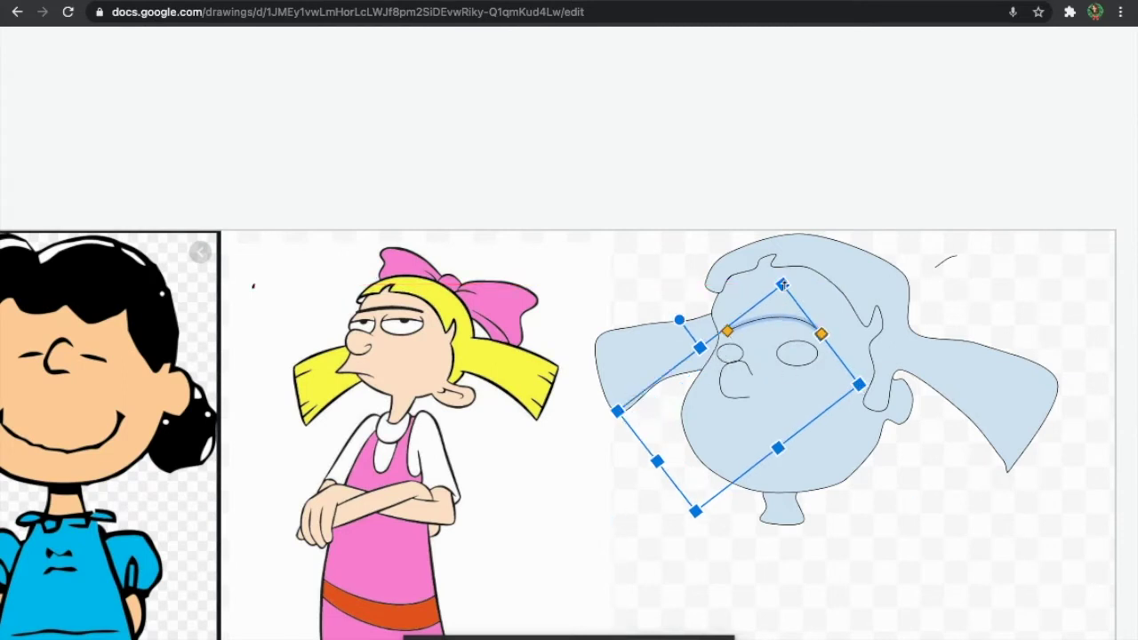
drag(782, 285, 783, 294)
click(743, 192)
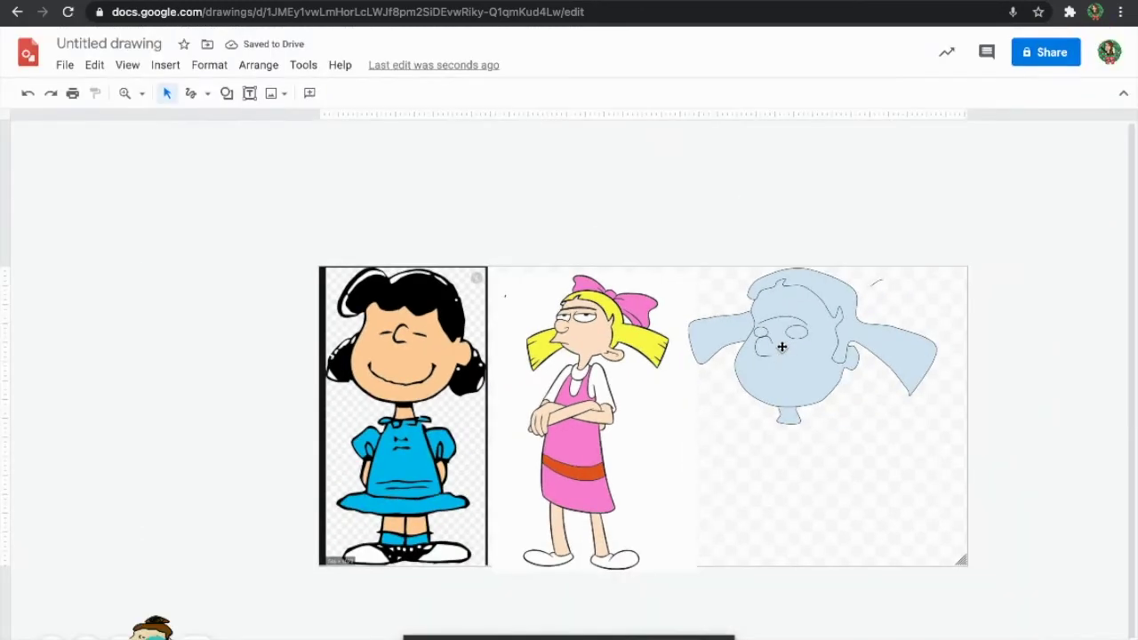
- Fill the main hair shape with a custom yellow, hex #f6f648ff
click(796, 245)
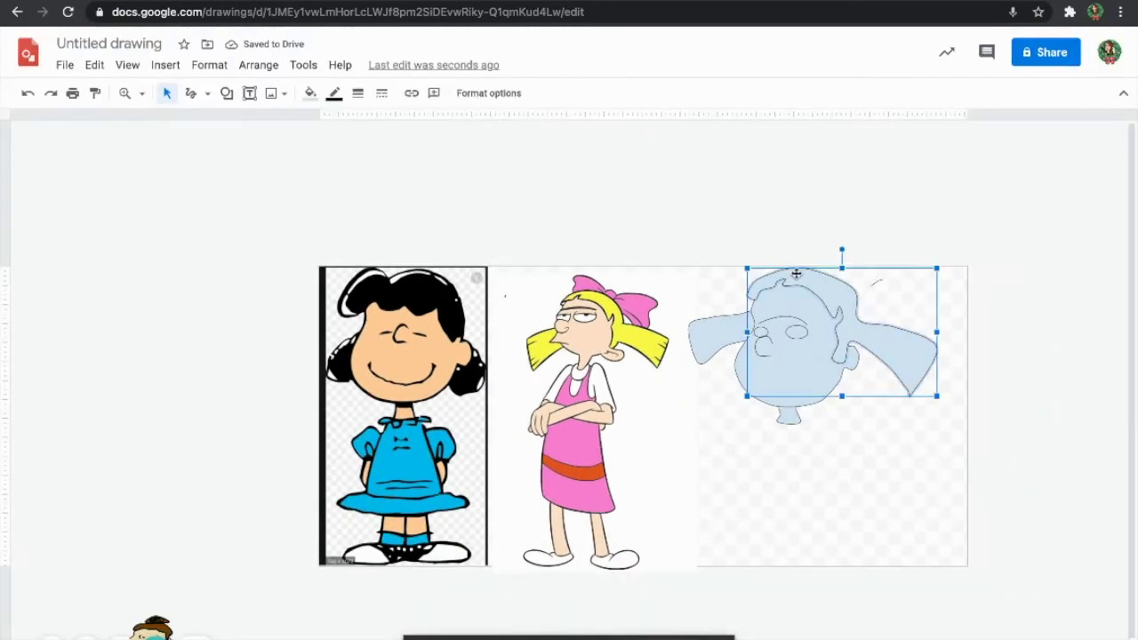
click(313, 94)
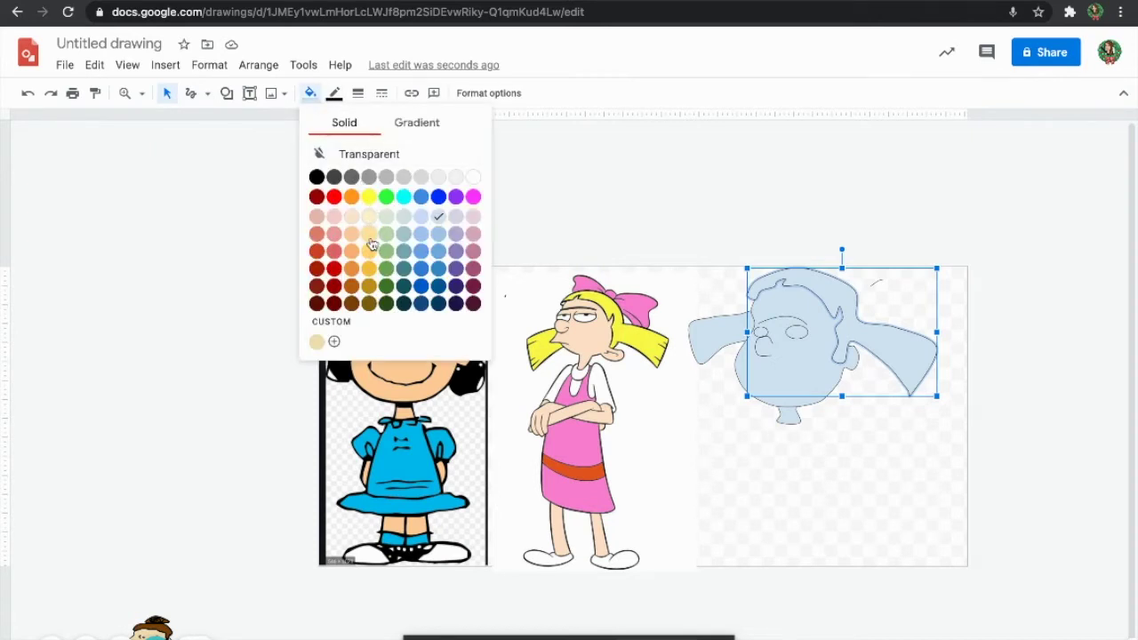
click(368, 196)
click(311, 93)
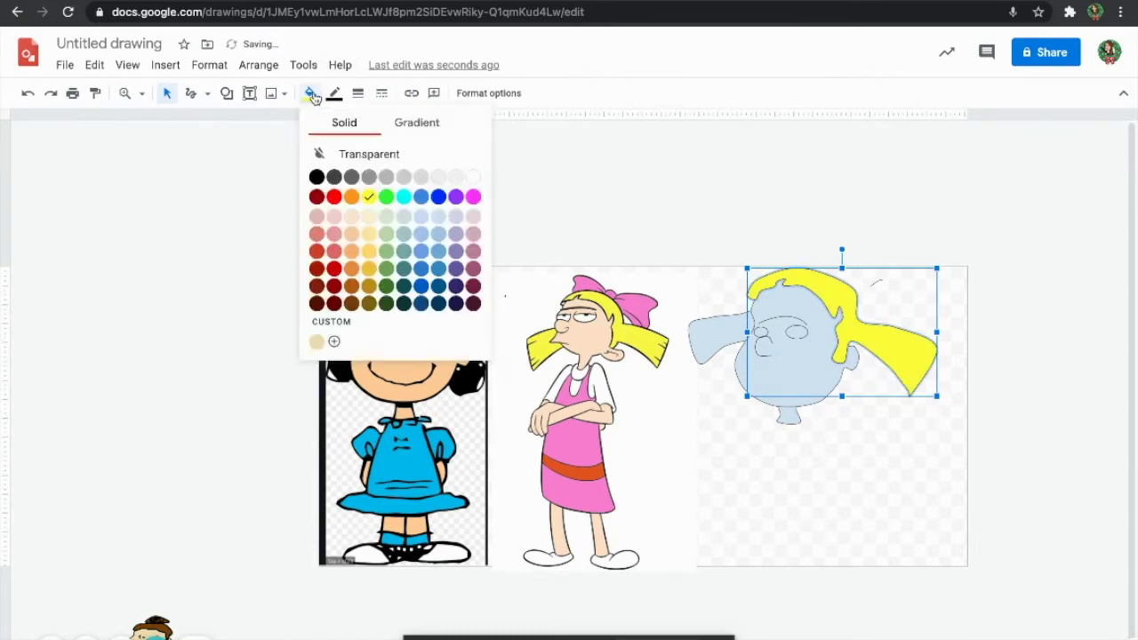
click(299, 338)
drag(650, 256, 623, 255)
drag(620, 259, 602, 259)
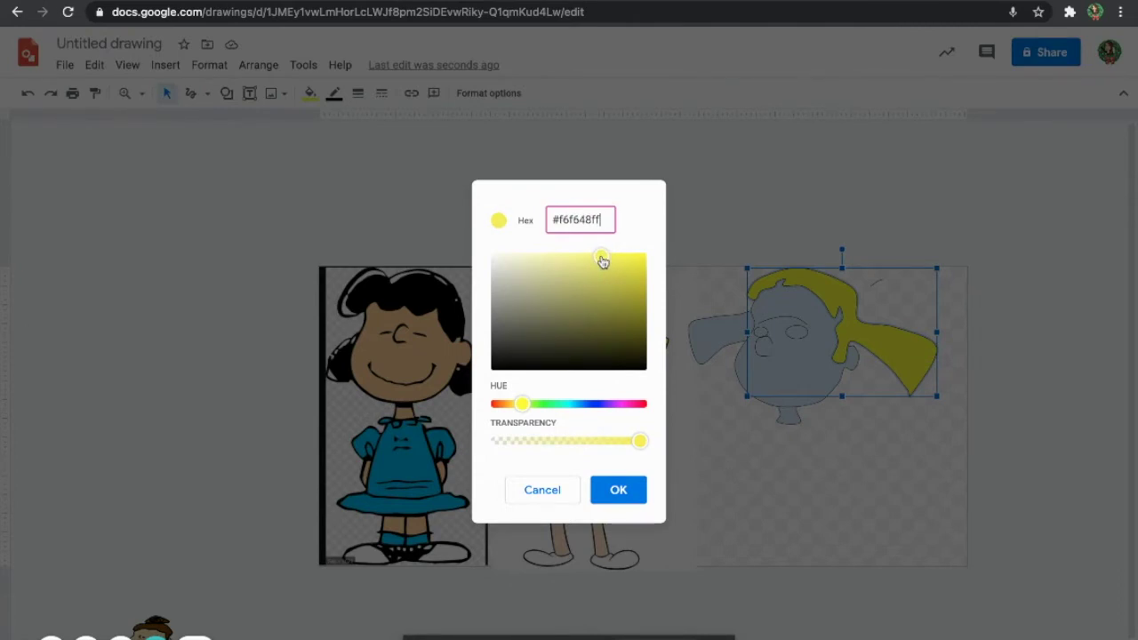
click(616, 490)
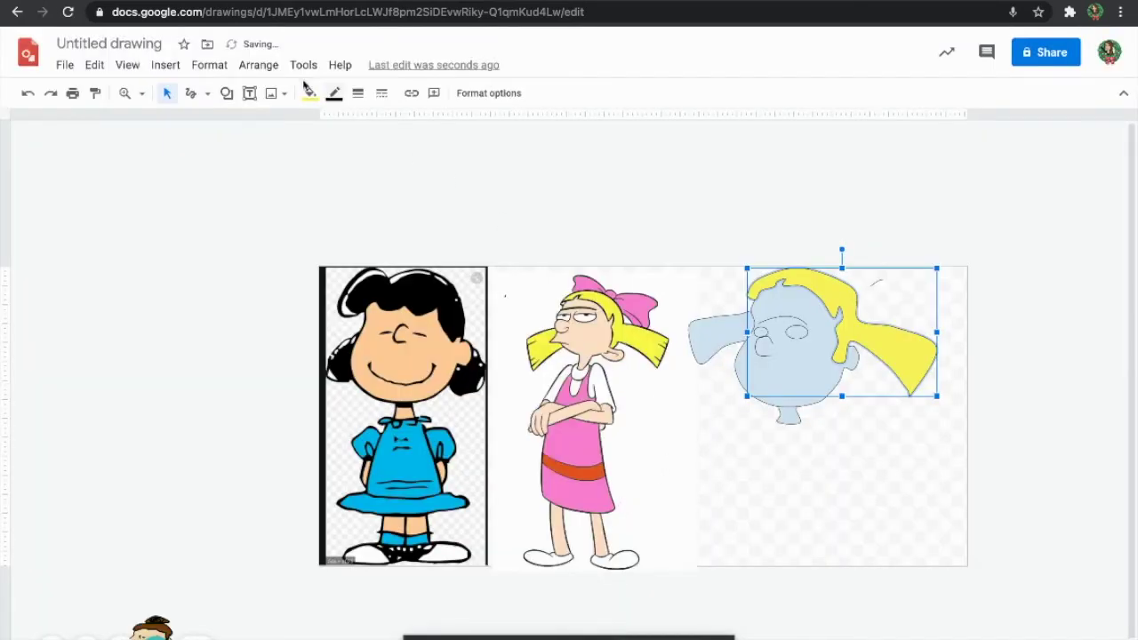
- Refill the main hair shape with a paler custom yellow
click(312, 92)
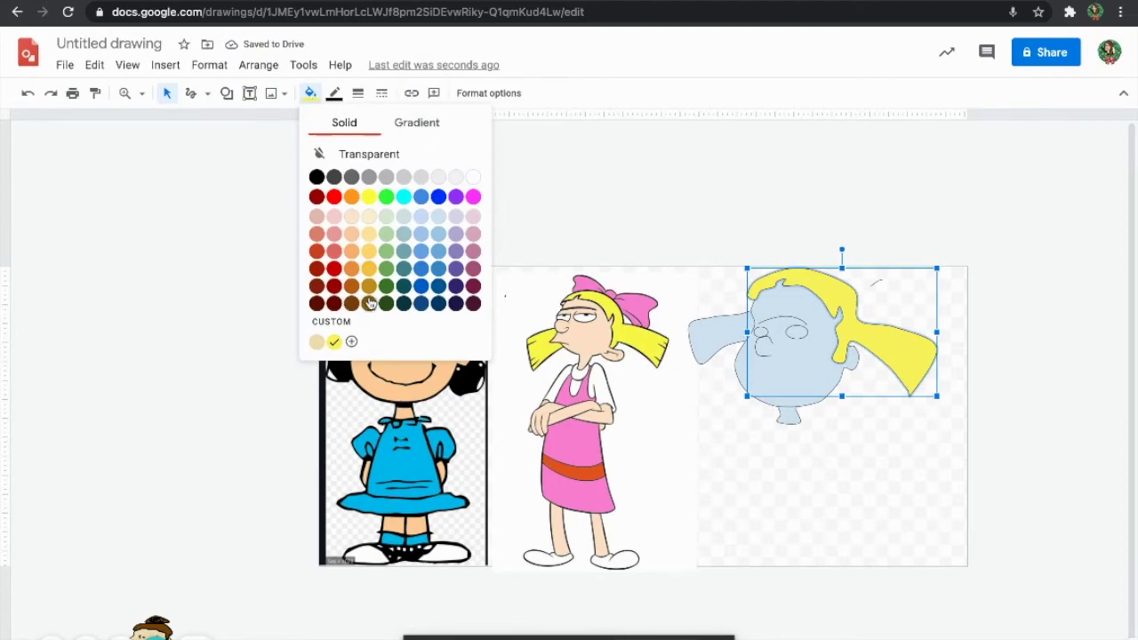
click(351, 342)
drag(604, 256, 578, 258)
click(618, 489)
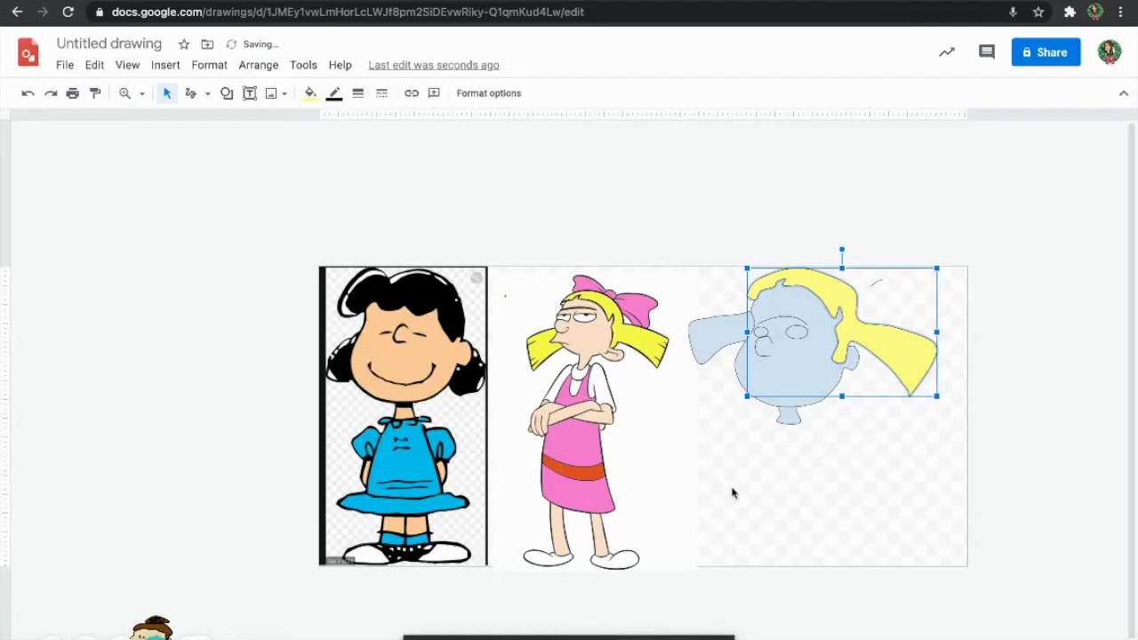
- Fill the separate pigtail beside the face with the same pale custom yellow as the main hair
click(708, 336)
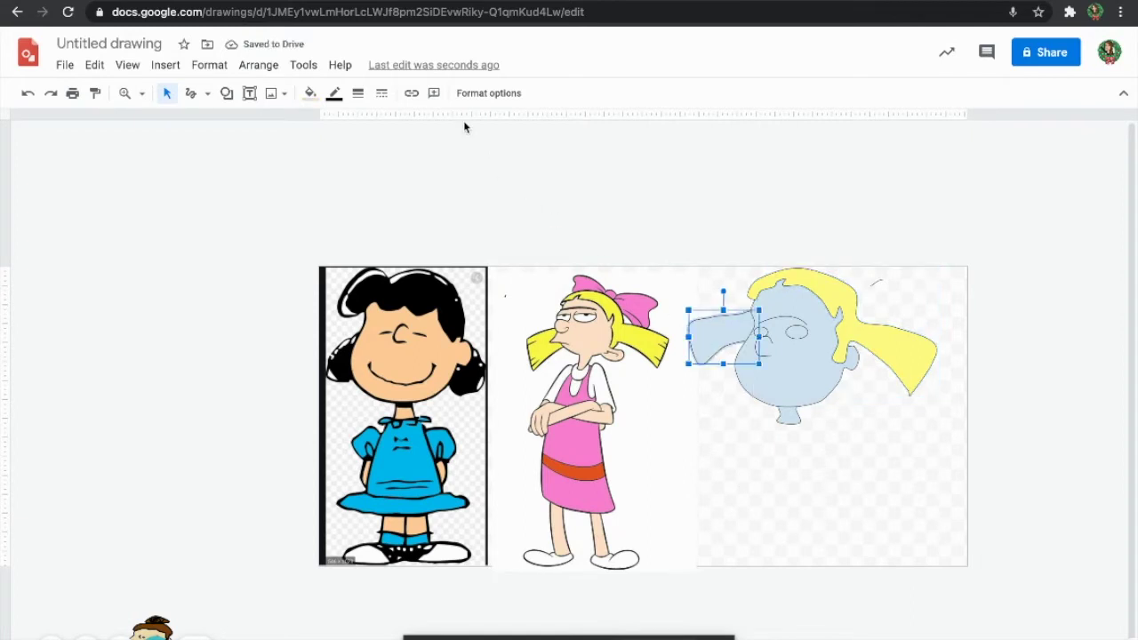
click(311, 93)
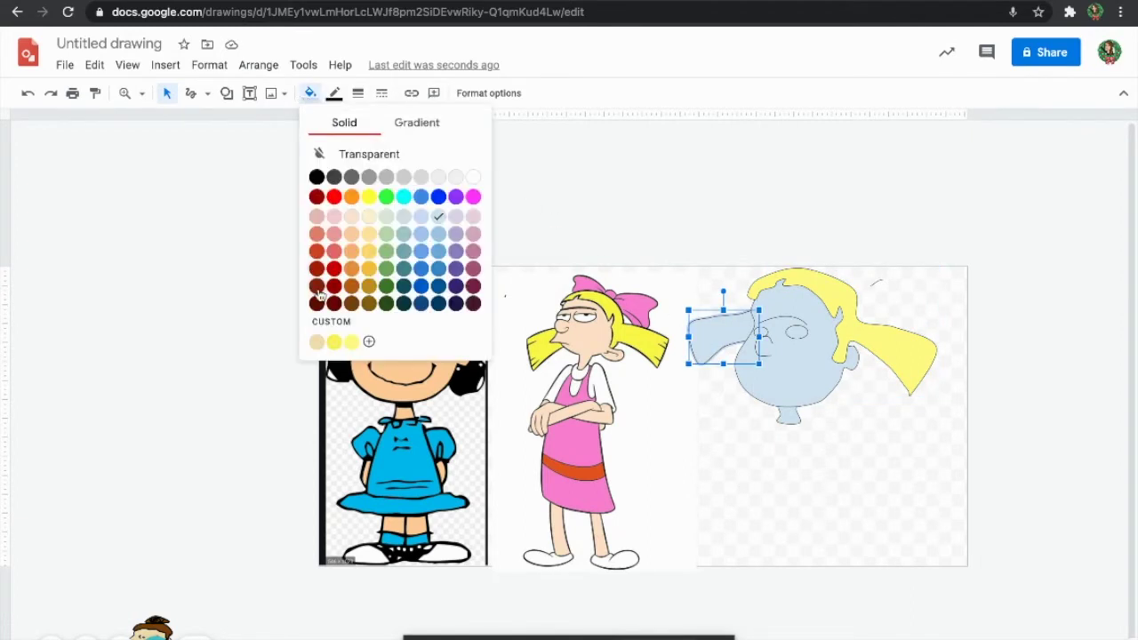
click(345, 342)
click(546, 161)
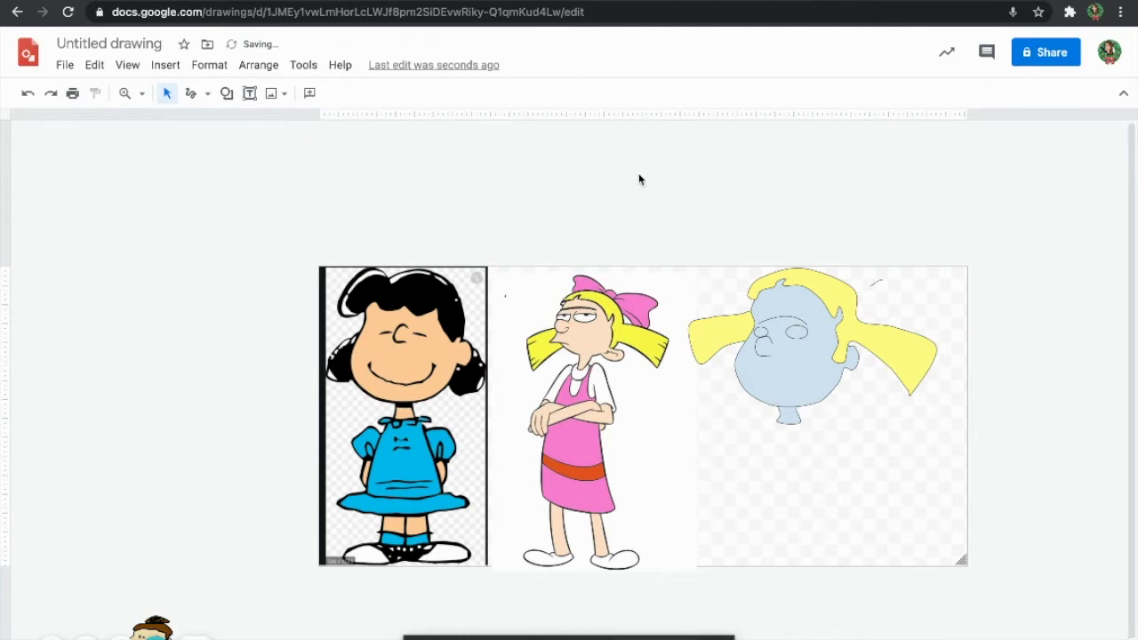
- Fill the head shape with a custom beige skin tone, hex #e8d3adff
click(788, 362)
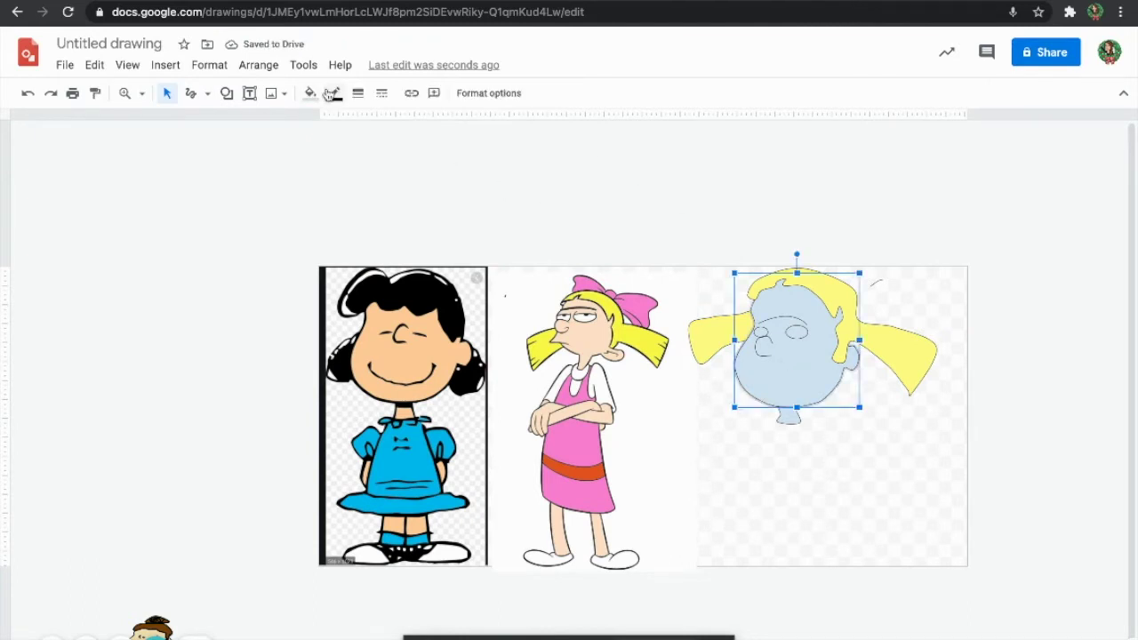
click(312, 93)
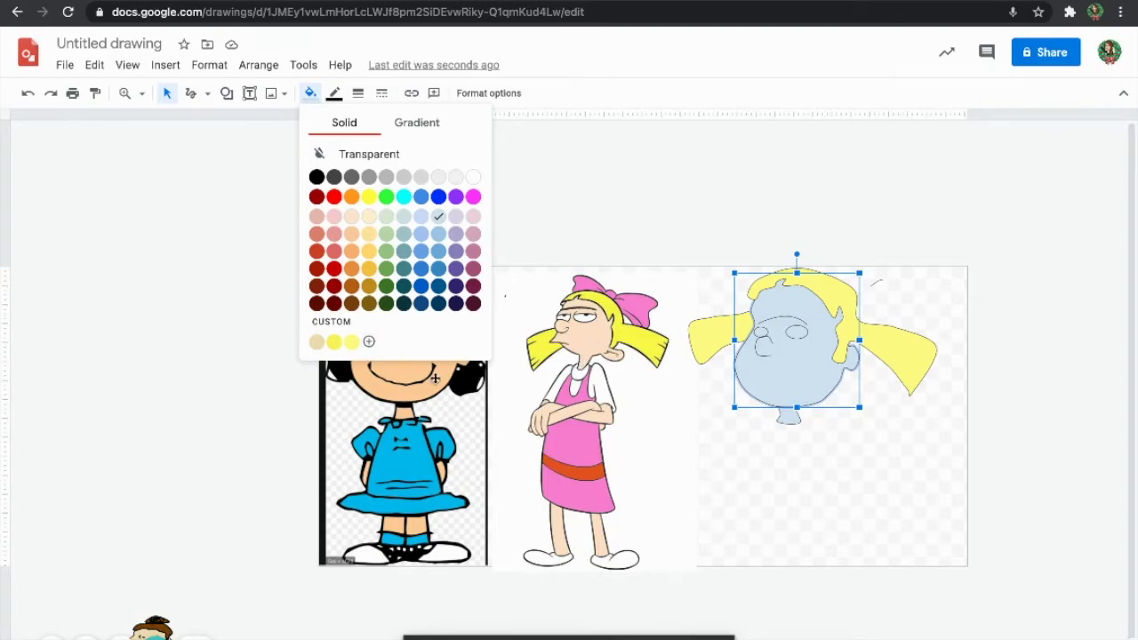
click(369, 342)
drag(519, 406, 511, 408)
click(534, 261)
mouse_move(536, 265)
mouse_down()
mouse_move(517, 259)
mouse_move(541, 274)
mouse_move(532, 302)
mouse_move(571, 326)
mouse_move(553, 297)
mouse_move(558, 284)
mouse_move(621, 285)
mouse_move(623, 275)
mouse_move(540, 255)
mouse_up()
drag(515, 407, 517, 408)
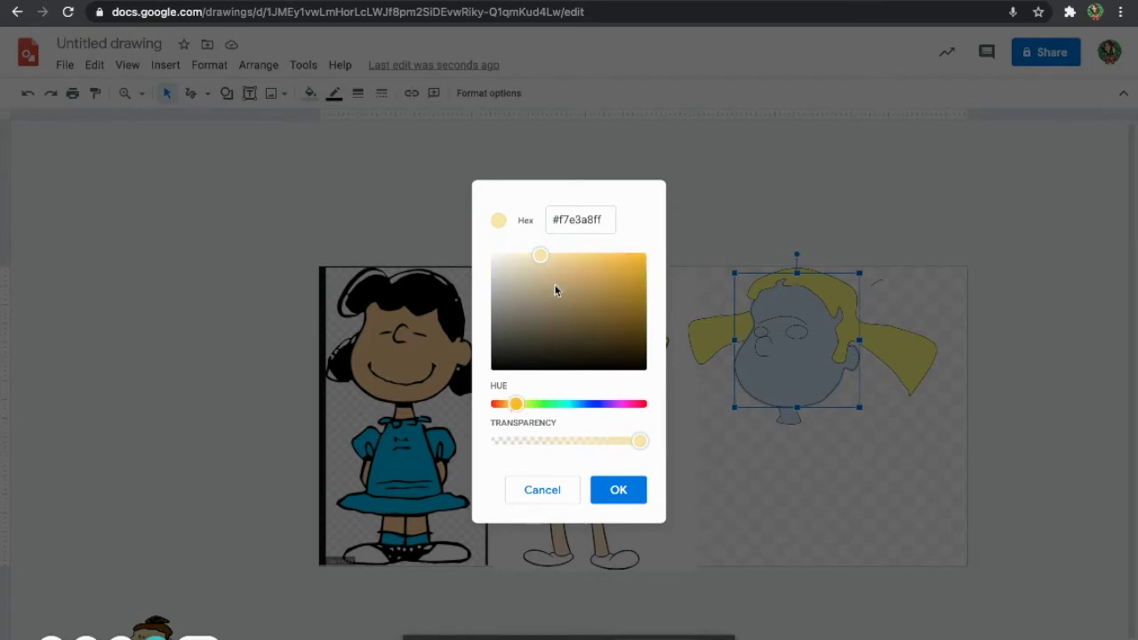
mouse_move(556, 291)
mouse_down()
mouse_move(587, 274)
mouse_move(562, 268)
mouse_move(587, 268)
mouse_move(610, 305)
mouse_move(528, 279)
mouse_move(557, 318)
mouse_move(524, 330)
mouse_move(521, 307)
mouse_move(508, 330)
mouse_move(545, 360)
mouse_move(516, 303)
mouse_move(527, 324)
mouse_move(517, 296)
mouse_move(531, 275)
mouse_move(600, 319)
mouse_move(593, 312)
mouse_move(654, 257)
mouse_move(531, 269)
mouse_up()
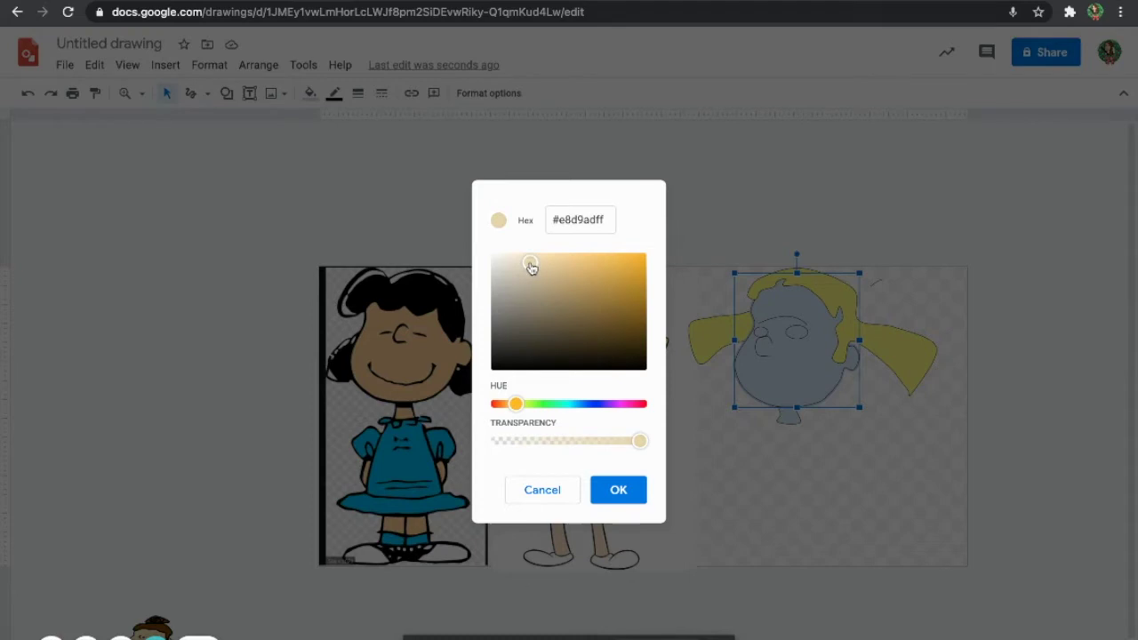
click(515, 403)
drag(514, 406, 515, 405)
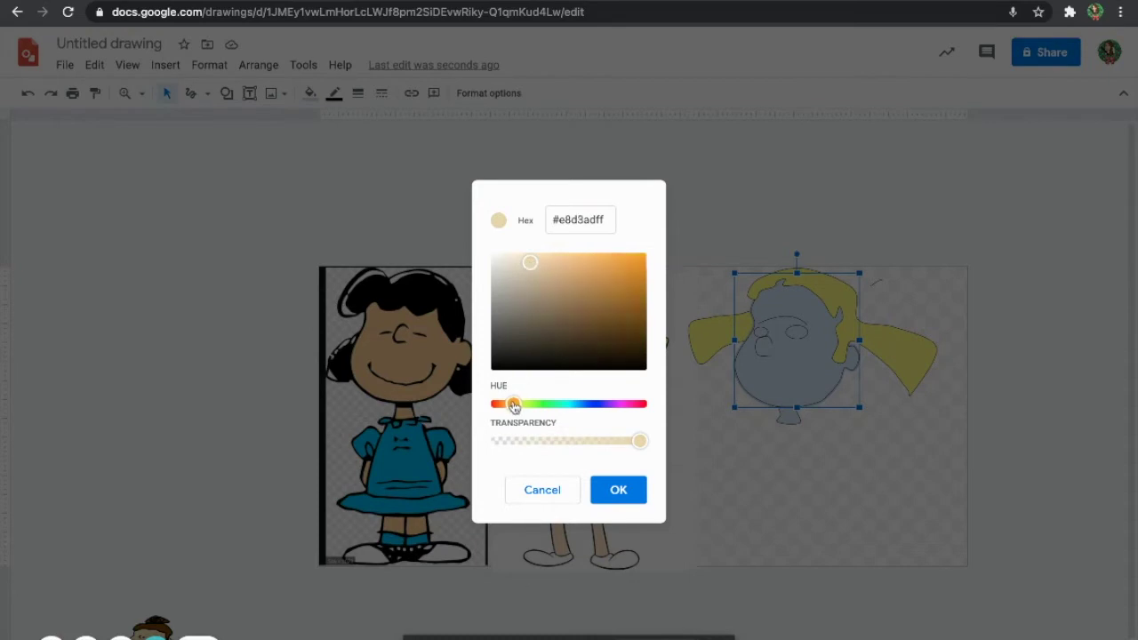
click(618, 490)
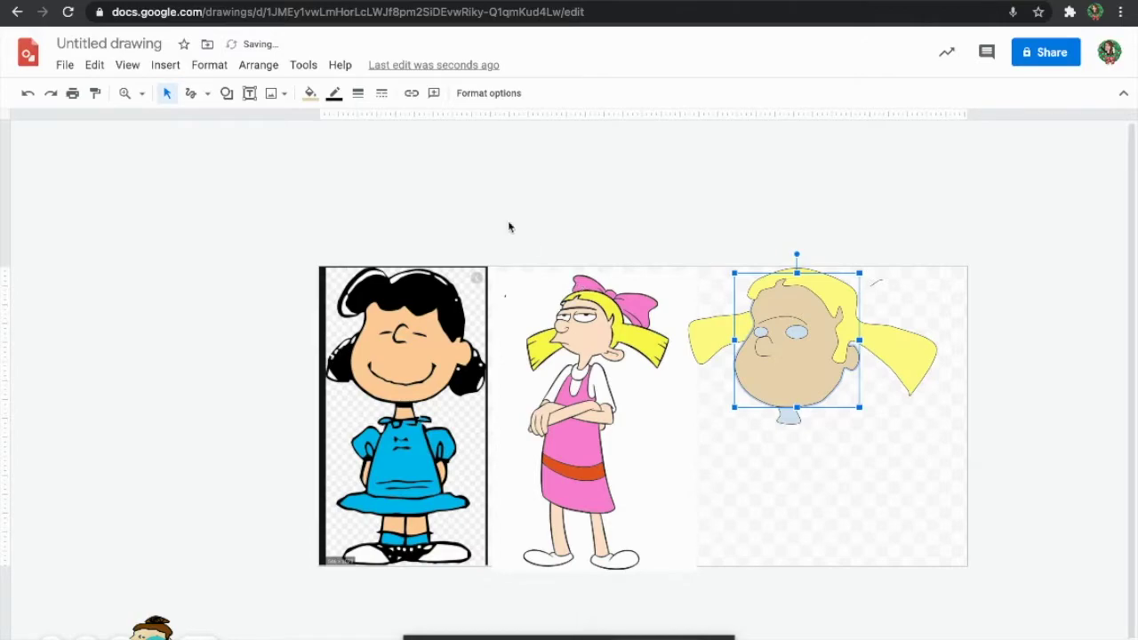
- Lighten the head's fill with a new, slightly paler custom beige
click(311, 93)
click(388, 339)
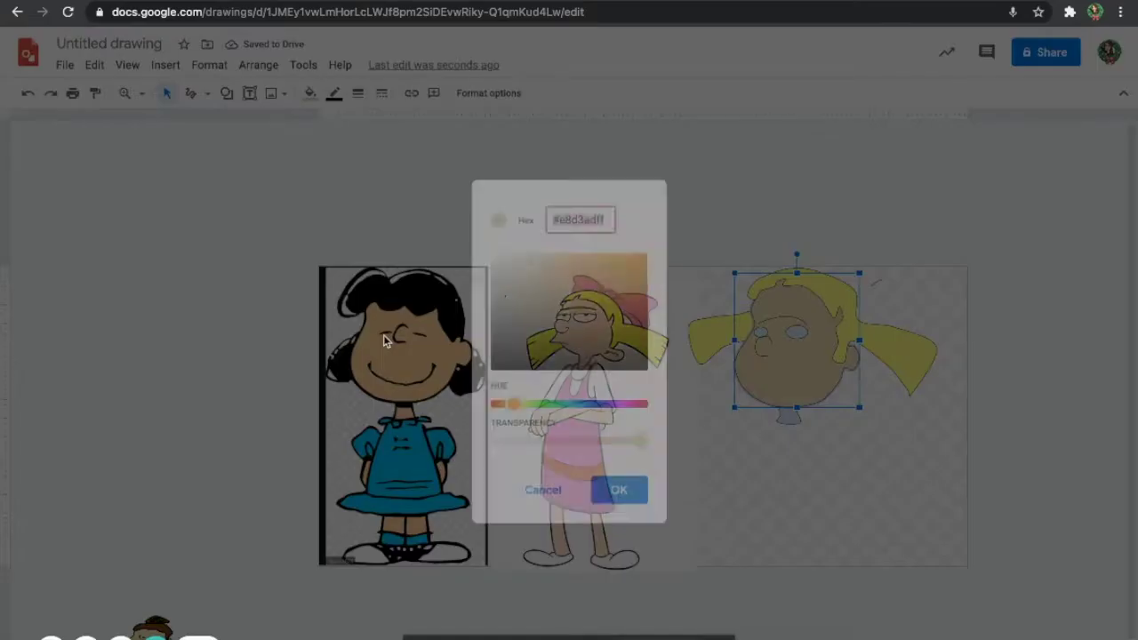
drag(531, 263, 521, 258)
click(626, 491)
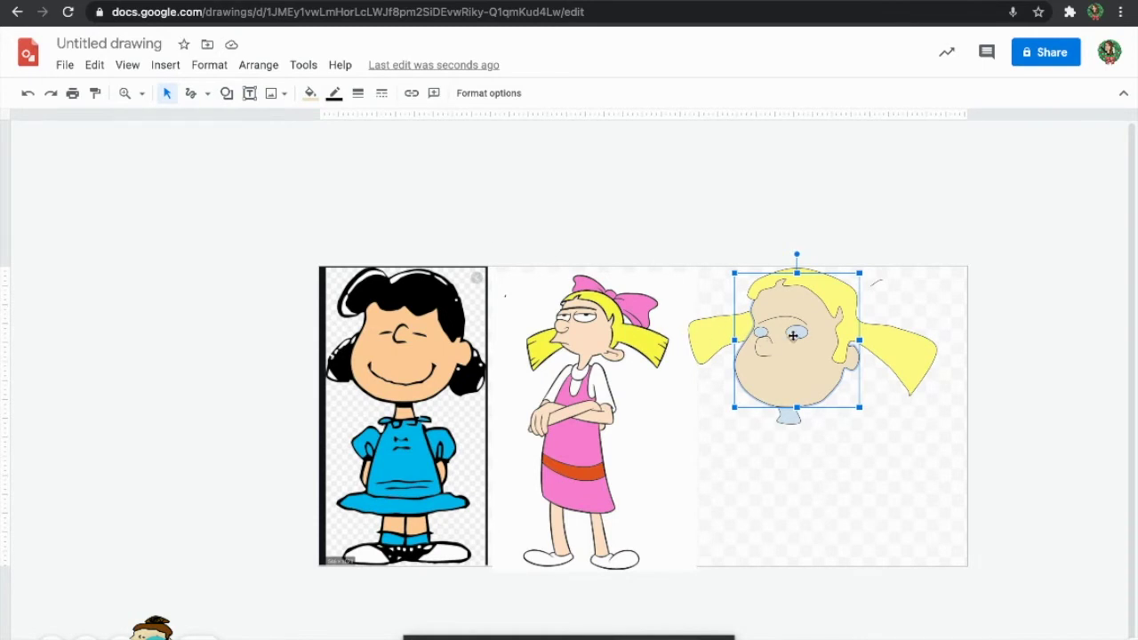
- Fill the neck shape with the same pale custom beige as the head
click(788, 418)
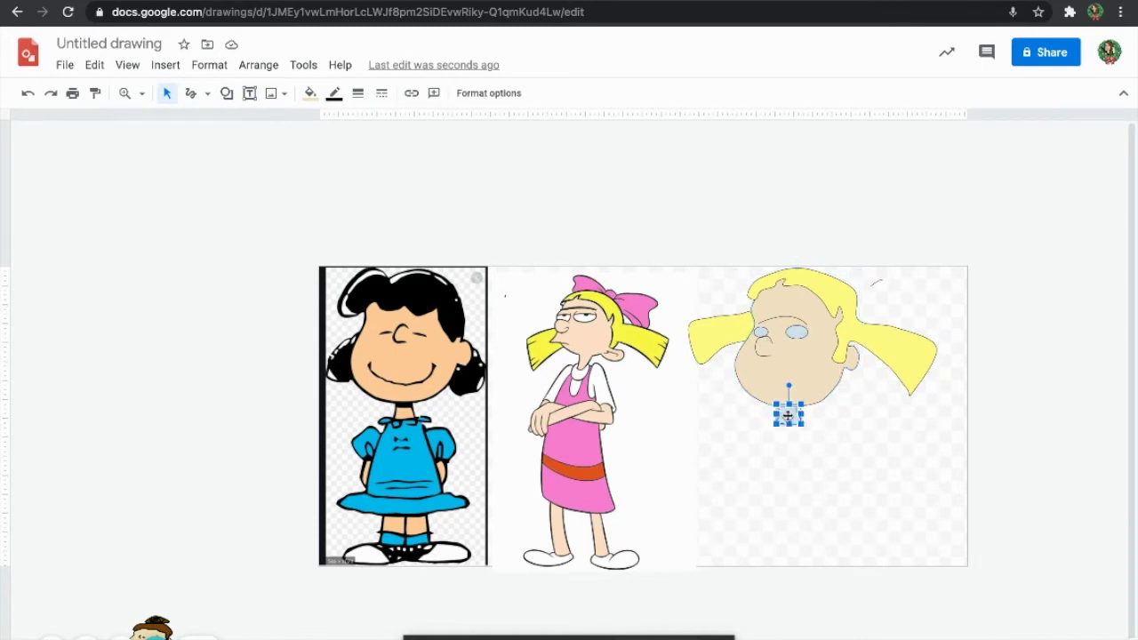
click(311, 93)
click(379, 342)
click(234, 343)
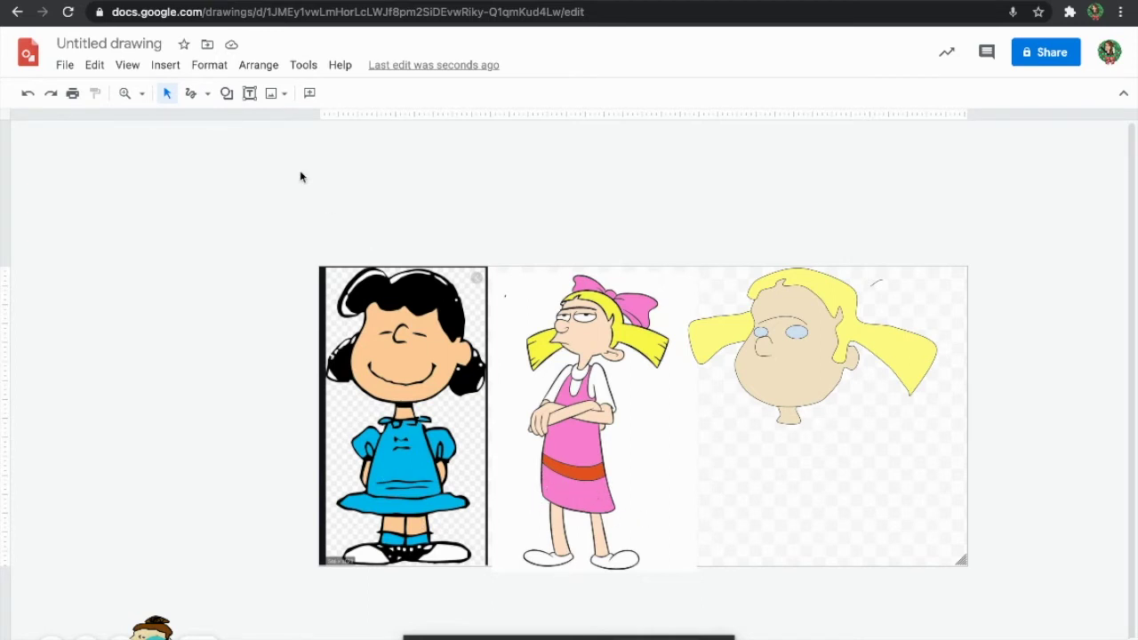
- Draw a Moon shape below the neck and rotate it counterclockwise so its opening faces up toward the chin
click(208, 94)
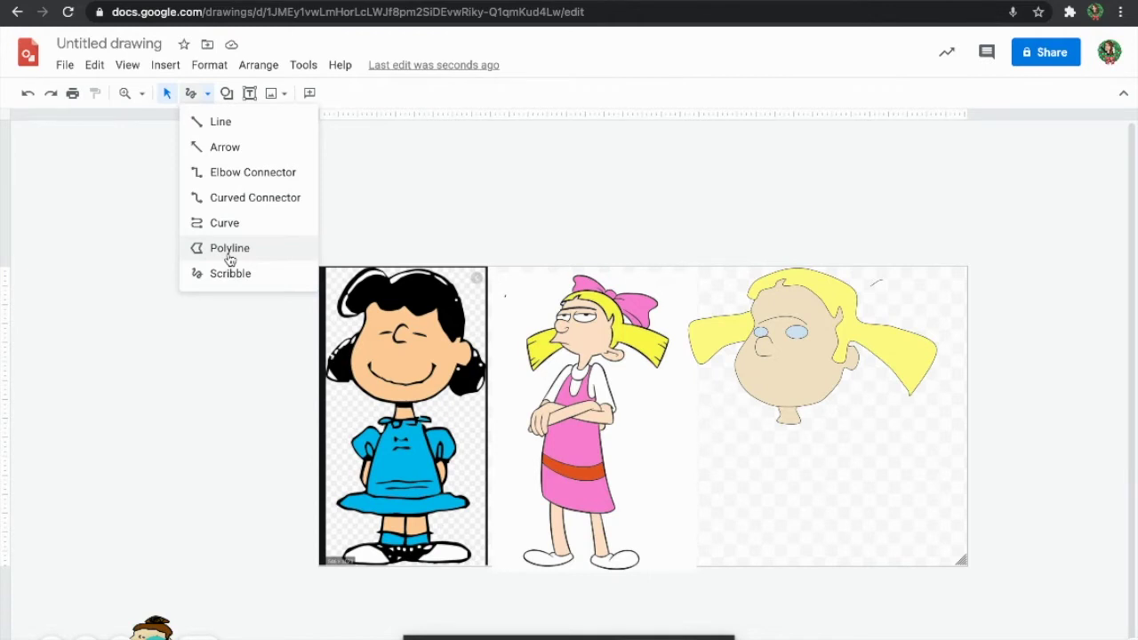
click(227, 93)
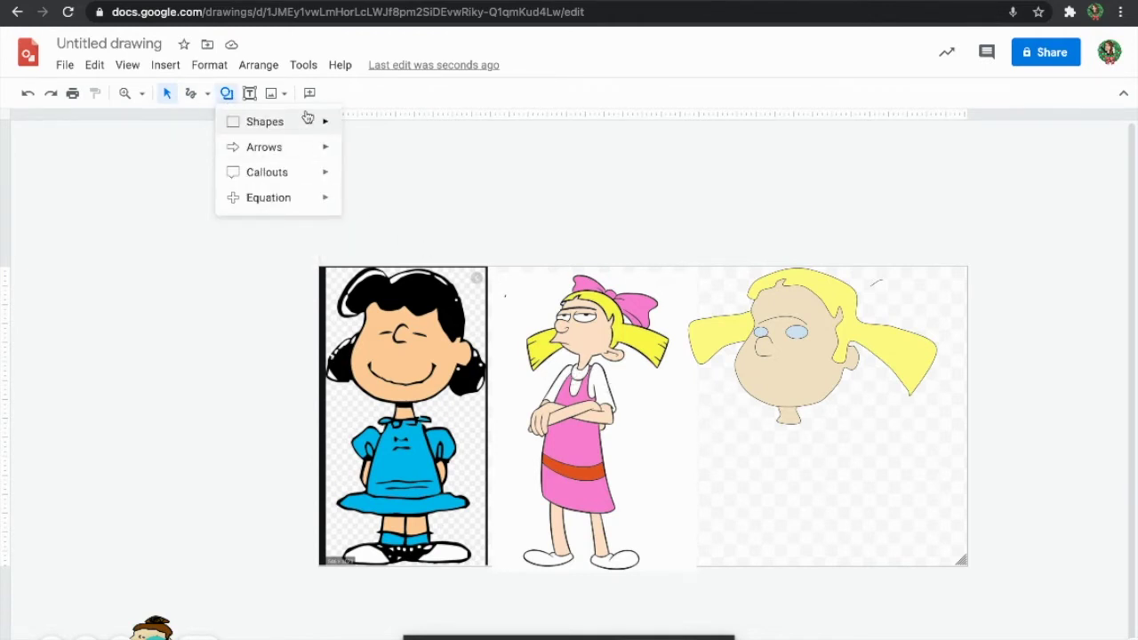
mouse_move(305, 118)
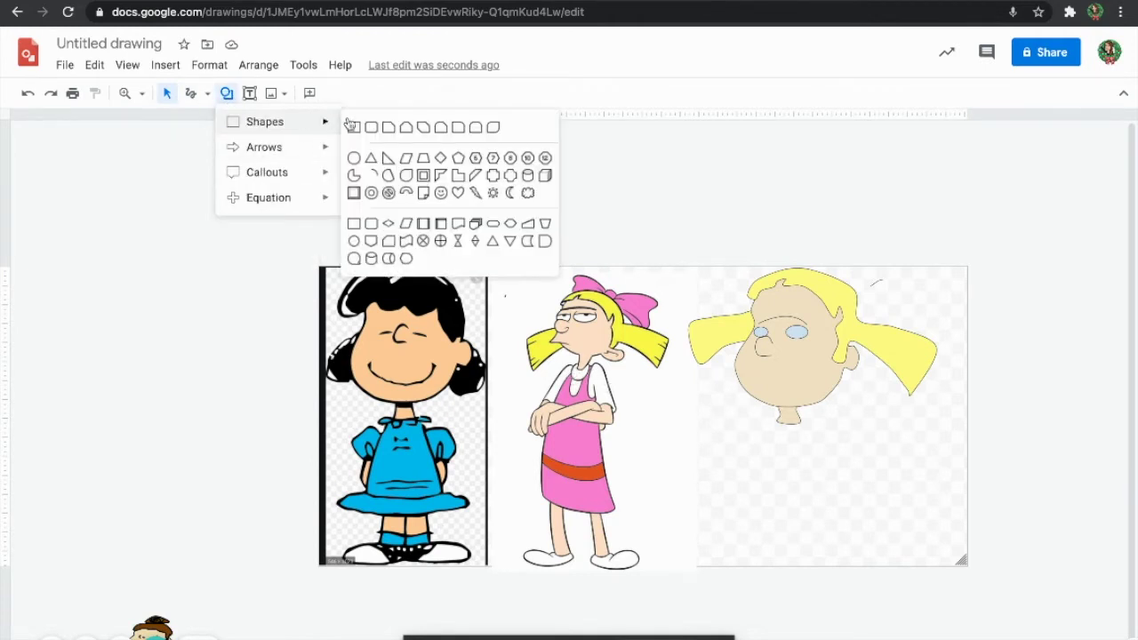
click(511, 193)
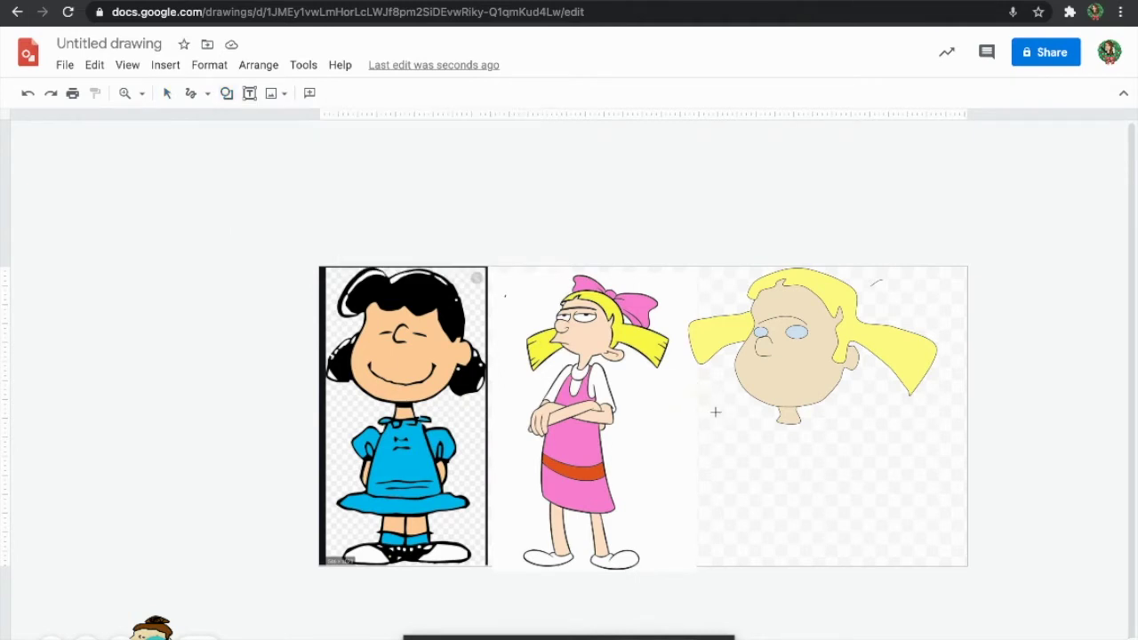
mouse_move(728, 431)
mouse_down()
mouse_move(802, 489)
mouse_move(802, 478)
mouse_up()
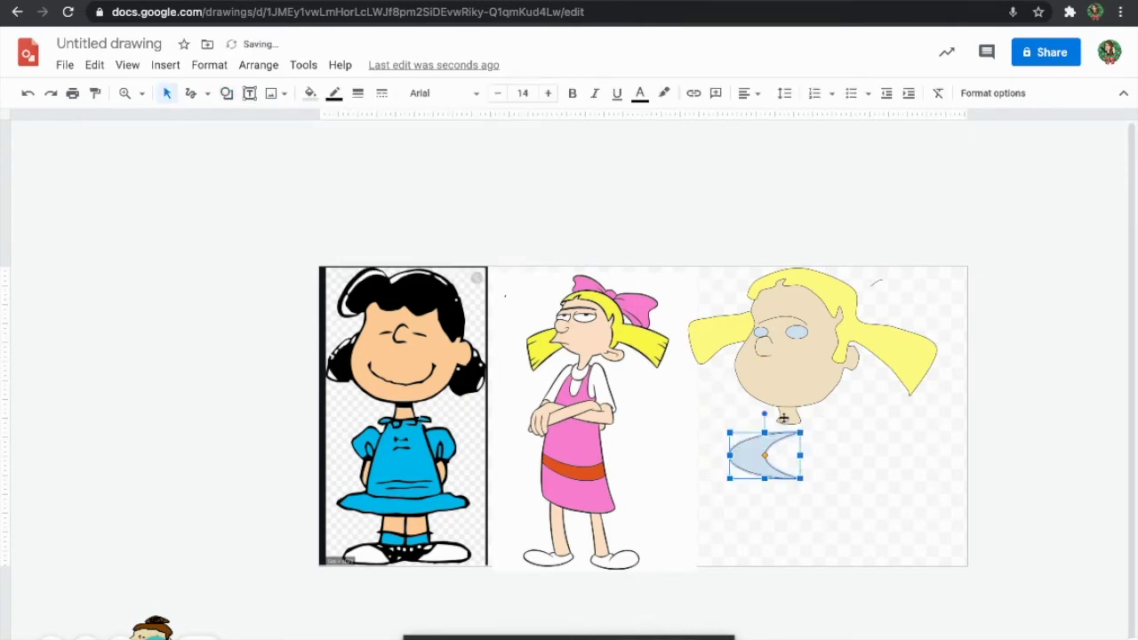
drag(765, 415, 720, 448)
drag(789, 463, 806, 465)
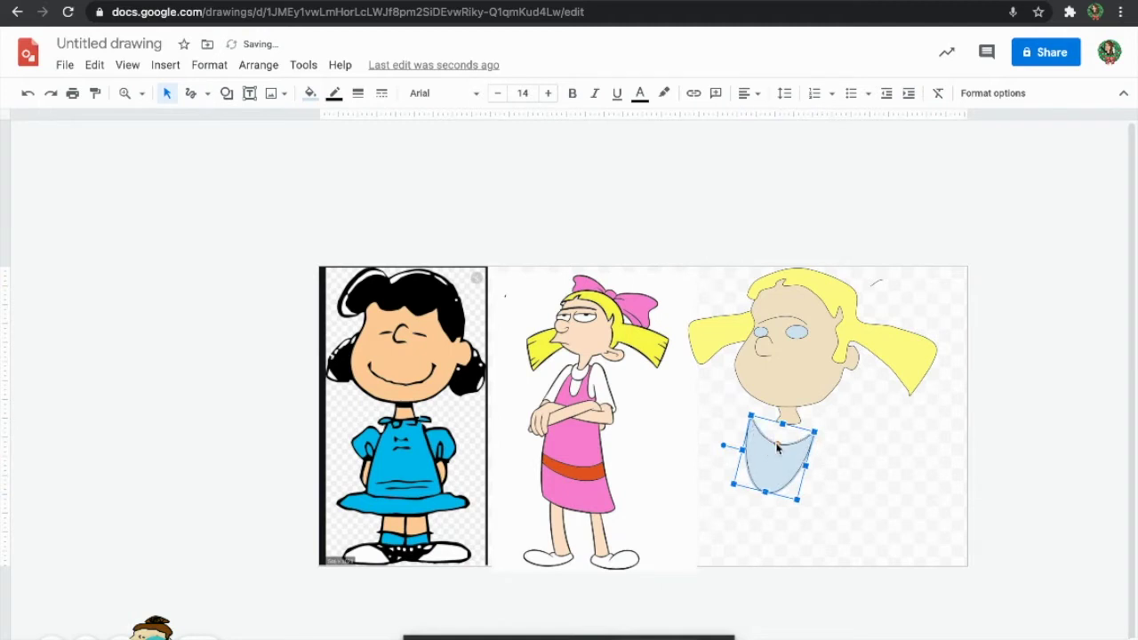
- Shrink and straighten the moon shape and fit it snugly around the base of the neck as a collar
drag(770, 499, 771, 478)
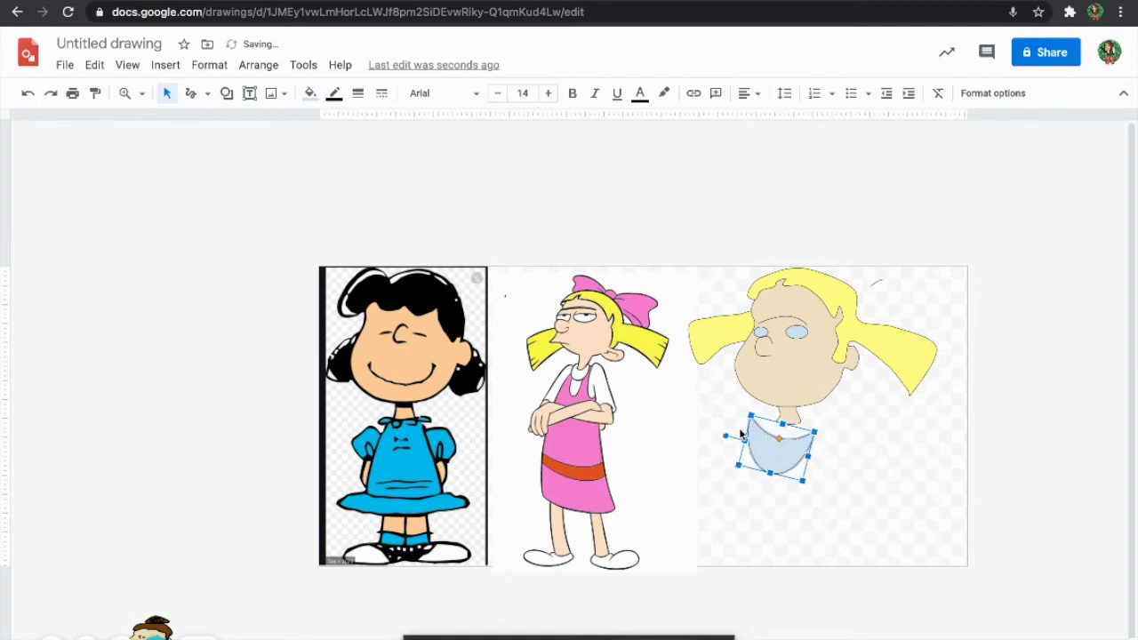
drag(743, 439, 775, 437)
drag(789, 463, 791, 445)
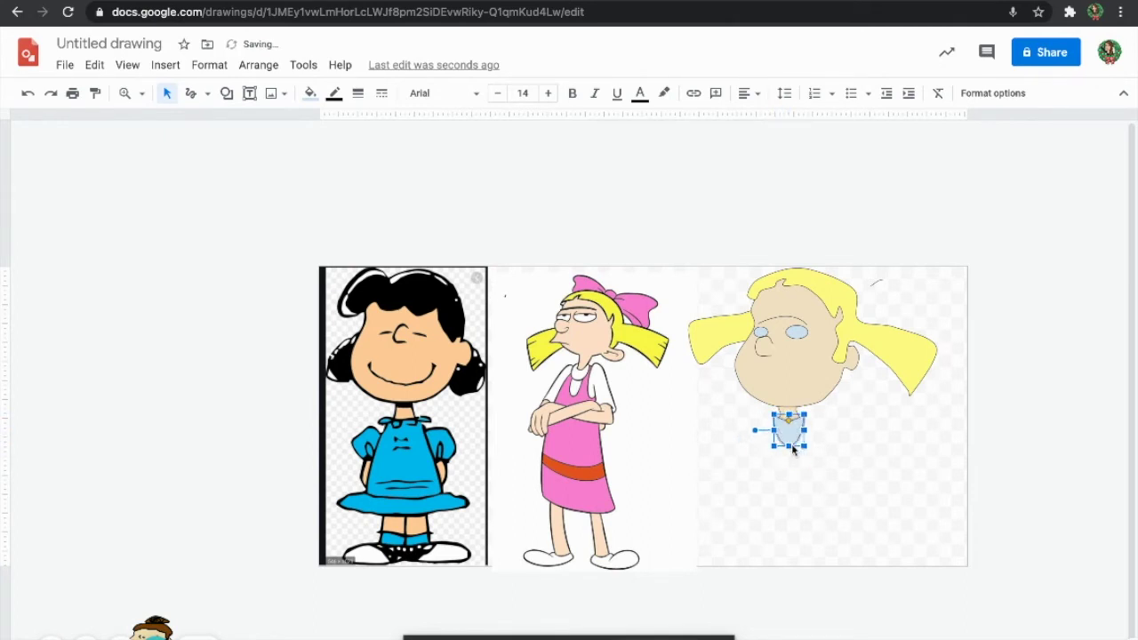
click(850, 446)
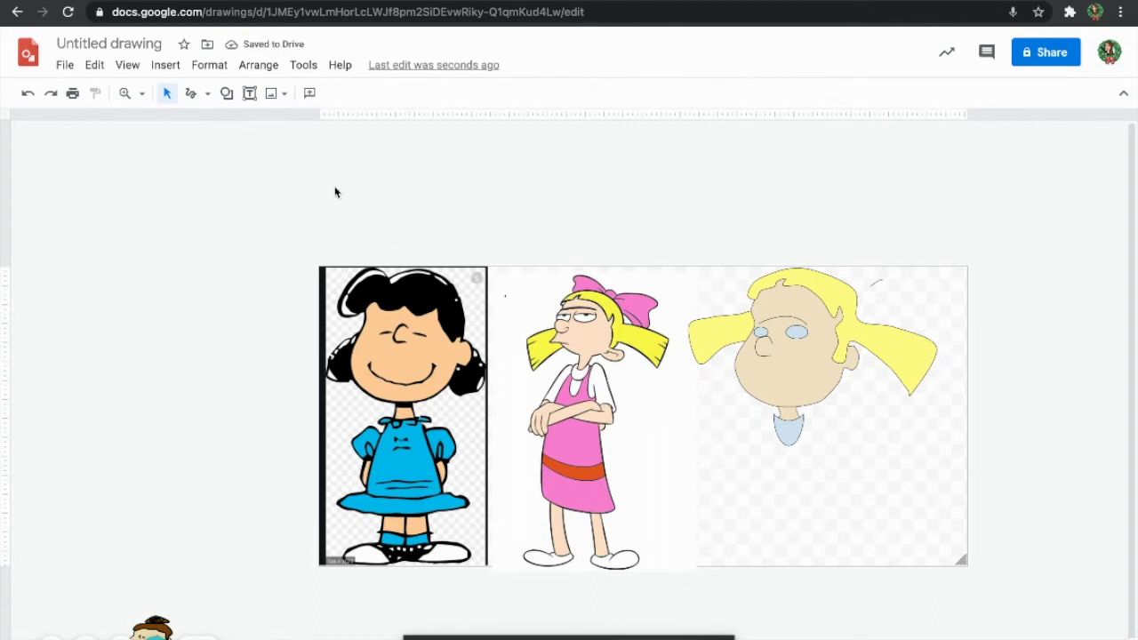
click(227, 92)
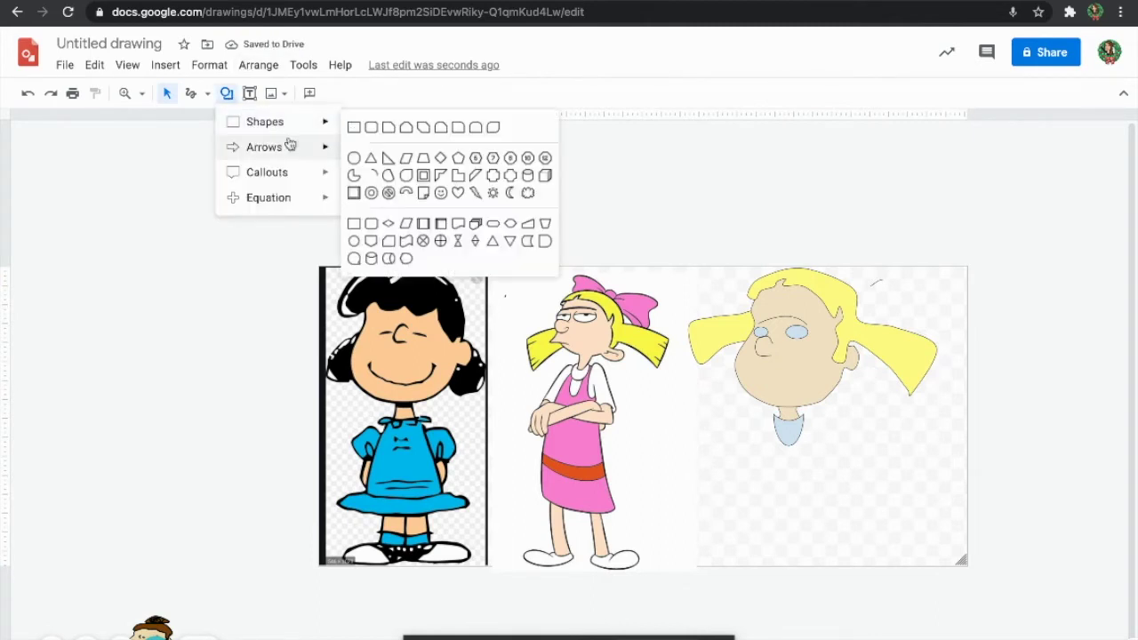
mouse_move(333, 122)
click(354, 161)
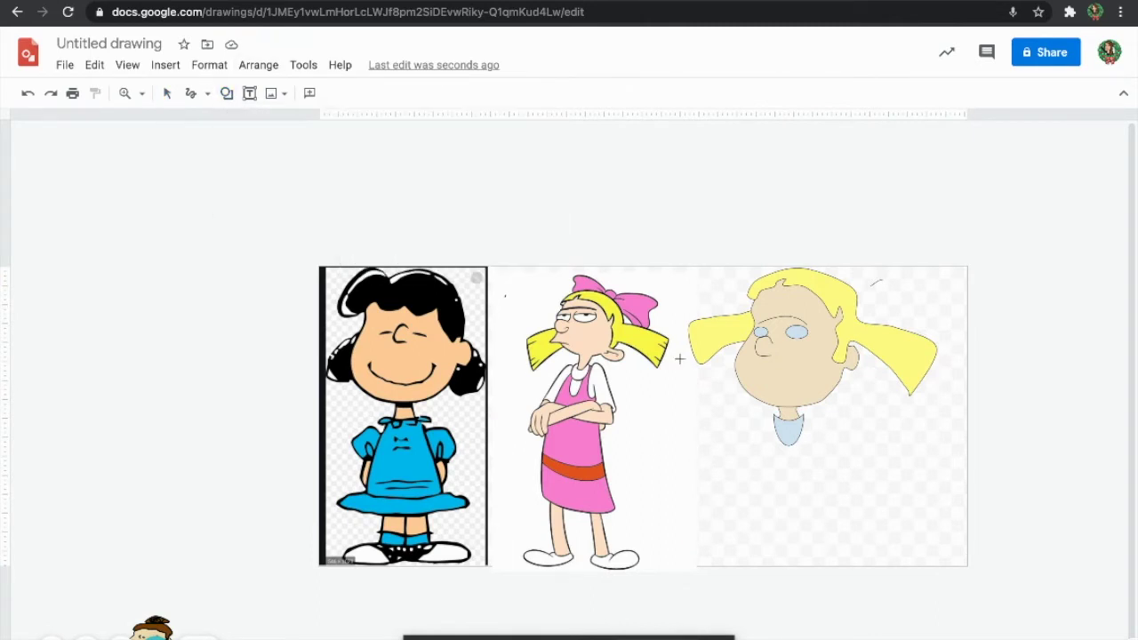
drag(778, 418, 733, 463)
key(Delete)
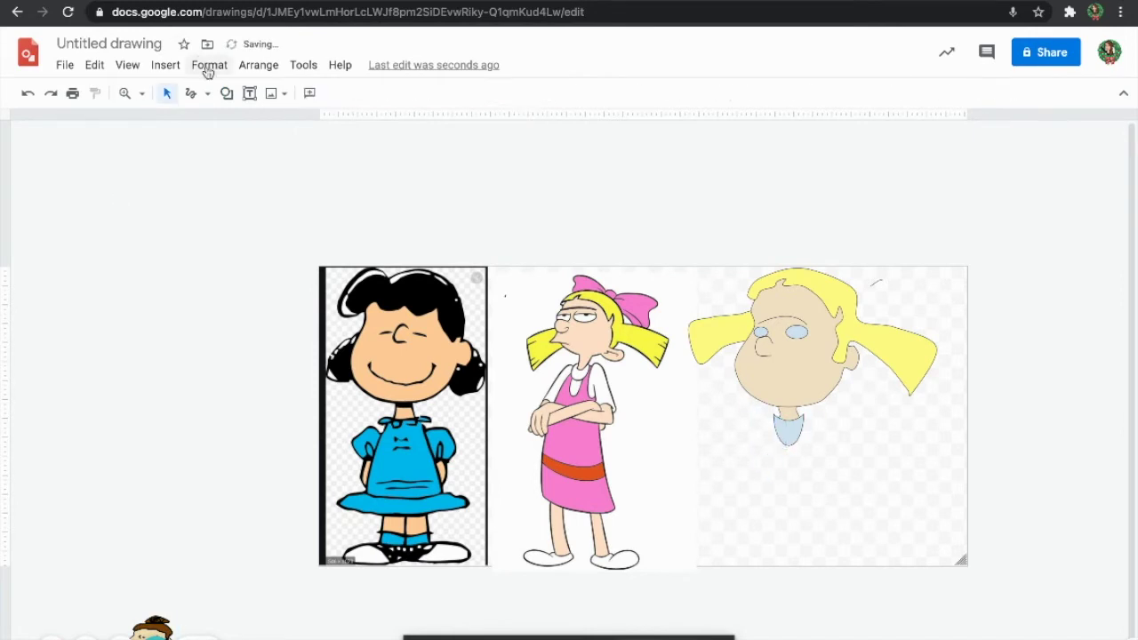
- Draw a closed puffy sleeve shape with the Curve tool, starting beside the collar on the pigtail side of the face
click(207, 94)
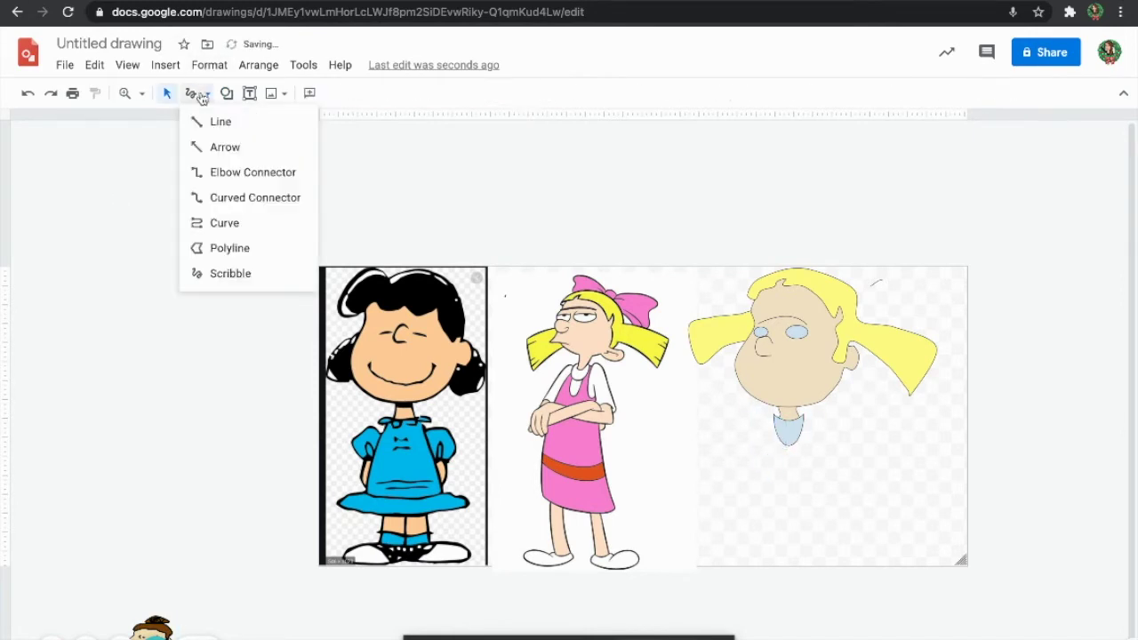
click(213, 225)
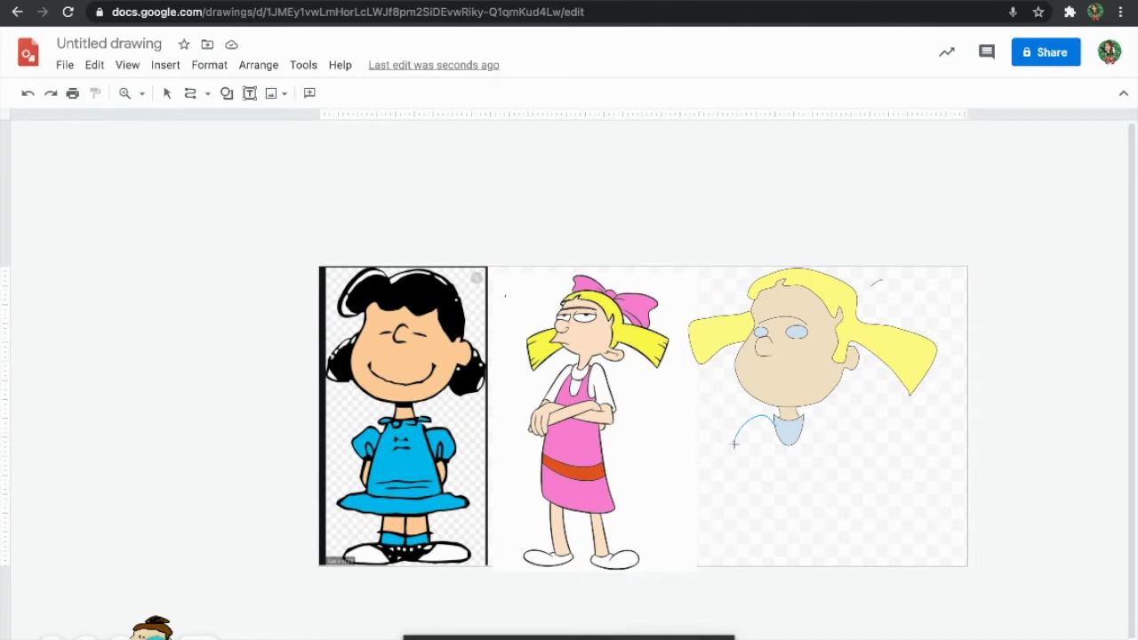
click(735, 442)
click(775, 429)
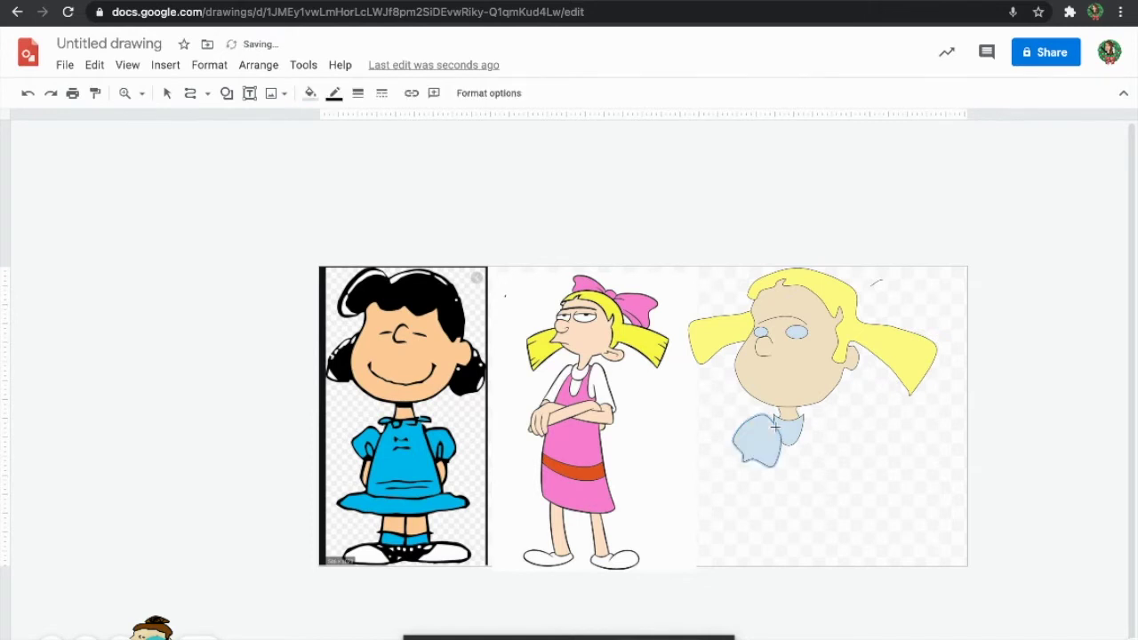
- Duplicate the puffy sleeve, flip the copy horizontally and place it on the opposite side of the collar
click(509, 96)
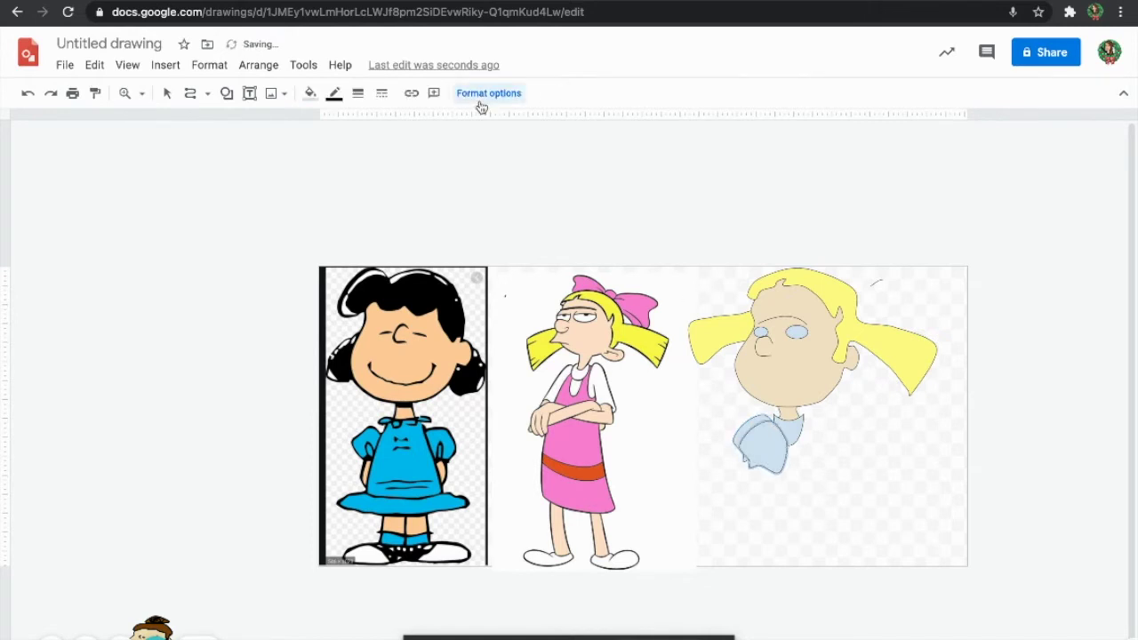
click(930, 148)
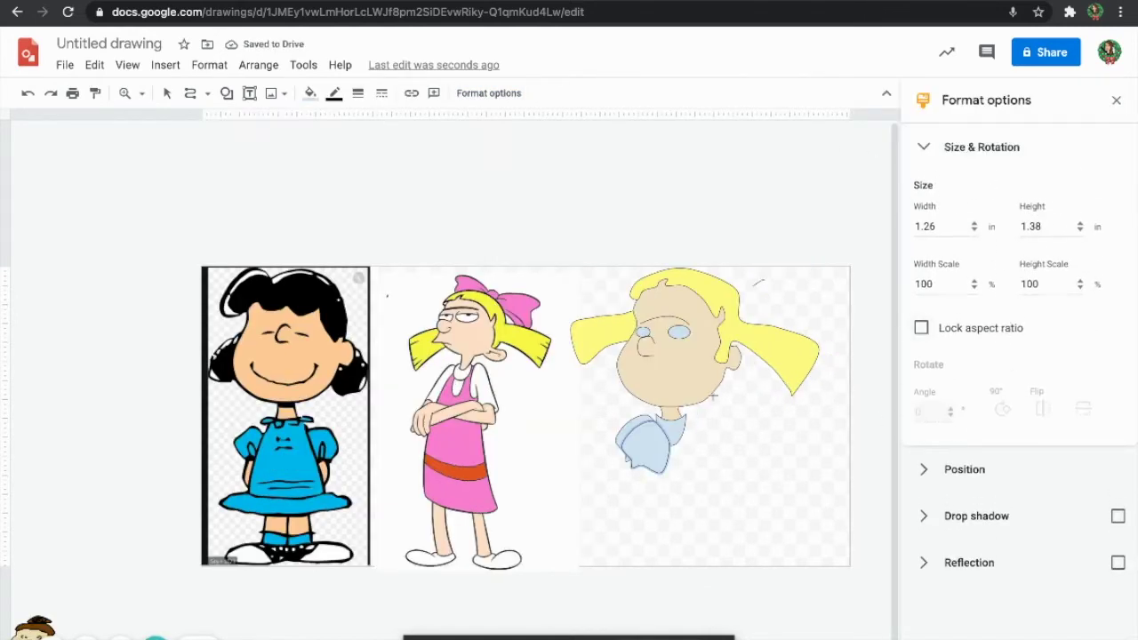
click(167, 93)
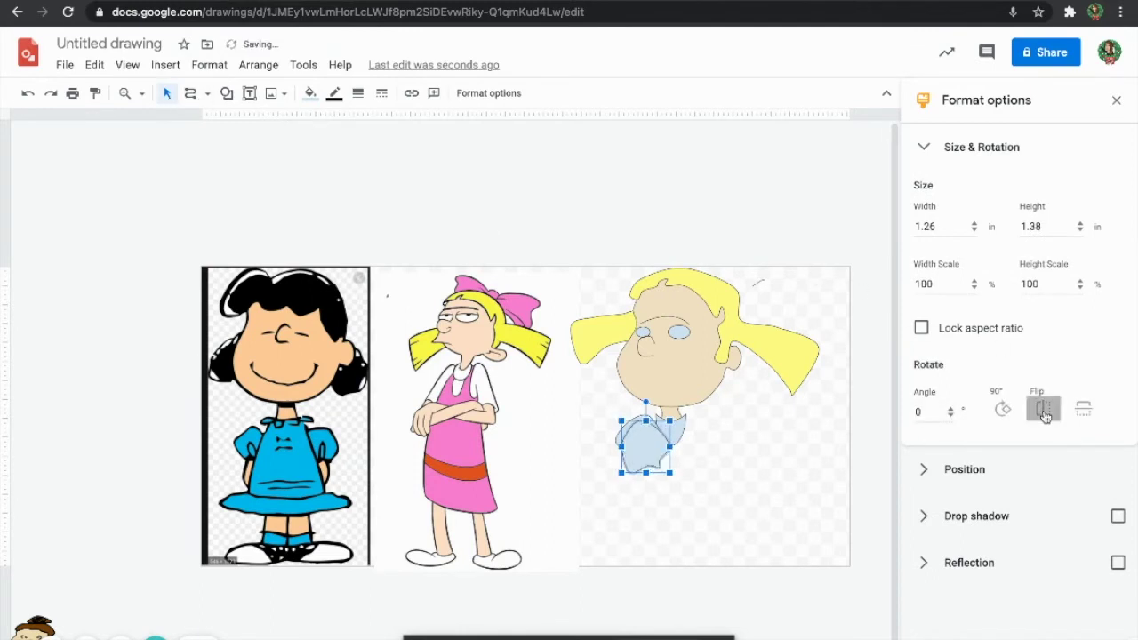
drag(670, 454, 709, 450)
click(798, 437)
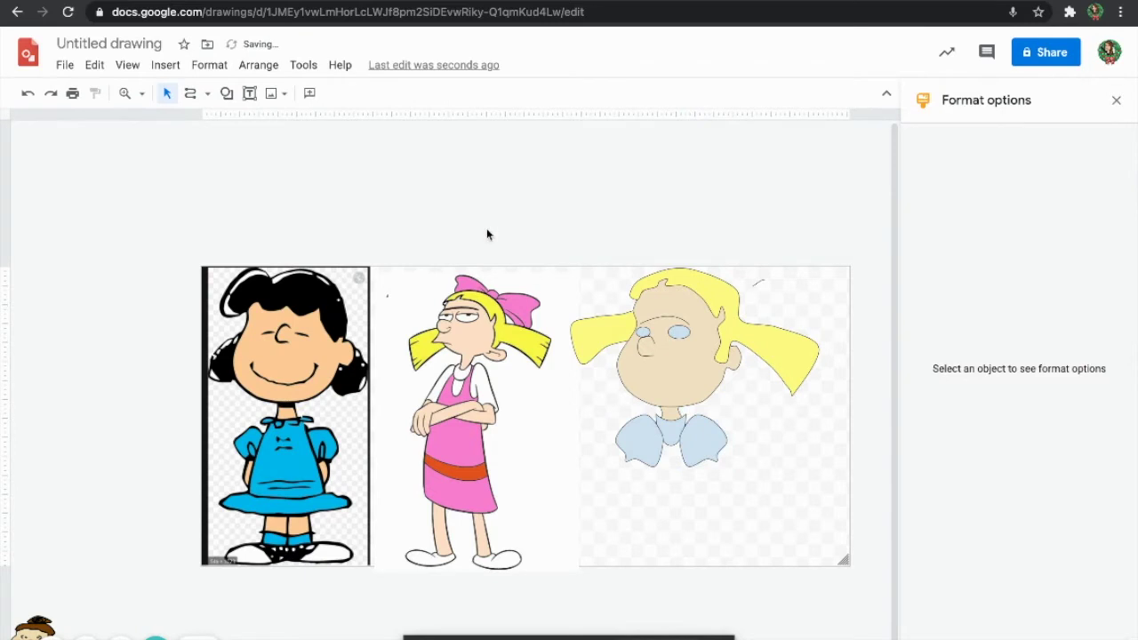
click(701, 450)
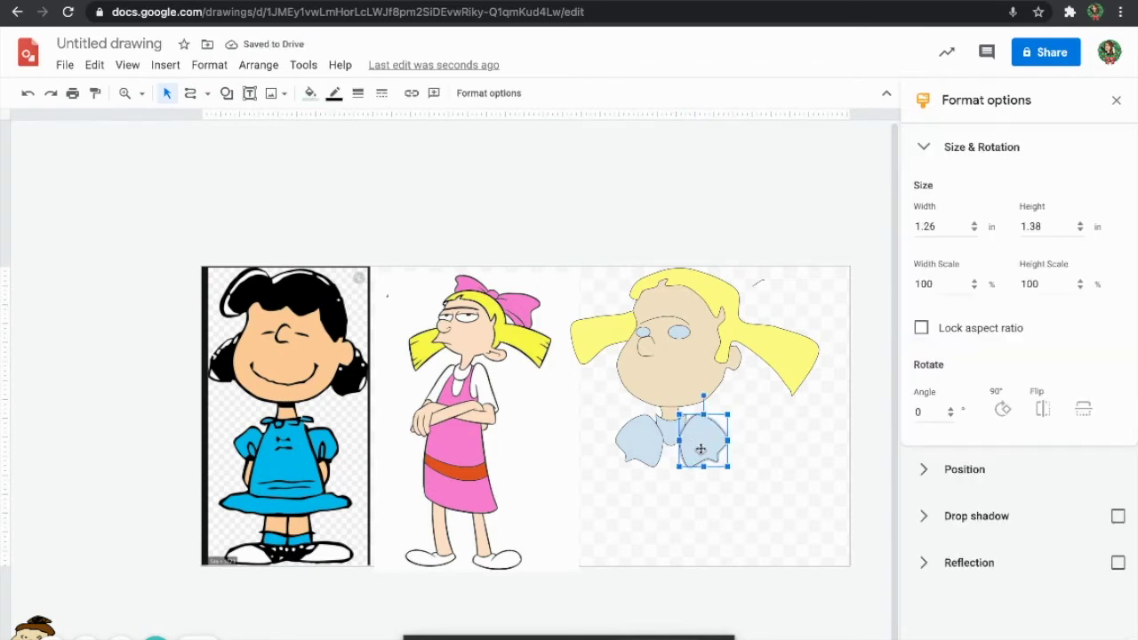
- Reposition the two puffy sleeves so they sit evenly on either side of the collar
click(635, 442)
drag(635, 442, 636, 445)
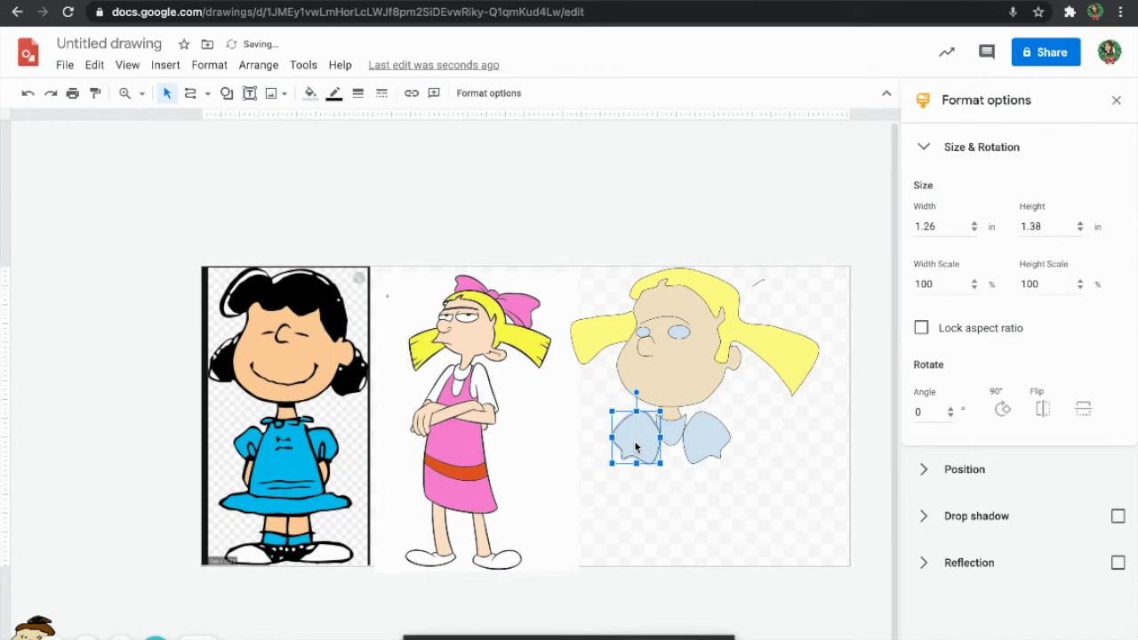
click(714, 437)
click(774, 454)
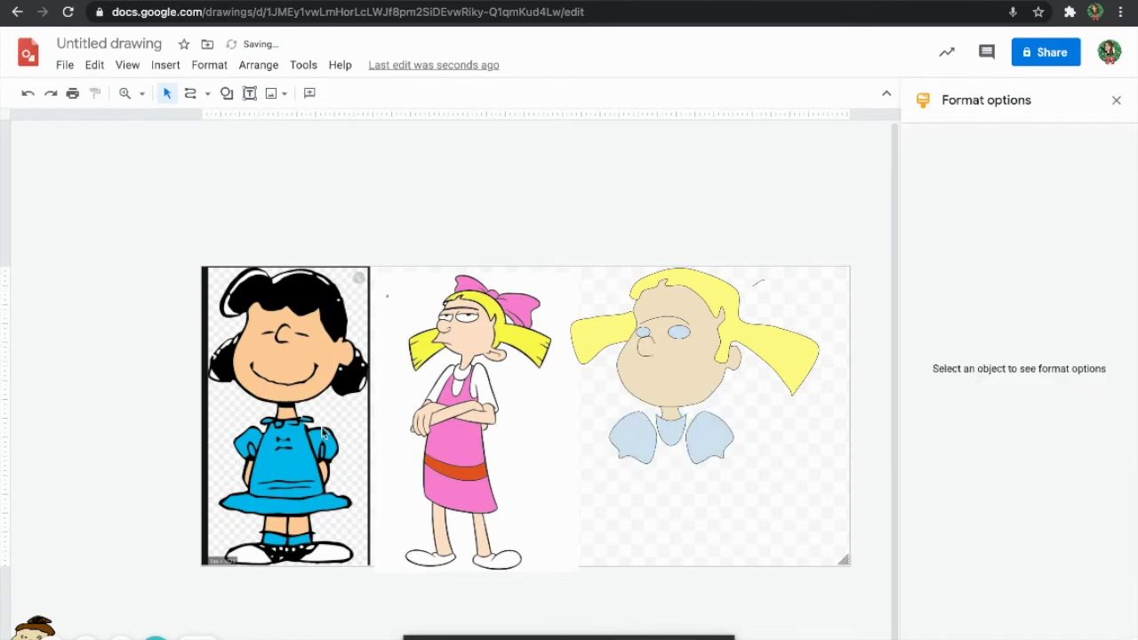
- Trace the body of the blue dress as a closed shape with the Curve tool and move it below the new character's collar
click(208, 93)
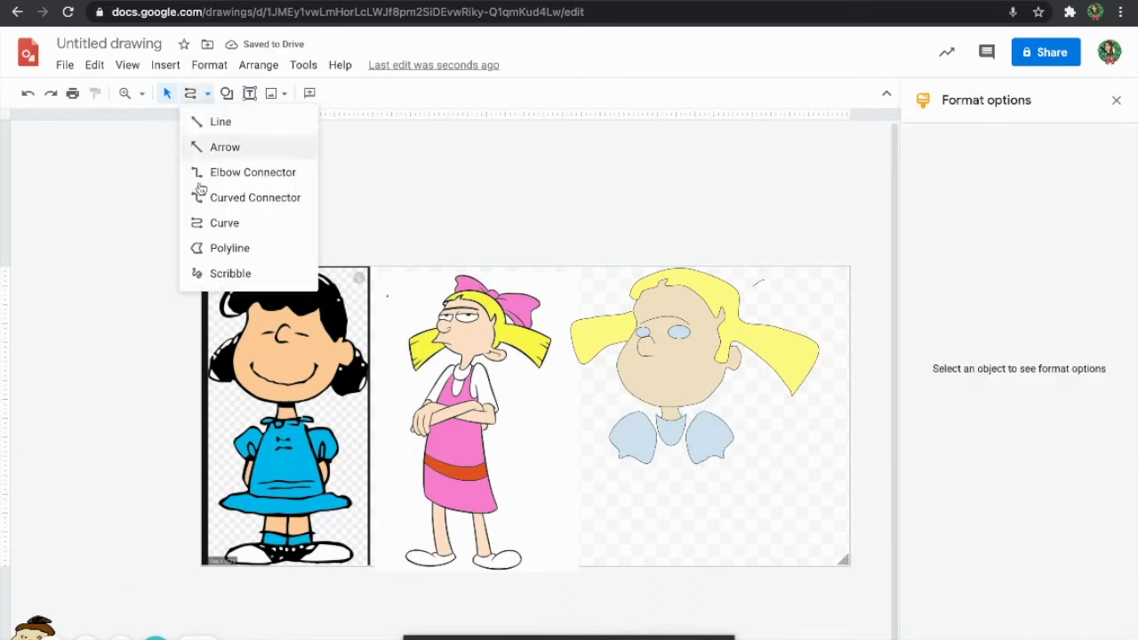
click(219, 226)
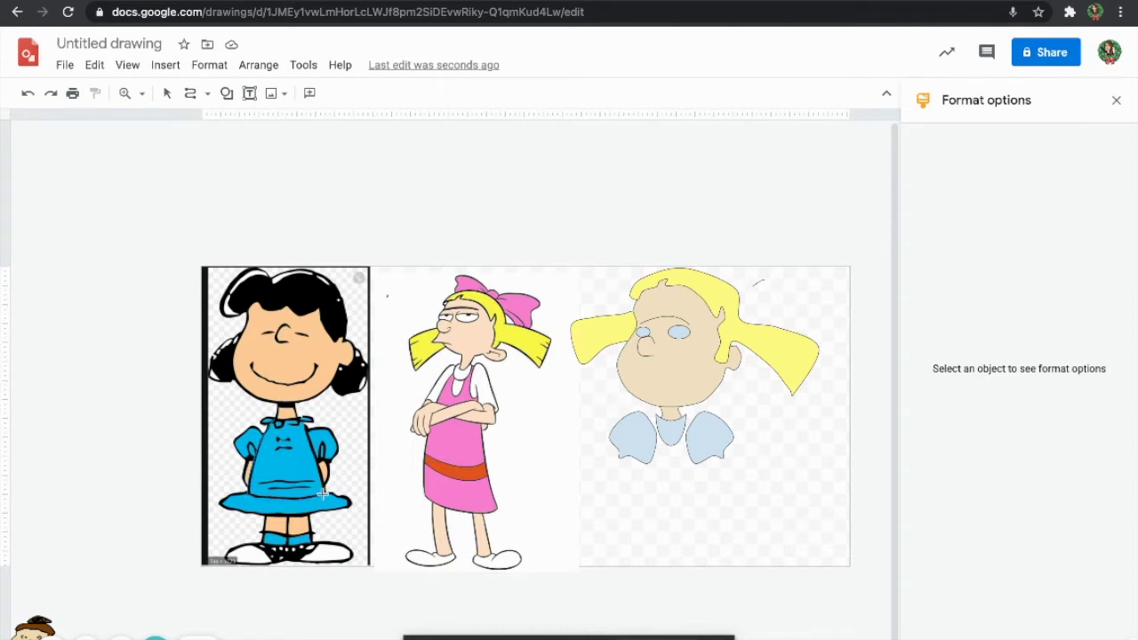
mouse_move(320, 472)
mouse_down()
mouse_move(304, 422)
mouse_move(275, 418)
mouse_up()
click(168, 92)
drag(297, 471, 676, 488)
- Edit the dress body's points to reshape its neckline and extend its bottom edge, bringing the height to about 2.61 in
double_click(667, 465)
drag(657, 434, 689, 435)
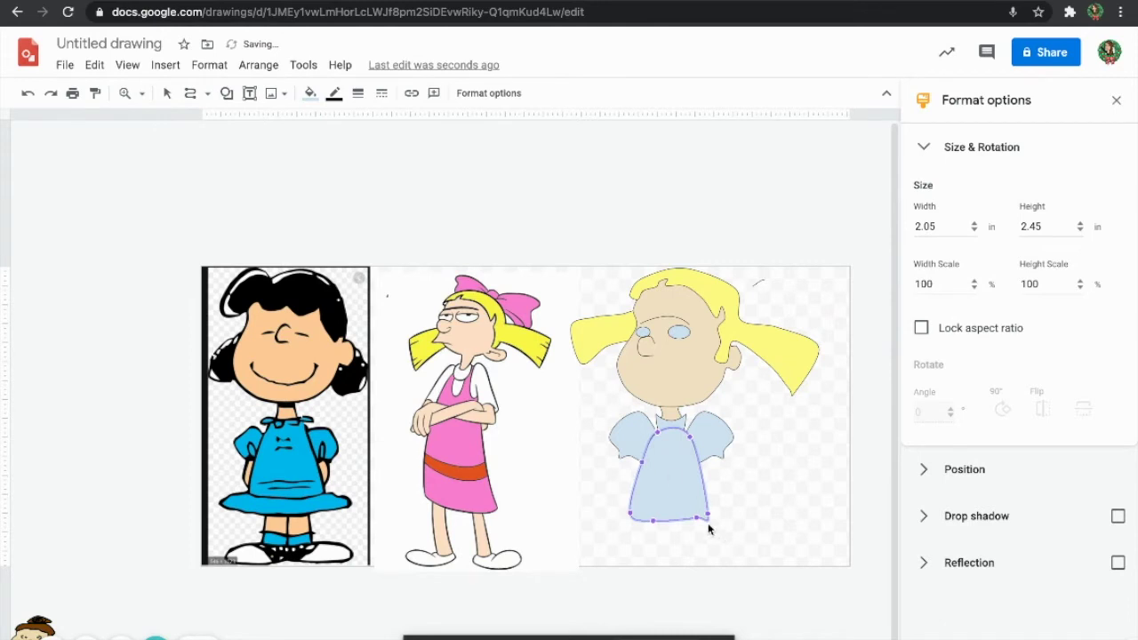
mouse_move(694, 518)
mouse_down()
mouse_move(654, 529)
mouse_move(688, 528)
mouse_up()
key(Escape)
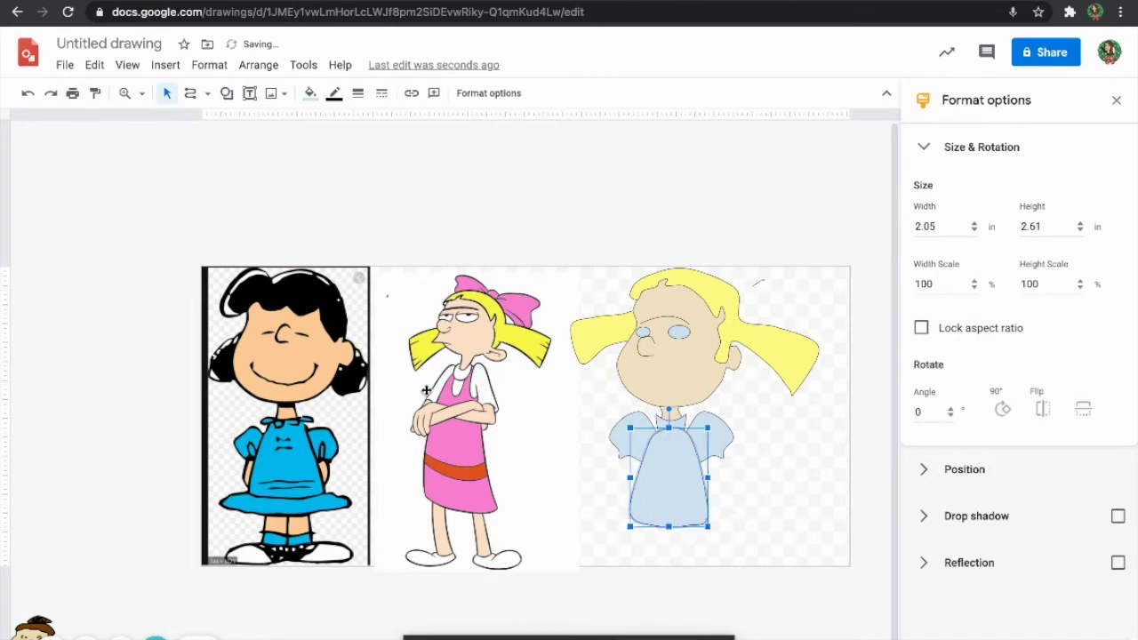
key(Escape)
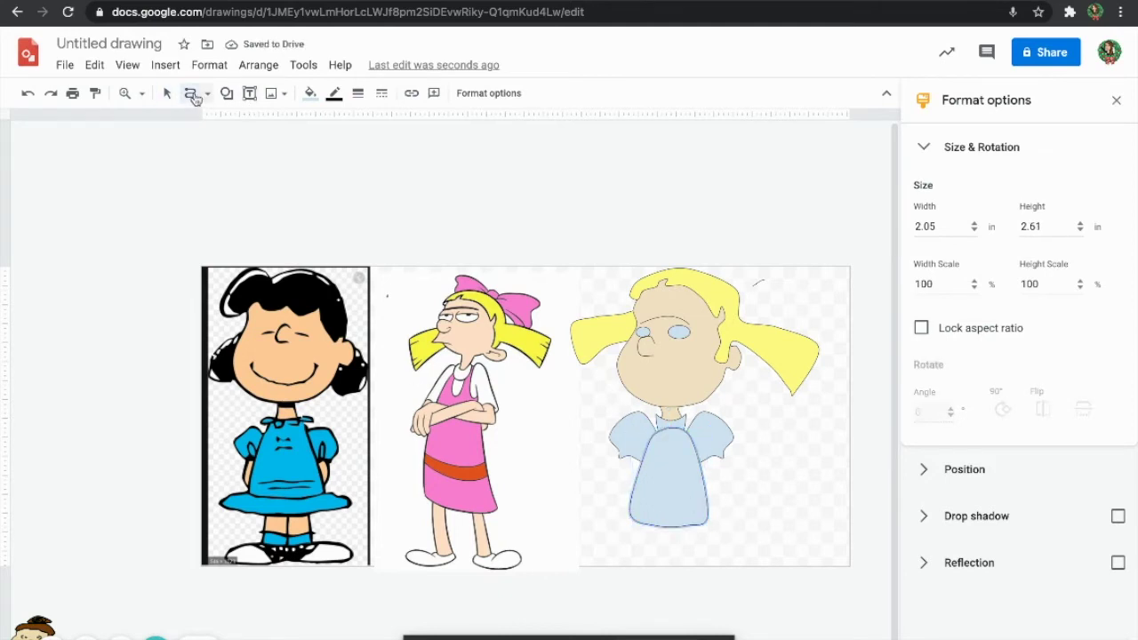
- Trace the blue dress's flared skirt with the Curve tool, about 3.68 by 0.66 in, and place it at the bottom of the new dress body
click(230, 494)
click(216, 505)
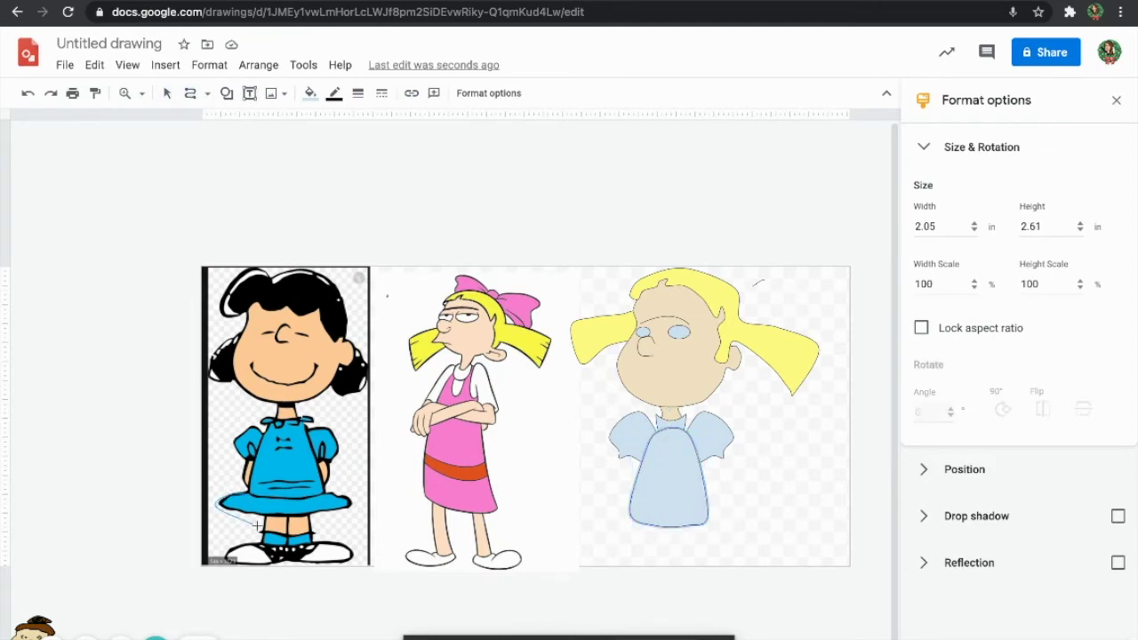
click(265, 515)
click(354, 503)
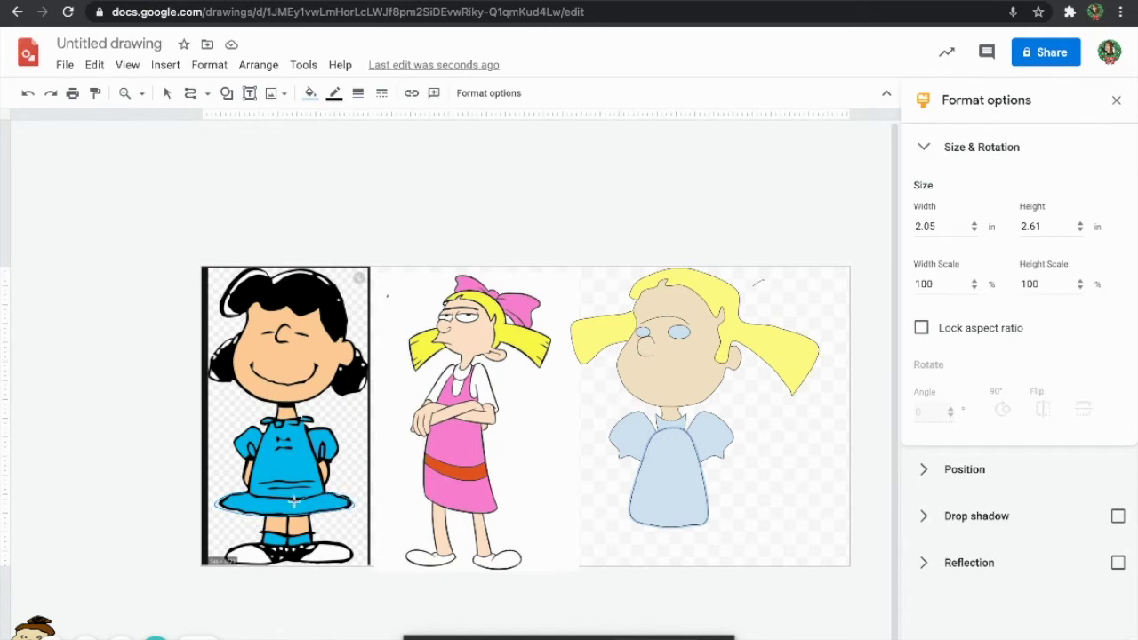
click(253, 499)
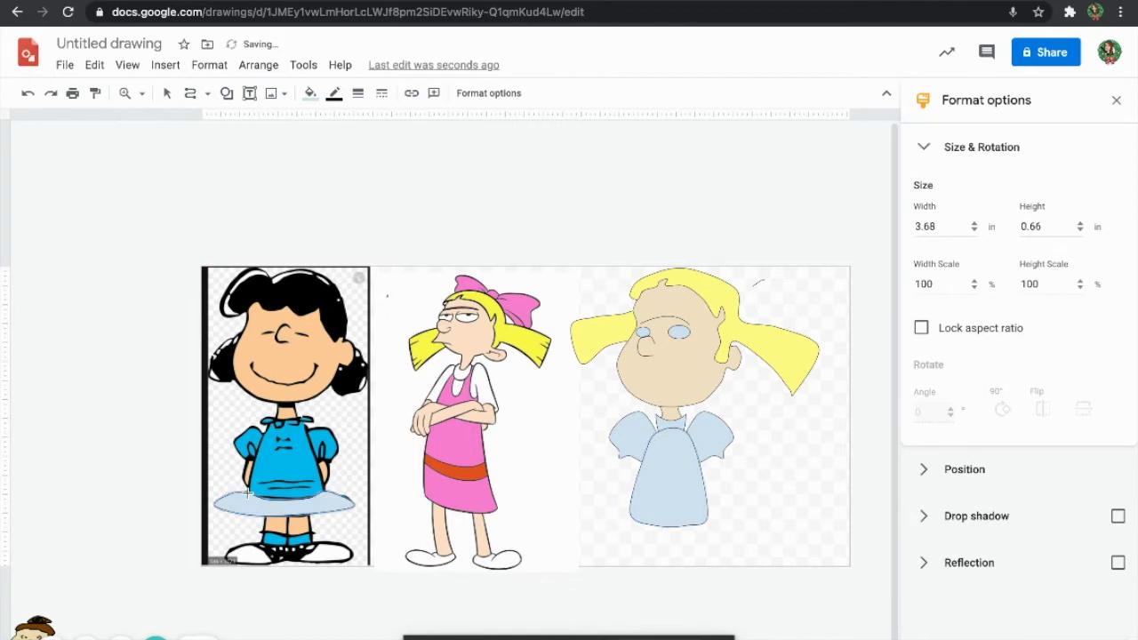
click(168, 92)
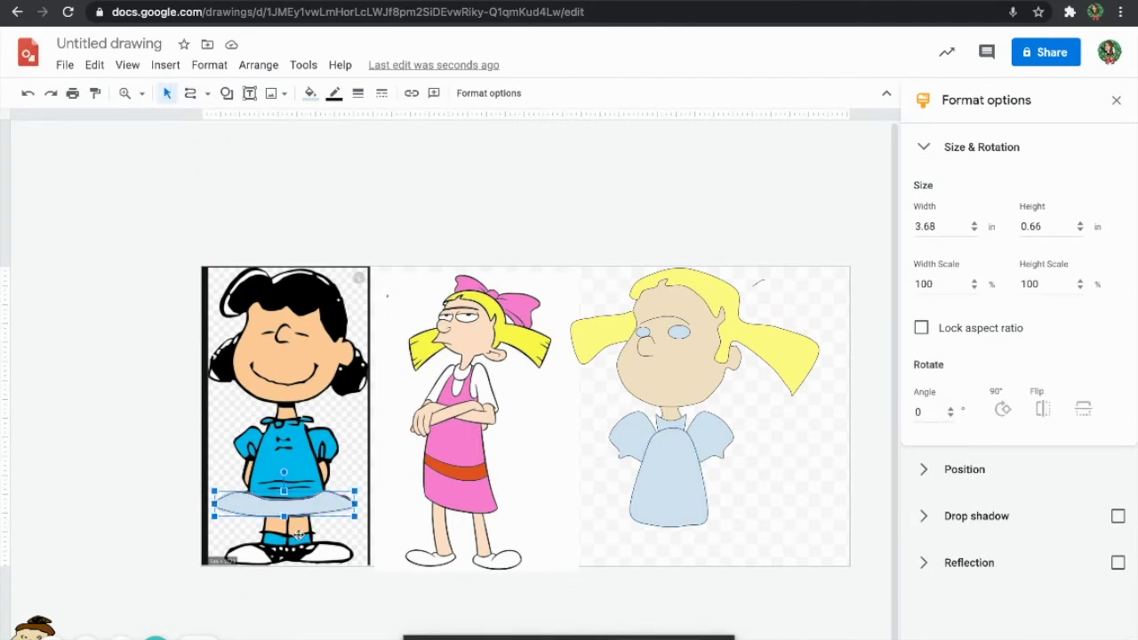
drag(290, 511, 676, 536)
click(731, 553)
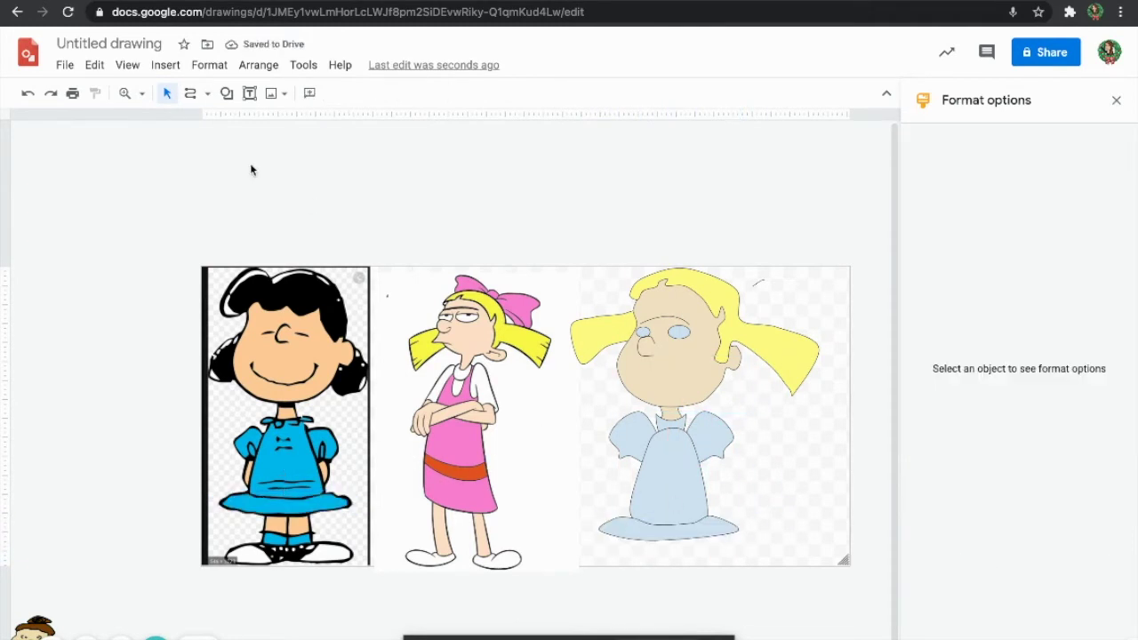
click(189, 93)
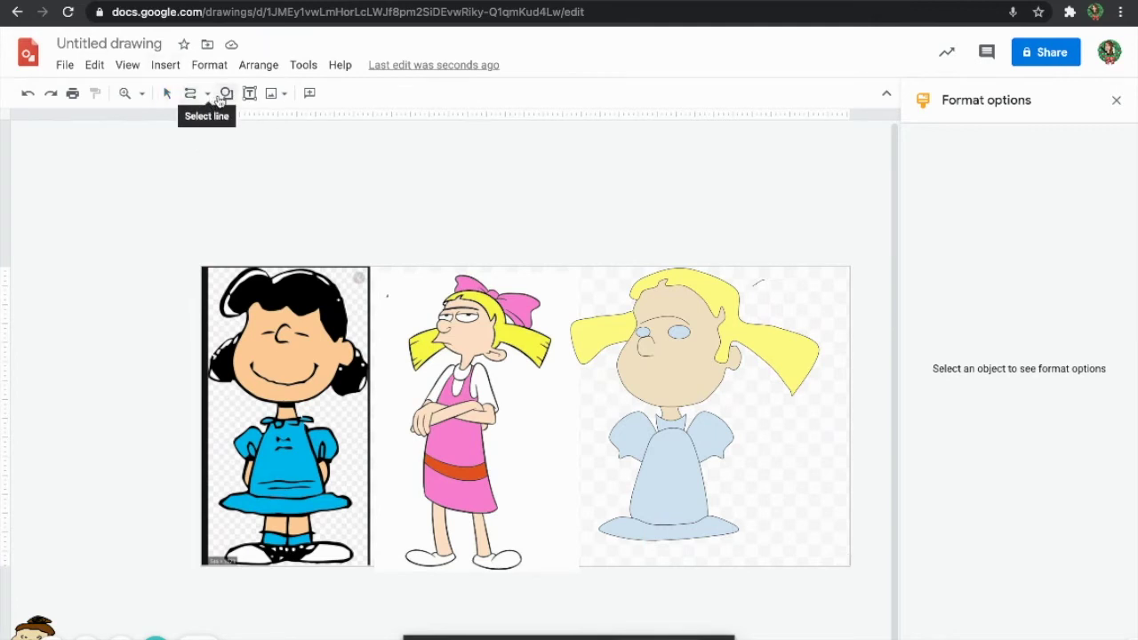
click(226, 93)
mouse_move(256, 123)
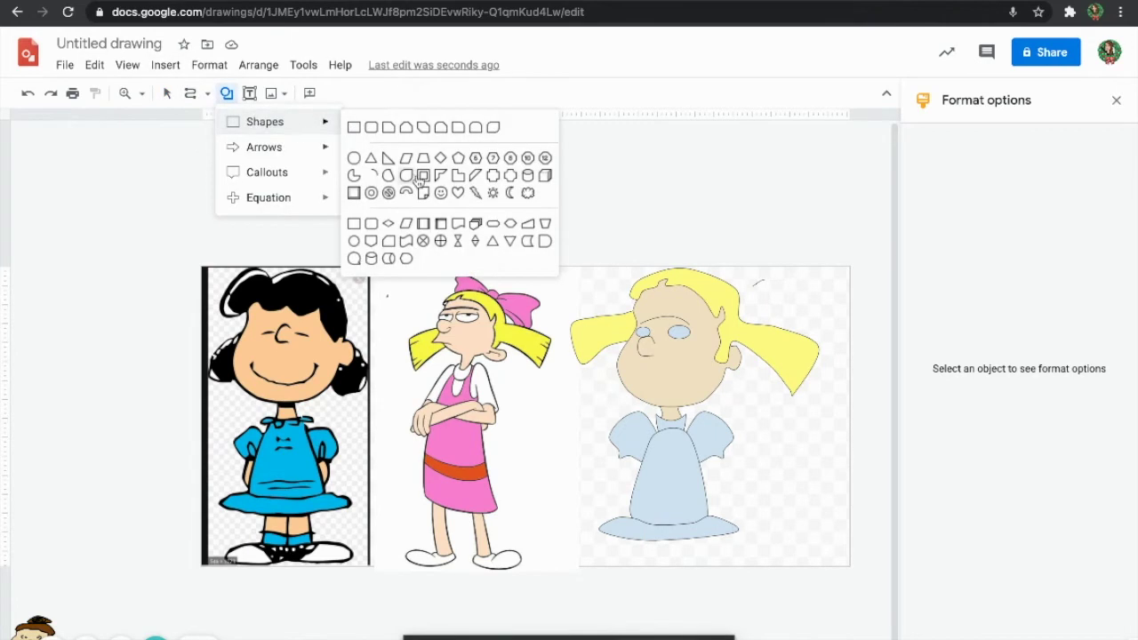
click(400, 187)
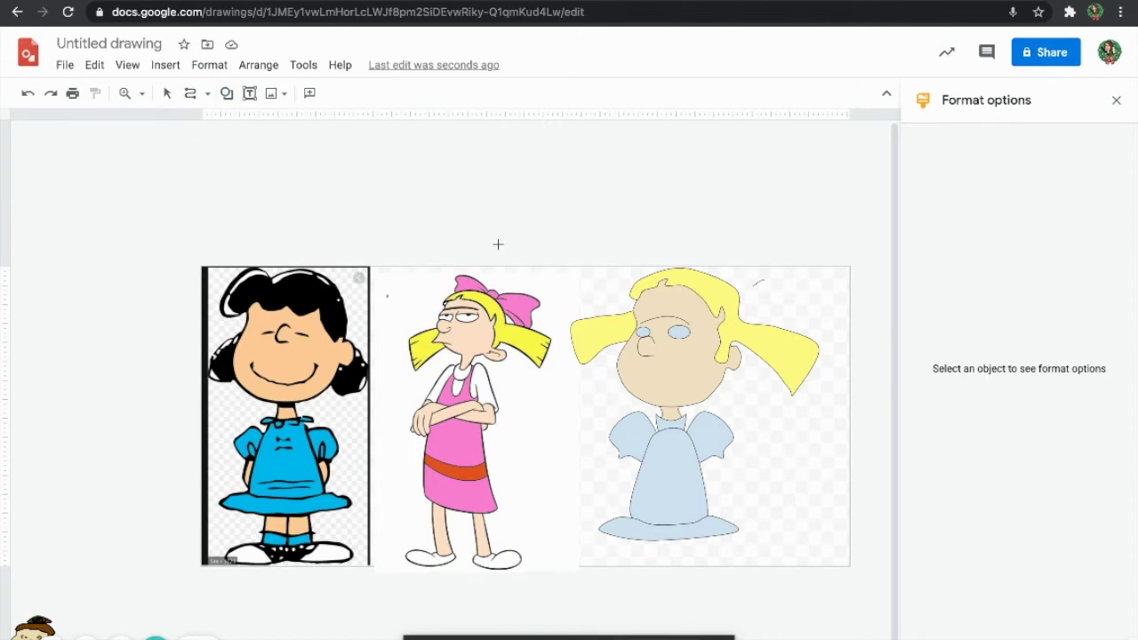
- Draw a Stored Data flowchart shape about 1.67 by 2.71 in beside the new dress
click(227, 93)
mouse_move(298, 128)
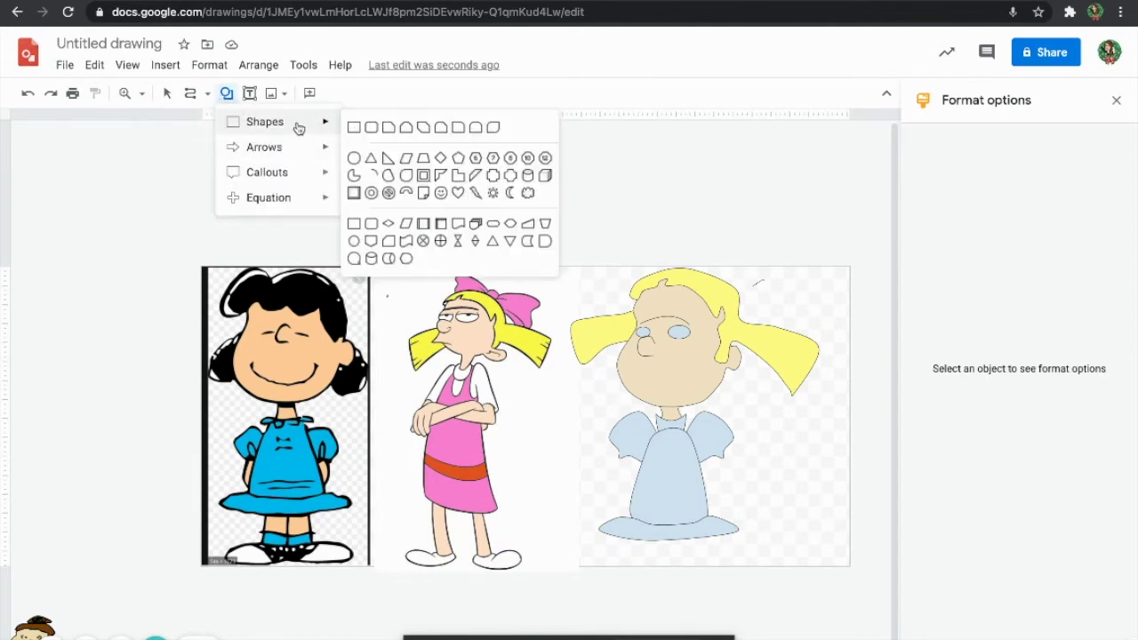
click(533, 242)
drag(757, 436, 818, 537)
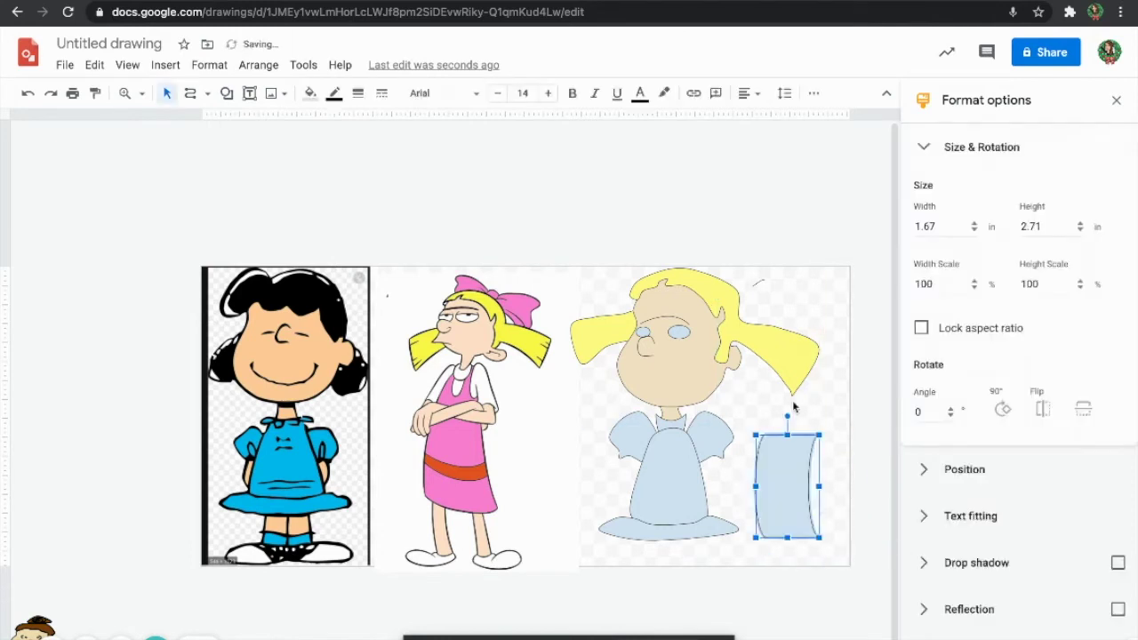
- Rotate the curved-sided shape to 270°, narrow it to about 0.42 in and fit it across the lower dress body as a belt
drag(786, 414, 674, 485)
drag(787, 457, 663, 504)
click(784, 499)
click(691, 505)
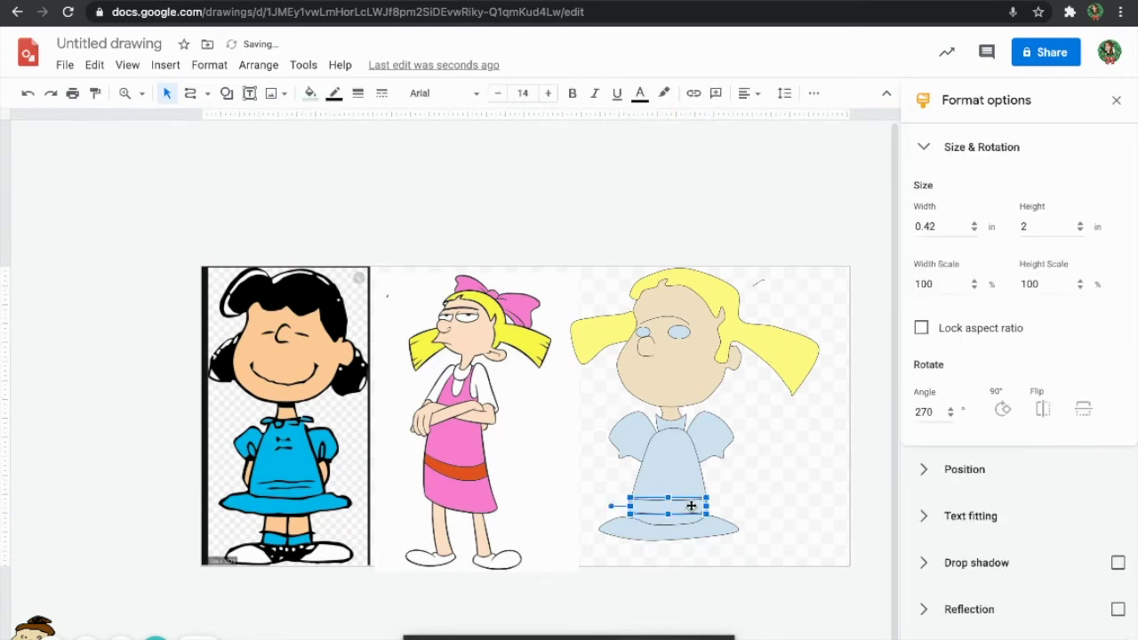
drag(706, 506, 709, 506)
click(763, 504)
click(691, 513)
click(739, 507)
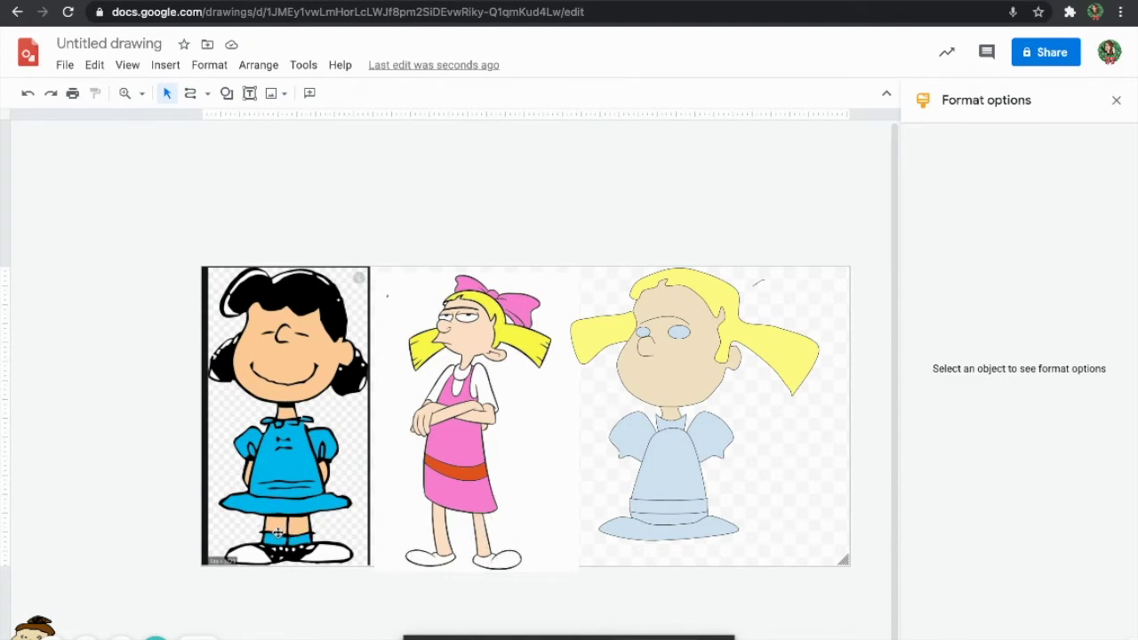
- Draw a small upright rectangle below the flared skirt as the first leg
click(207, 94)
click(230, 96)
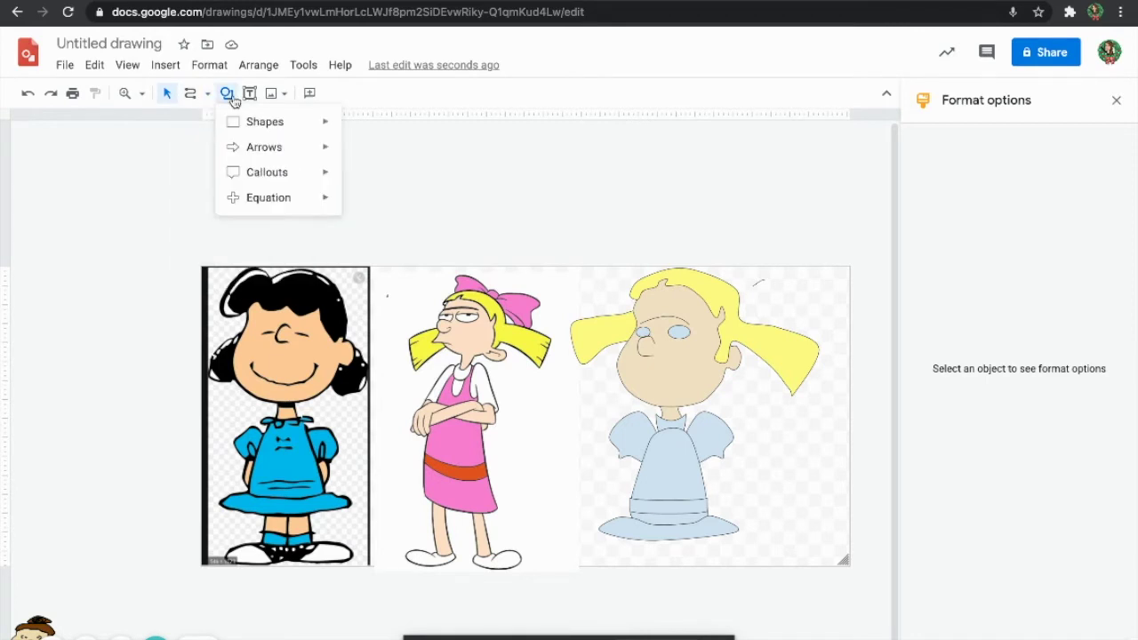
mouse_move(233, 121)
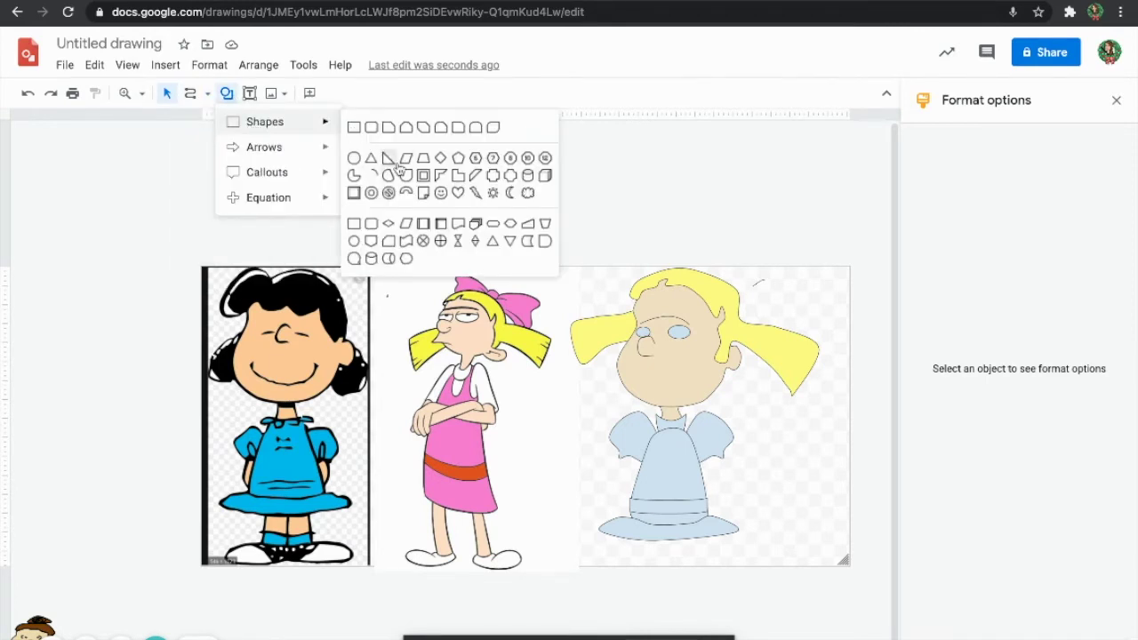
click(355, 128)
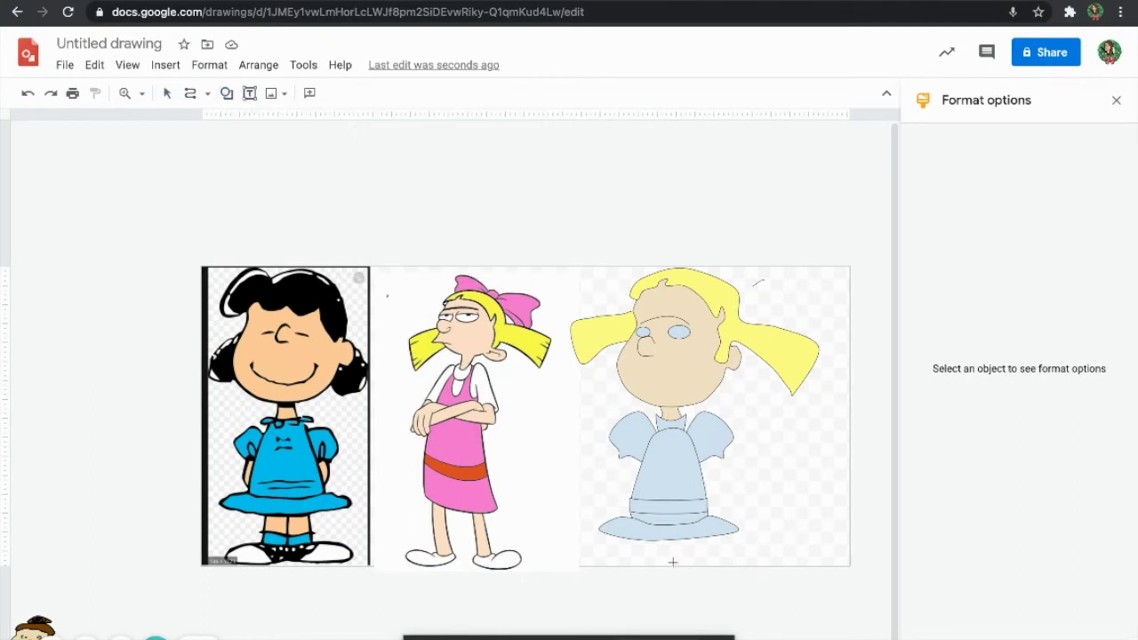
drag(655, 562, 638, 533)
- Duplicate the leg rectangle and nudge the copy sideways until it sits edge to edge with the first leg
key(Right)
key(Right)
key(Right)
key(Right)
key(Right)
key(Right)
key(Right)
key(Left)
key(Left)
key(Escape)
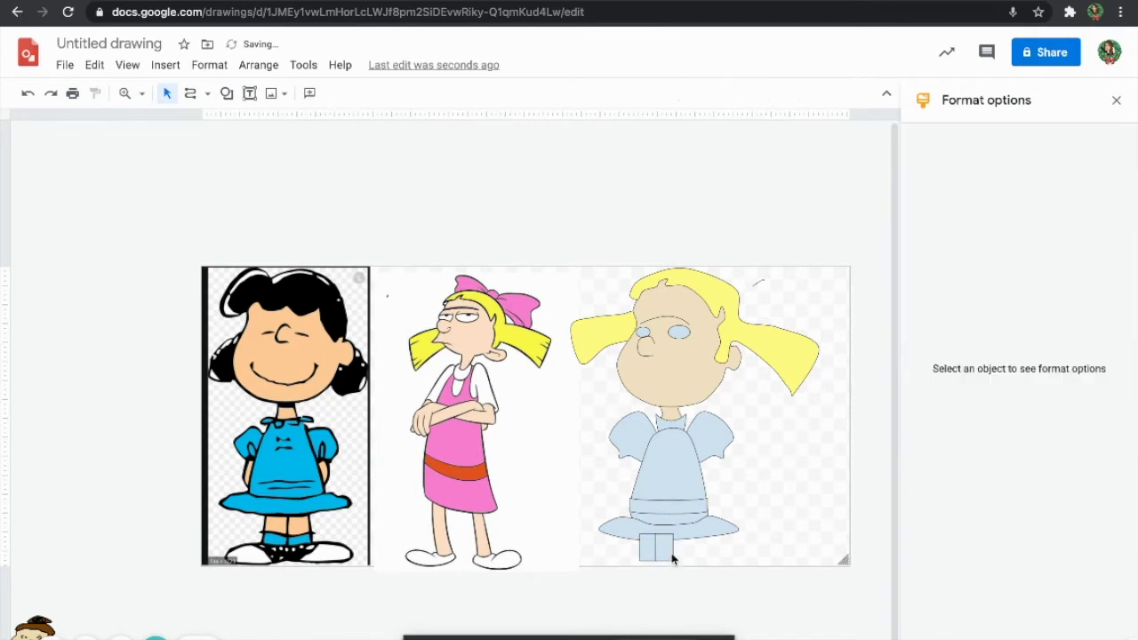
- Move both leg rectangles together sideways so they are centred under the skirt
click(656, 549)
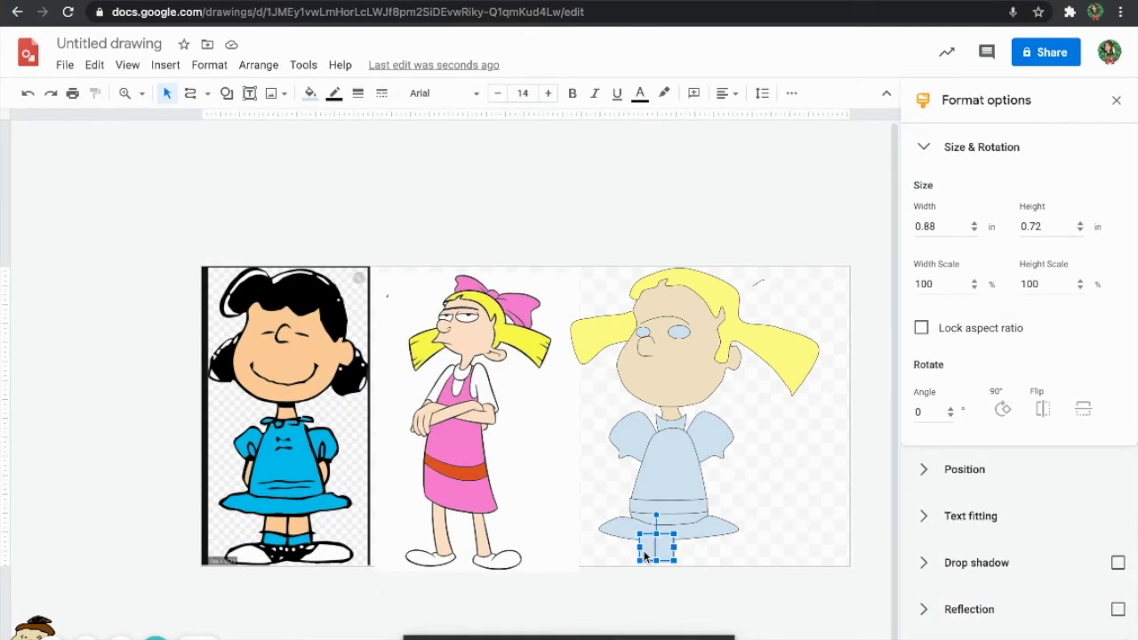
key(Right)
key(Right)
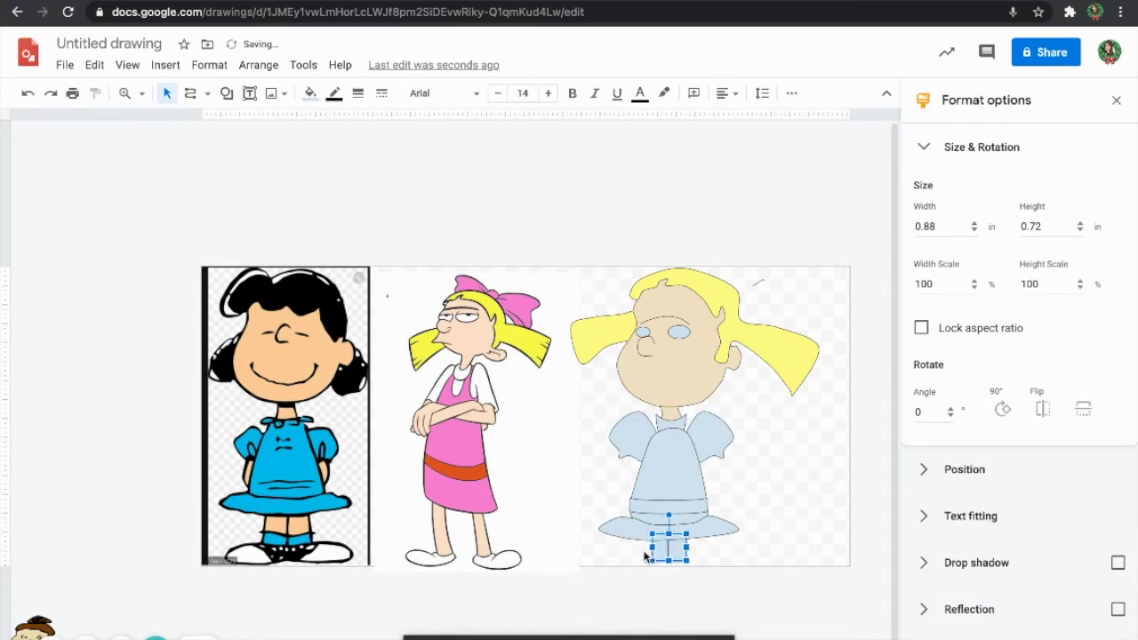
click(755, 589)
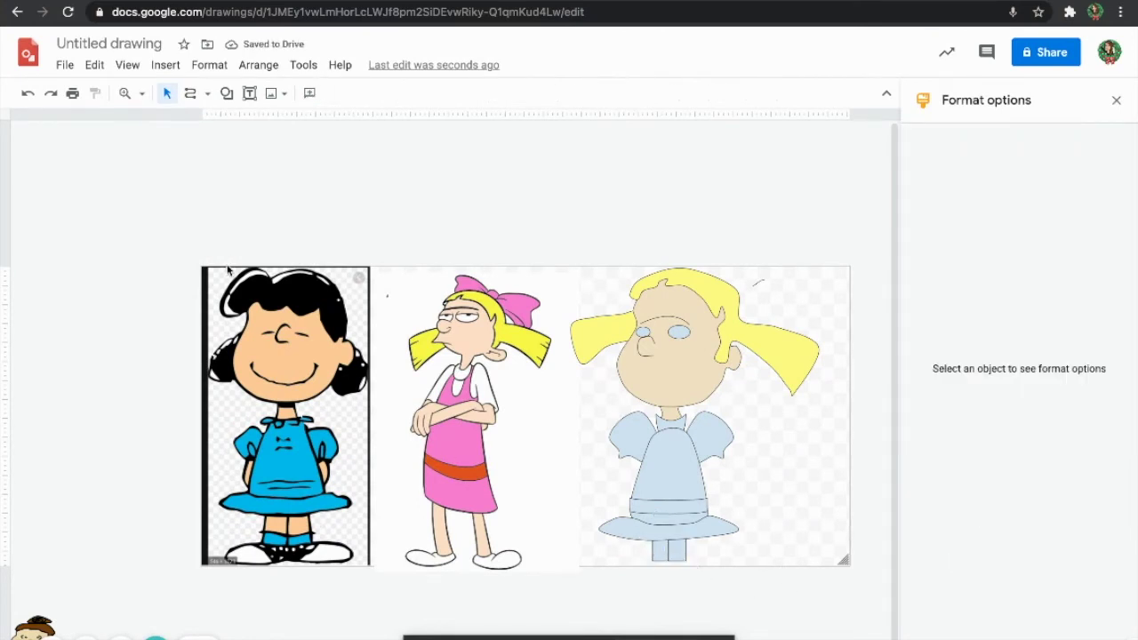
- Trace one white shoe of the pink-dressed character as a closed curved shape about 1.4 by 0.47 in
click(207, 93)
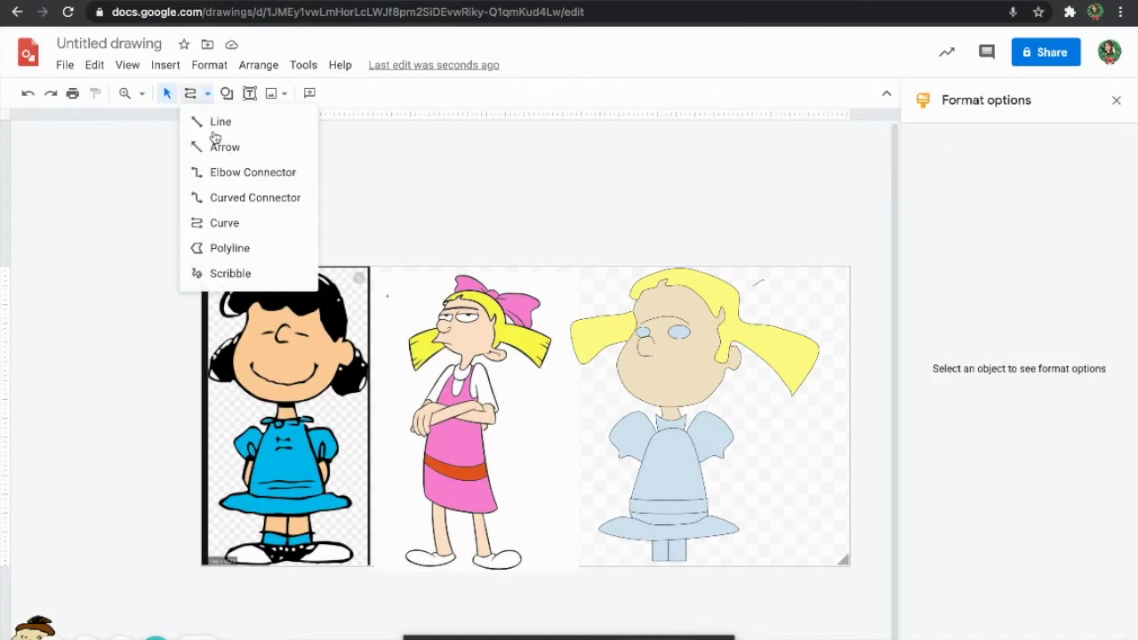
click(221, 247)
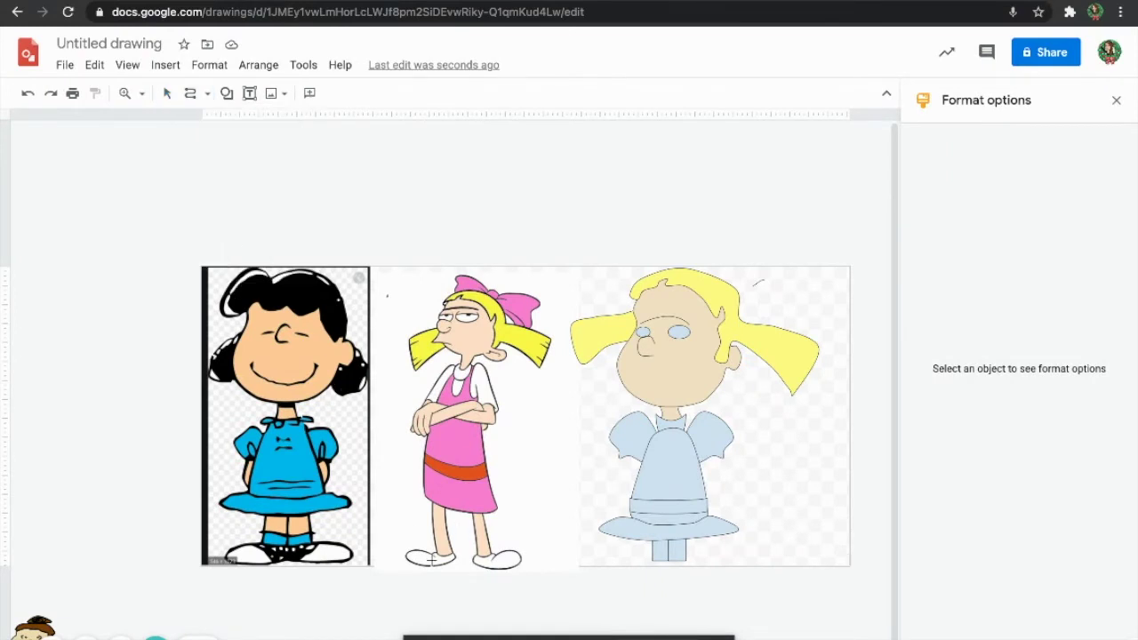
click(142, 93)
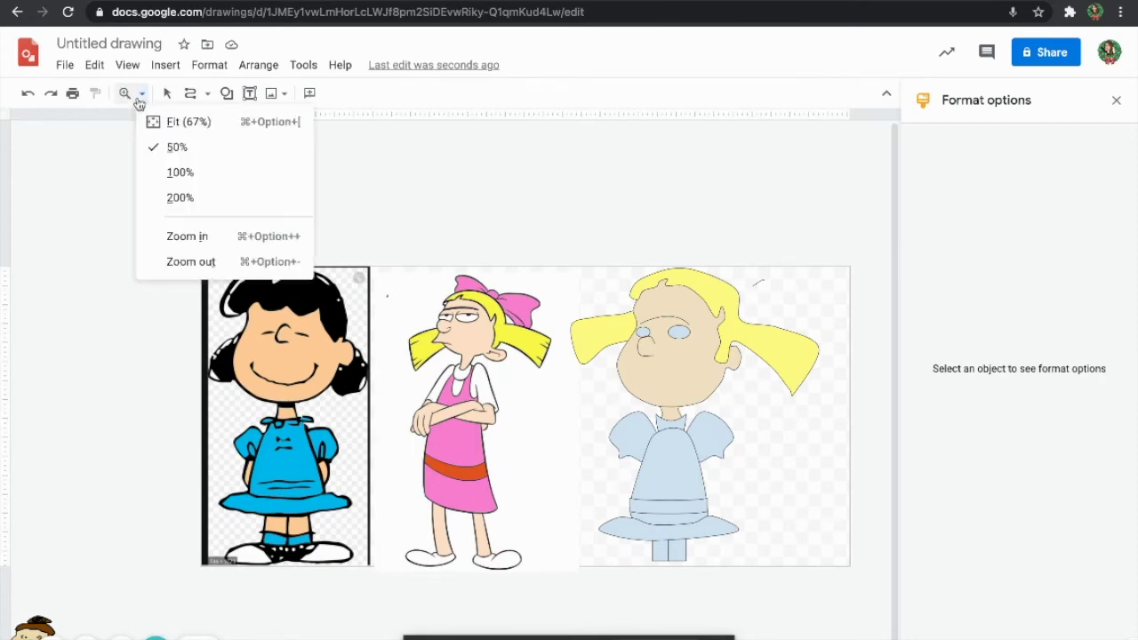
click(179, 172)
scroll(347, 356, down, 3)
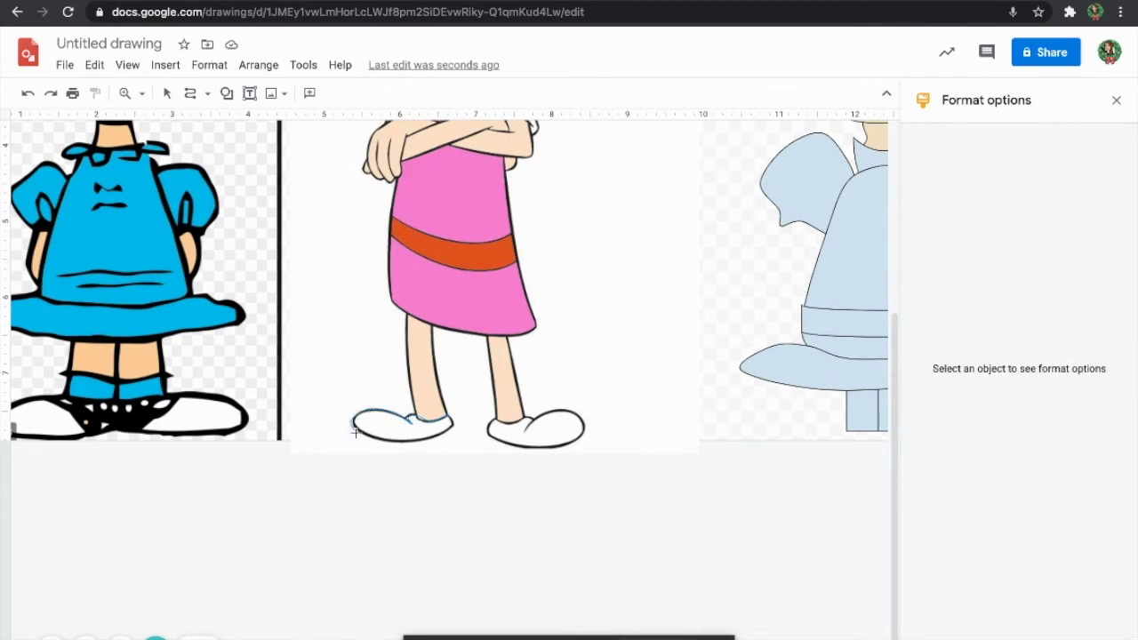
drag(365, 435, 449, 432)
drag(447, 415, 449, 415)
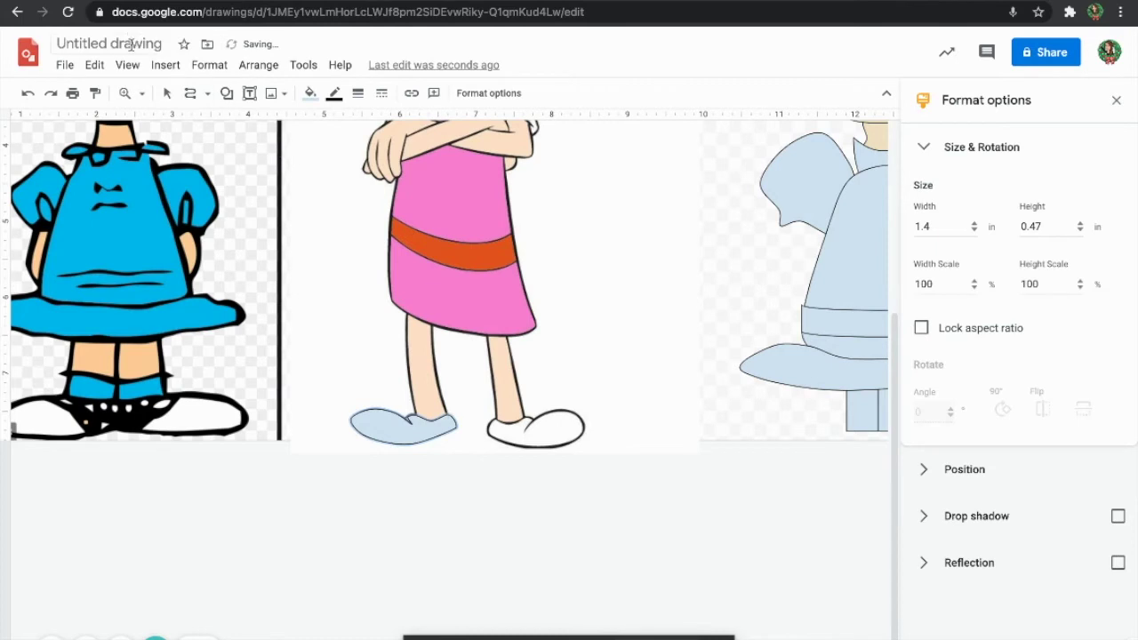
- Place the traced shoe under one leg and a horizontally flipped duplicate of it under the other leg
drag(419, 429, 859, 460)
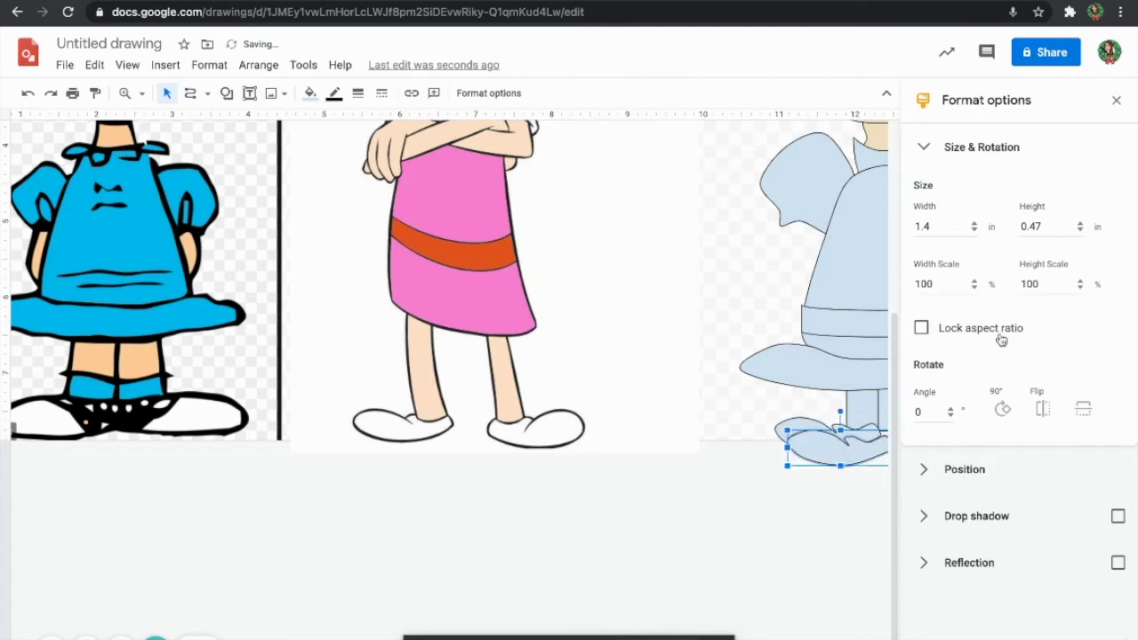
click(1035, 411)
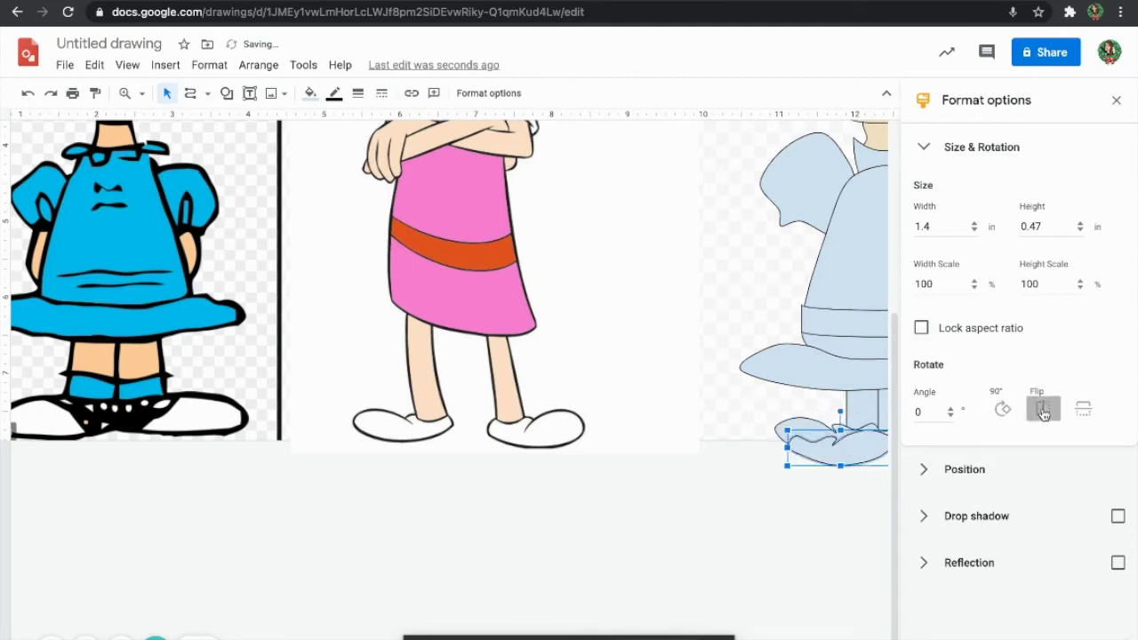
click(1119, 100)
drag(970, 434, 1062, 428)
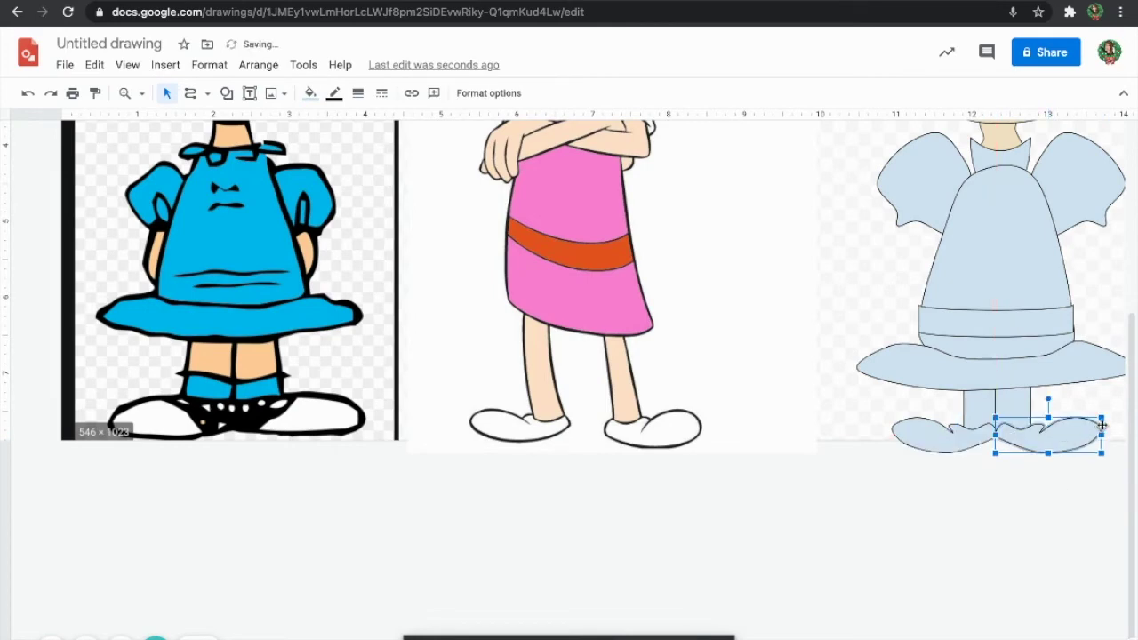
click(1046, 506)
scroll(696, 305, up, 3)
scroll(697, 305, right, 3)
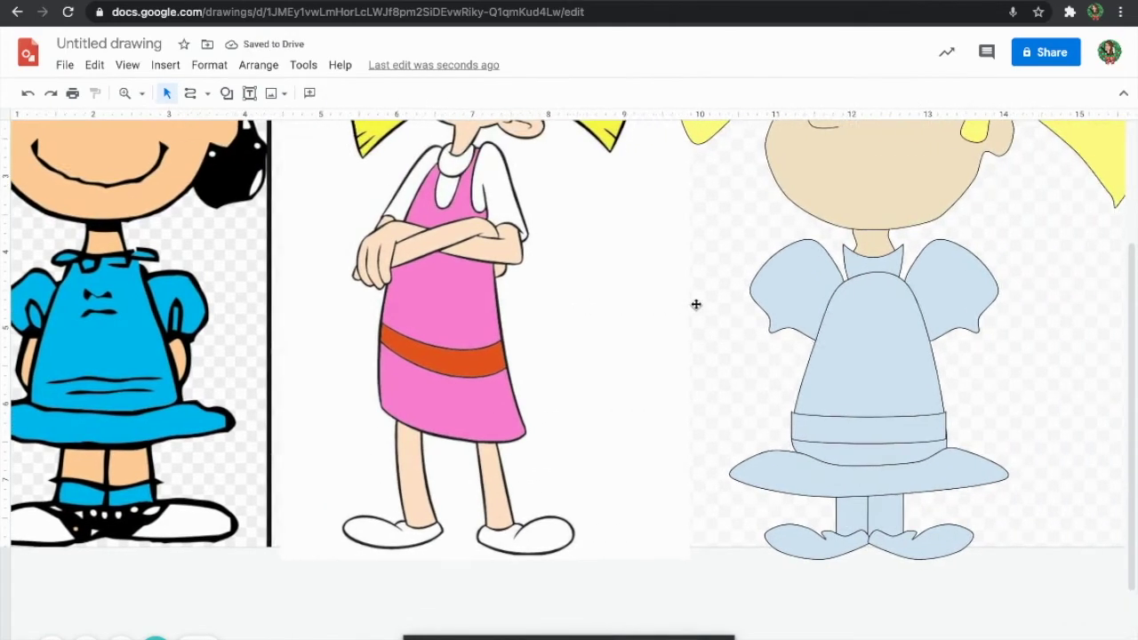
- Scribble the frowning mouth freehand under the nose, with a slanted upper-lip line running into a long, slightly arched mouth line
scroll(696, 305, left, 3)
scroll(696, 305, up, 1)
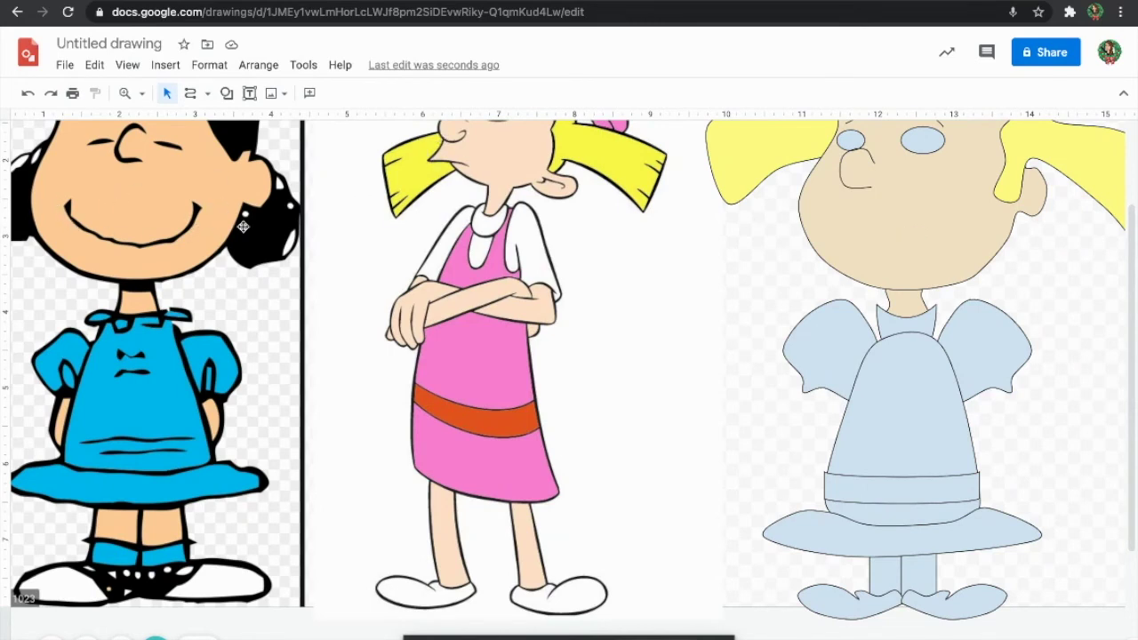
scroll(377, 347, up, 2)
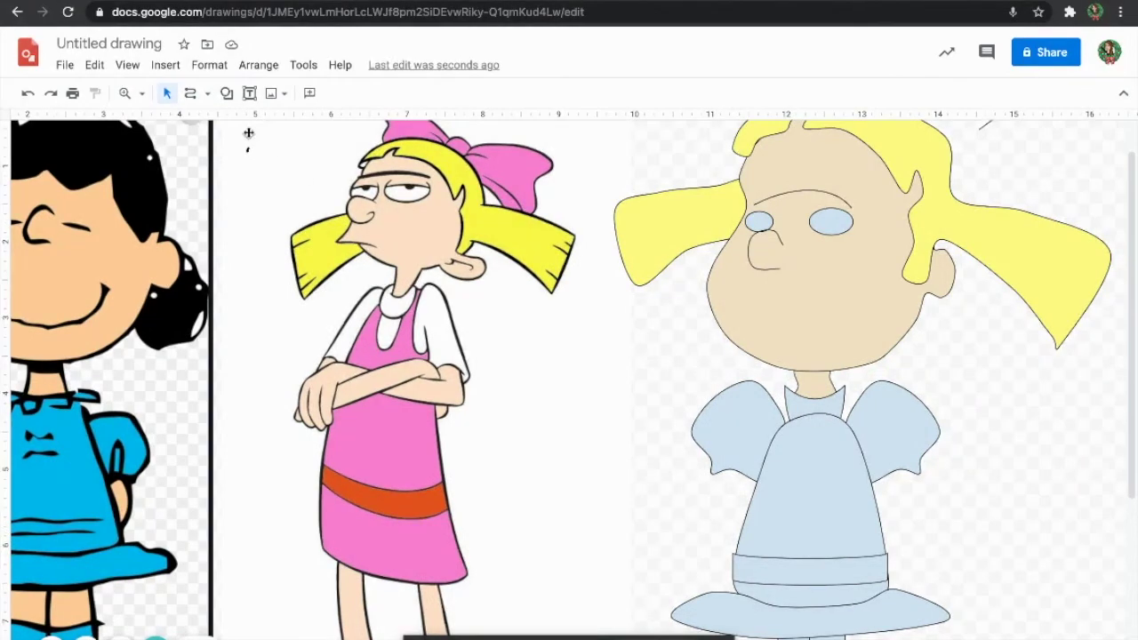
click(208, 95)
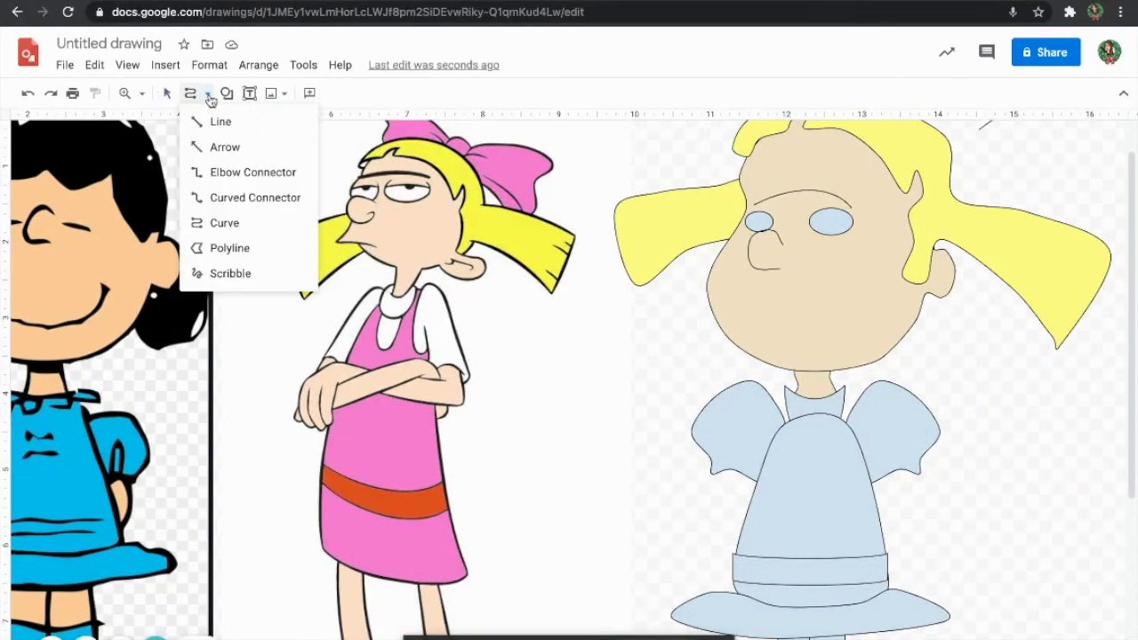
click(217, 269)
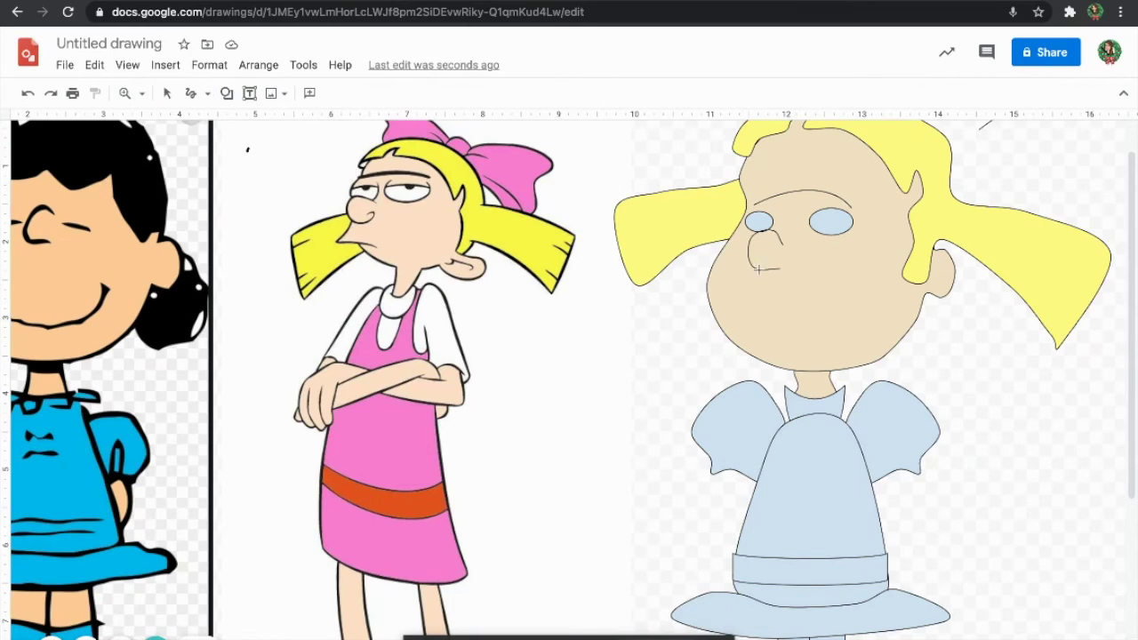
mouse_move(739, 295)
mouse_down()
mouse_move(724, 307)
mouse_move(843, 304)
mouse_up()
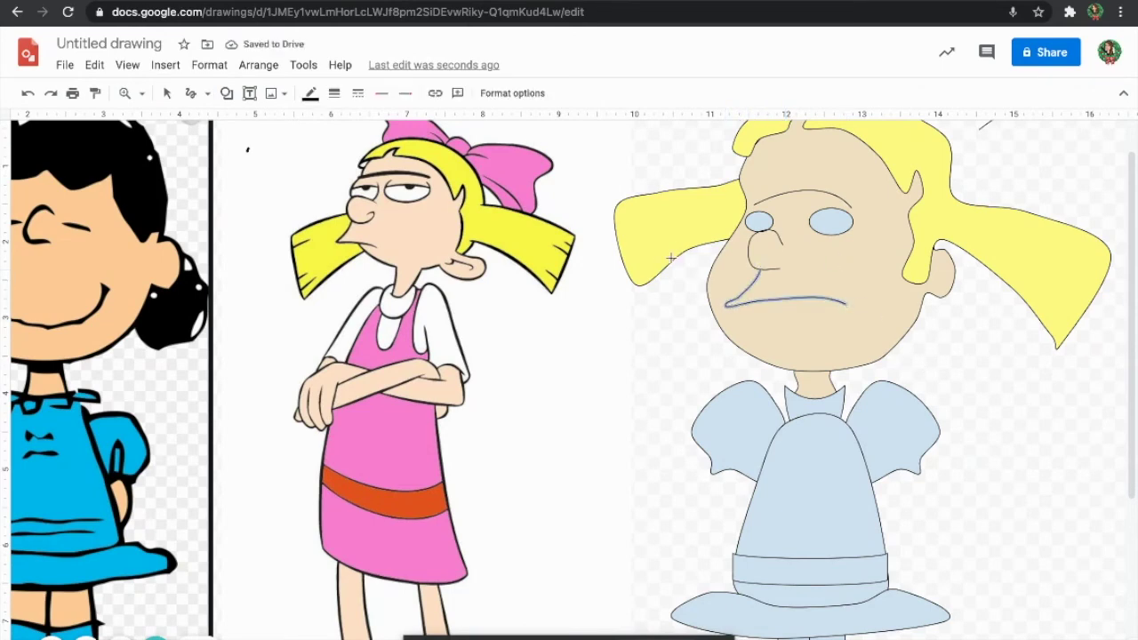
- Draw a flat-sided Delay shape over the upper half of the larger eye and rotate it flat side down as an eyelid
click(227, 92)
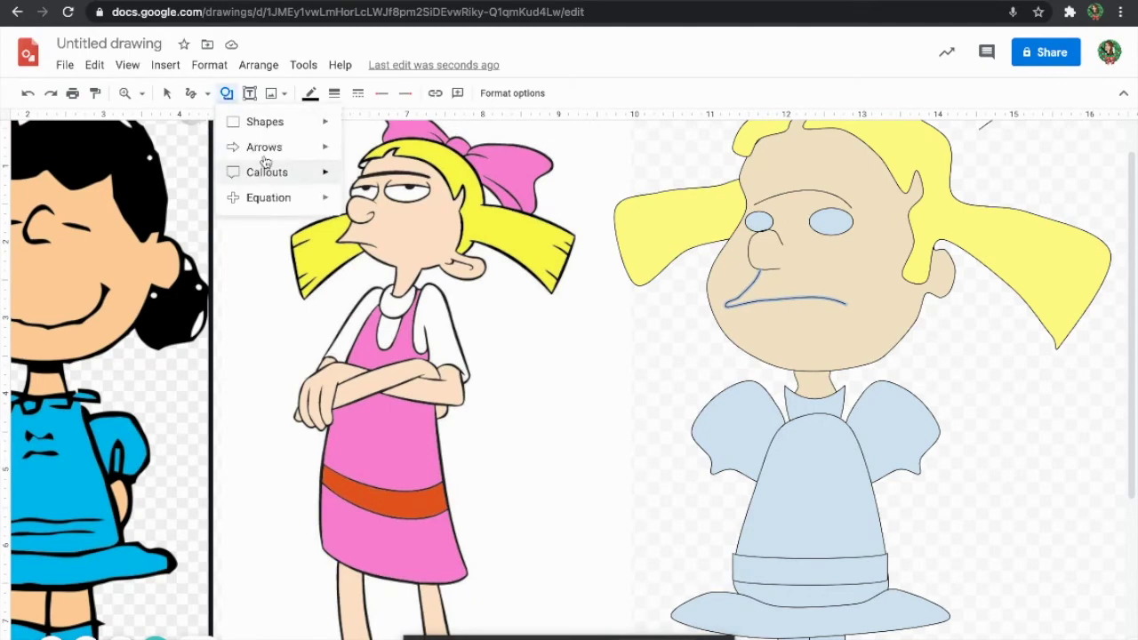
mouse_move(270, 123)
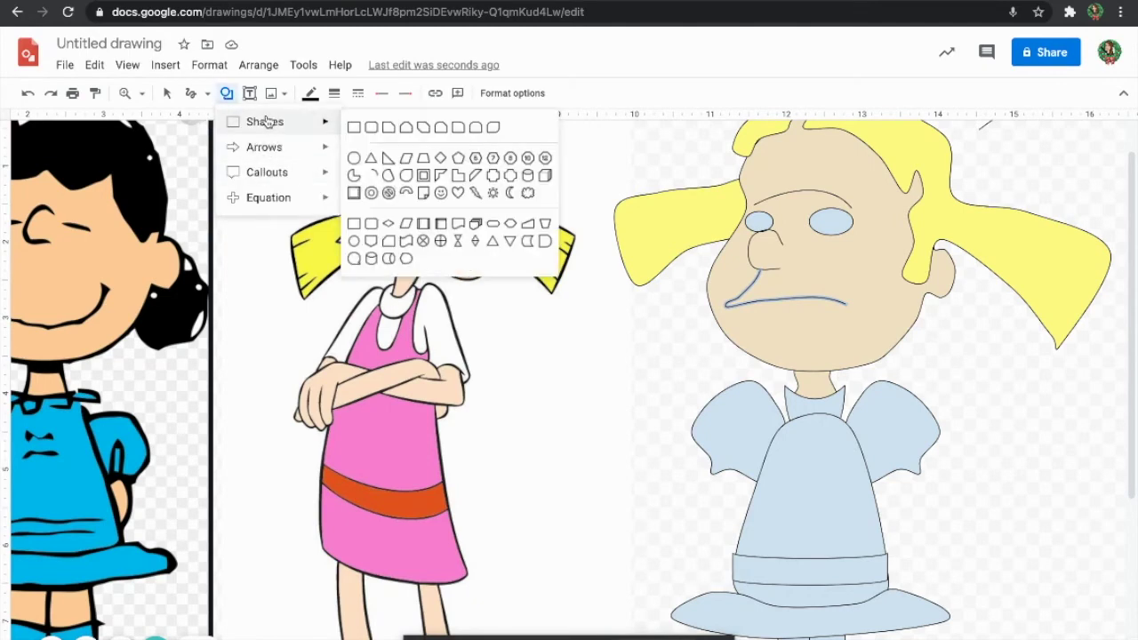
click(544, 243)
mouse_move(809, 208)
mouse_down()
mouse_move(889, 226)
mouse_move(852, 227)
mouse_up()
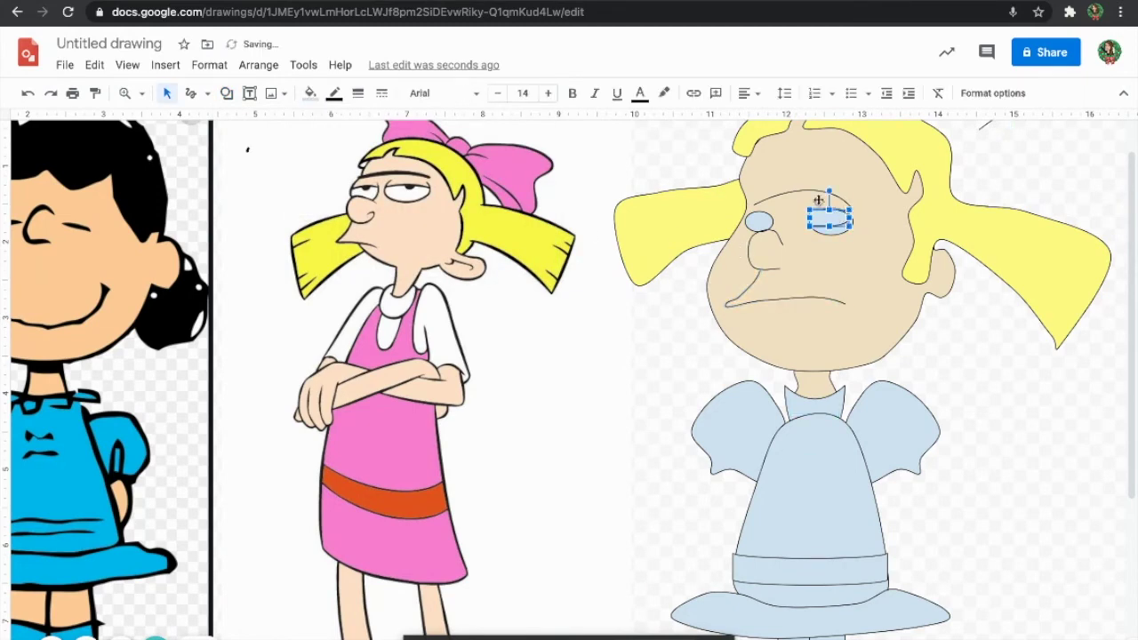
drag(829, 190, 852, 213)
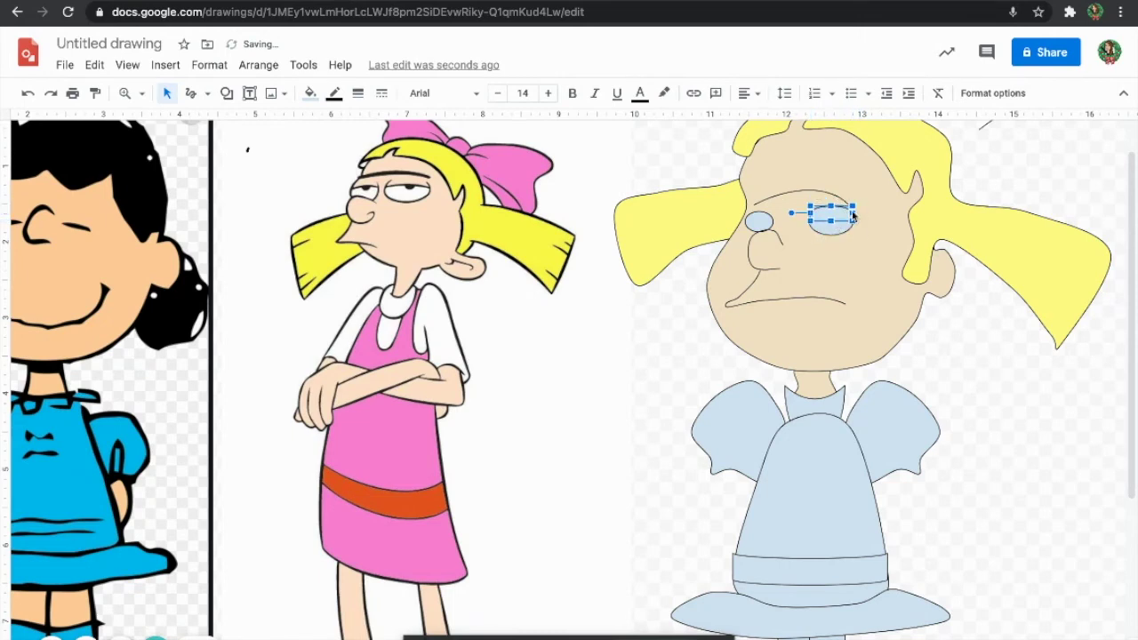
click(863, 247)
- Duplicate the eyelid, move the copy onto the smaller eye and narrow it to that eye's width
click(829, 215)
key(ctrl+d)
key(Left)
key(Left)
key(Left)
key(Left)
drag(830, 219, 774, 219)
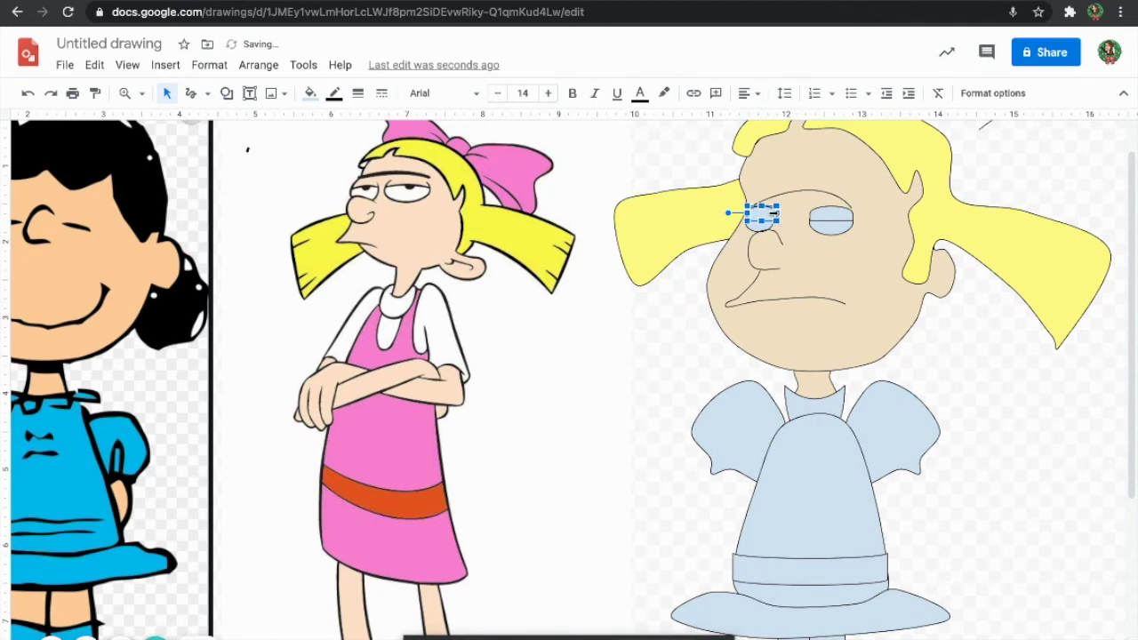
- Fill both eyelids with the custom beige skin colour used for the face
click(807, 237)
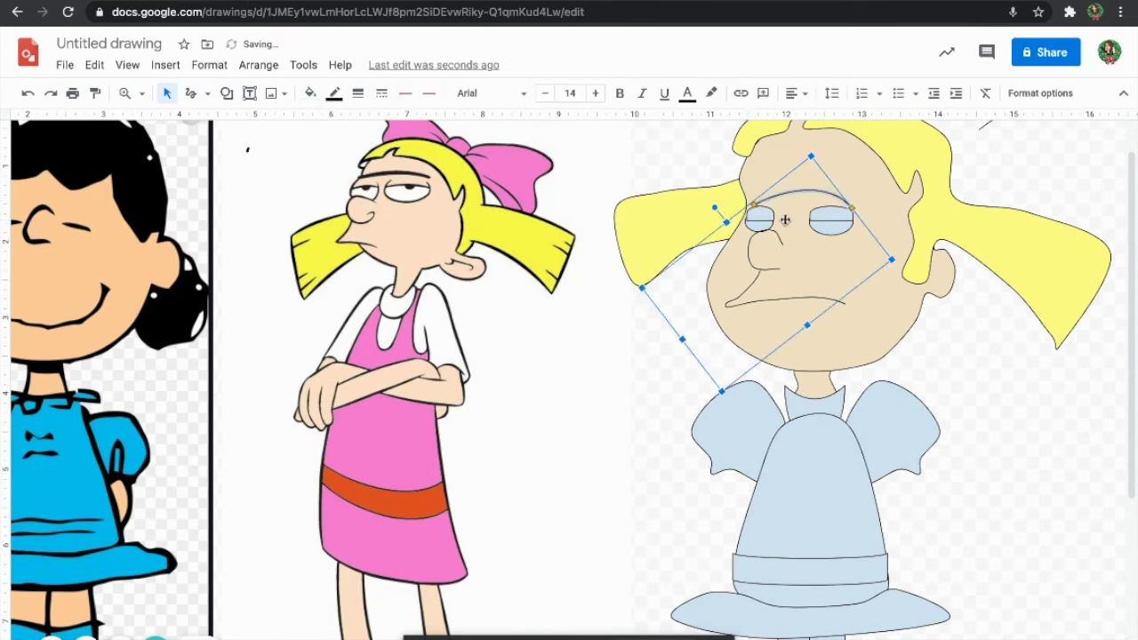
click(833, 213)
shift+click(749, 211)
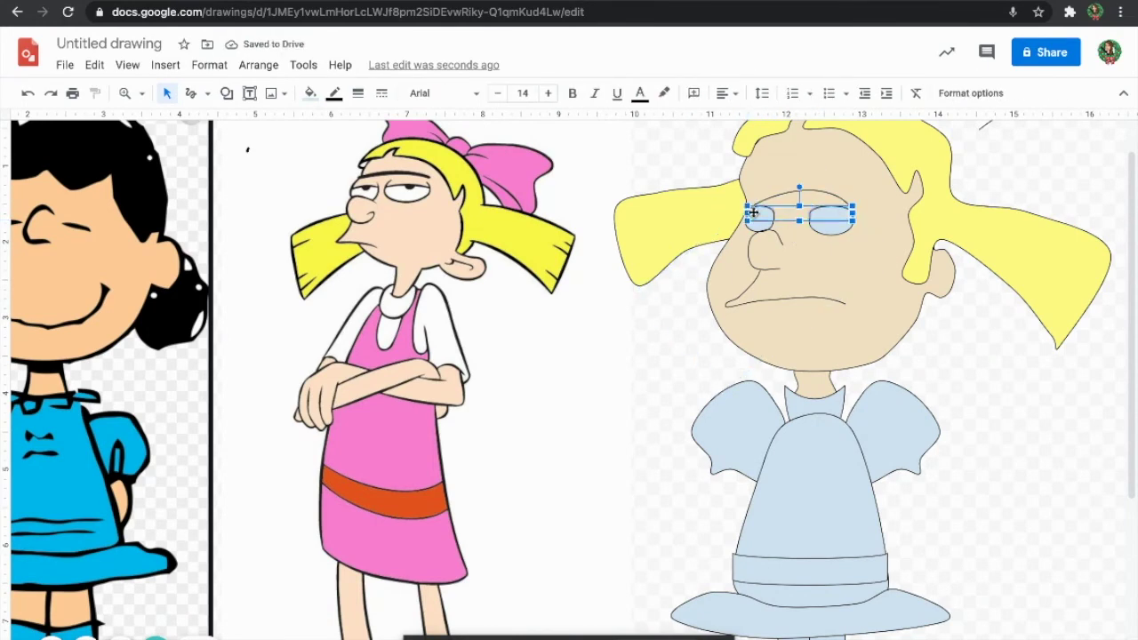
click(311, 92)
click(386, 344)
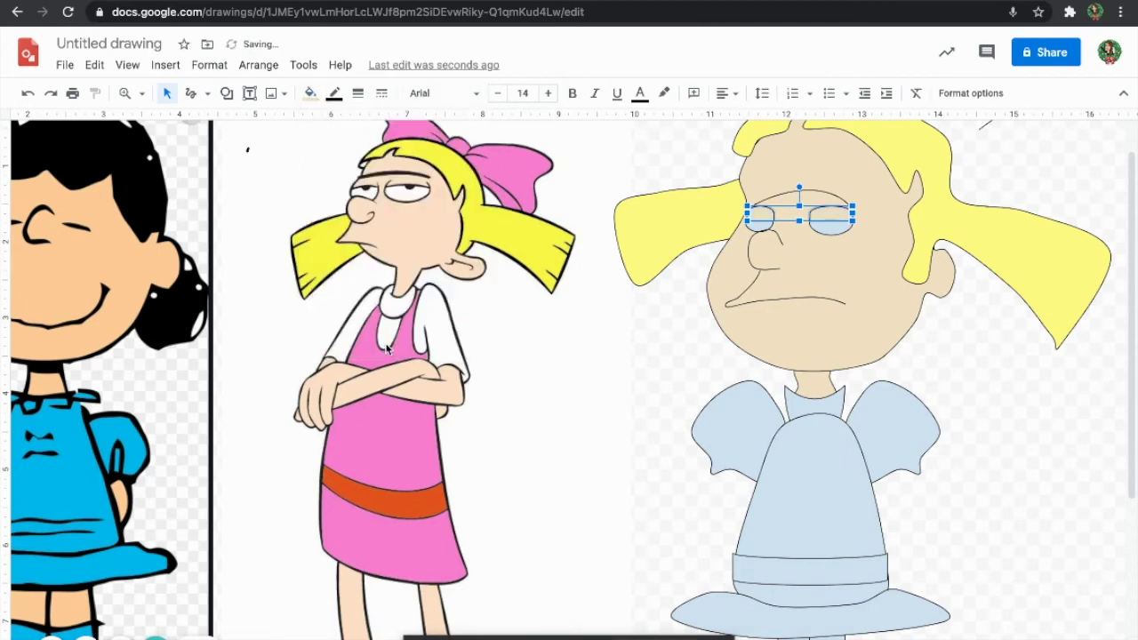
click(718, 284)
- Fill both eye ovals beneath the eyelids with white
click(847, 224)
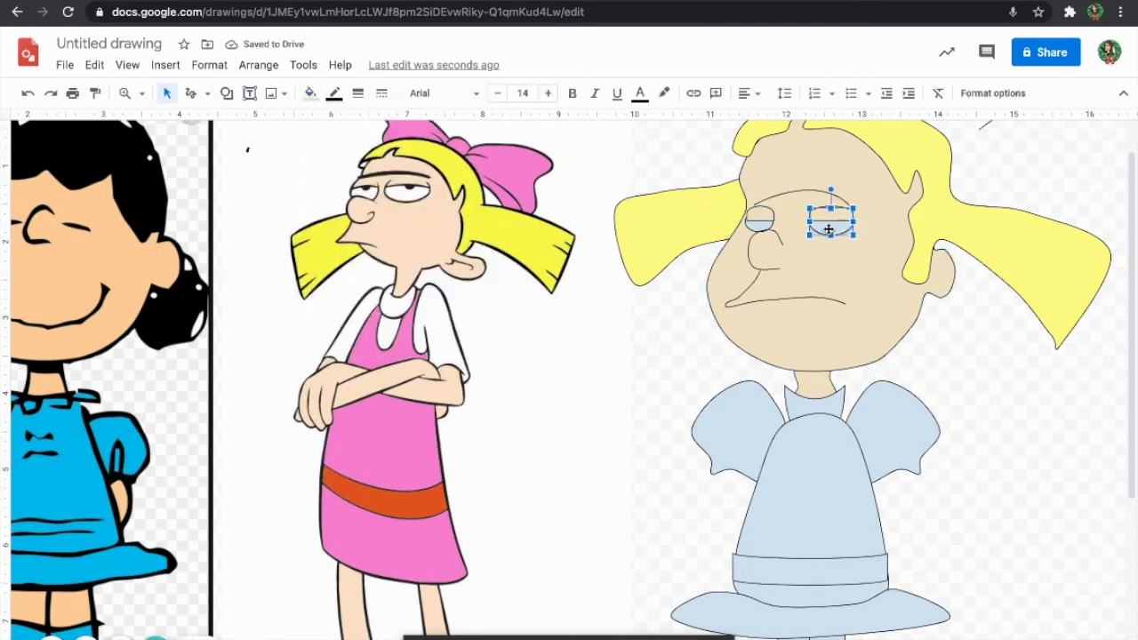
shift+click(756, 219)
click(729, 252)
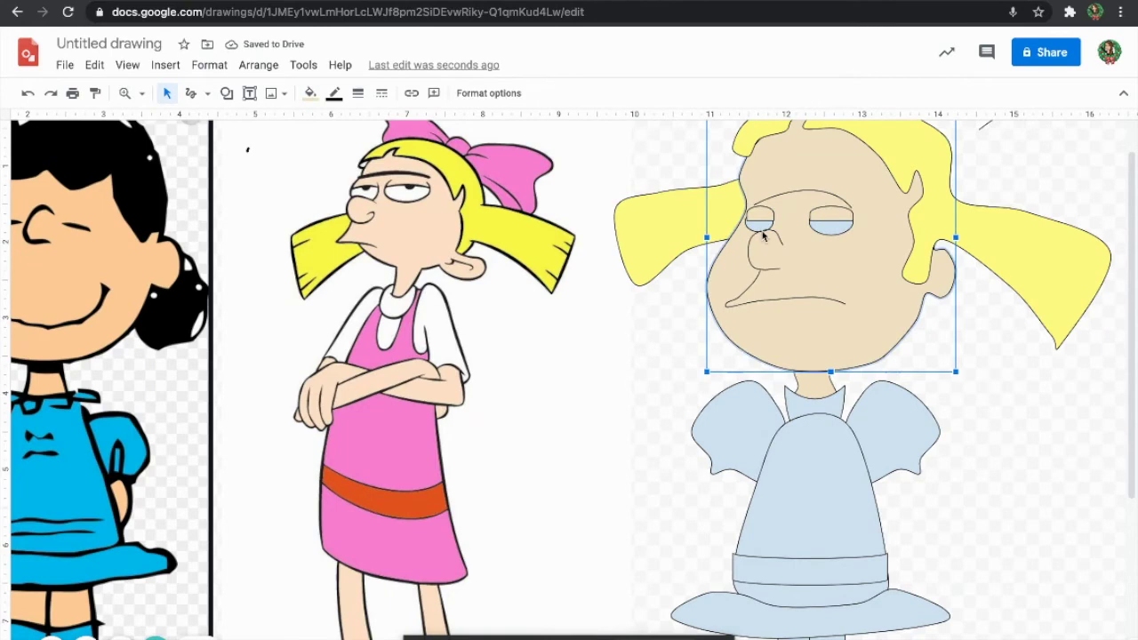
click(763, 233)
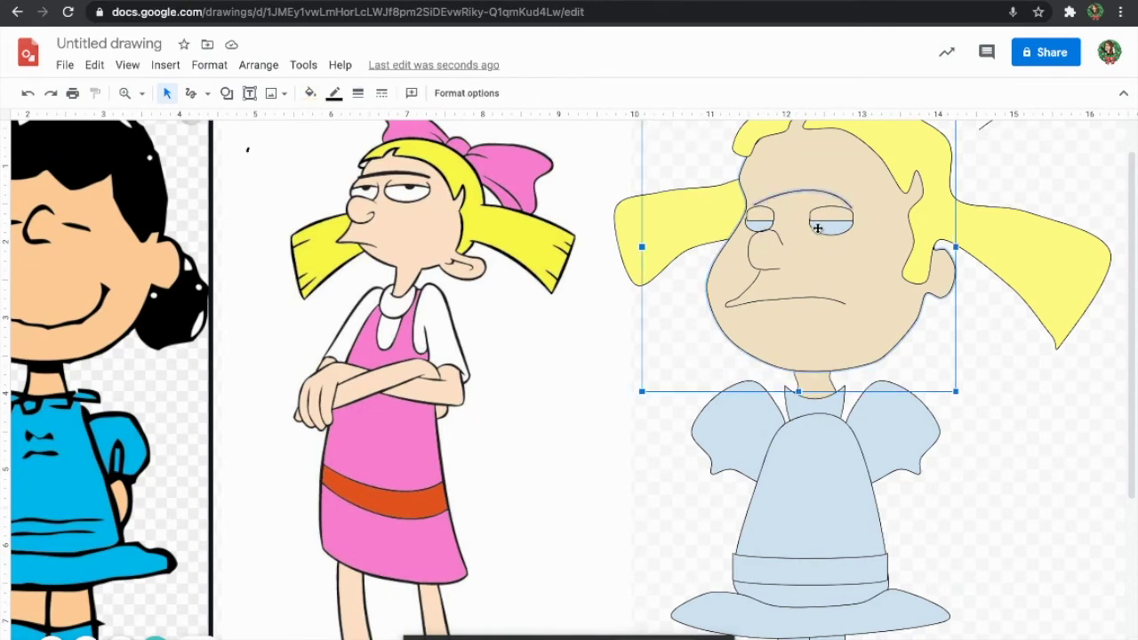
click(816, 225)
shift+click(753, 228)
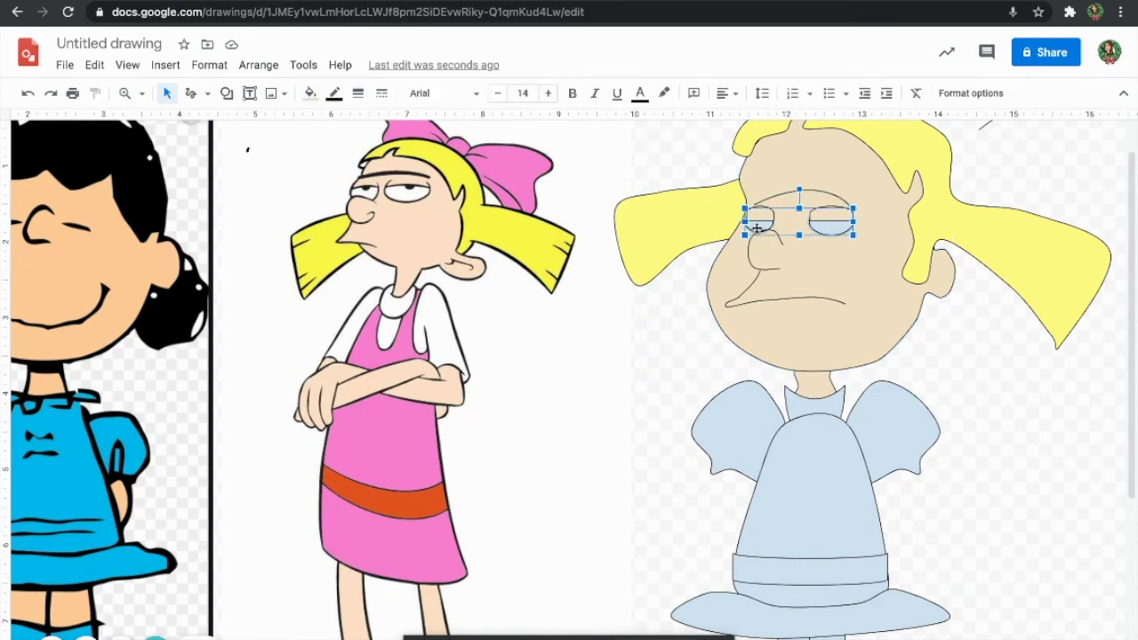
click(312, 94)
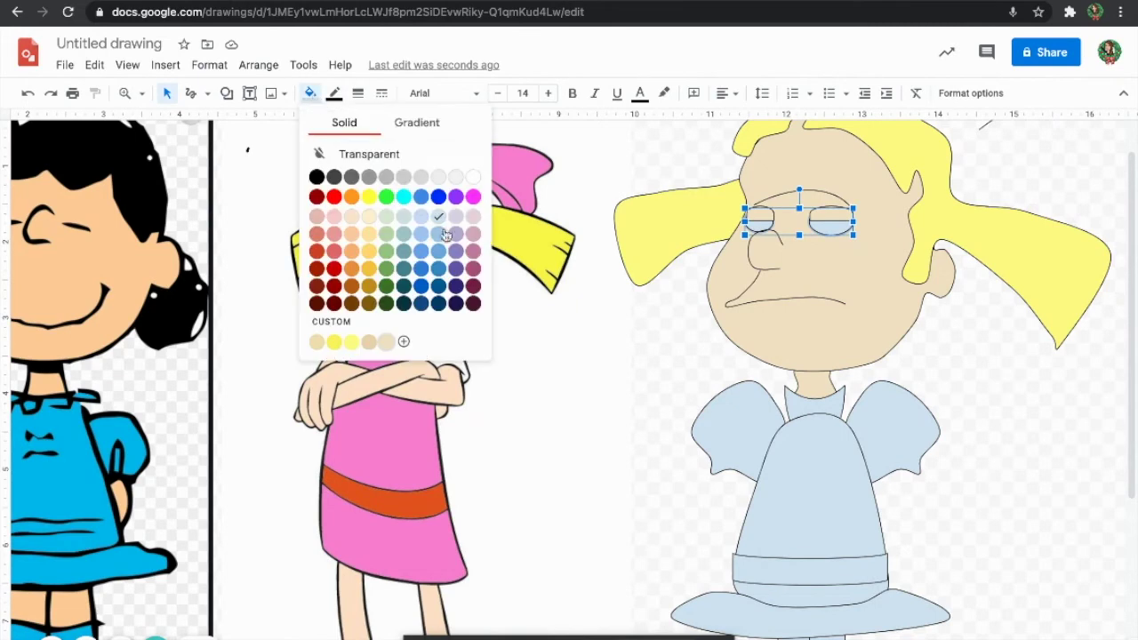
click(472, 174)
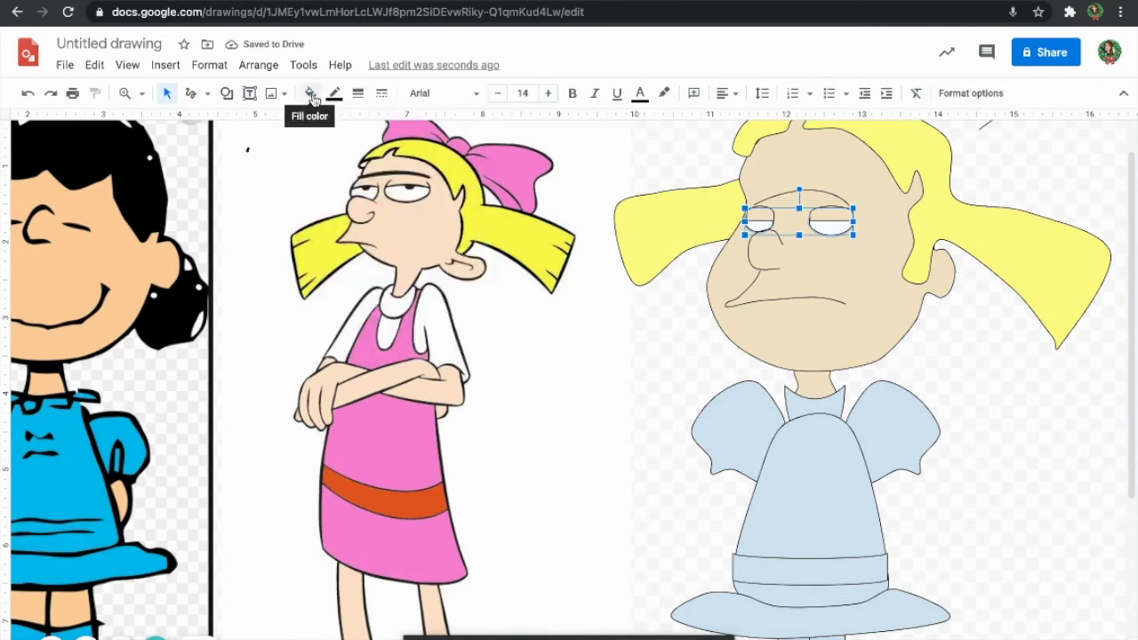
- Try a black fill on both eye ovals and set them back to white
click(312, 96)
click(318, 177)
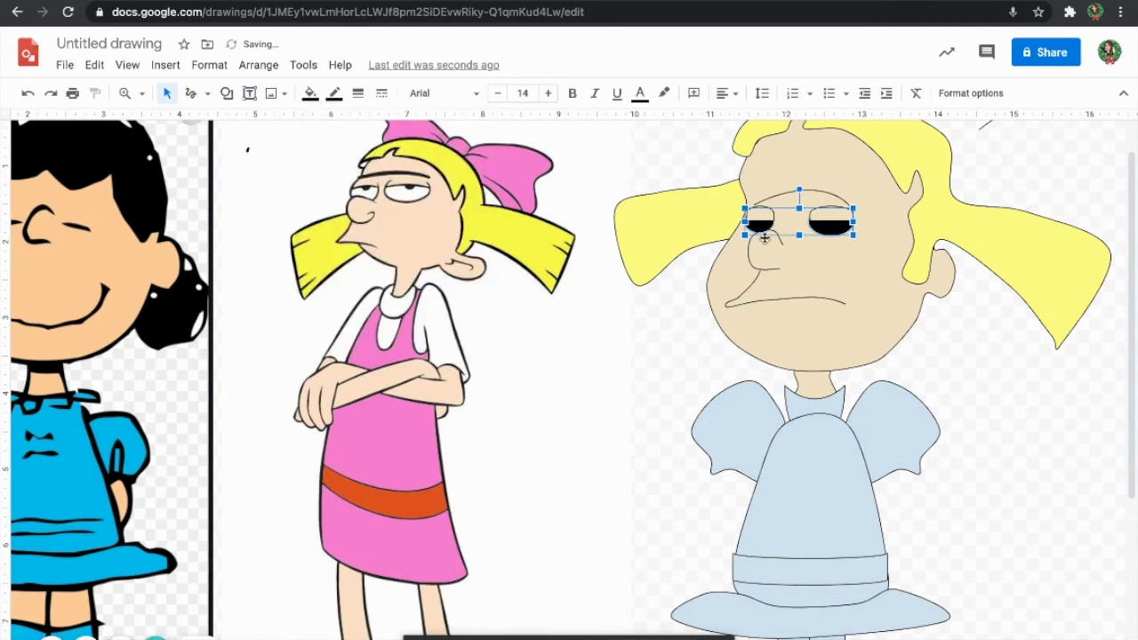
click(311, 95)
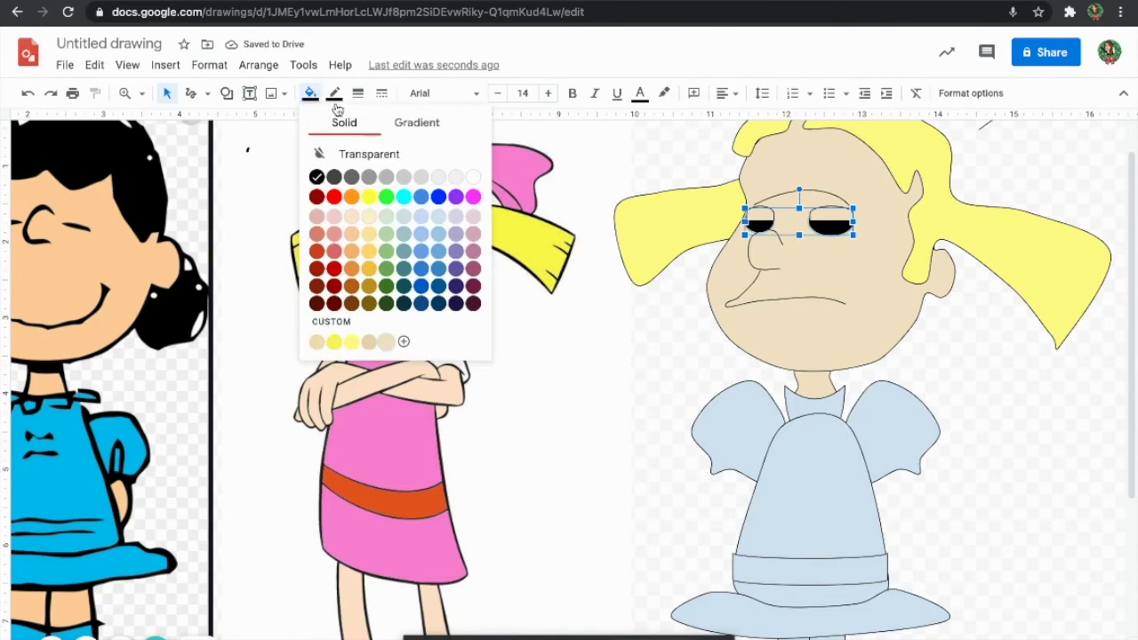
click(476, 182)
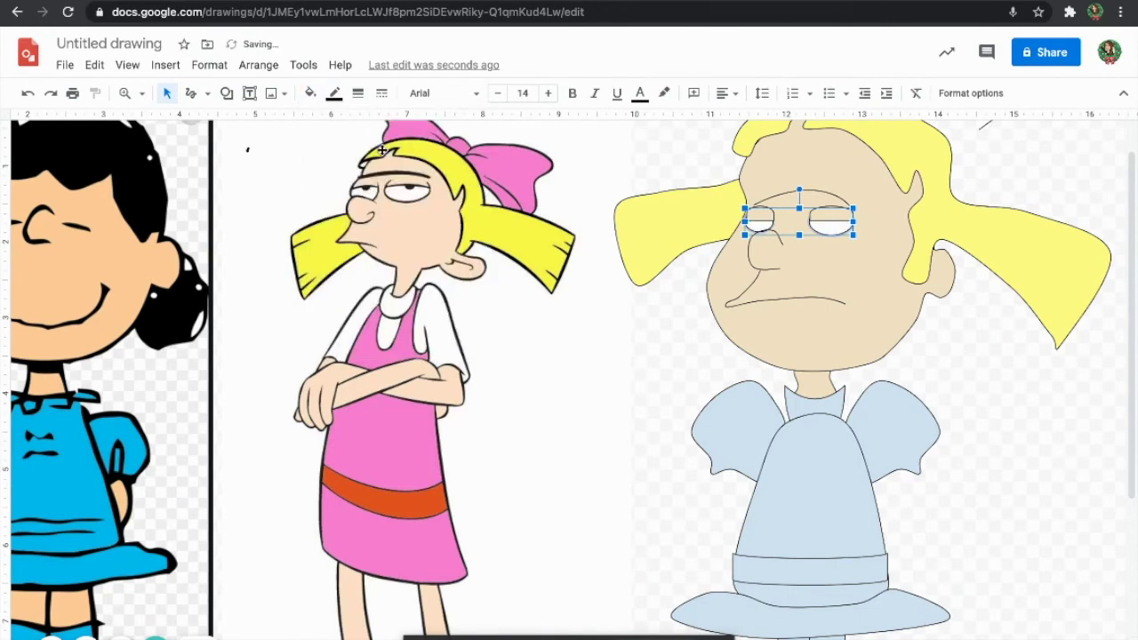
- Draw a small oval pupil in the white part of the larger eye
click(227, 93)
mouse_move(267, 126)
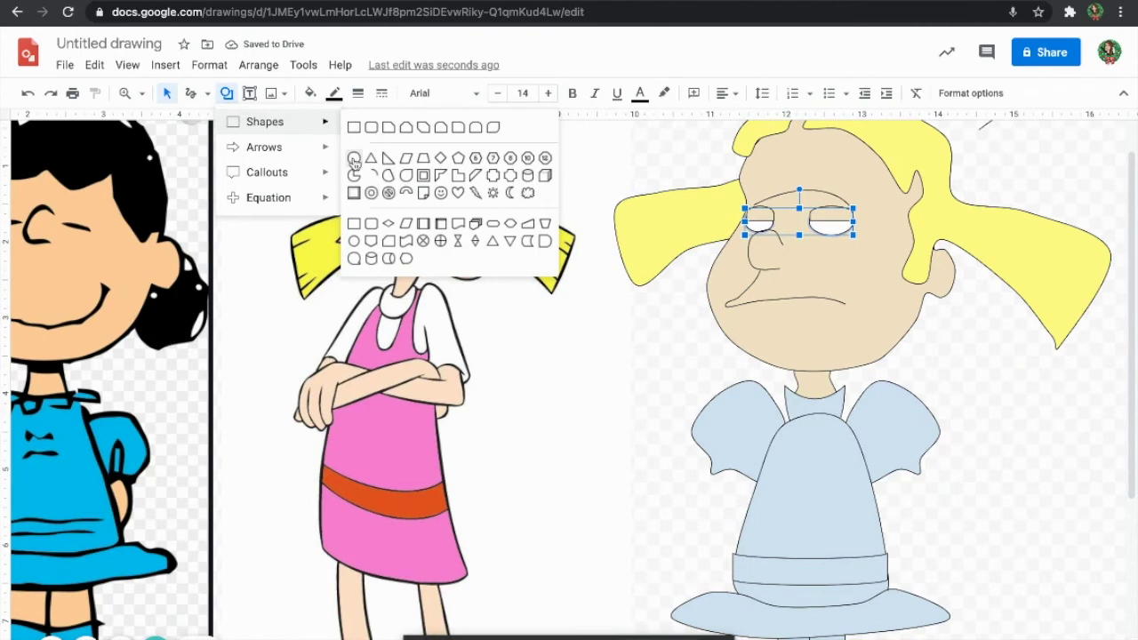
click(354, 160)
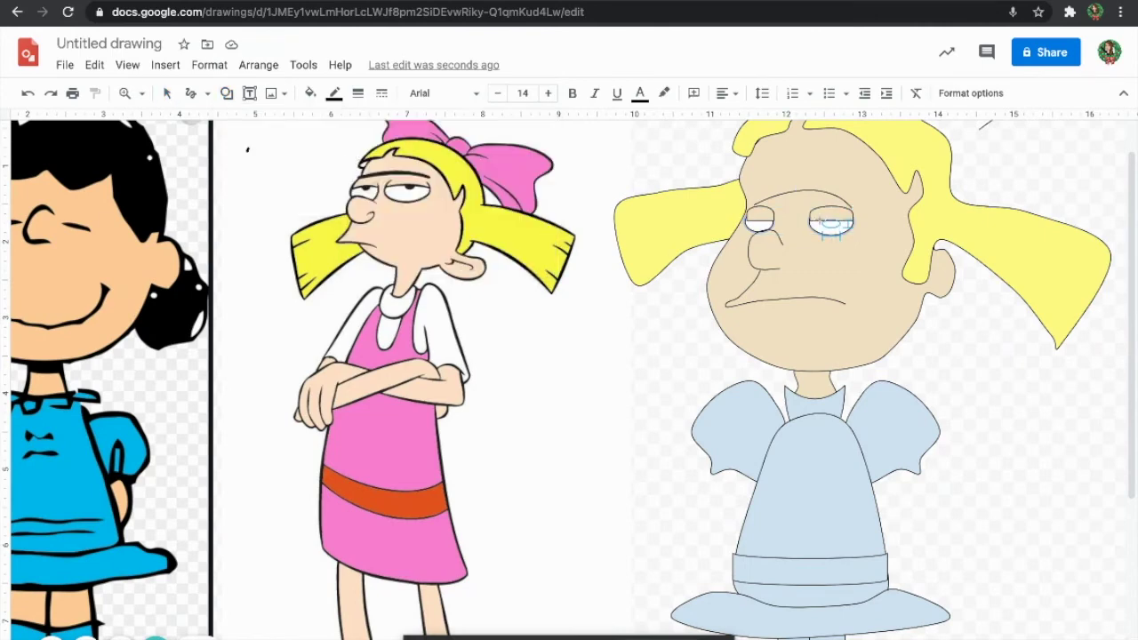
drag(849, 235, 822, 223)
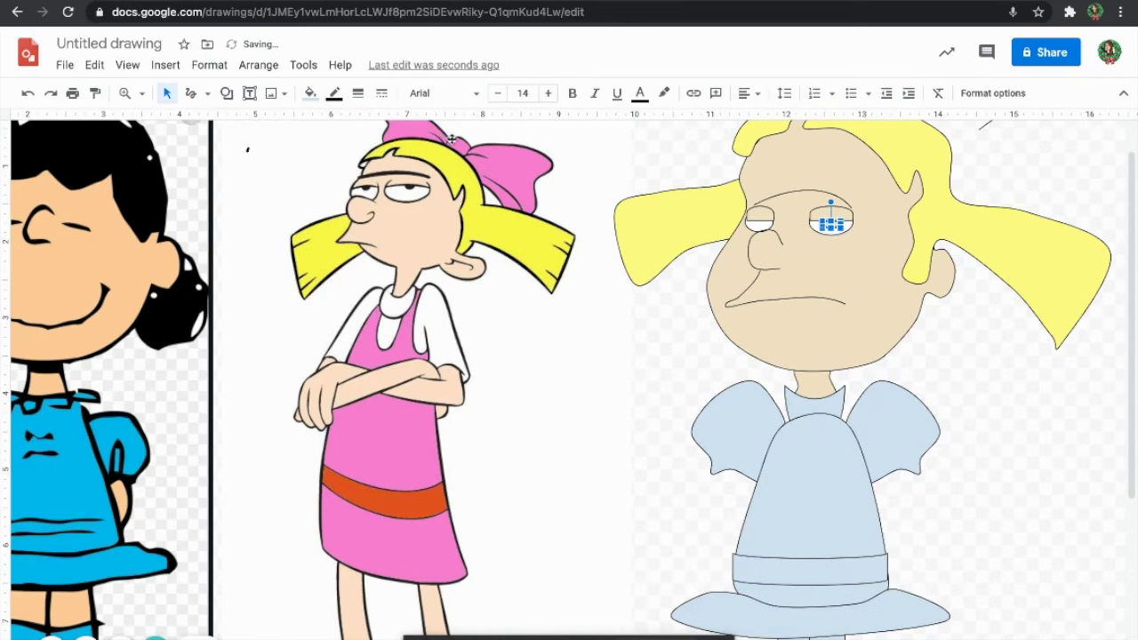
- Duplicate the pupil and position the copy just under the eyelid of the smaller eye
key(ctrl+d)
key(Left)
key(Left)
key(Left)
key(Left)
key(Left)
key(Left)
key(Left)
key(Left)
key(Left)
key(Left)
key(Left)
key(Up)
key(Up)
click(818, 254)
scroll(764, 221, up, 5)
drag(763, 222, 758, 228)
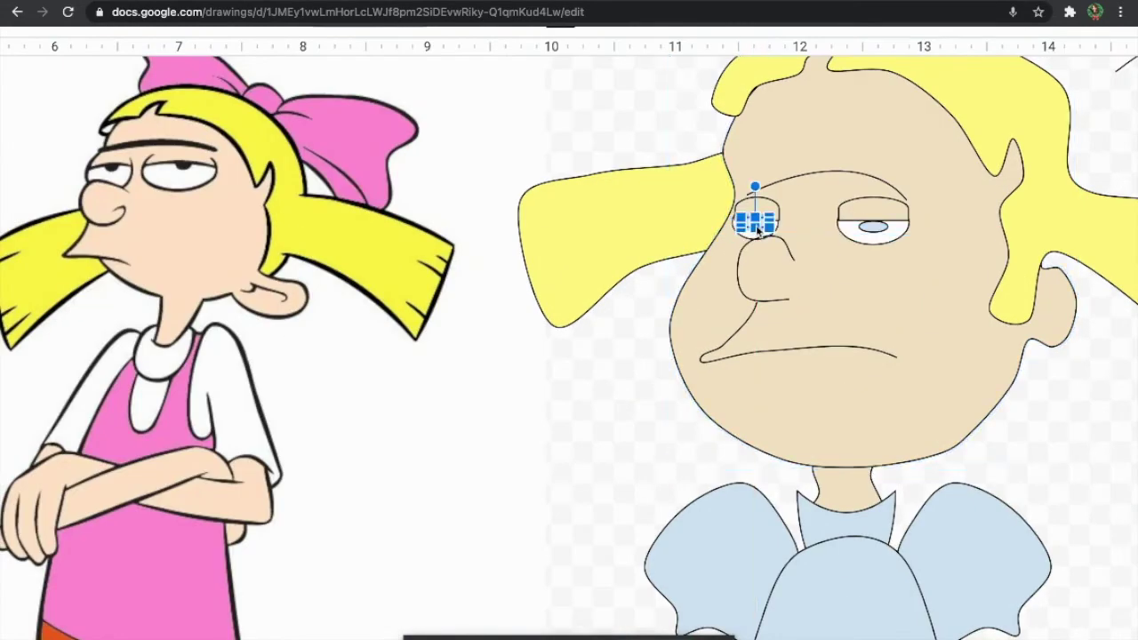
- Raise the larger eye's pupil against its eyelid and stretch it slightly taller
click(875, 229)
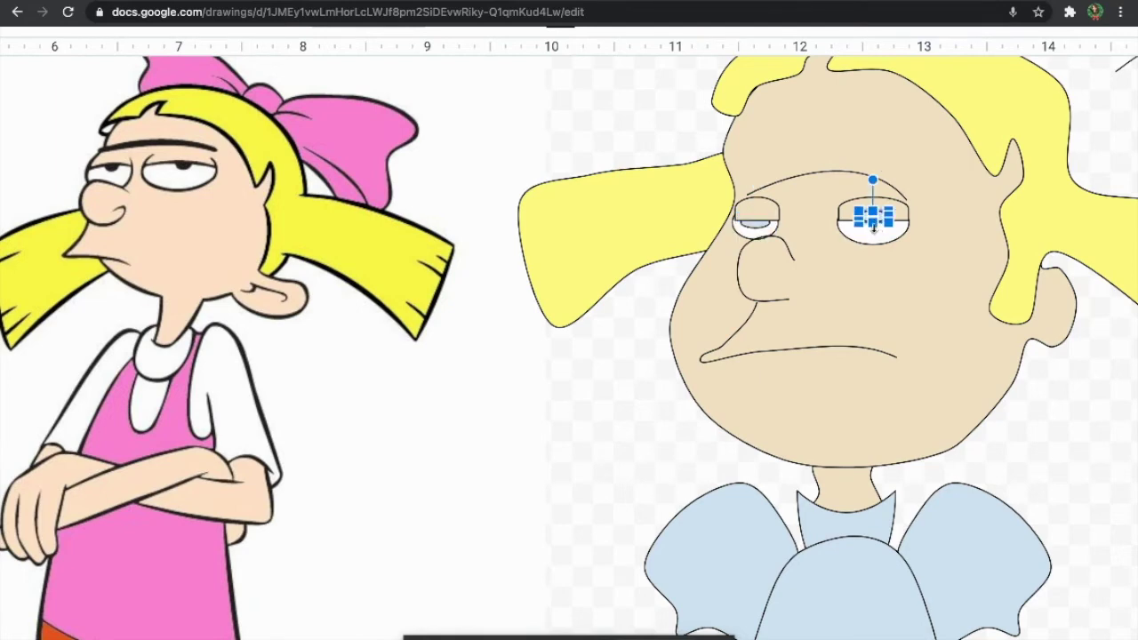
drag(874, 225, 876, 233)
click(901, 248)
- Fill the pupils of both eyes with black
click(876, 230)
shift+click(757, 229)
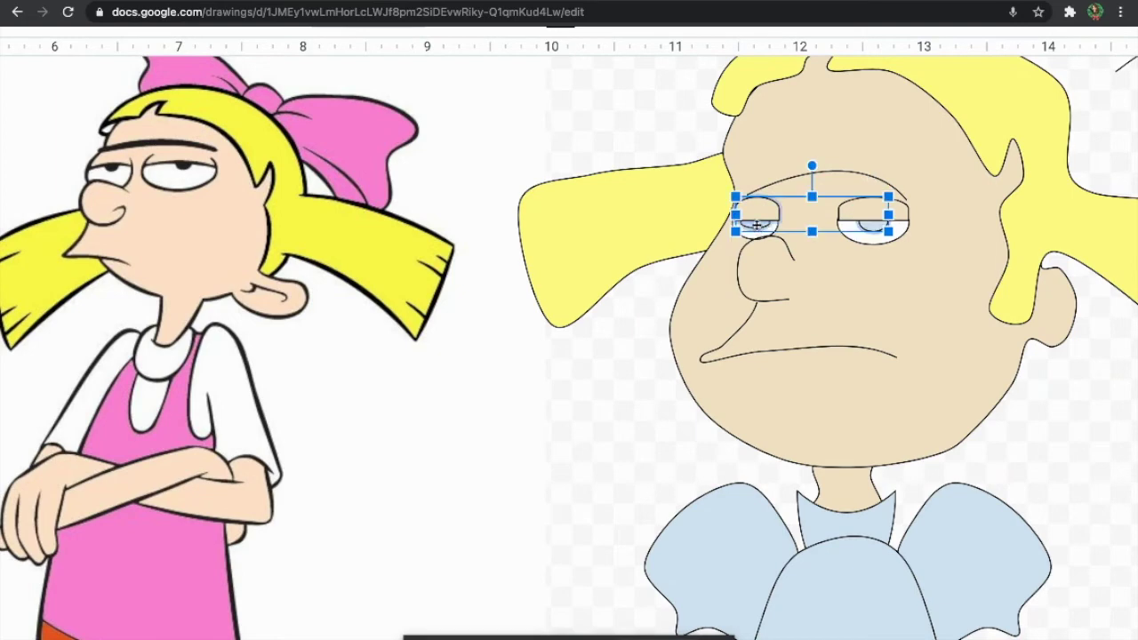
shift+click(759, 219)
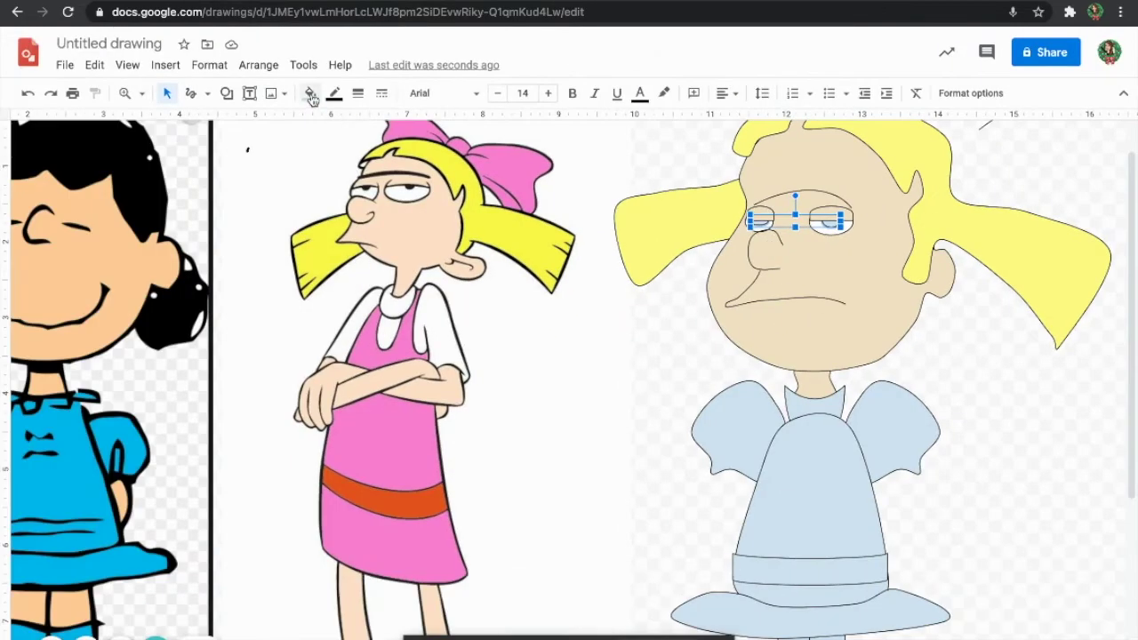
click(18, 10)
click(31, 150)
click(1001, 379)
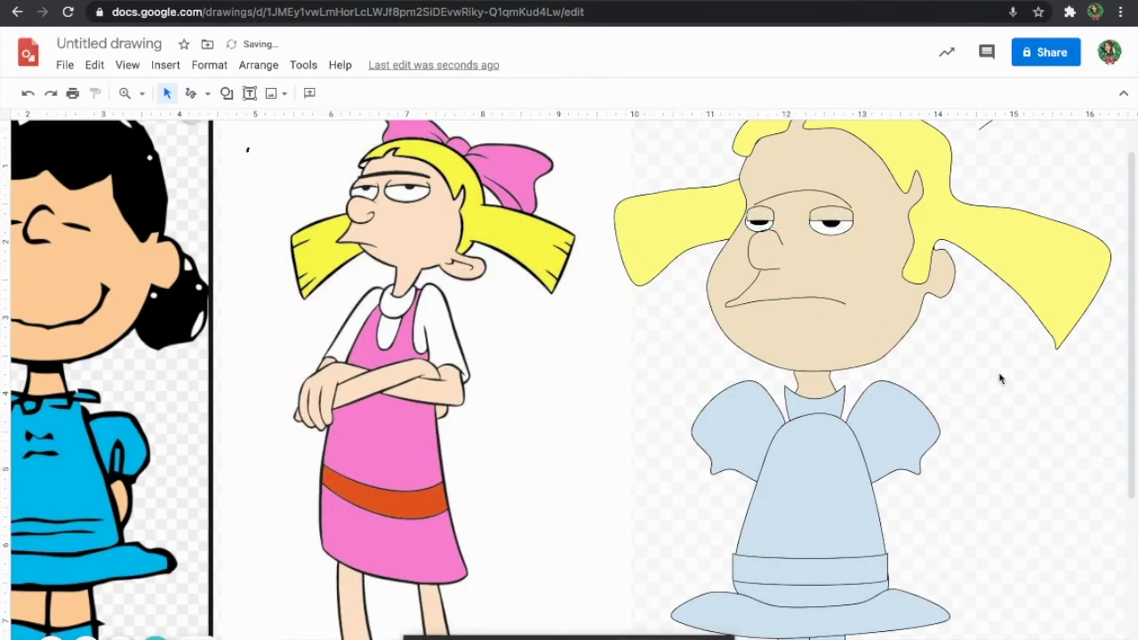
- Thicken the eyebrow arc into a heavy line and enlarge it so that it spans above both eyes
click(816, 214)
click(358, 93)
click(387, 223)
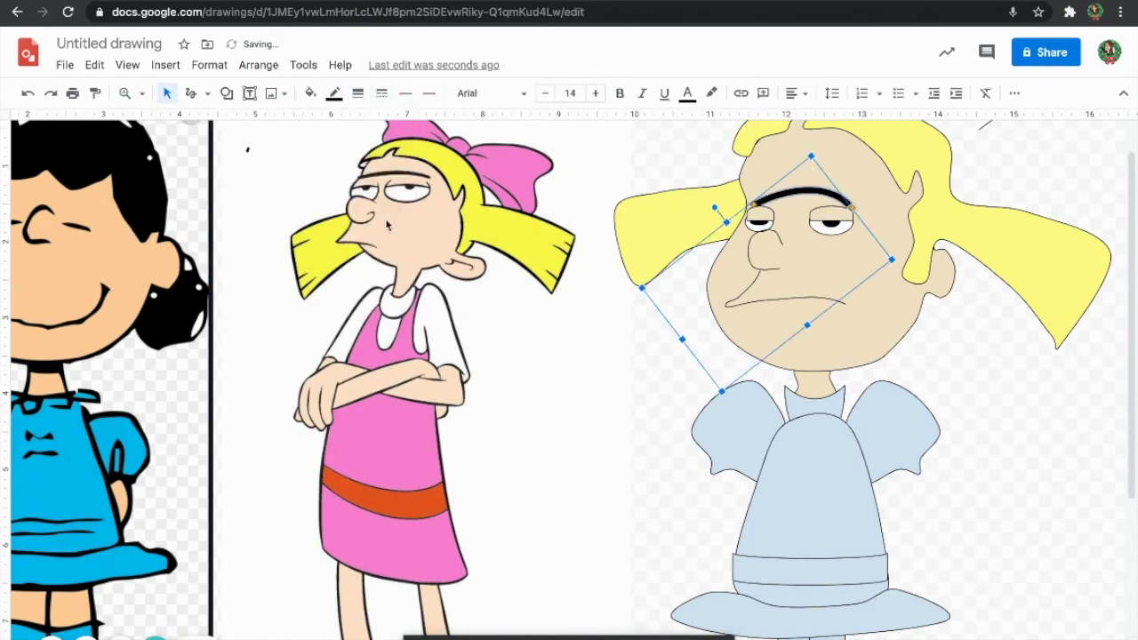
drag(893, 269, 908, 267)
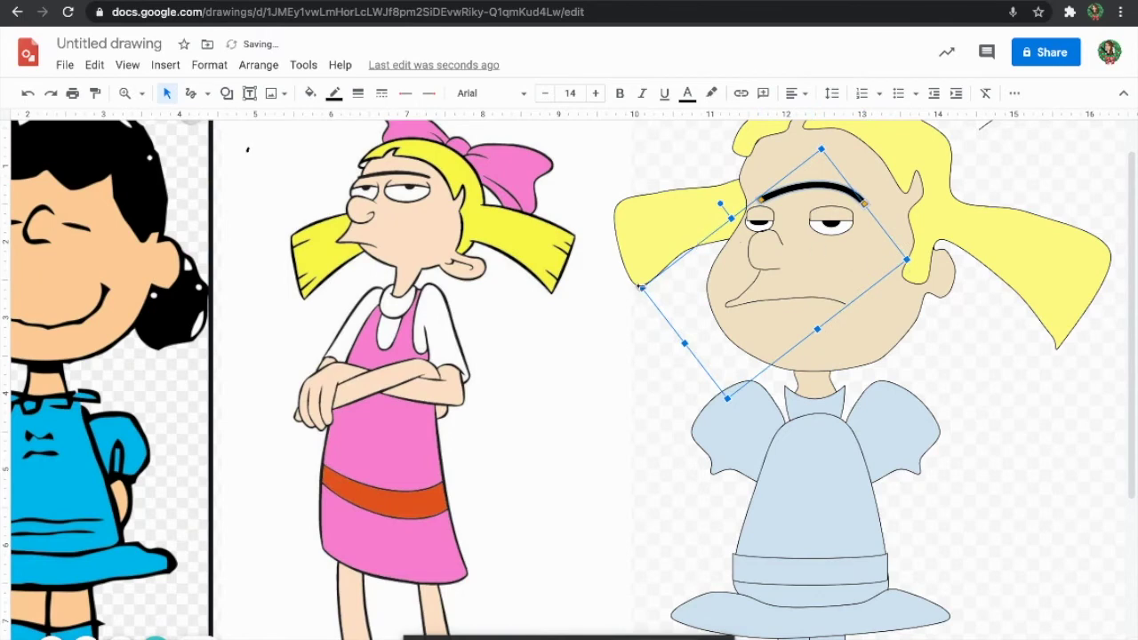
click(640, 285)
click(809, 187)
click(1028, 351)
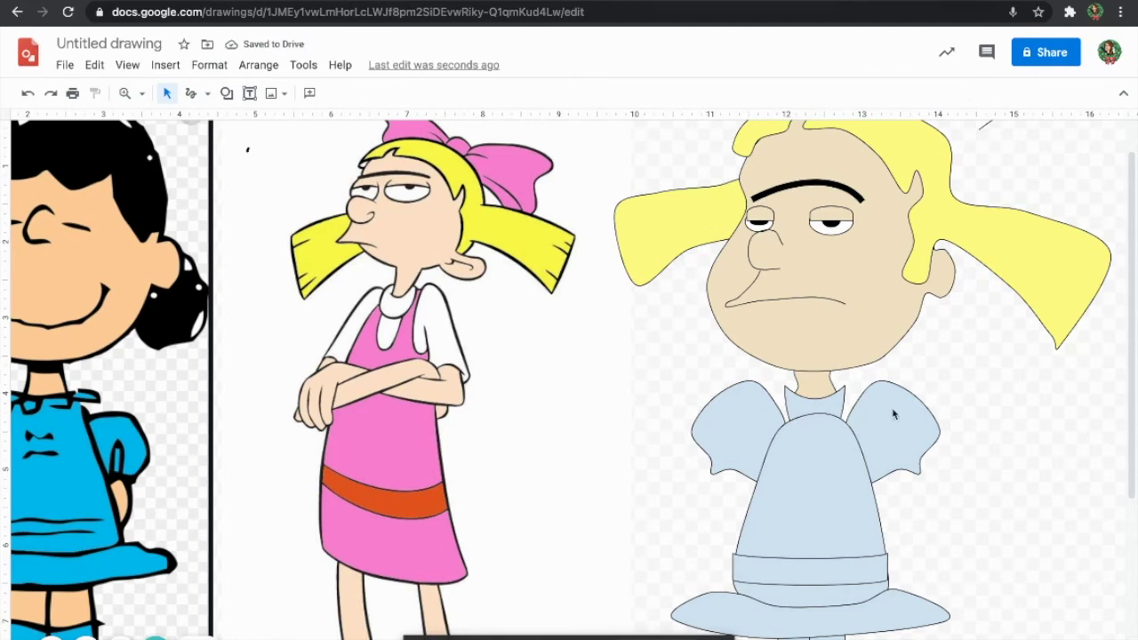
- Fill the body of the dress with a custom pink, #f262c7
click(846, 450)
click(311, 92)
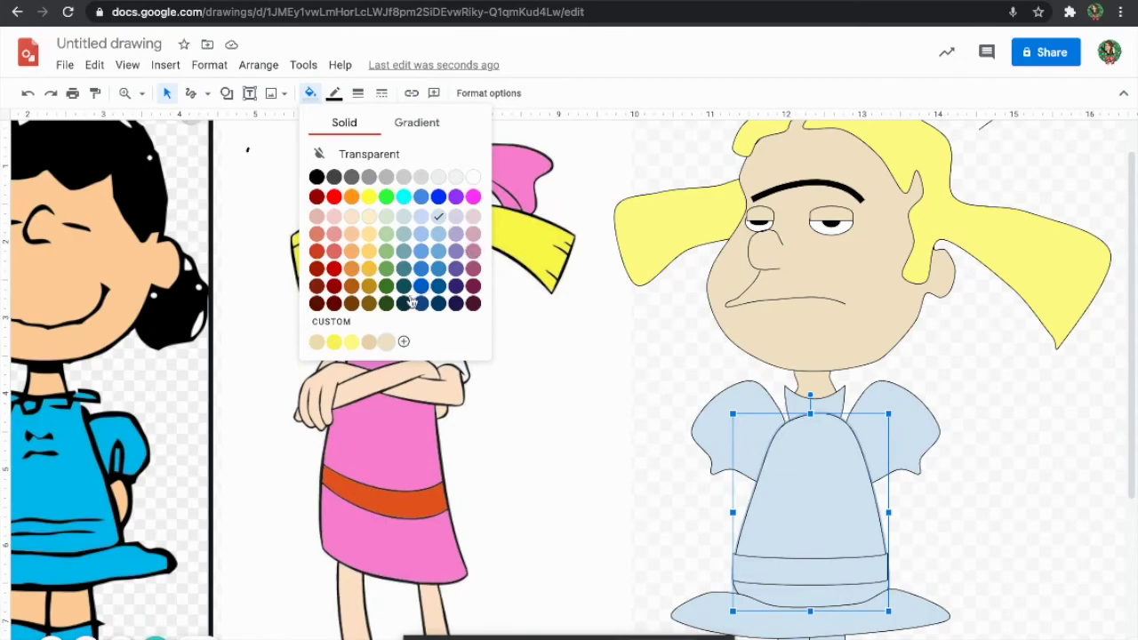
click(405, 344)
drag(579, 405, 625, 408)
mouse_move(591, 272)
mouse_down()
mouse_move(577, 250)
mouse_move(584, 258)
mouse_up()
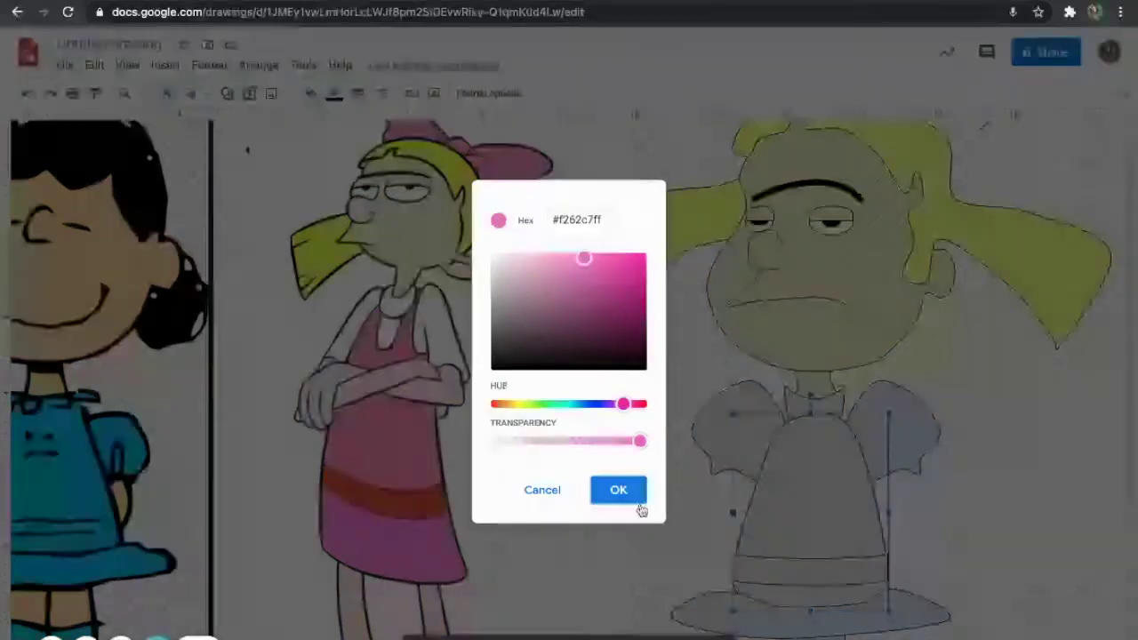
click(622, 496)
- Fill the dress's waistband with orange-red and its flared hem with the custom pink
click(856, 573)
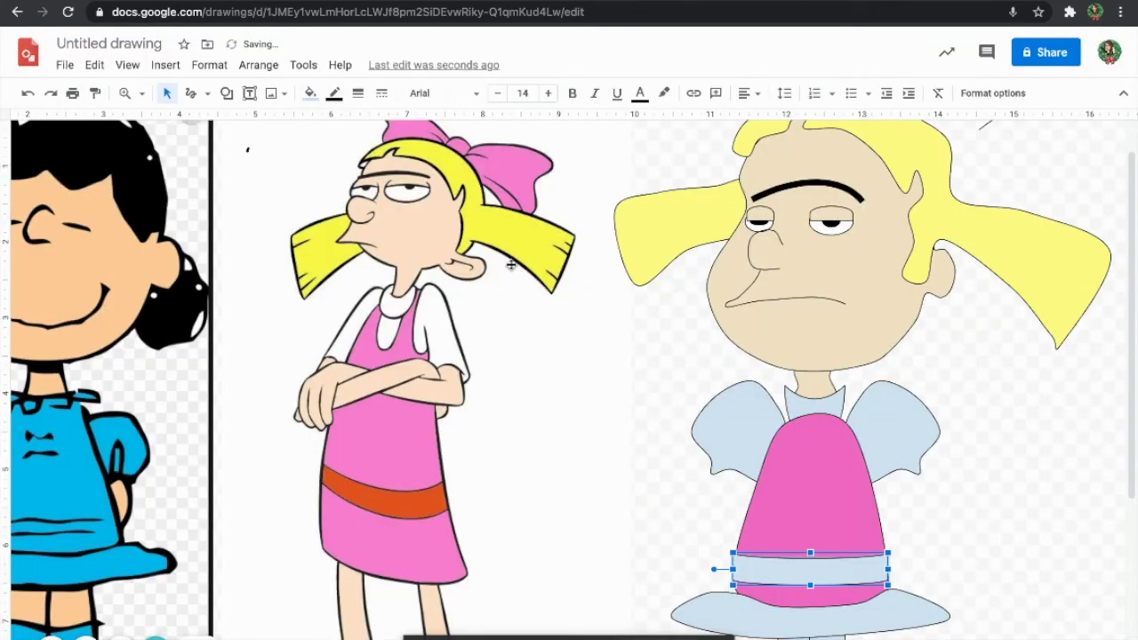
click(310, 92)
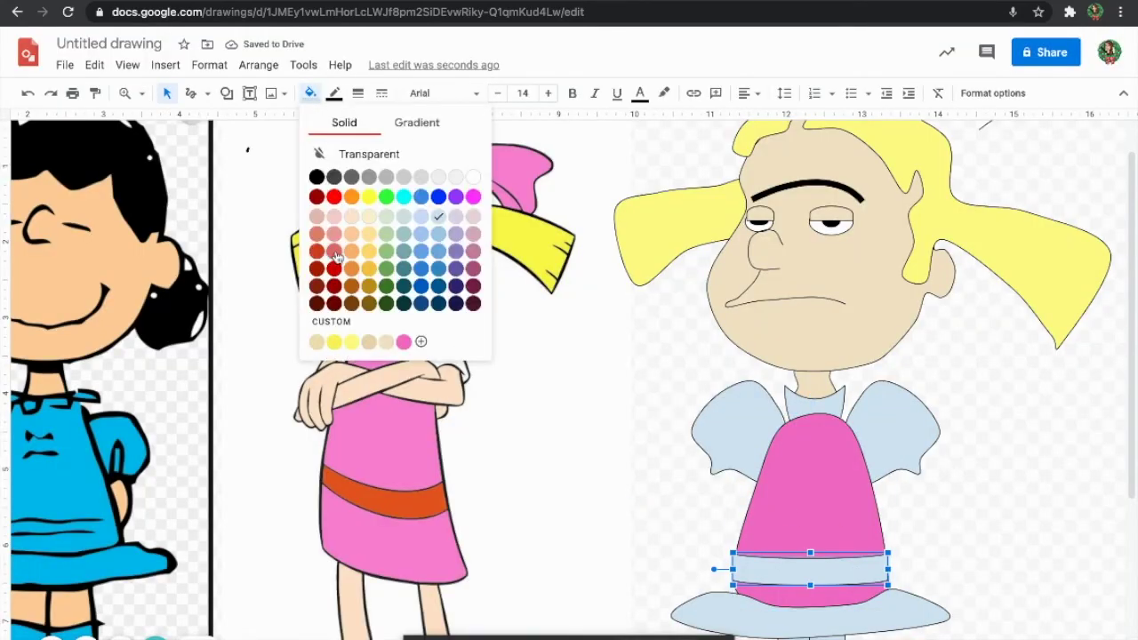
click(316, 250)
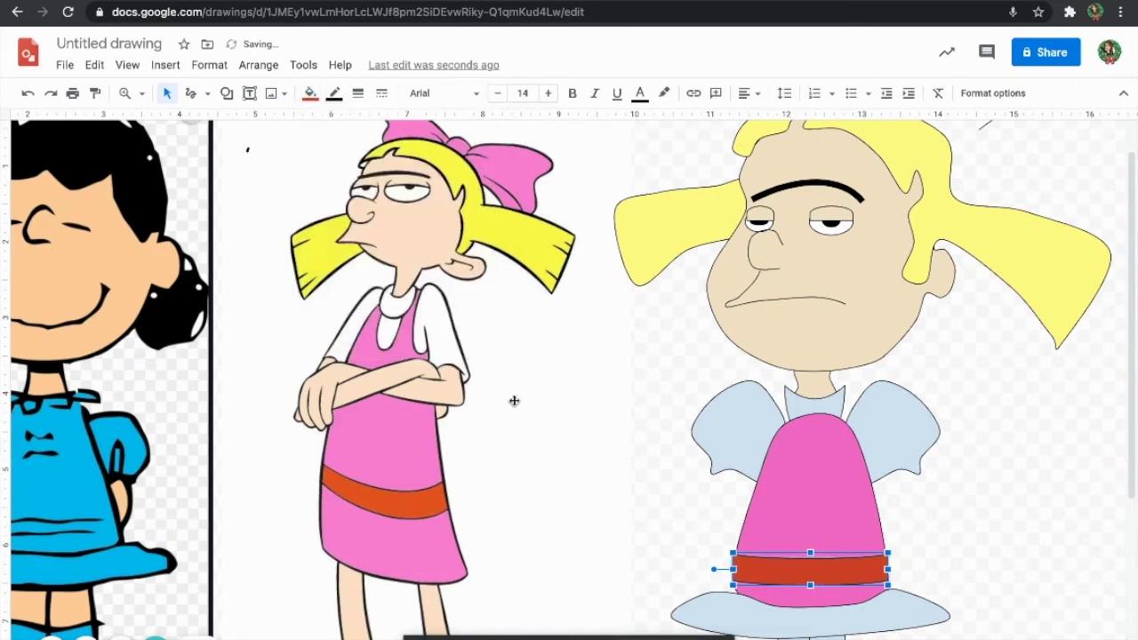
click(726, 610)
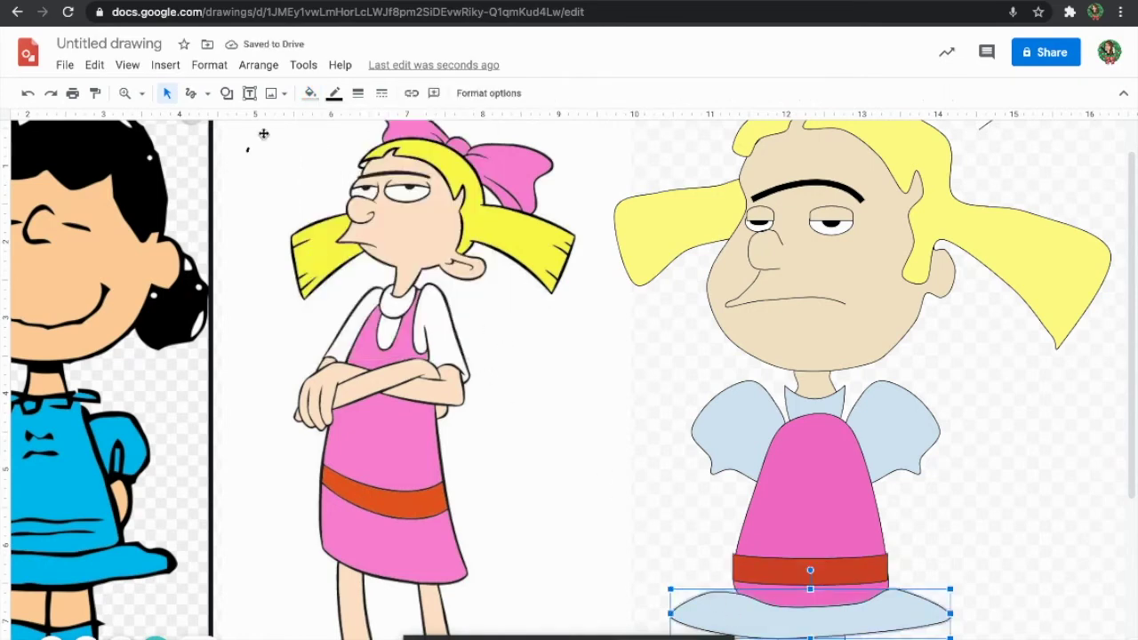
click(311, 93)
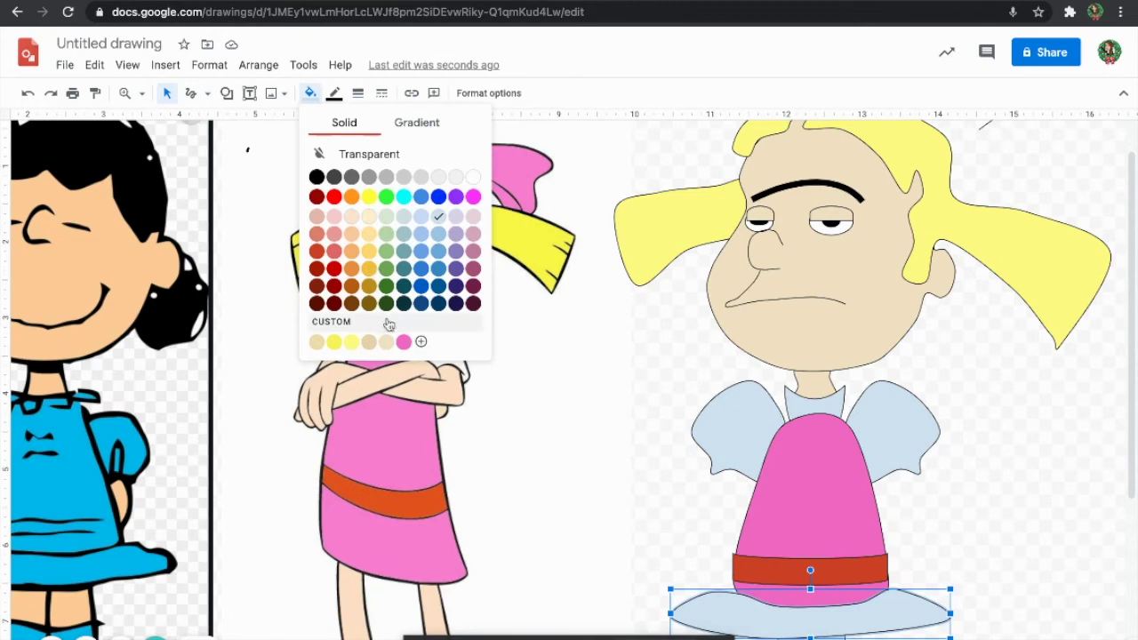
click(404, 342)
- Fill both puffed sleeves and the collar with white
click(722, 458)
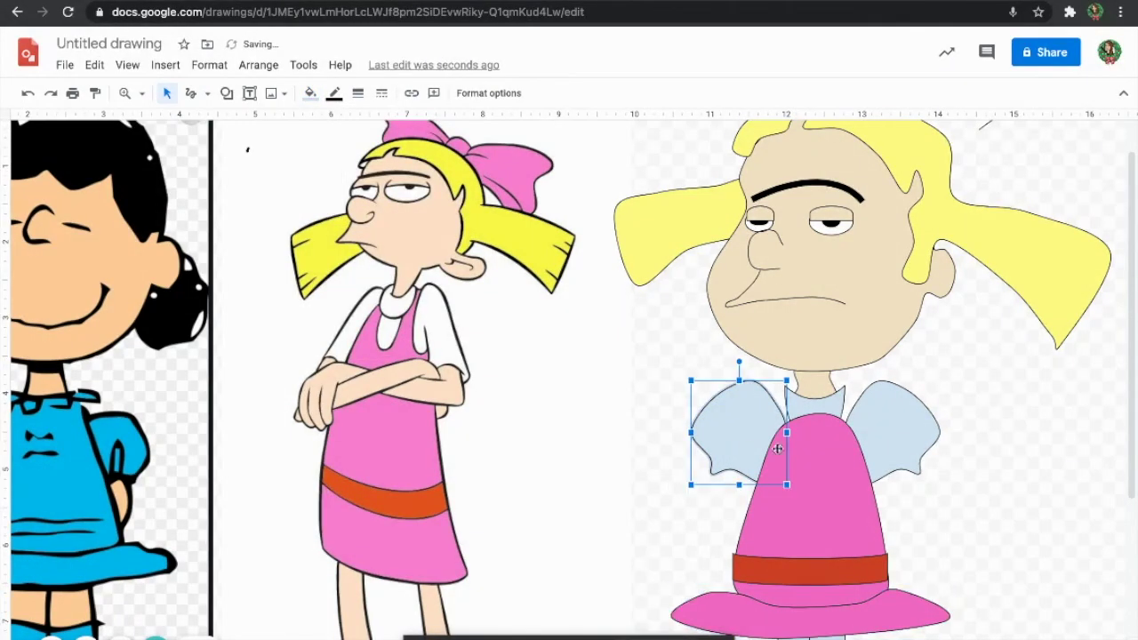
shift+click(877, 442)
click(311, 92)
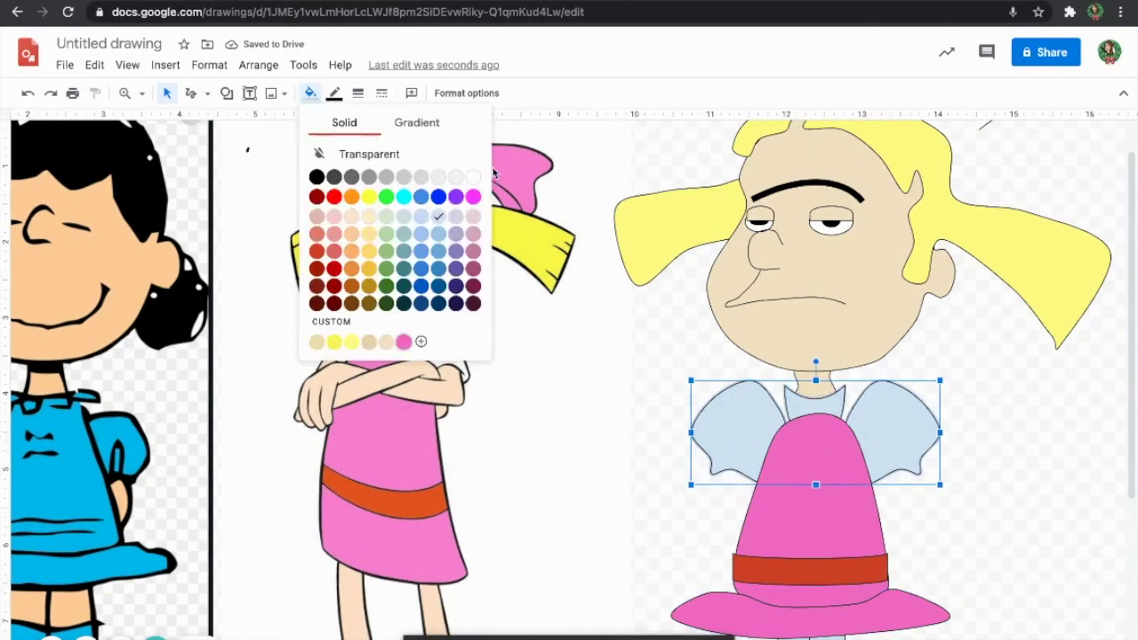
click(474, 178)
click(564, 427)
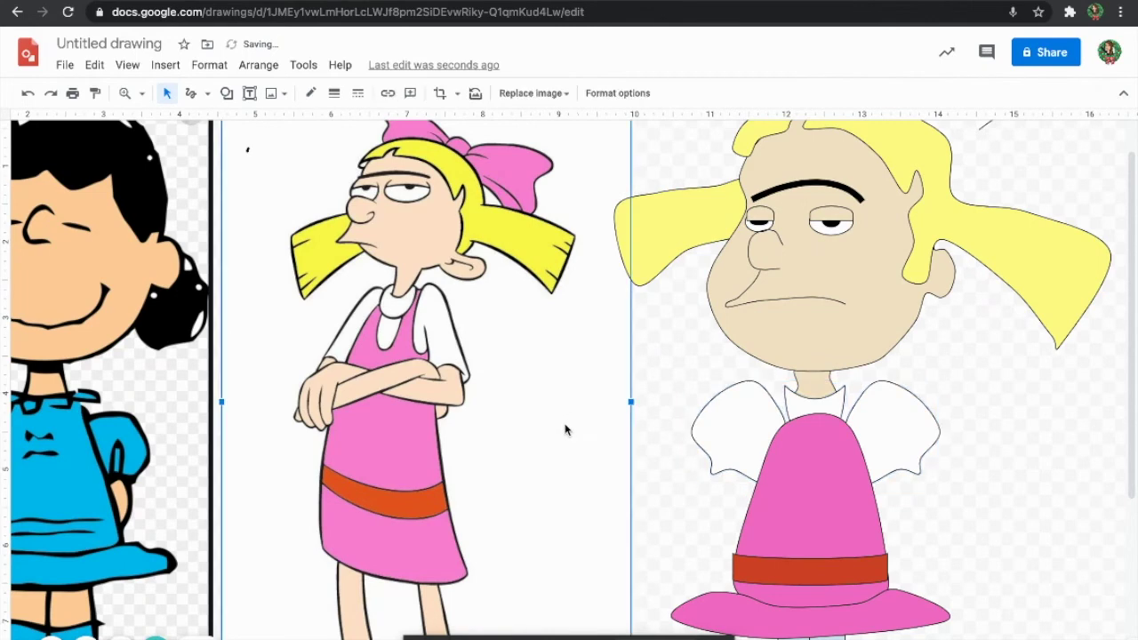
- Fill both legs with the custom beige skin tone
scroll(564, 427, down, 3)
click(827, 489)
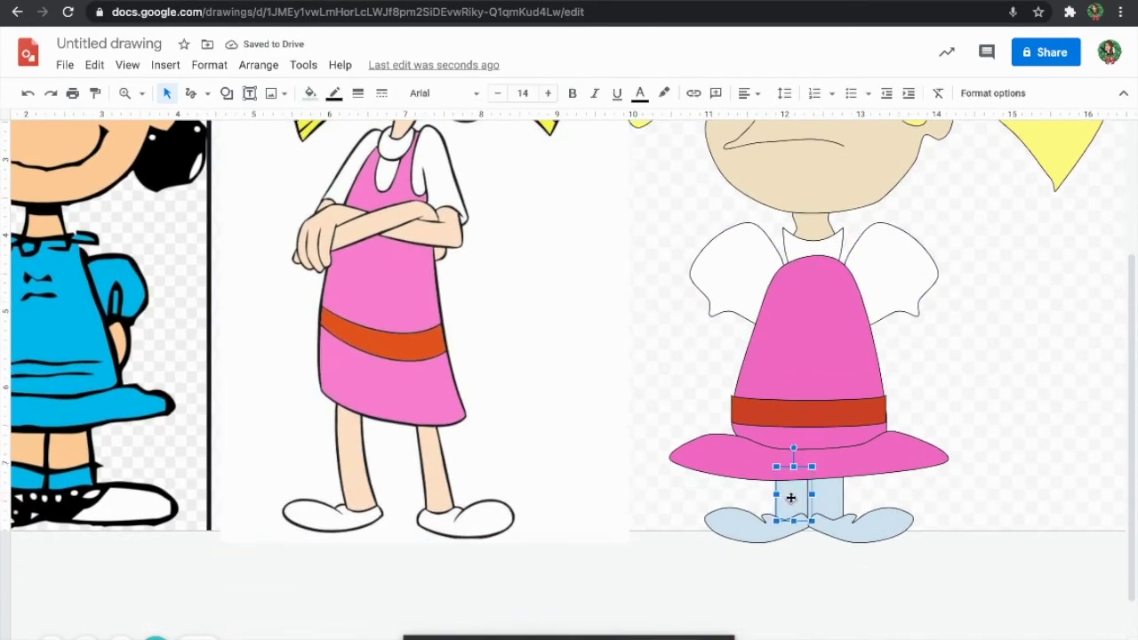
click(316, 94)
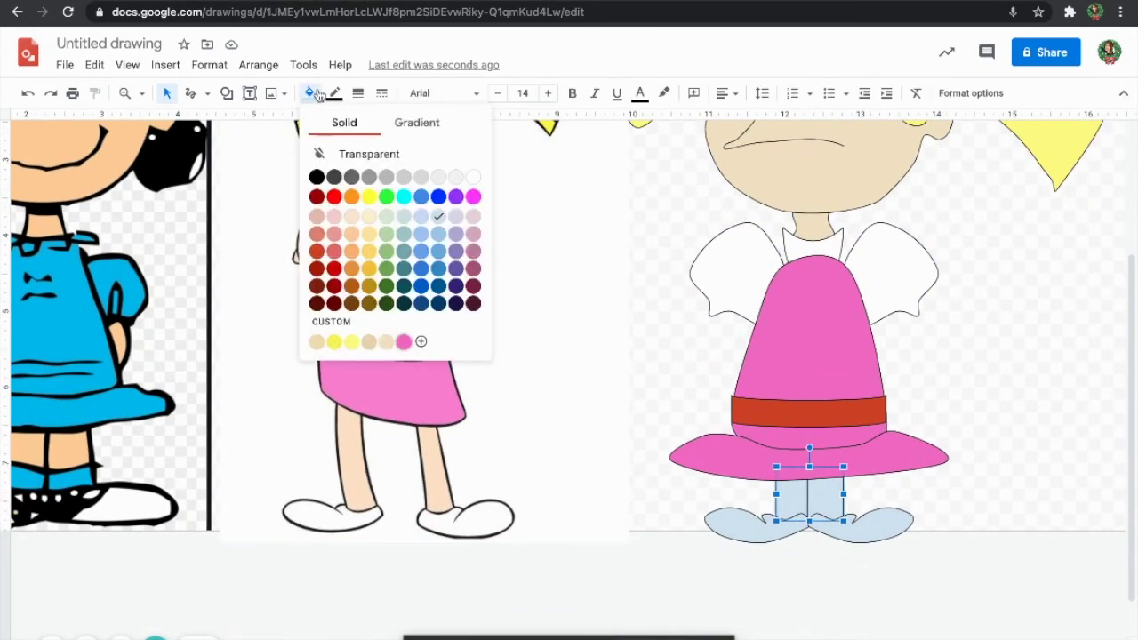
click(386, 342)
- Try a black fill with a white outline on both shoes
click(756, 529)
shift+click(875, 531)
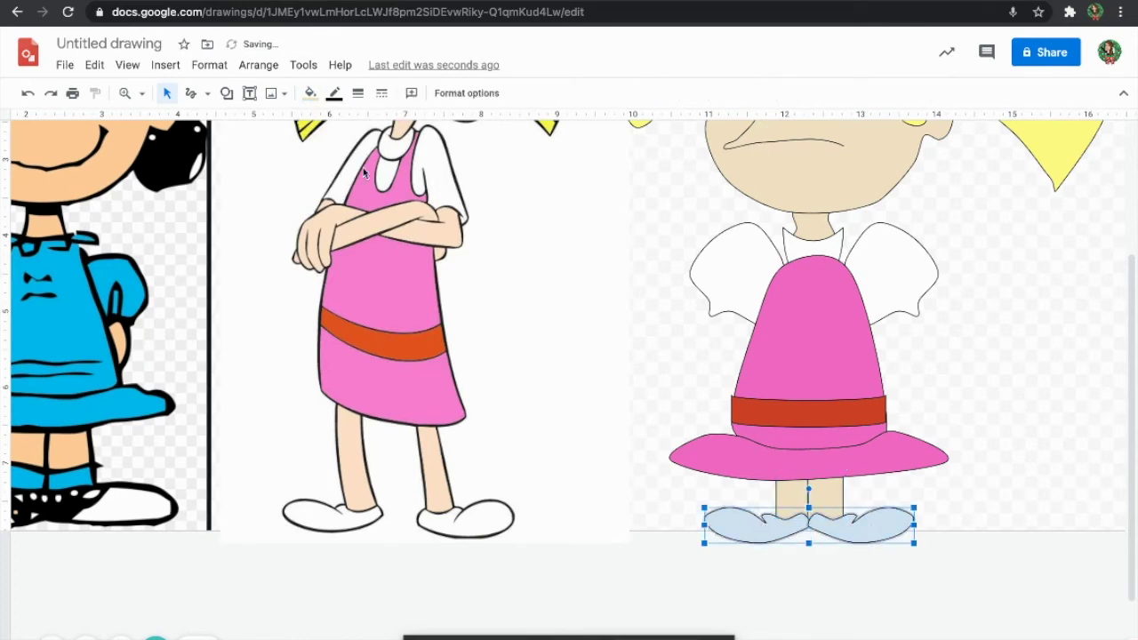
click(335, 92)
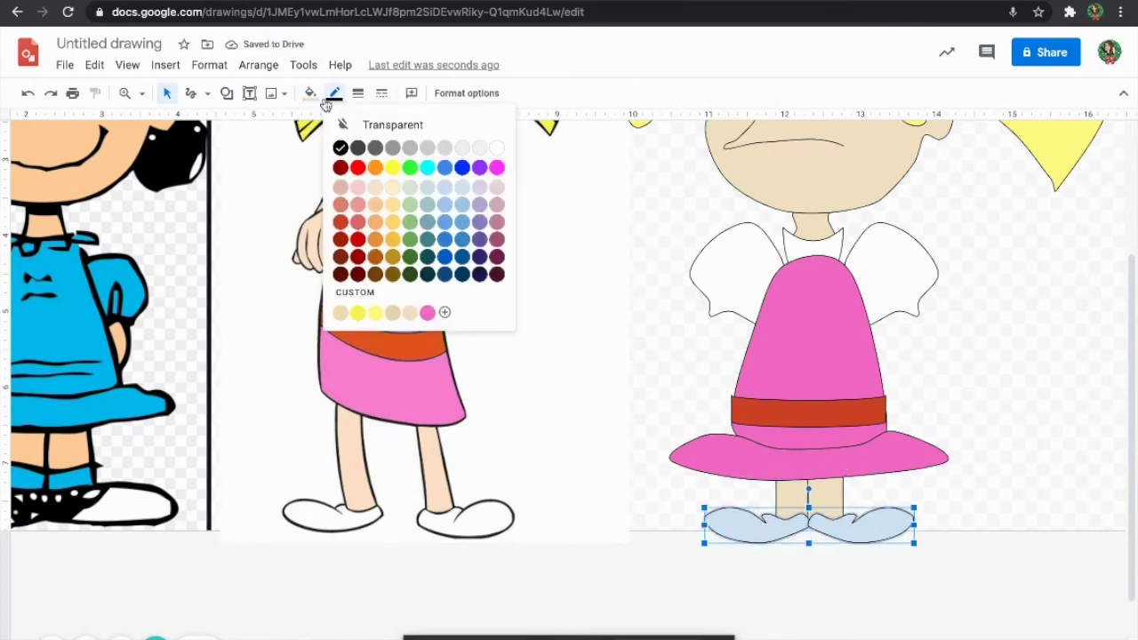
click(497, 151)
click(311, 92)
click(315, 174)
- Fill both shoes with white and set their outline to black
click(310, 92)
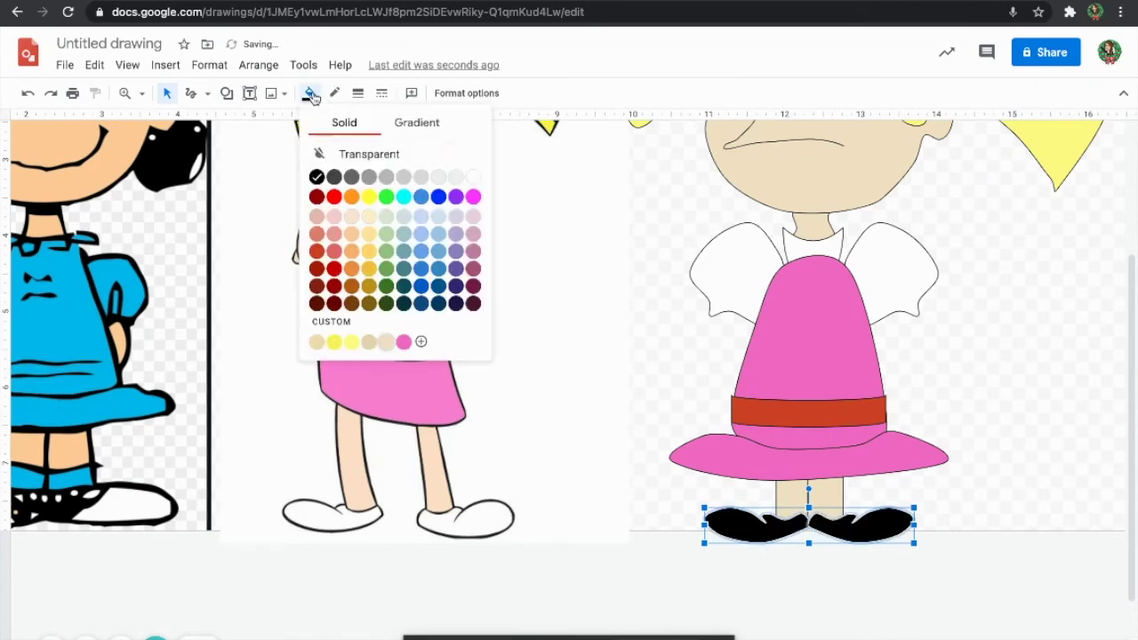
click(470, 176)
click(334, 93)
click(340, 148)
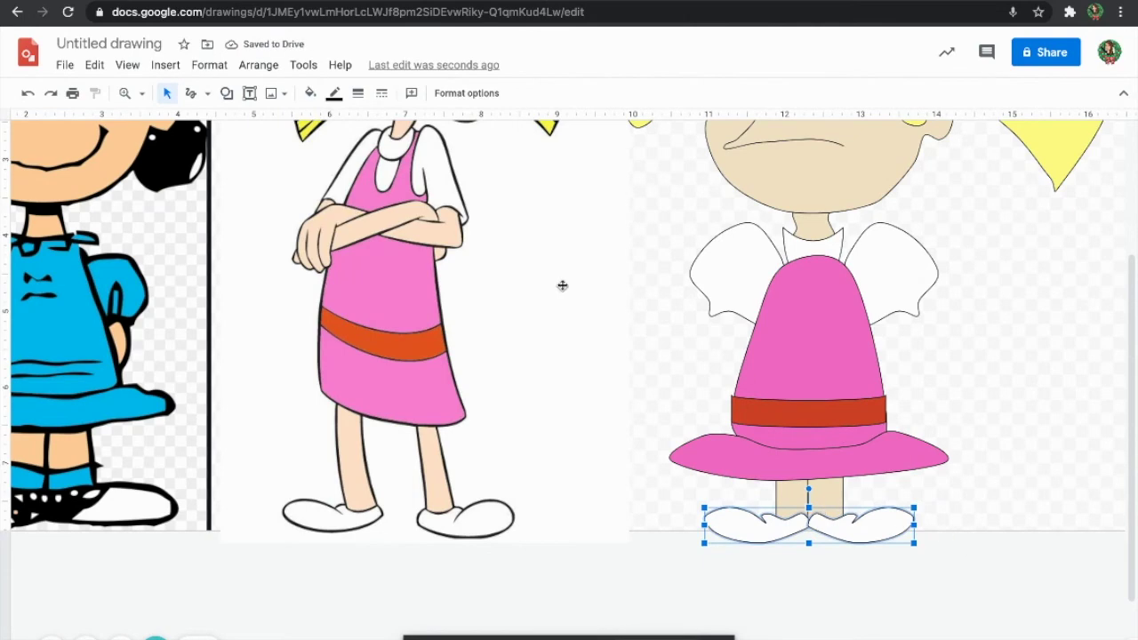
click(612, 307)
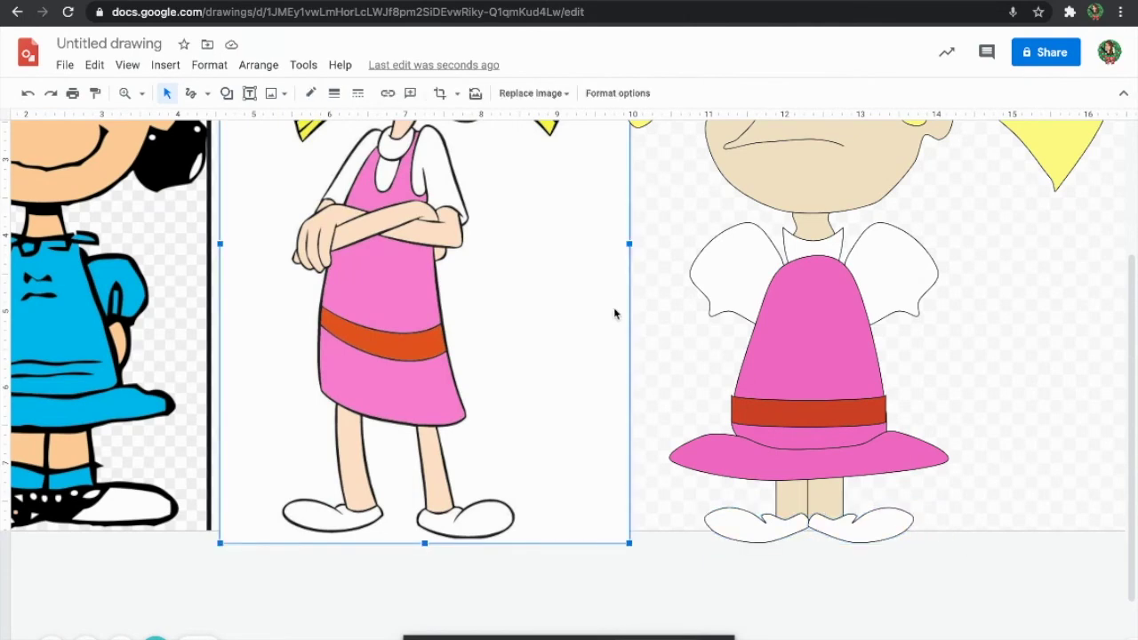
- Set the outline of both yellow hair shapes to 3px
click(140, 93)
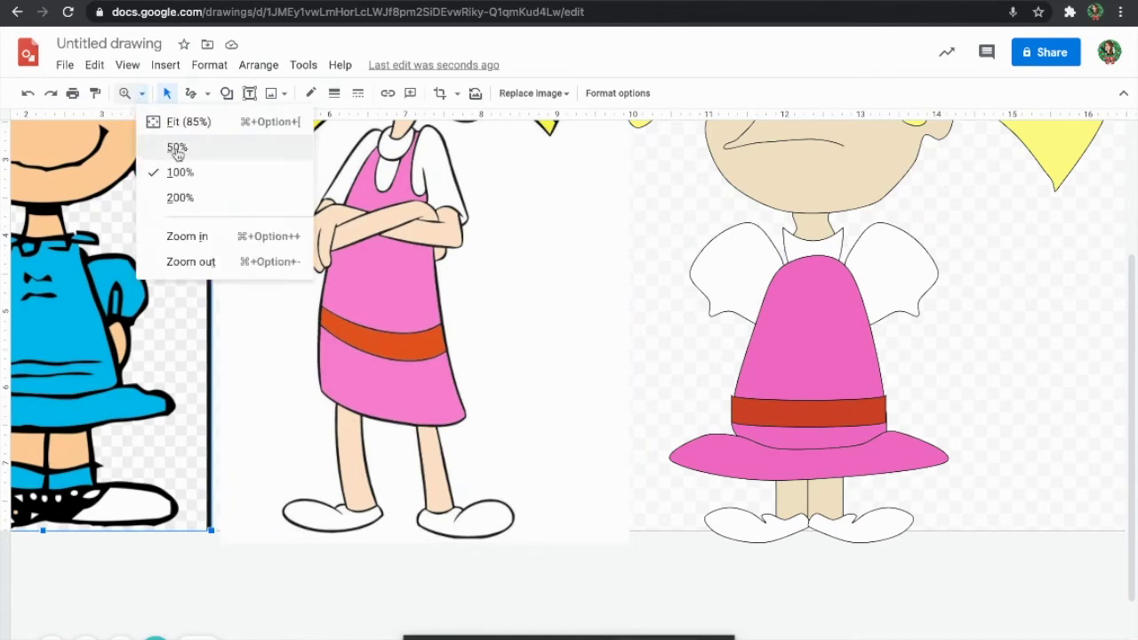
click(177, 149)
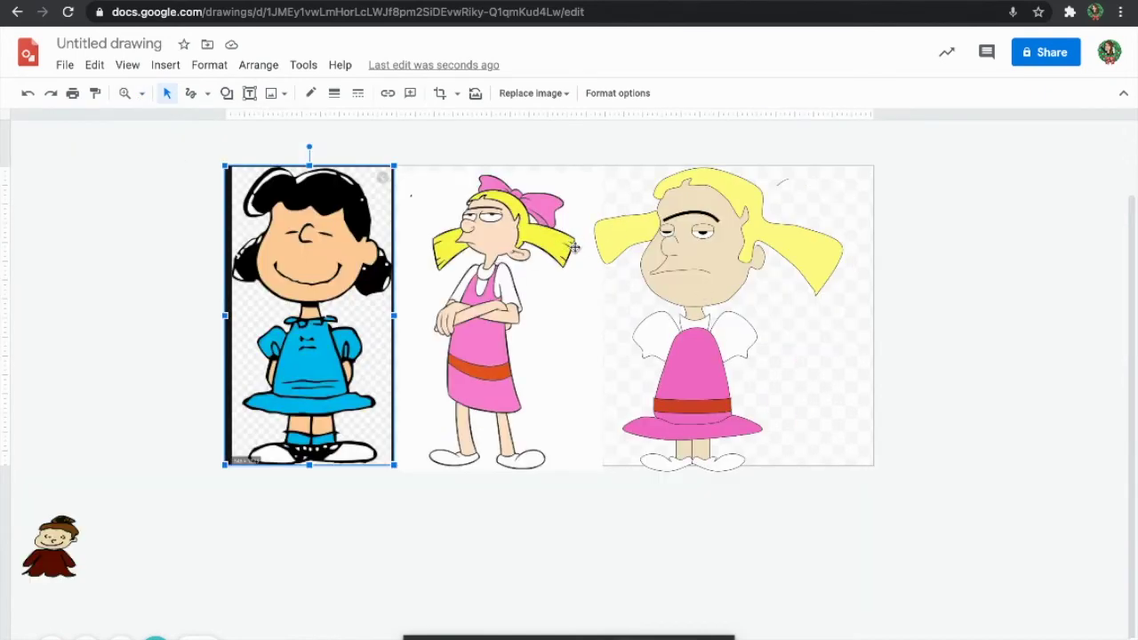
click(717, 176)
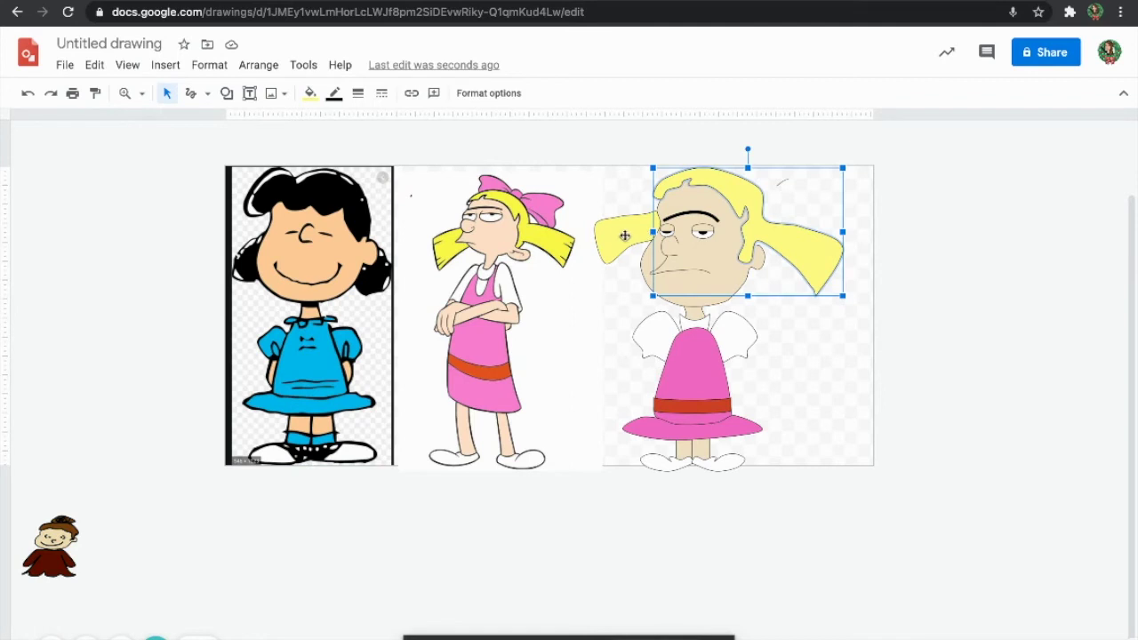
click(357, 93)
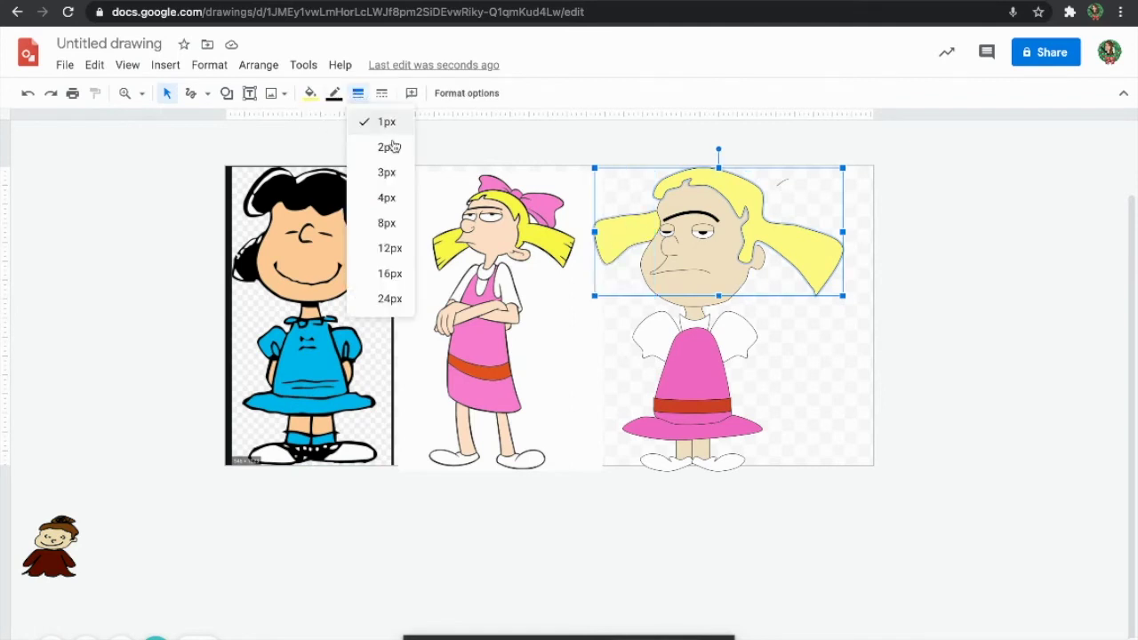
click(386, 172)
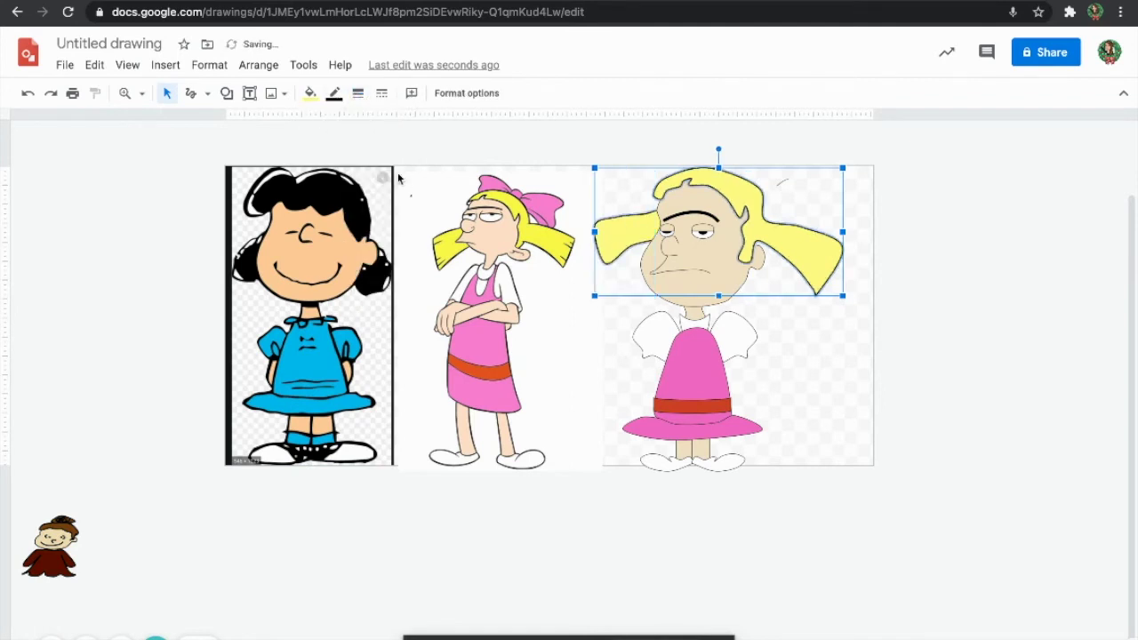
- Thicken the outline of the white sleeves and collar to 3px
click(642, 333)
click(743, 333)
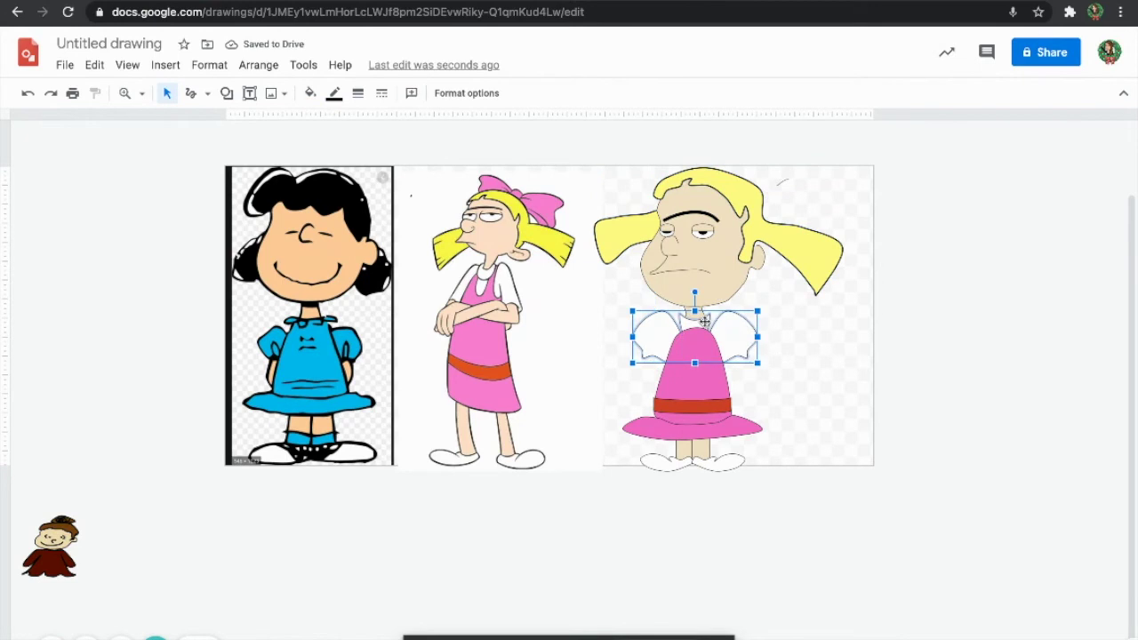
click(358, 93)
click(391, 178)
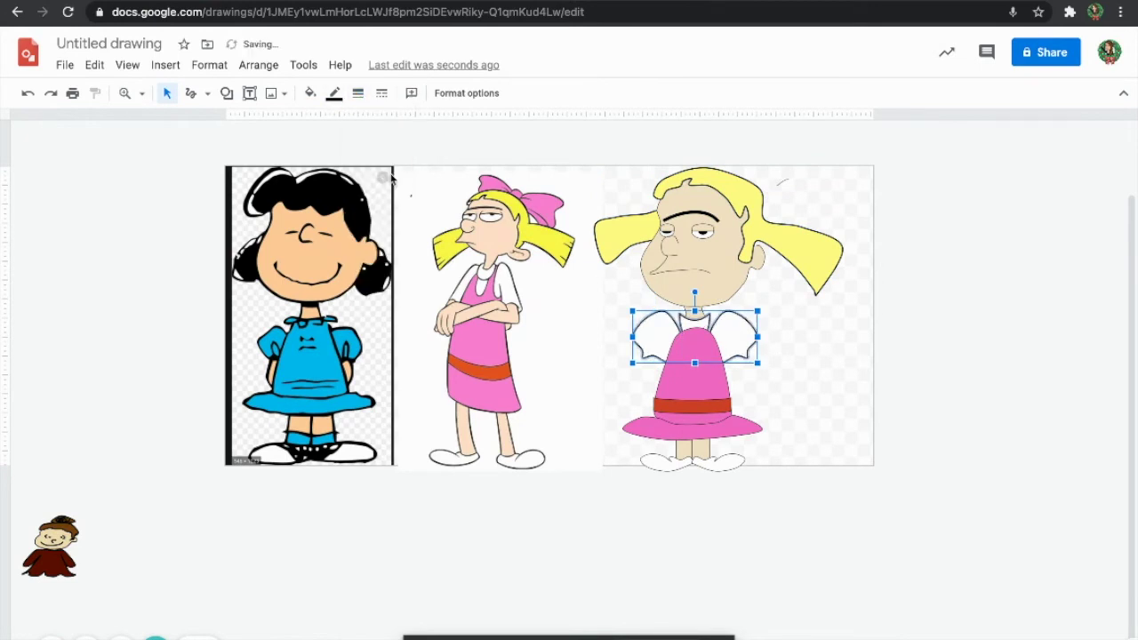
- Thicken the outline of both shoes to 3px
click(662, 461)
shift+click(727, 470)
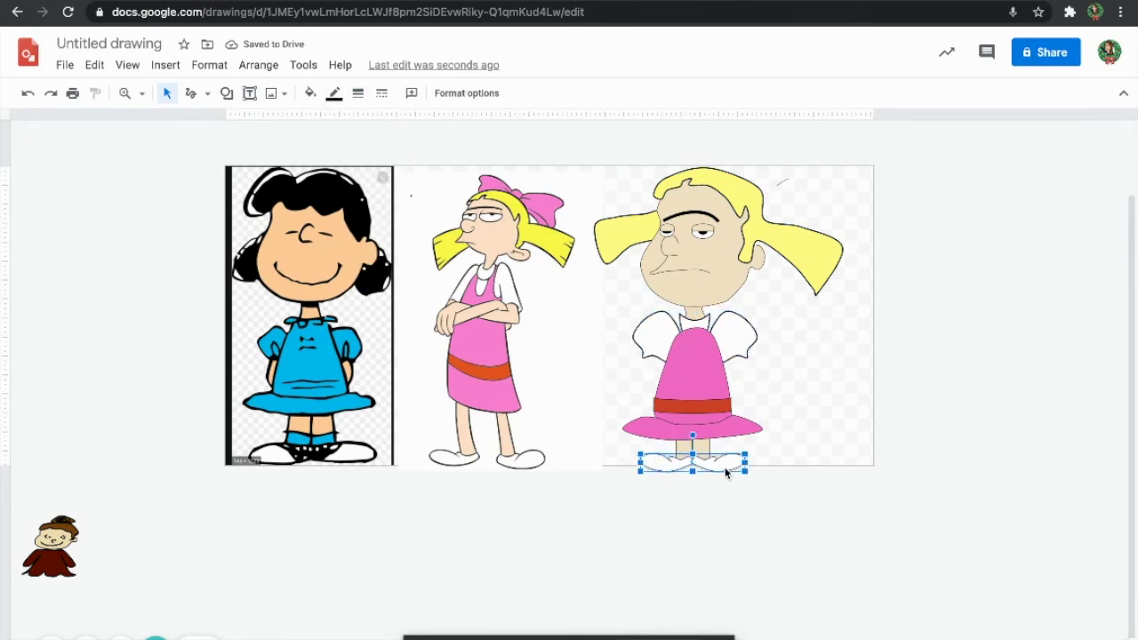
click(360, 93)
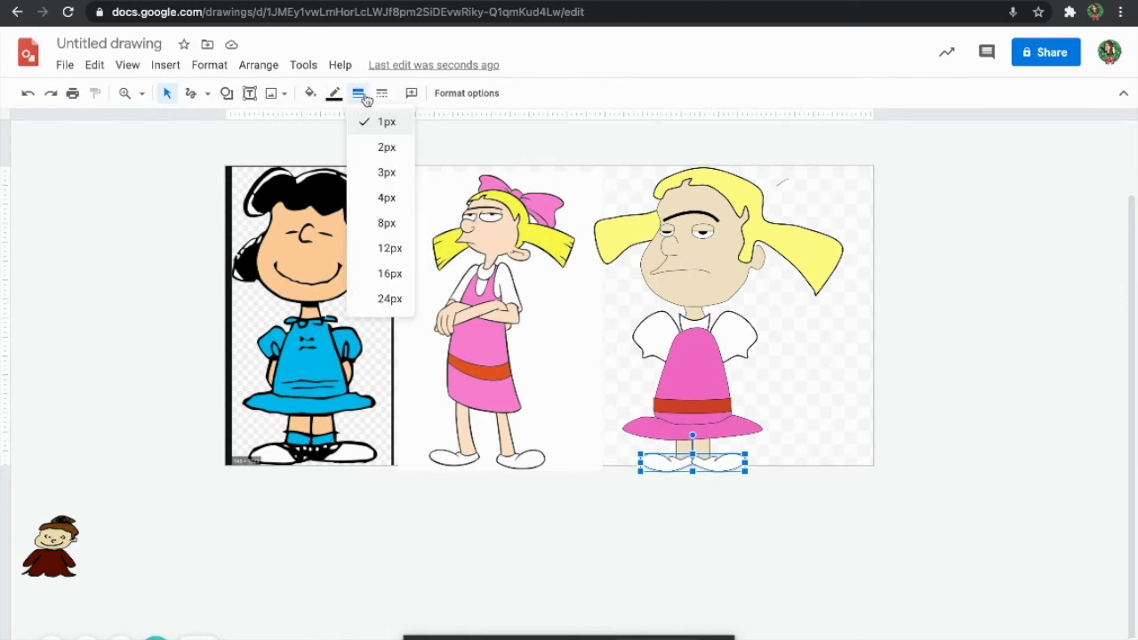
click(392, 175)
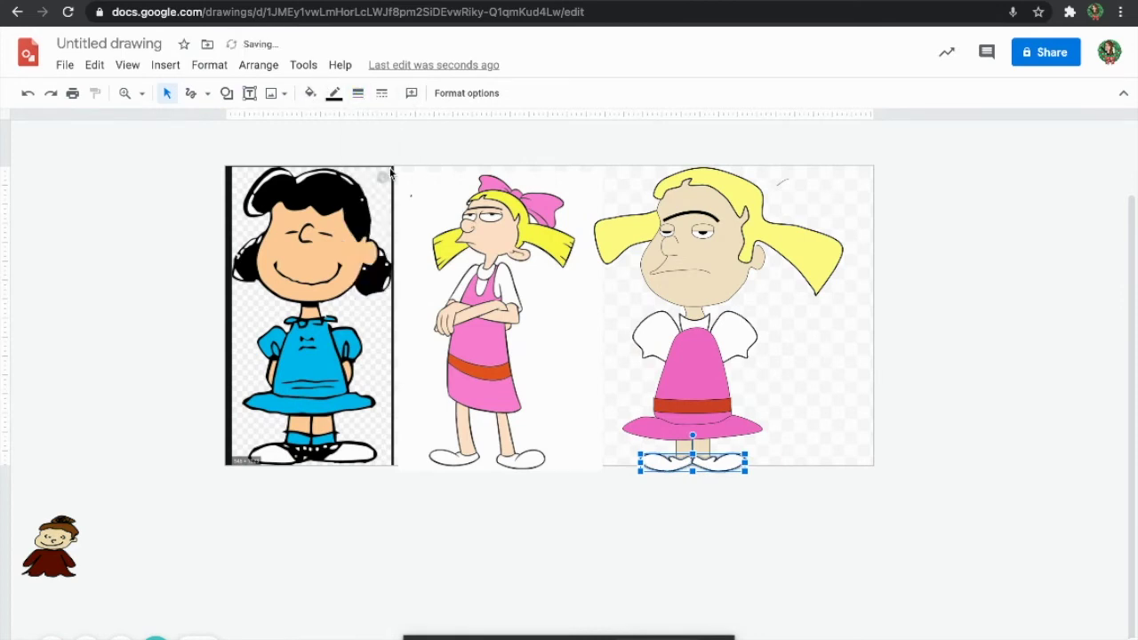
click(791, 520)
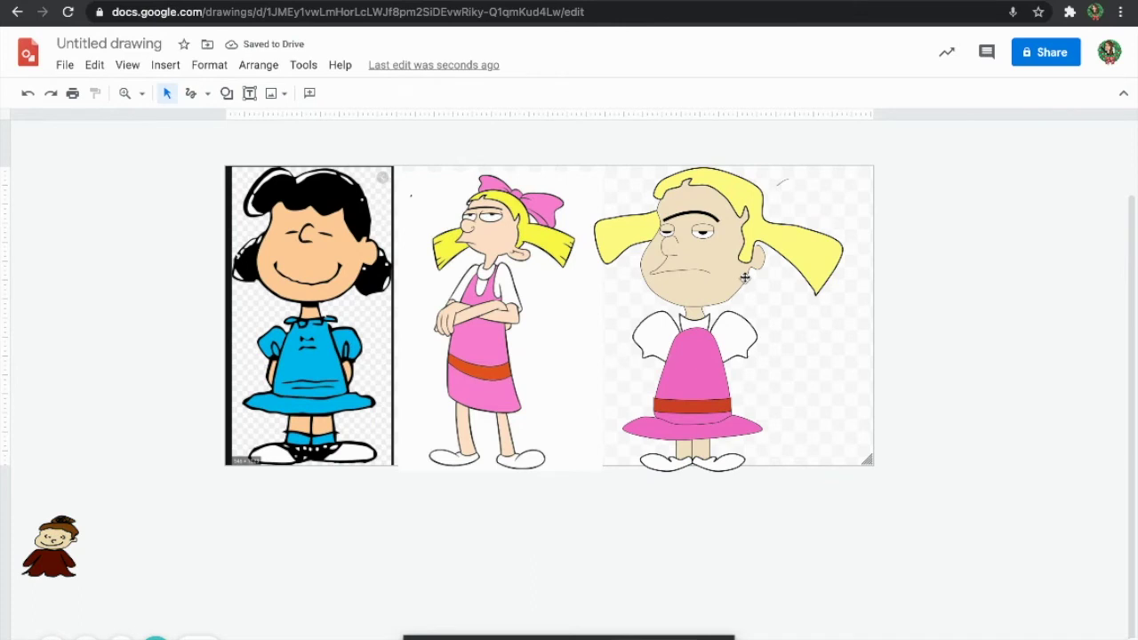
- Draw short strand lines with the Polyline tool at the outer ends of both pigtails
click(207, 94)
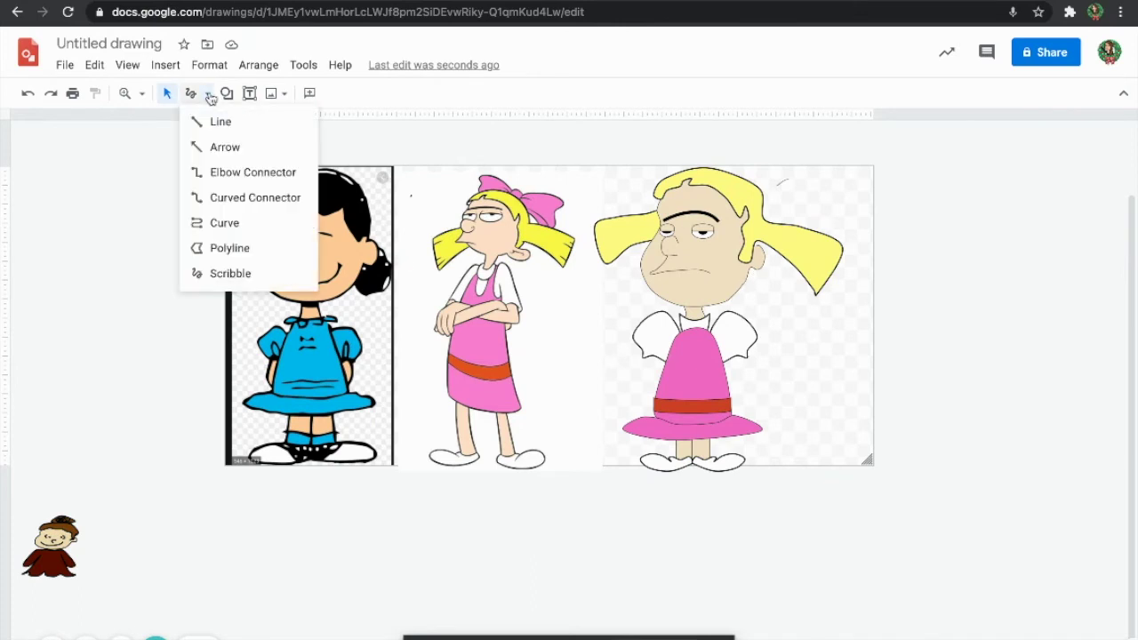
click(227, 251)
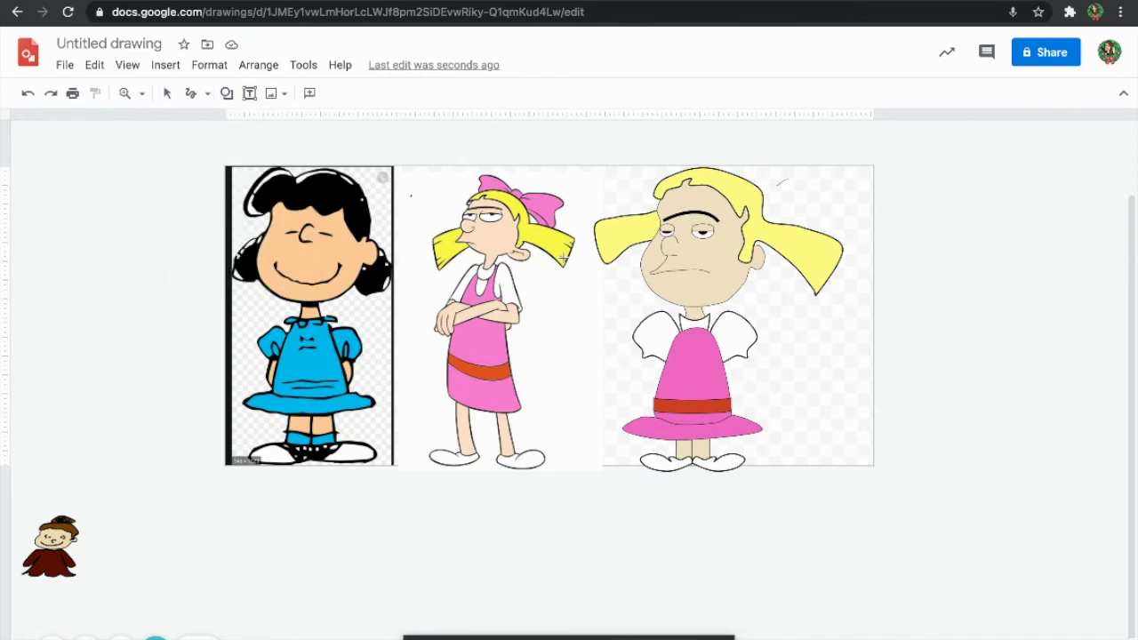
click(593, 231)
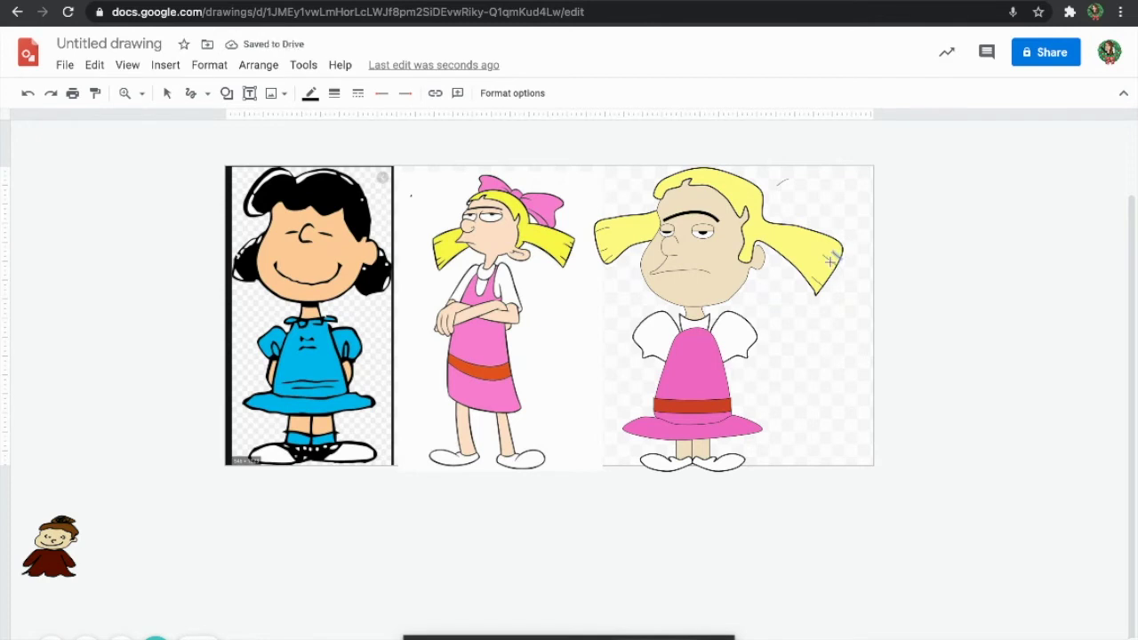
click(167, 94)
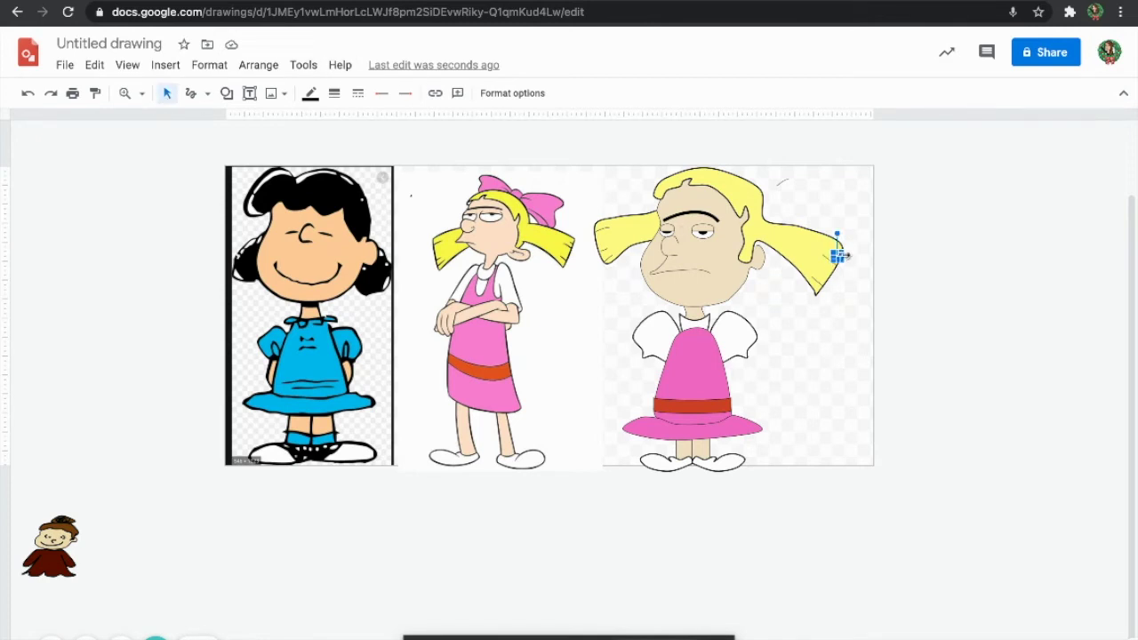
- Set the line weight of all the pigtail strand lines to 3px
drag(808, 269, 601, 233)
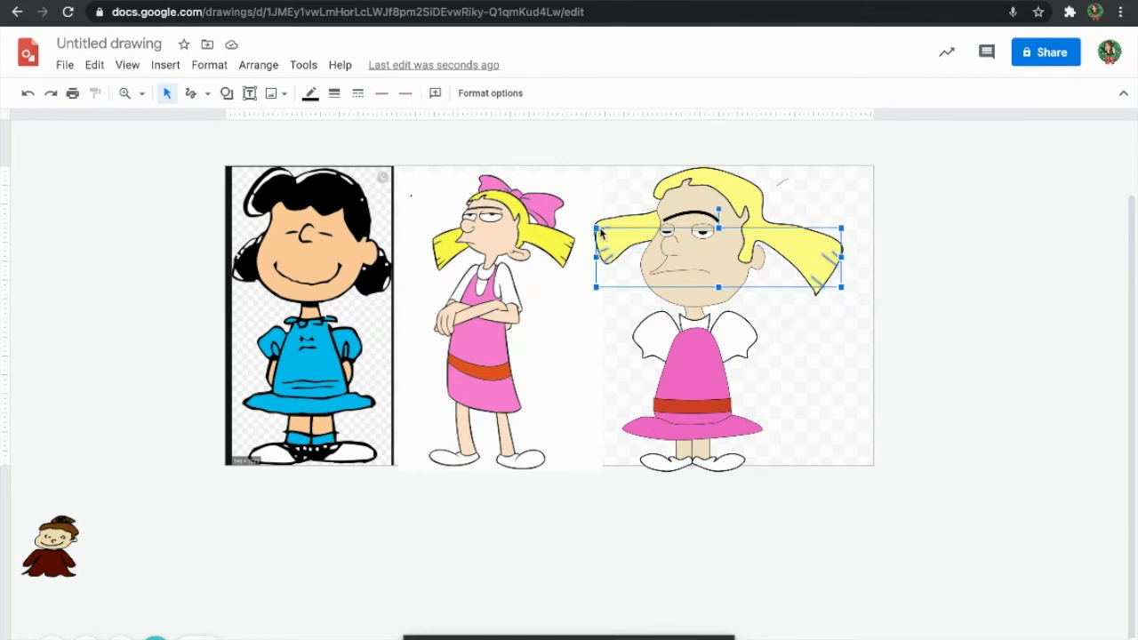
click(334, 93)
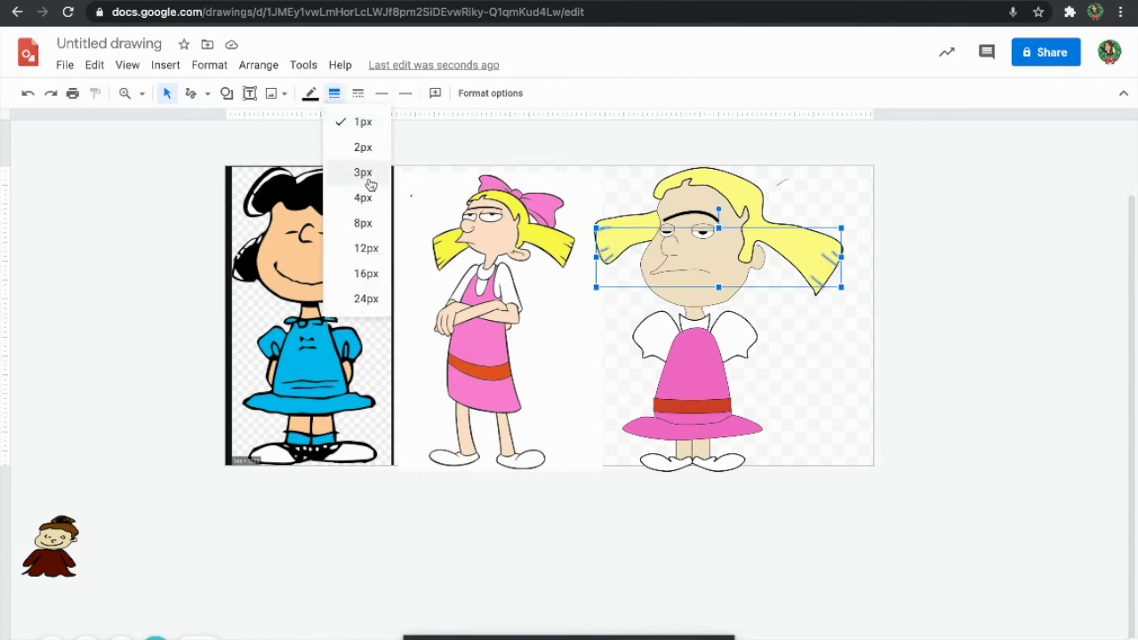
click(370, 198)
click(336, 94)
click(361, 175)
key(Escape)
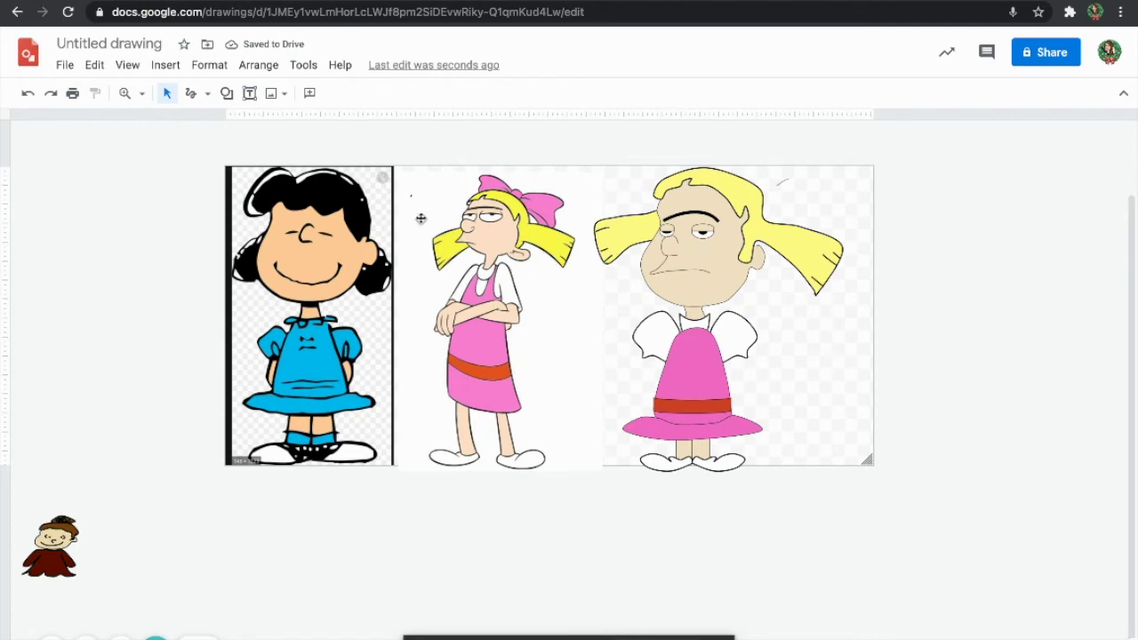
- Try to scribble a curved inner-ear line freehand inside the mash-up character's ear
click(204, 93)
click(242, 272)
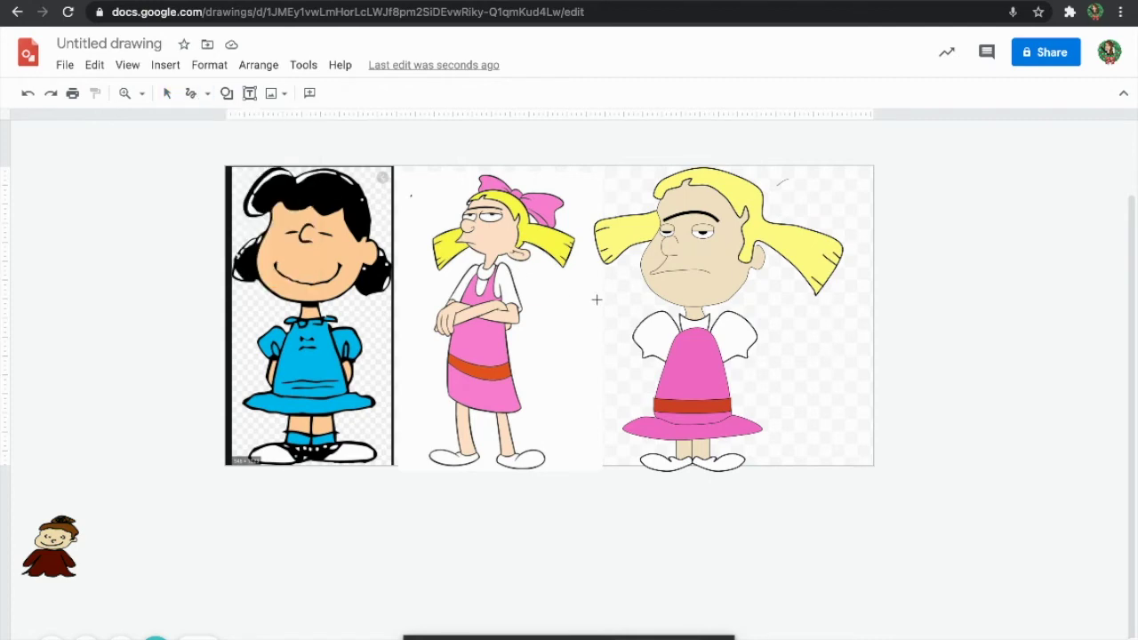
scroll(597, 300, up, 3)
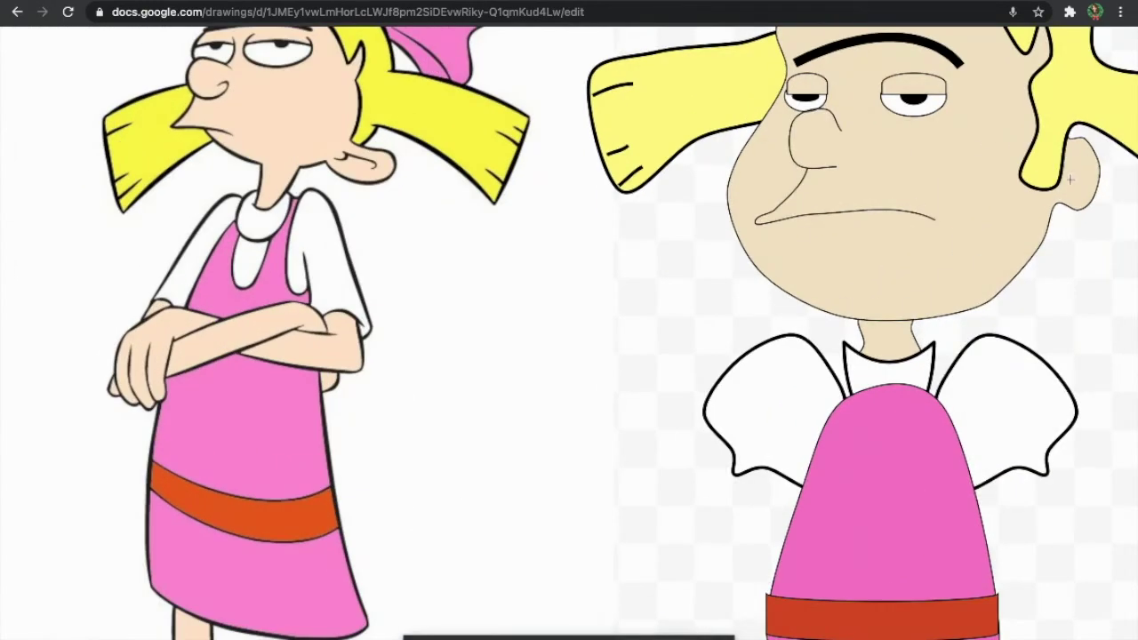
drag(1066, 159, 1068, 158)
drag(1072, 153, 1086, 190)
scroll(1135, 229, down, 3)
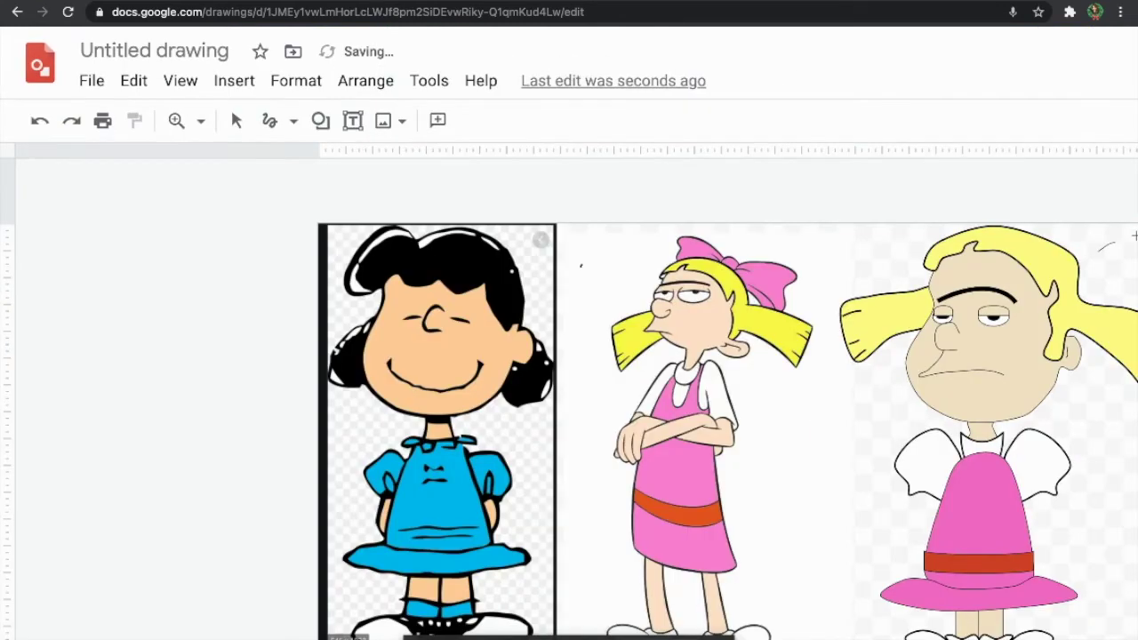
click(40, 123)
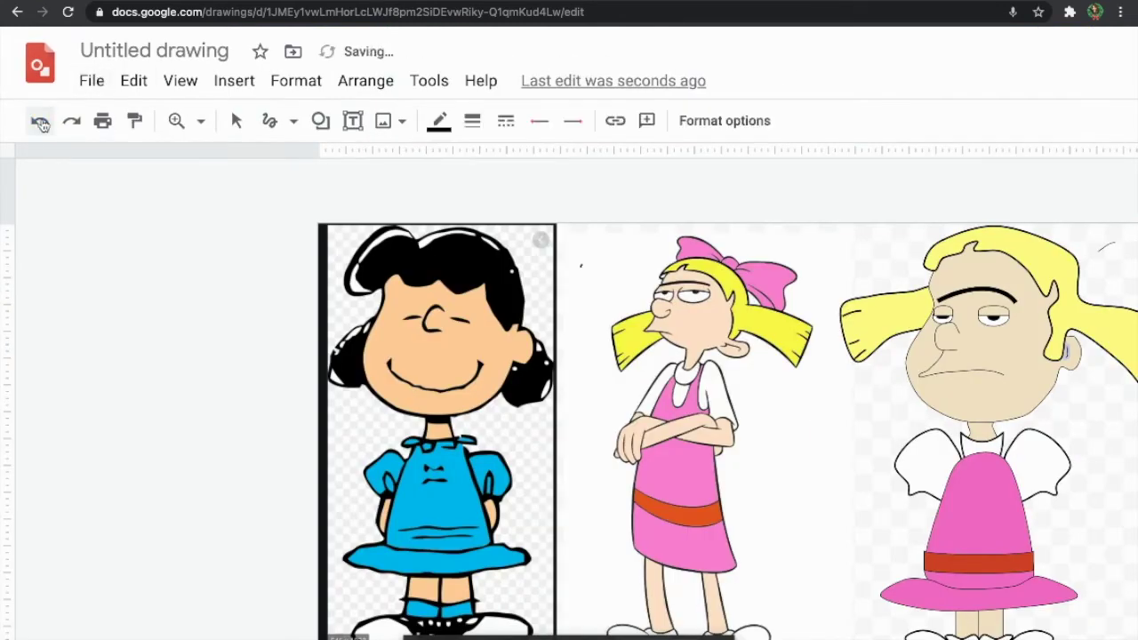
- Scribble a hook-shaped inner-ear line inside the mash-up character's ear at 200% zoom
click(293, 121)
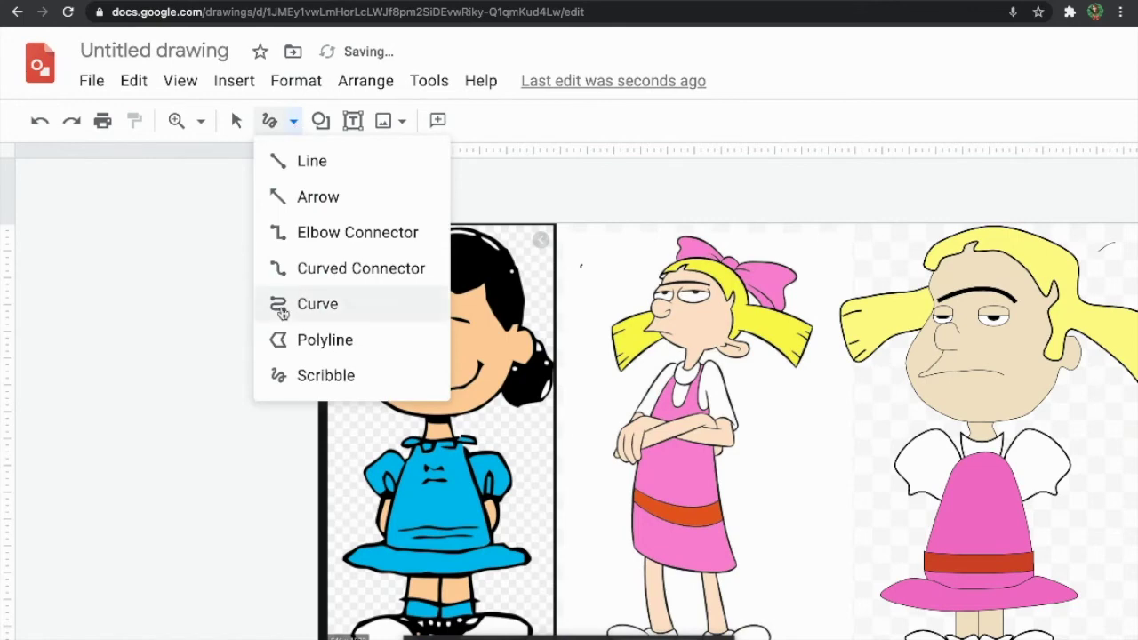
key(Escape)
click(201, 121)
click(249, 267)
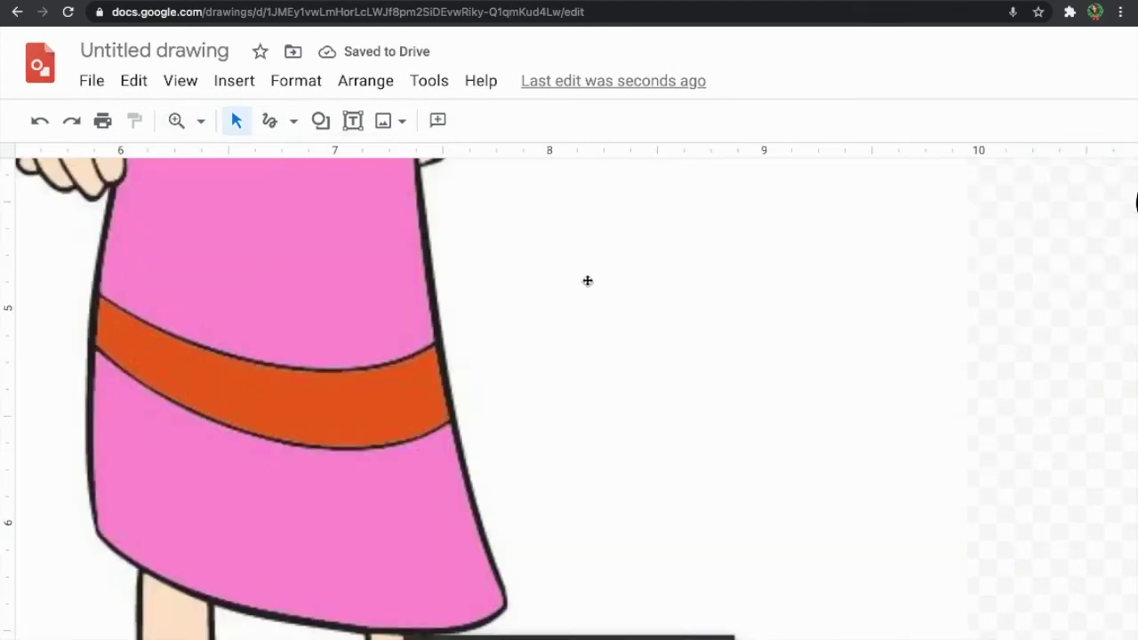
scroll(727, 327, up, 10)
scroll(727, 328, right, 10)
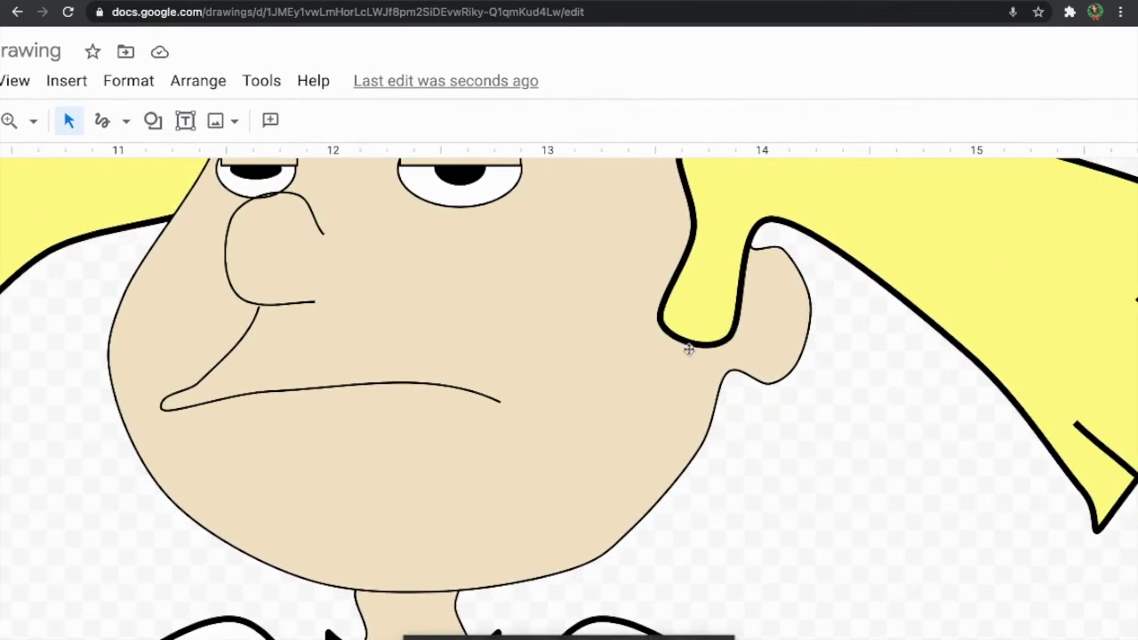
click(105, 121)
mouse_move(752, 330)
mouse_down()
mouse_move(754, 286)
mouse_move(791, 296)
mouse_move(793, 357)
mouse_up()
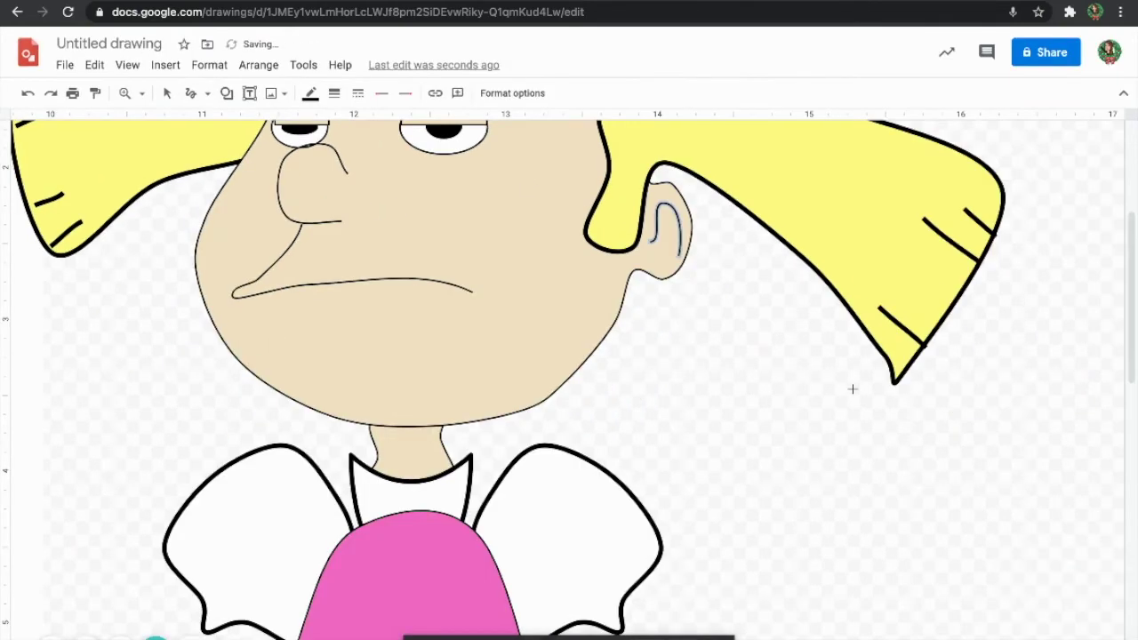
- Try to scribble an arm and hand freehand below the mash-up character's left white sleeve
scroll(852, 389, down, 2)
scroll(734, 328, left, 4)
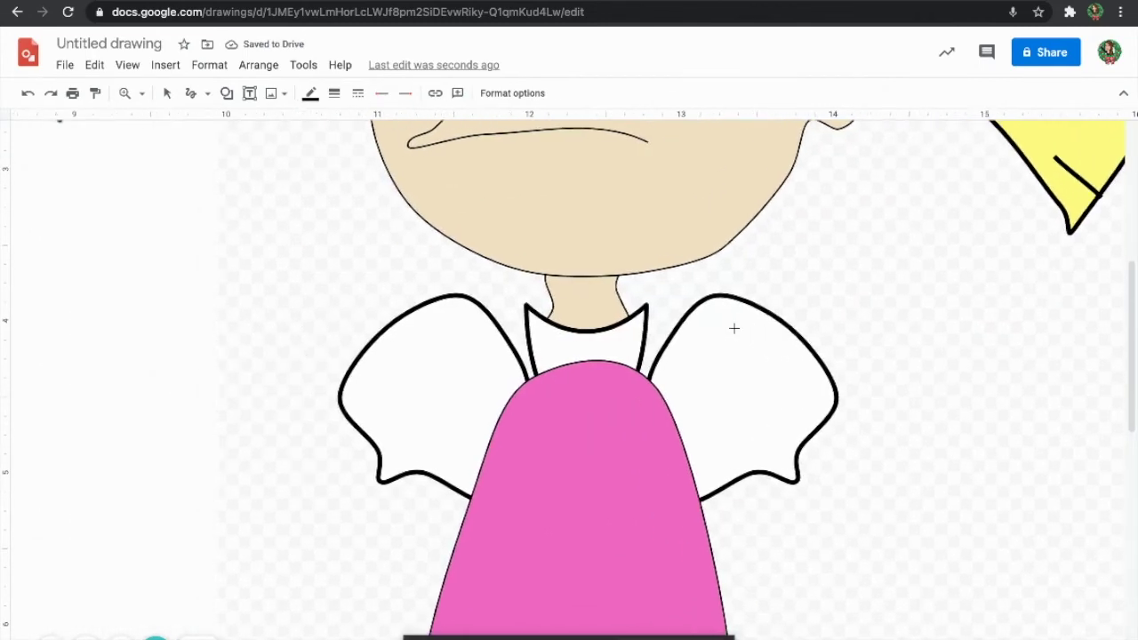
scroll(356, 303, down, 3)
scroll(356, 302, right, 2)
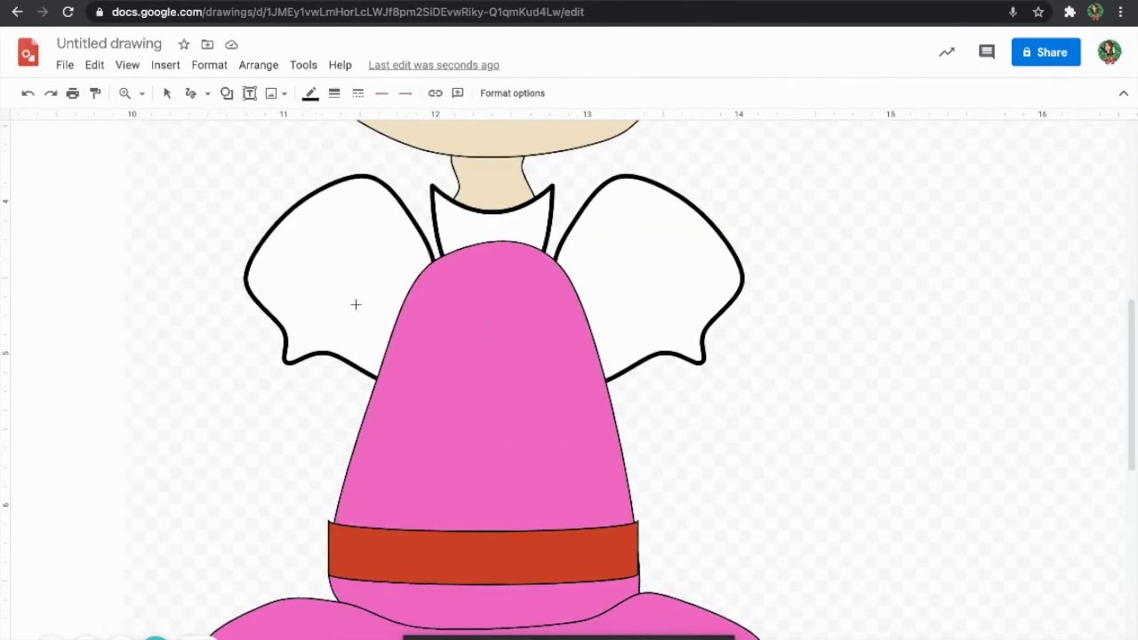
mouse_move(280, 217)
mouse_down()
mouse_move(198, 387)
mouse_move(216, 403)
mouse_up()
mouse_move(237, 430)
mouse_down()
mouse_move(266, 418)
mouse_move(304, 424)
mouse_move(299, 377)
mouse_move(334, 251)
mouse_up()
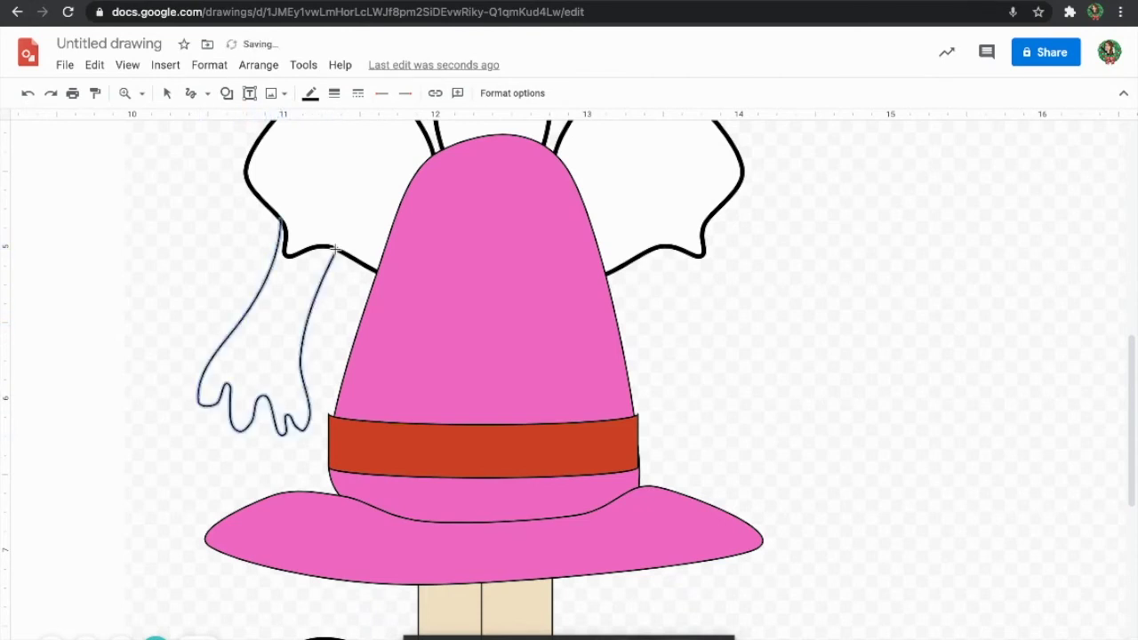
key(Delete)
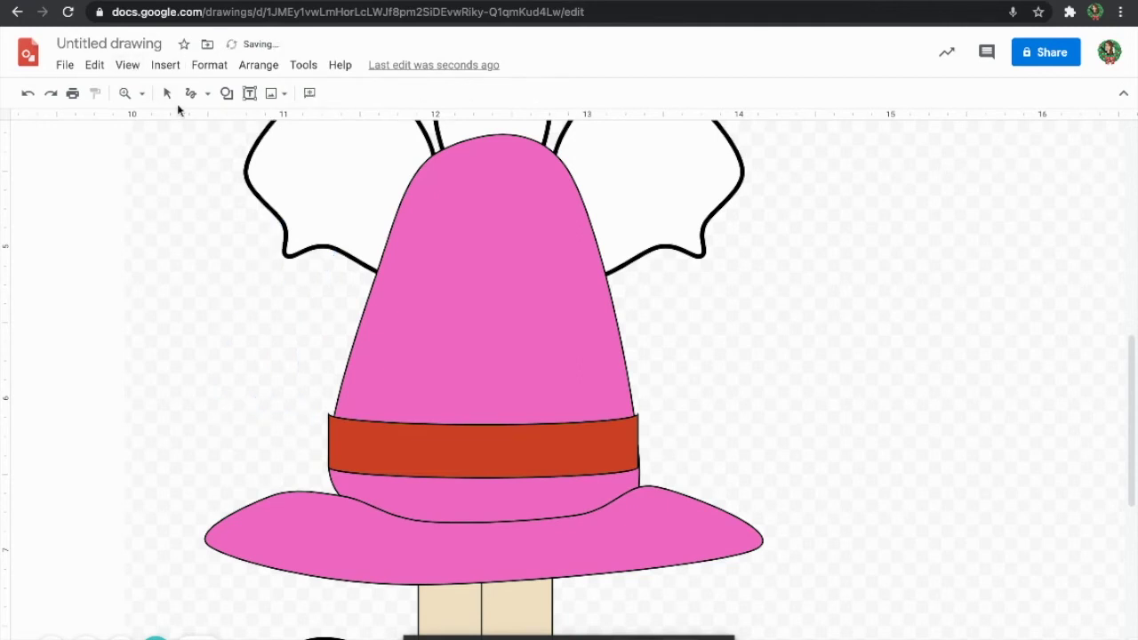
- Draw a closed arm shape with a fingered hand using the Curve tool, hanging from the left white sleeve
click(207, 94)
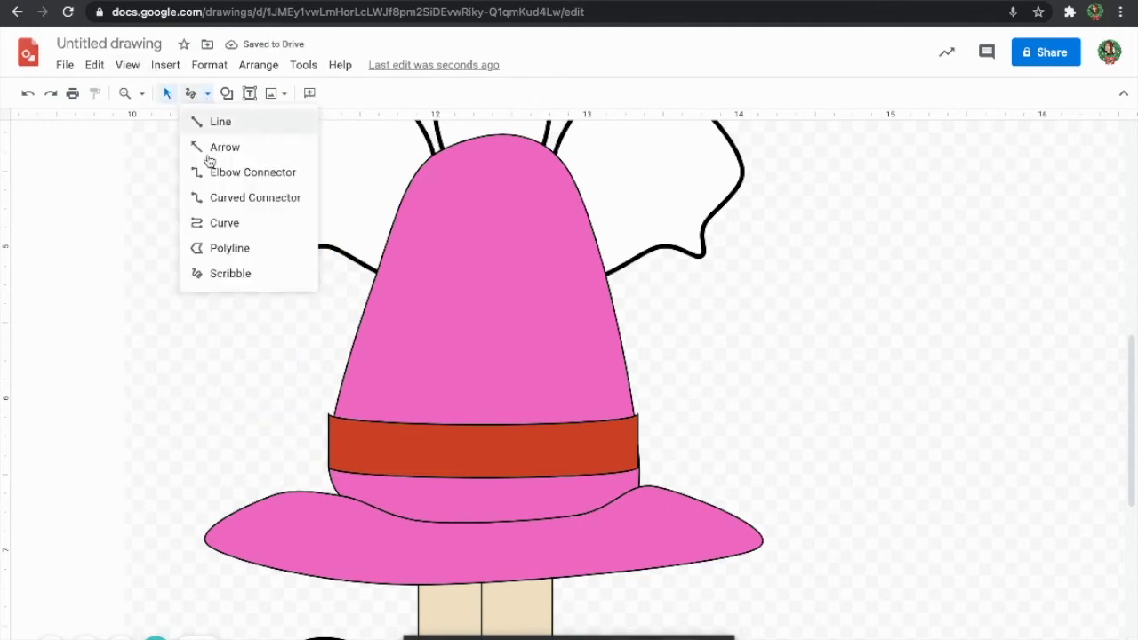
click(220, 223)
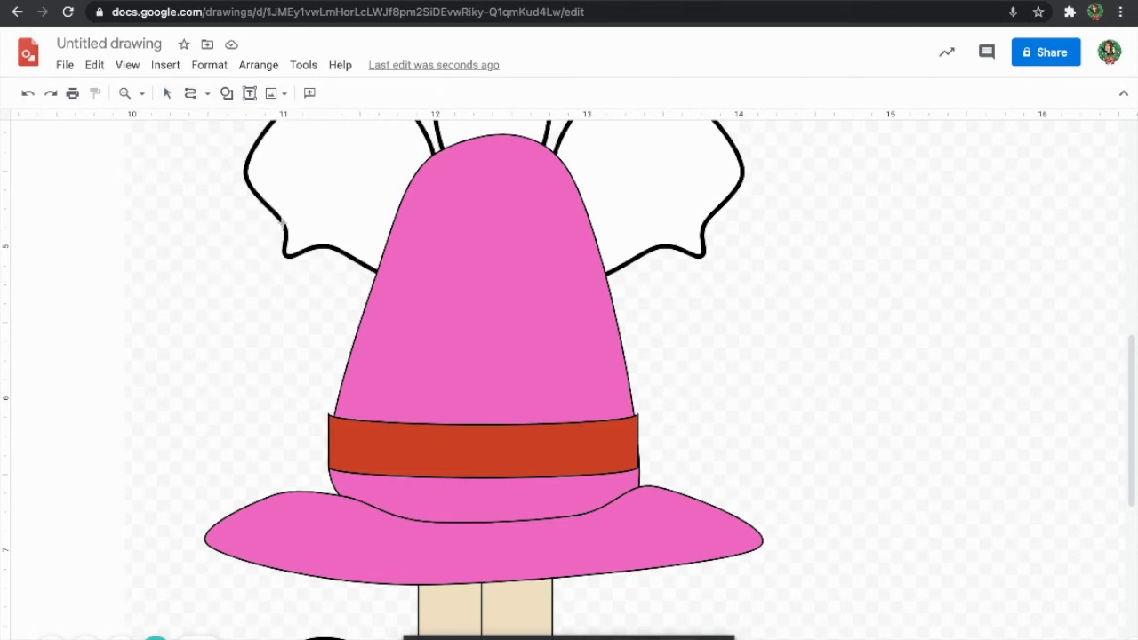
click(281, 217)
click(249, 400)
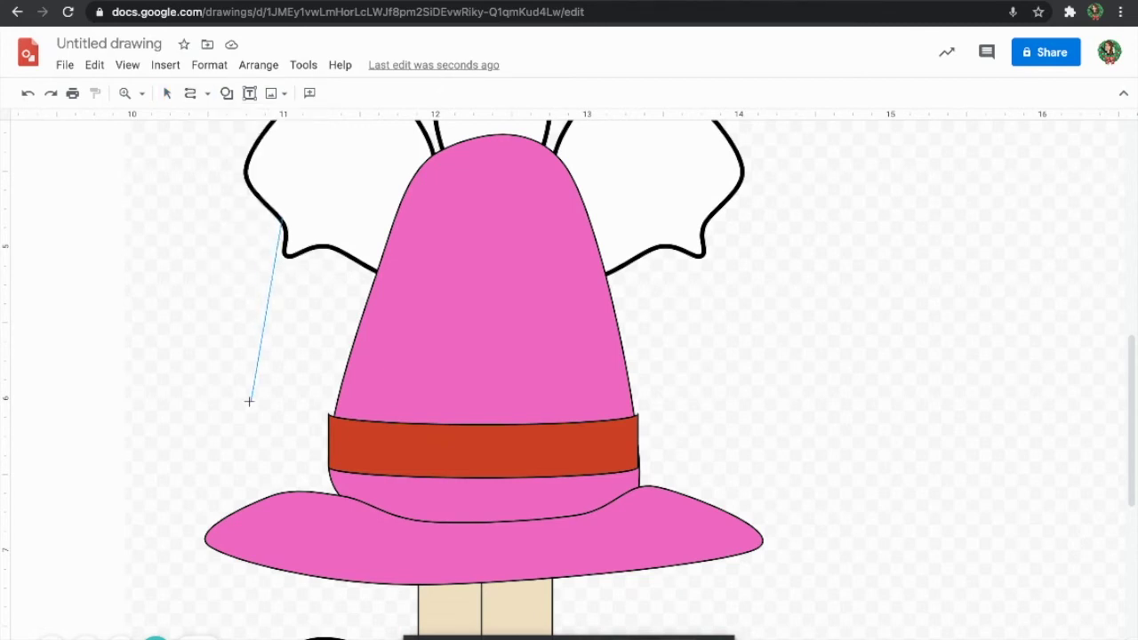
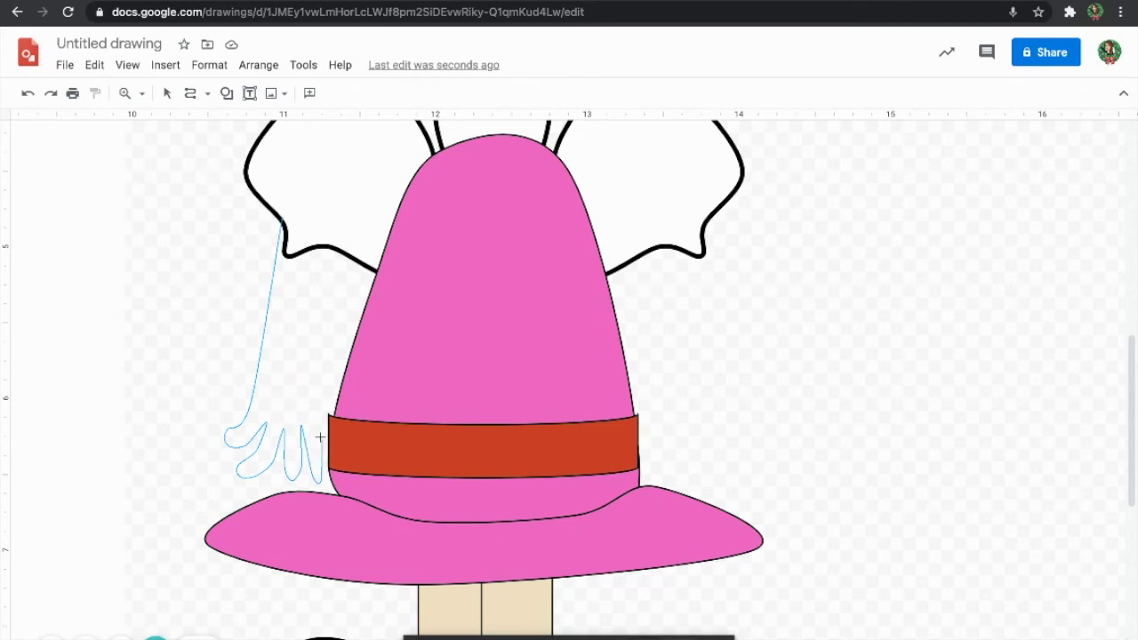
click(322, 473)
click(343, 234)
click(281, 217)
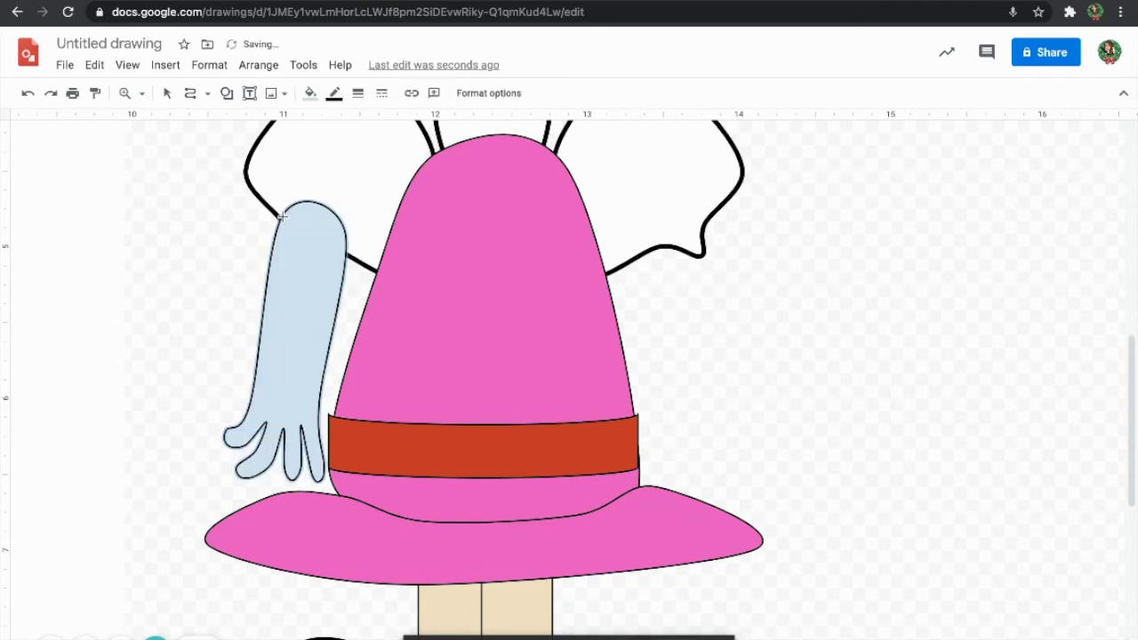
- Fill the new arm with the beige skin tone and send it behind the white sleeve
click(310, 92)
click(388, 341)
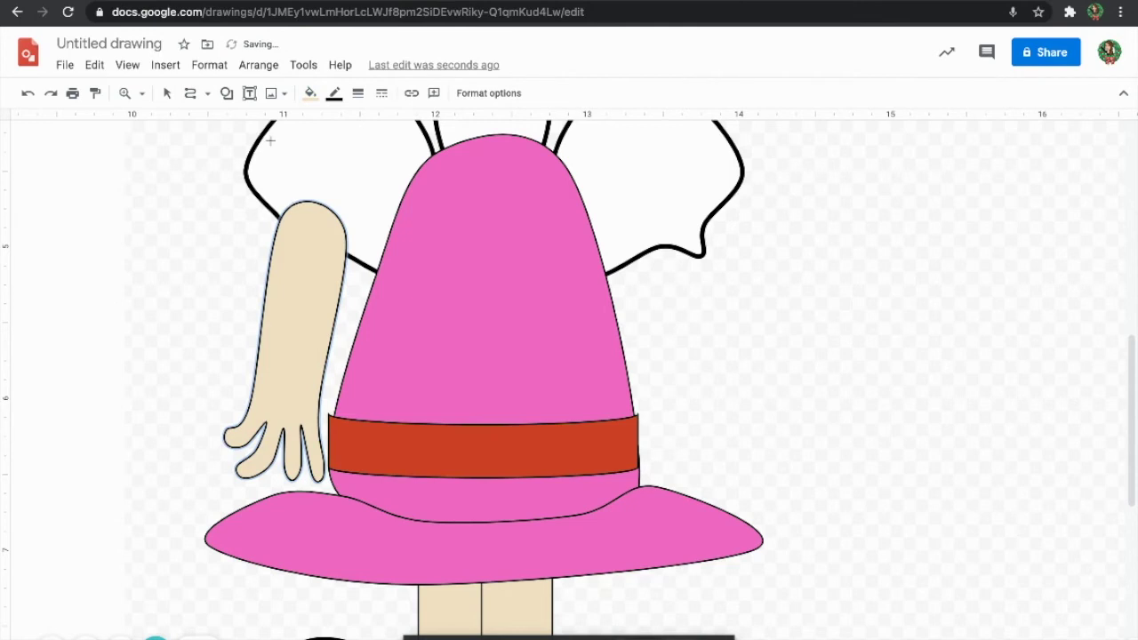
key(ctrl+shift+Down)
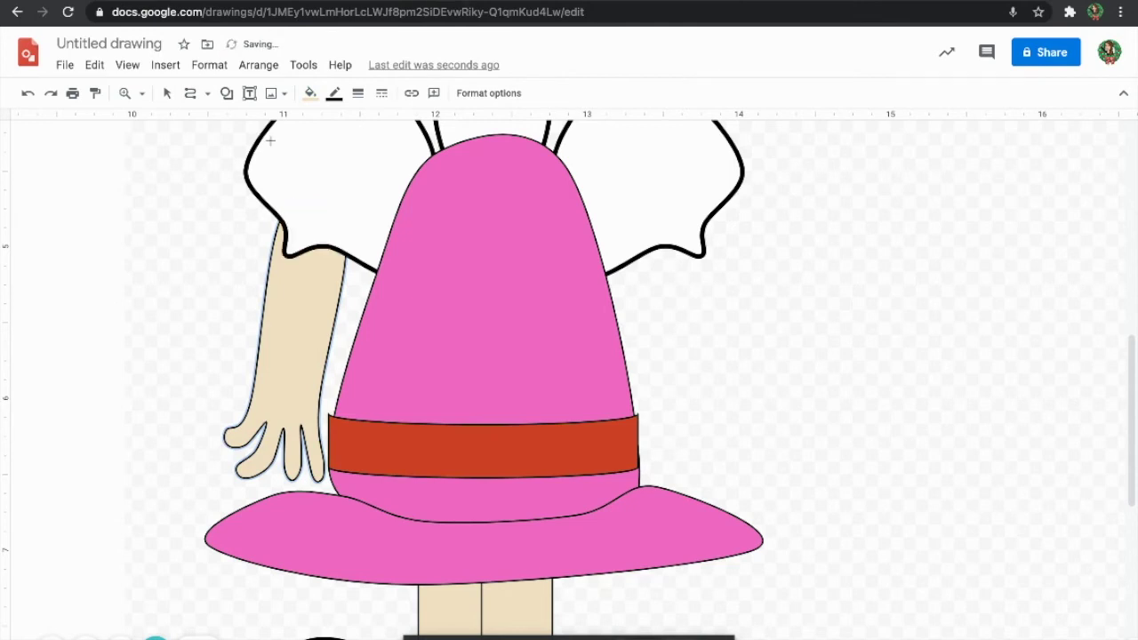
- Duplicate the arm, place the copy under the right sleeve with a slight rotation, and send it behind the clothing
click(167, 93)
click(290, 257)
key(ctrl+d)
drag(334, 306, 705, 267)
drag(684, 167, 647, 184)
click(704, 293)
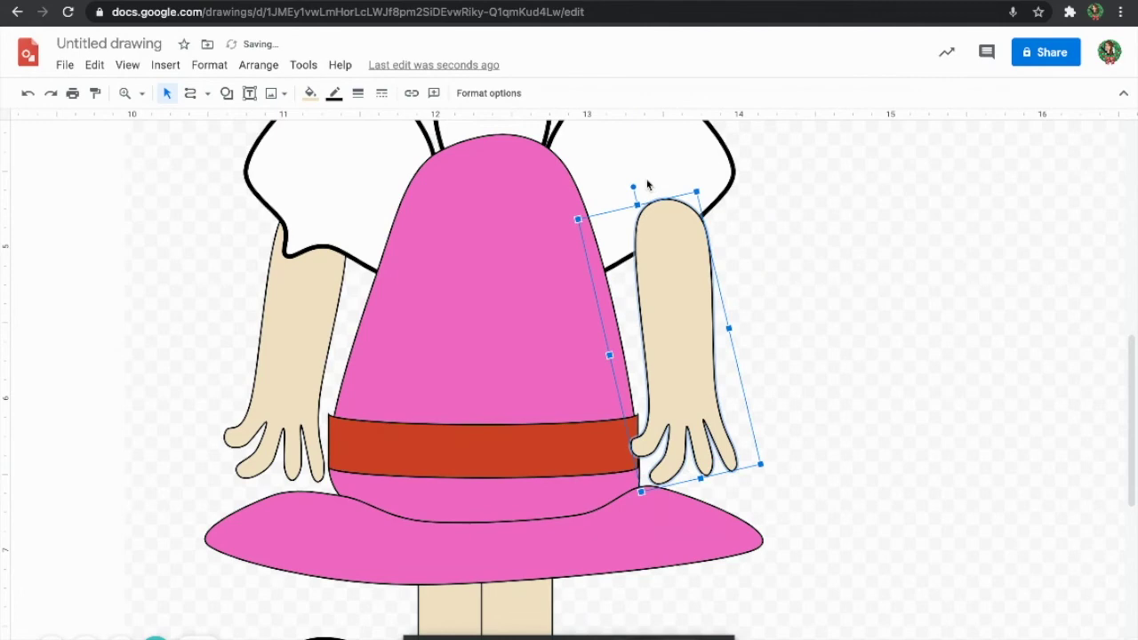
key(ctrl+shift+Down)
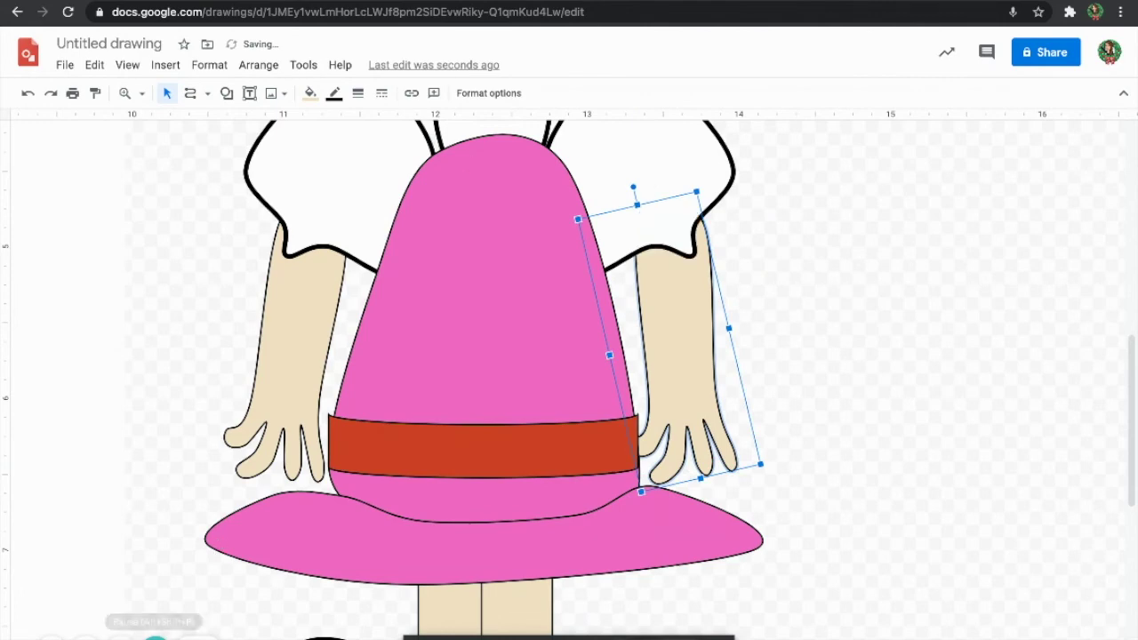
key(ctrl+alt+minus)
click(542, 569)
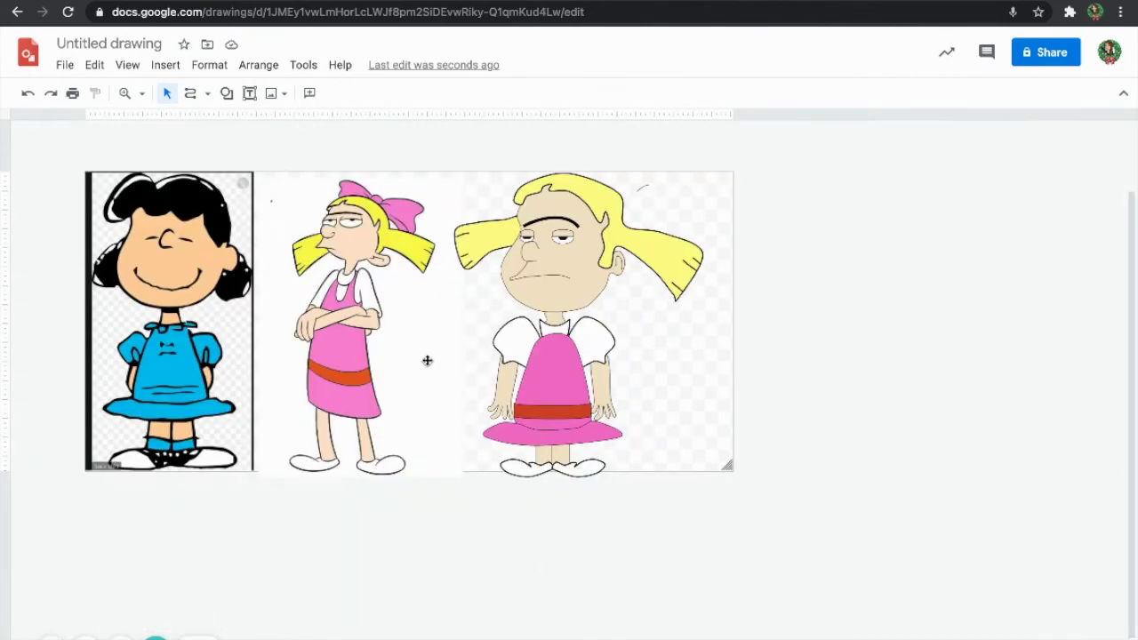
- Try to reshape the thumb and wrist of the left arm by moving its edit points
click(141, 92)
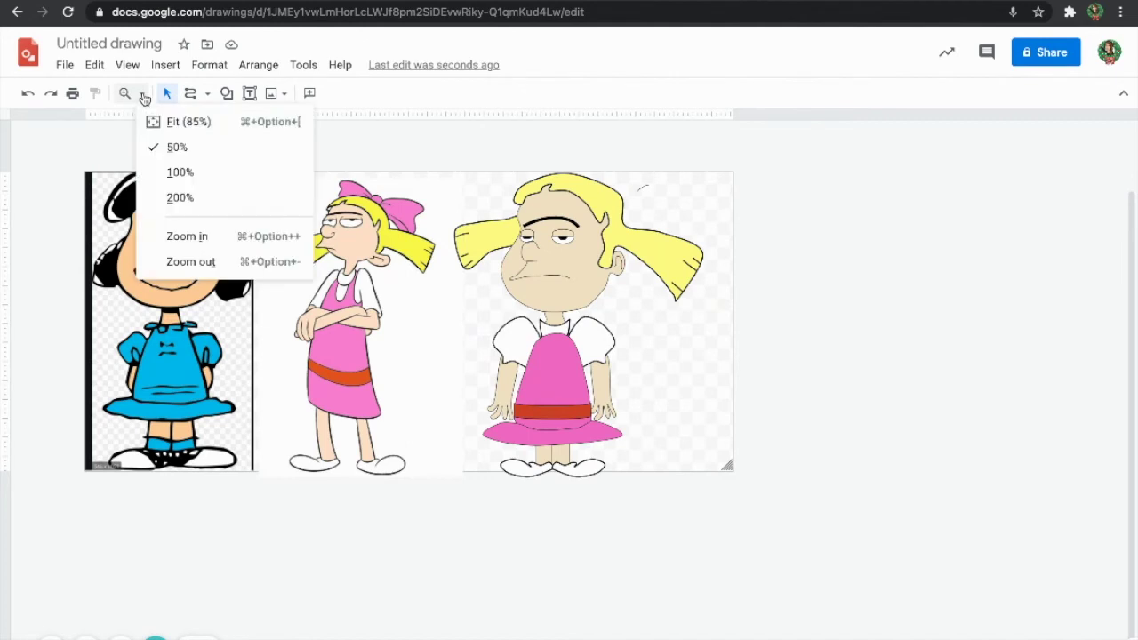
click(183, 173)
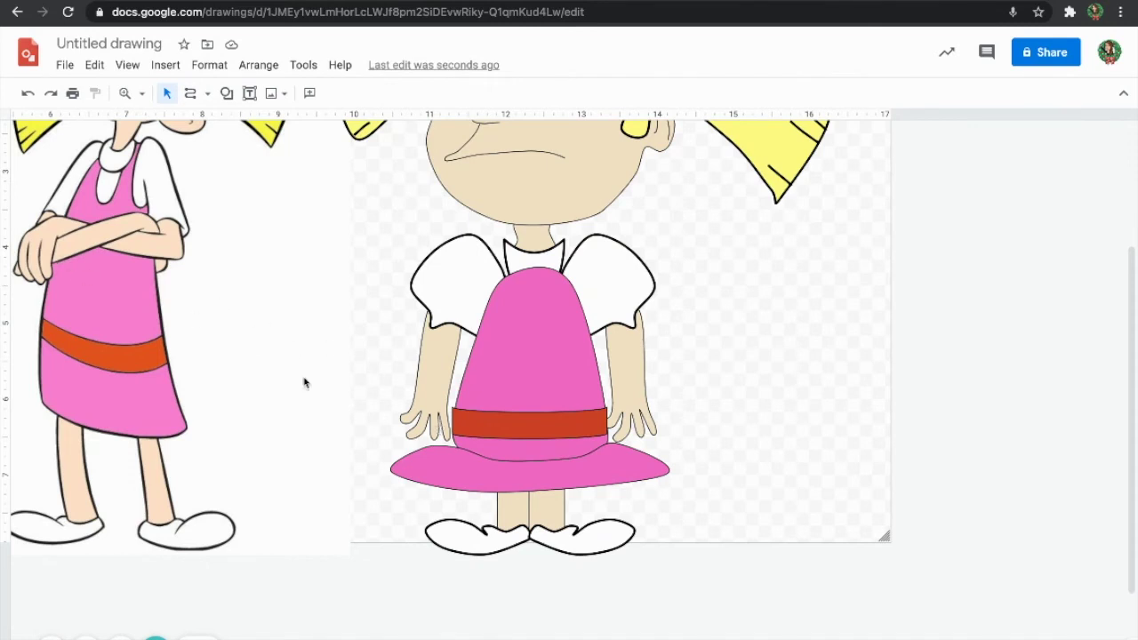
click(429, 416)
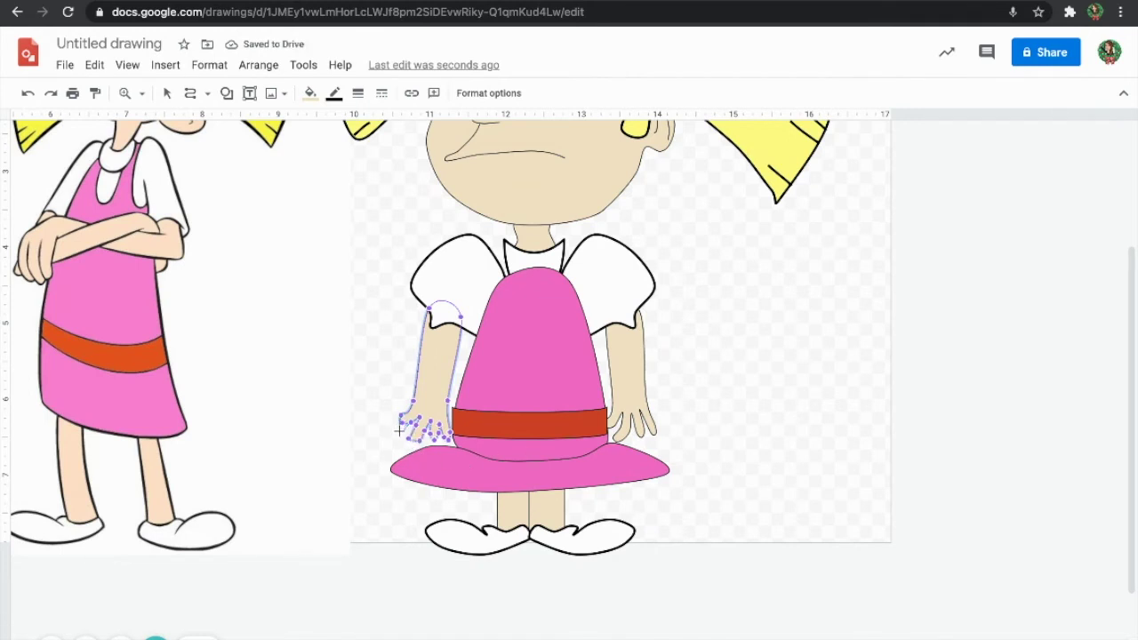
drag(400, 433, 401, 433)
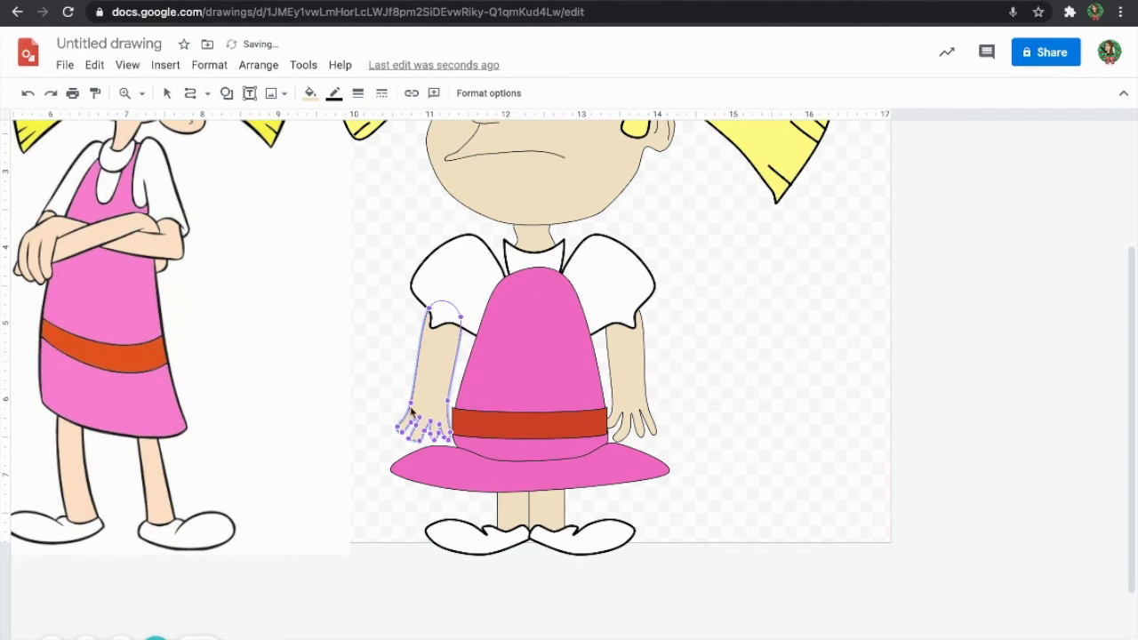
key(Escape)
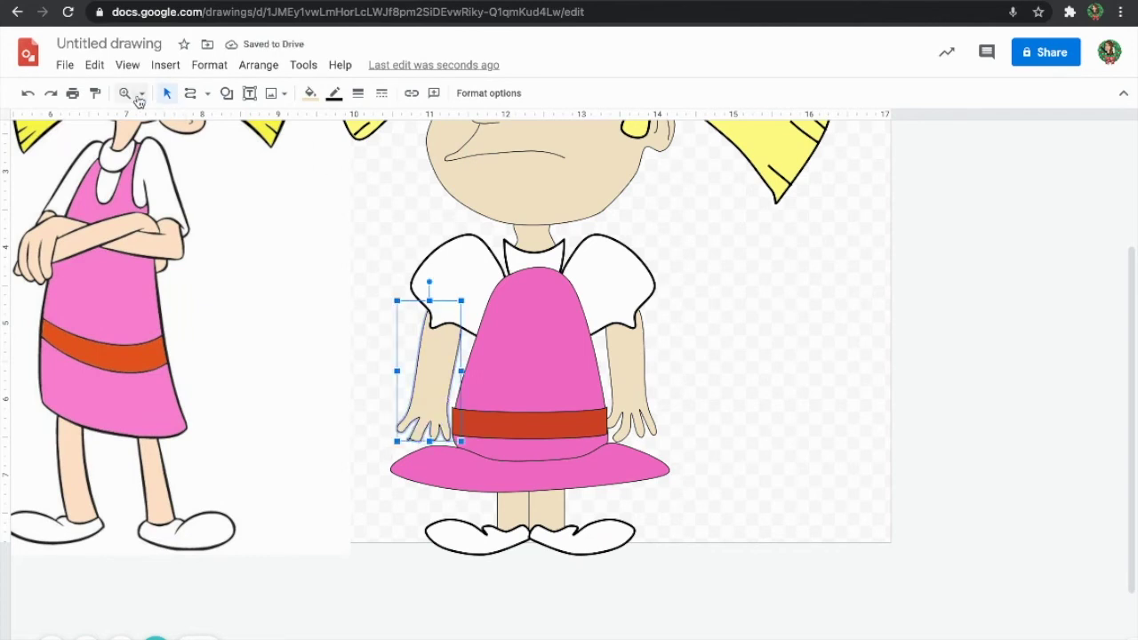
click(29, 93)
click(29, 94)
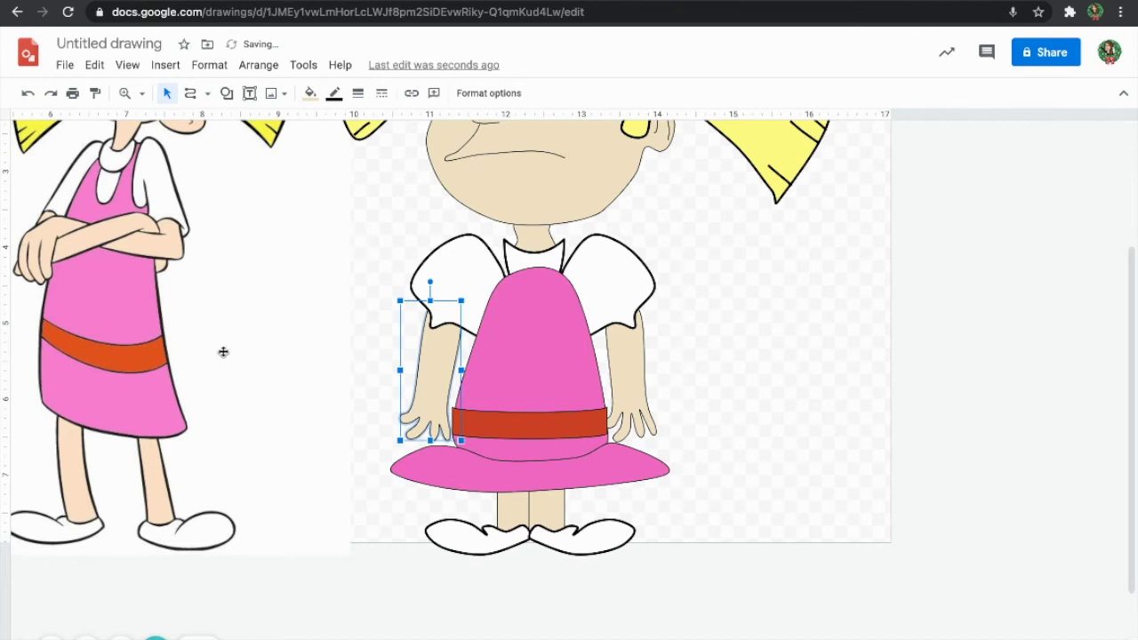
- Flip the left arm horizontally and rotate it to about 16.7° so it hangs from the sleeve
click(487, 93)
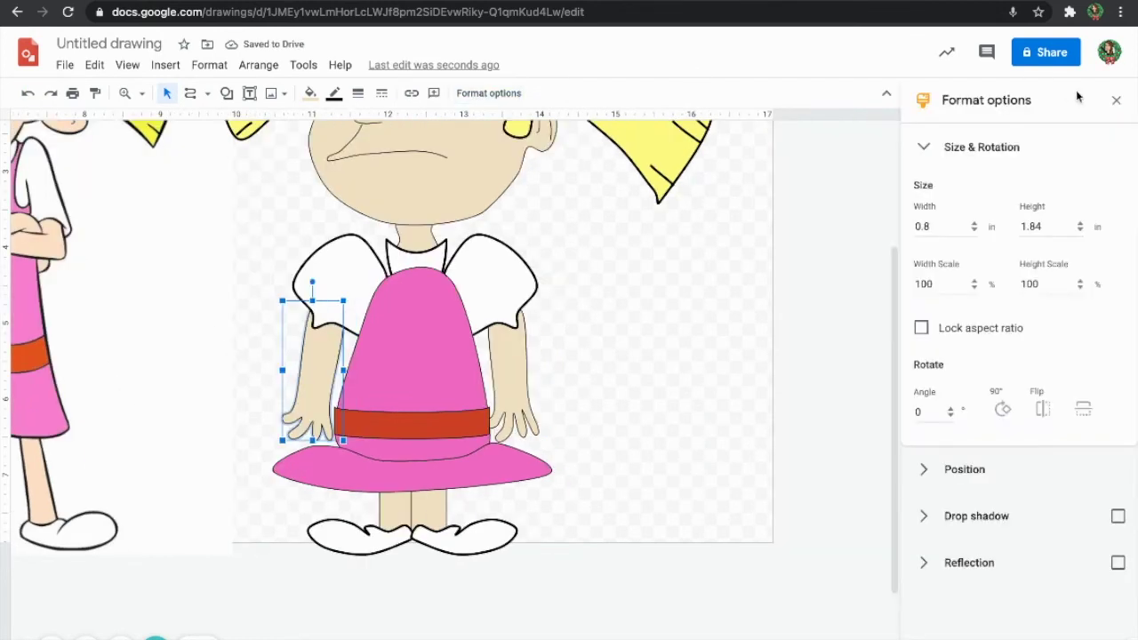
click(1053, 412)
click(1053, 413)
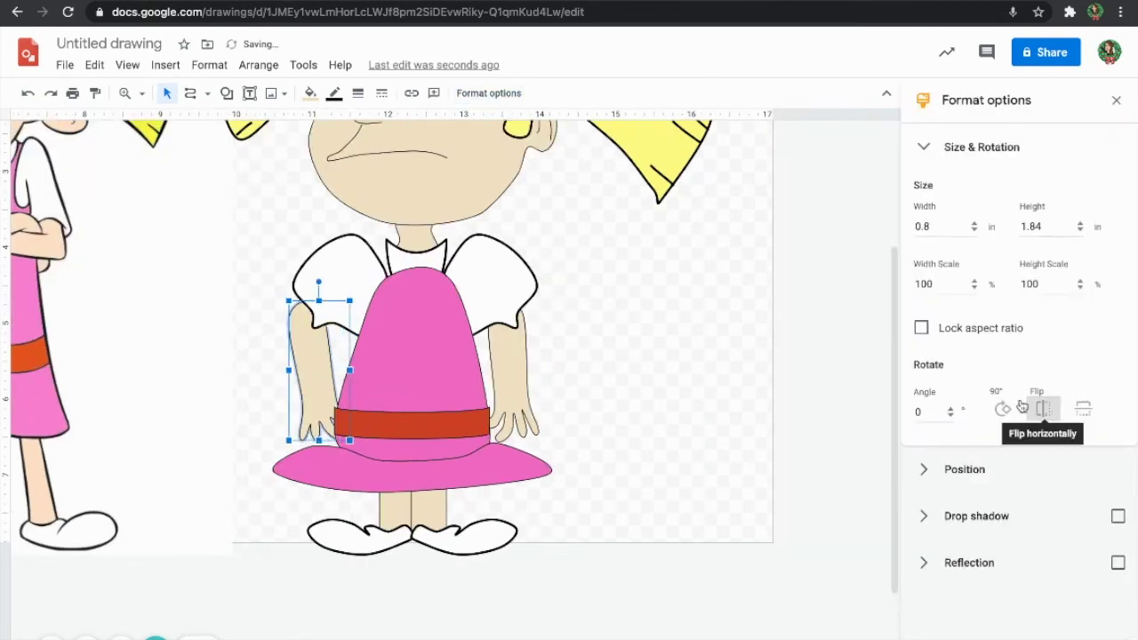
drag(318, 281, 345, 289)
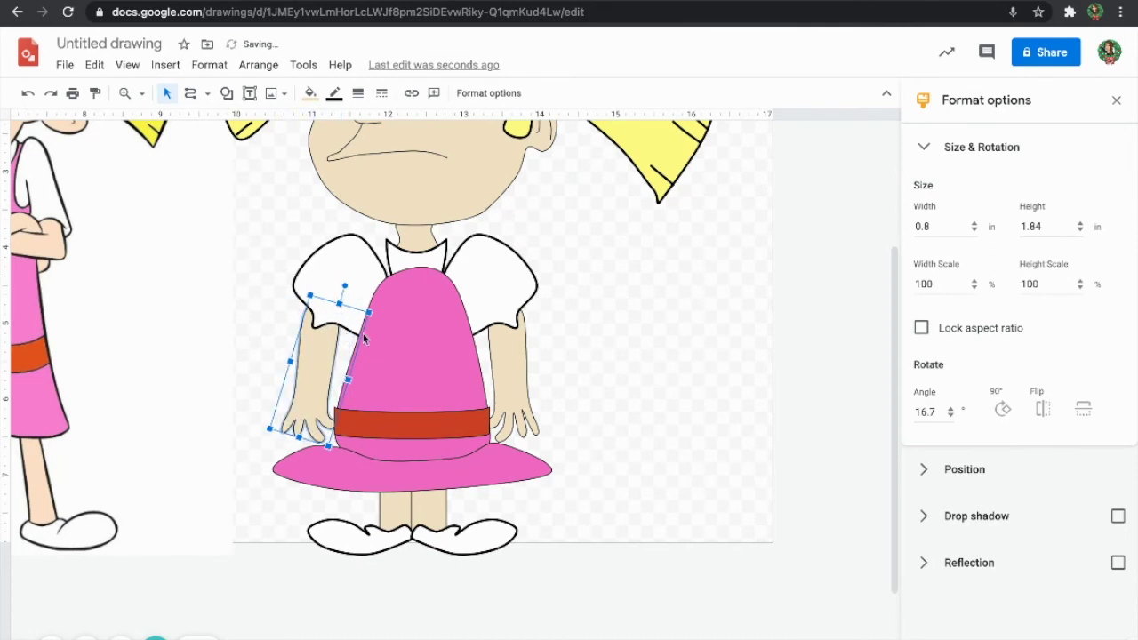
click(663, 388)
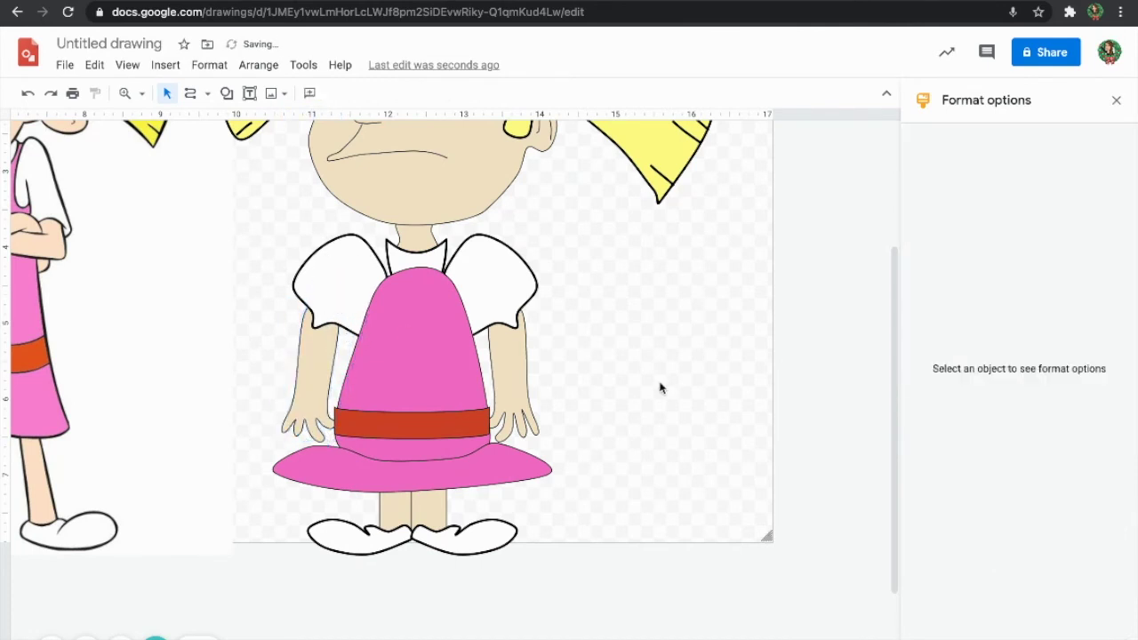
- Move both reference character images away from the mash-up character, off the left side of the canvas
click(142, 93)
click(173, 145)
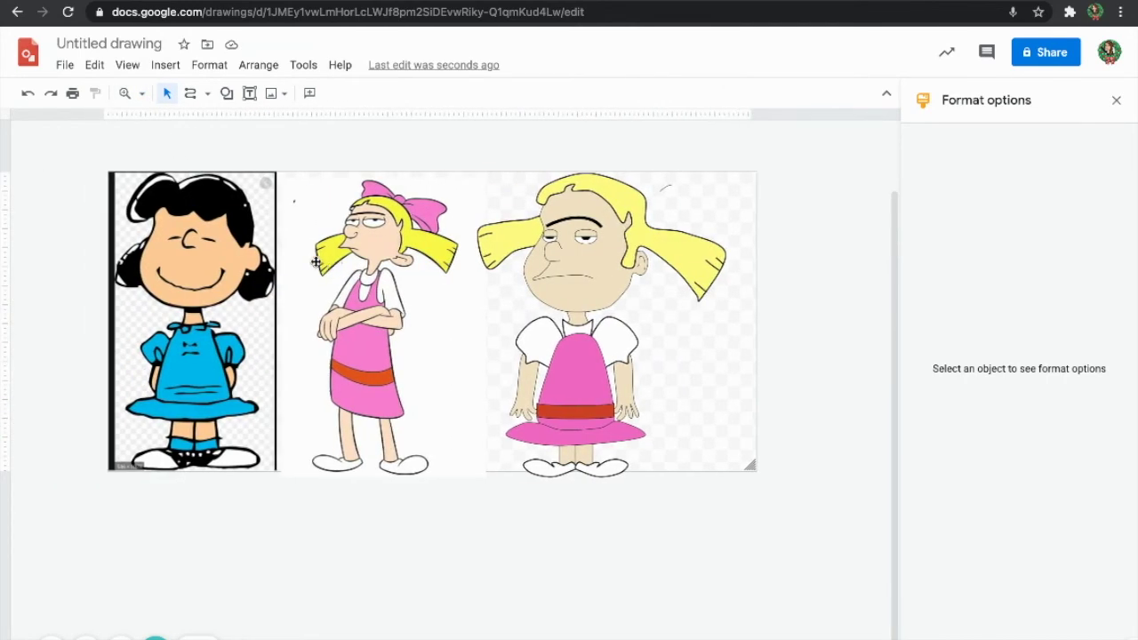
click(250, 95)
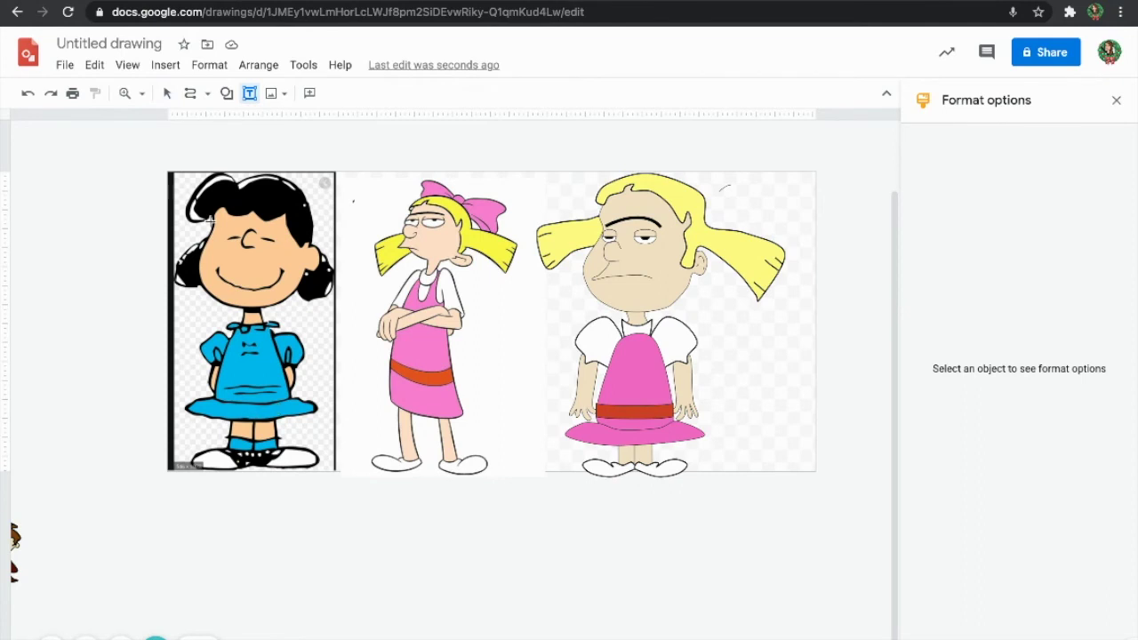
click(167, 94)
drag(273, 256, 95, 254)
drag(365, 345, 36, 478)
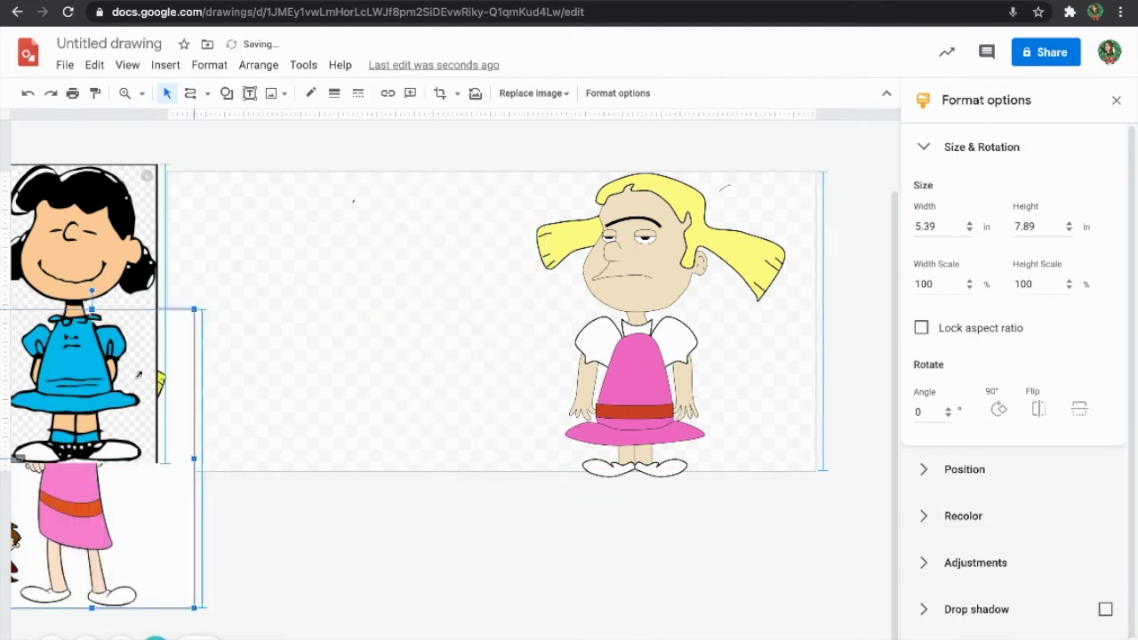
- Shrink both reference character images to small thumbnails and park them side by side off the canvas's left edge
drag(192, 311, 263, 514)
click(82, 331)
drag(158, 166, 71, 319)
drag(52, 368, 406, 555)
drag(150, 508, 491, 597)
drag(419, 505, 301, 569)
drag(256, 602, 142, 392)
drag(377, 614, 187, 560)
drag(86, 373, 55, 374)
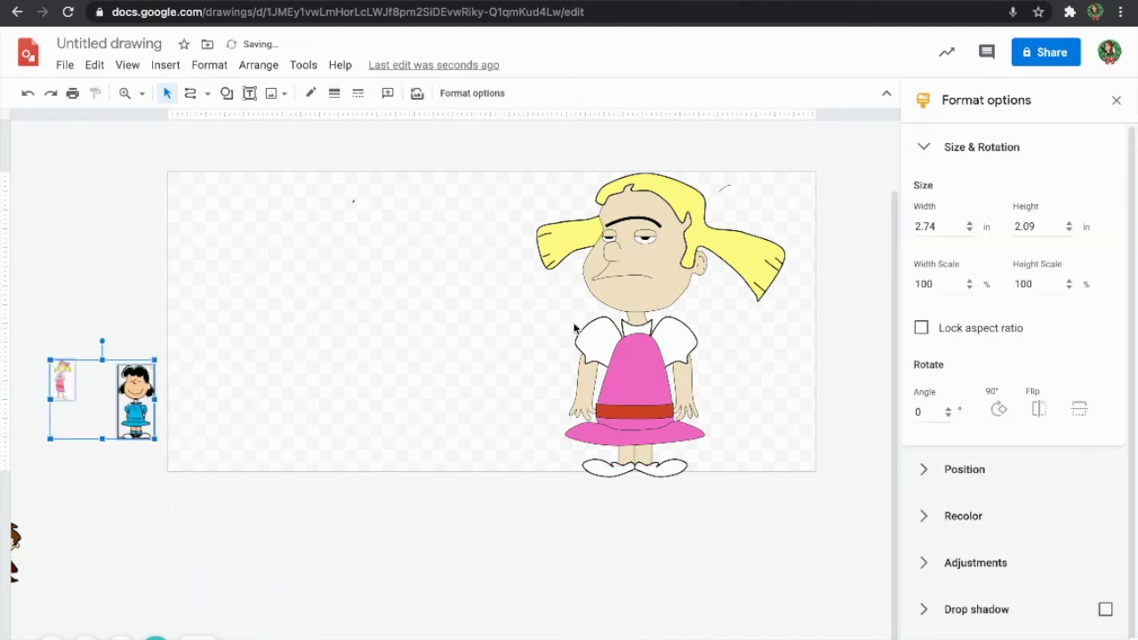
- Select the whole mash-up character and move it to the left edge of the canvas
drag(801, 175, 539, 504)
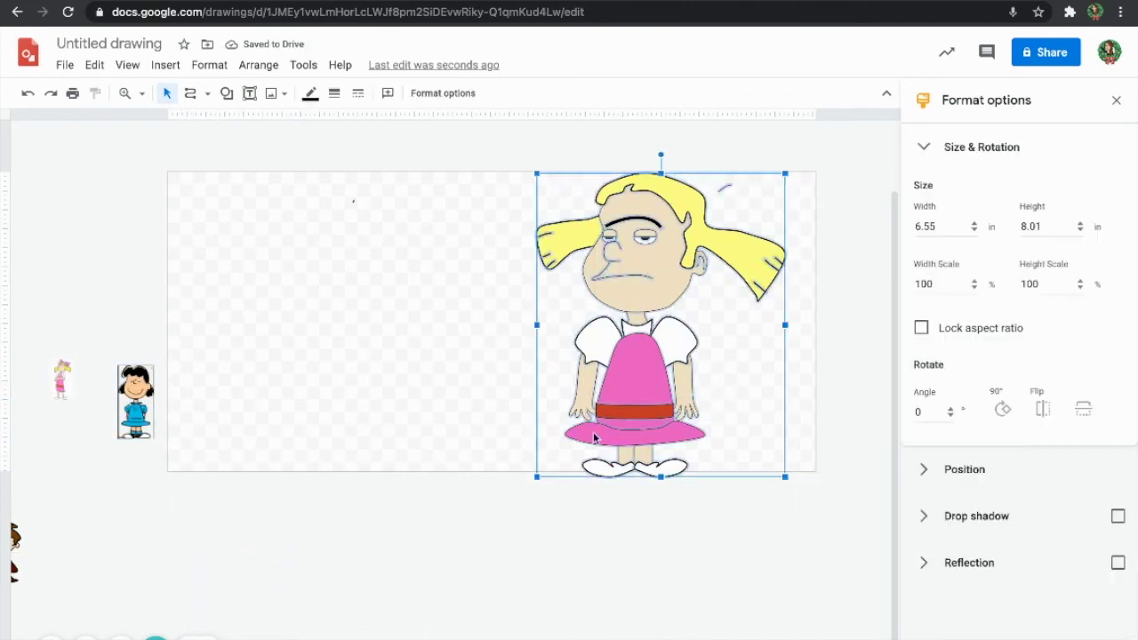
drag(382, 388, 280, 401)
click(814, 446)
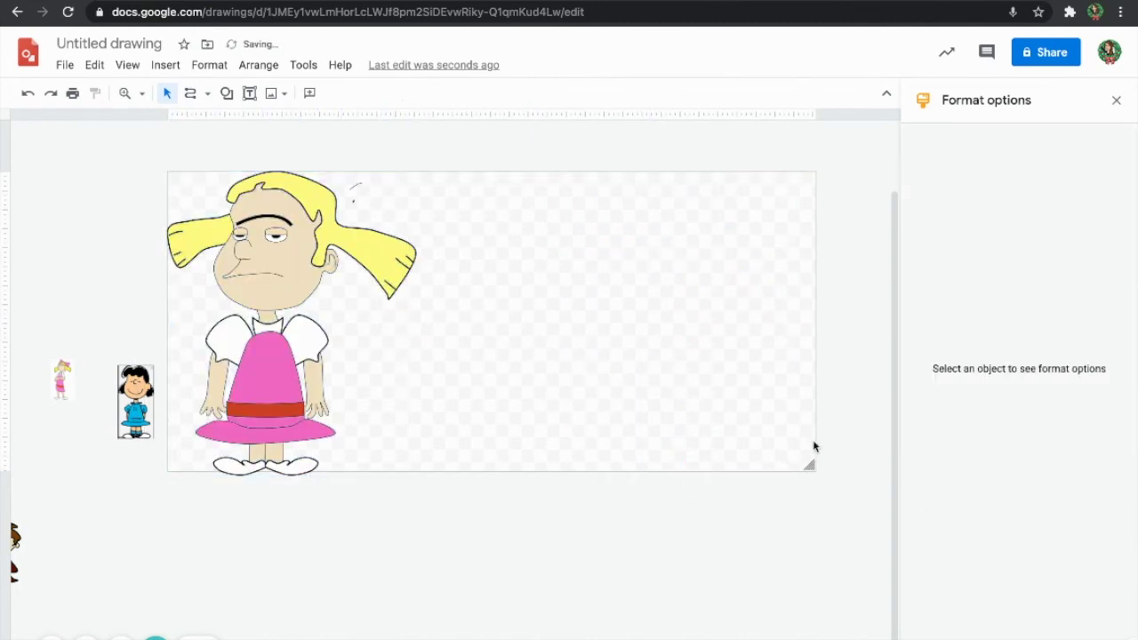
- Shrink the canvas to a portrait area just around the character and centre the character on it
mouse_move(812, 468)
mouse_down()
mouse_move(582, 541)
mouse_move(447, 511)
mouse_move(169, 171)
mouse_up()
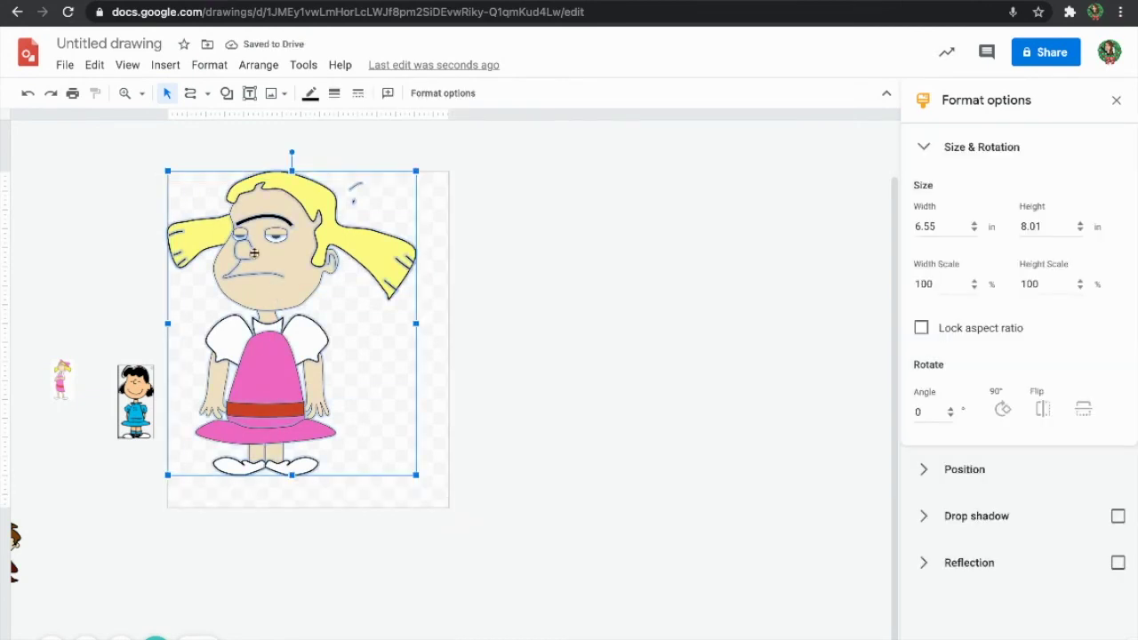
drag(281, 283, 301, 298)
click(450, 244)
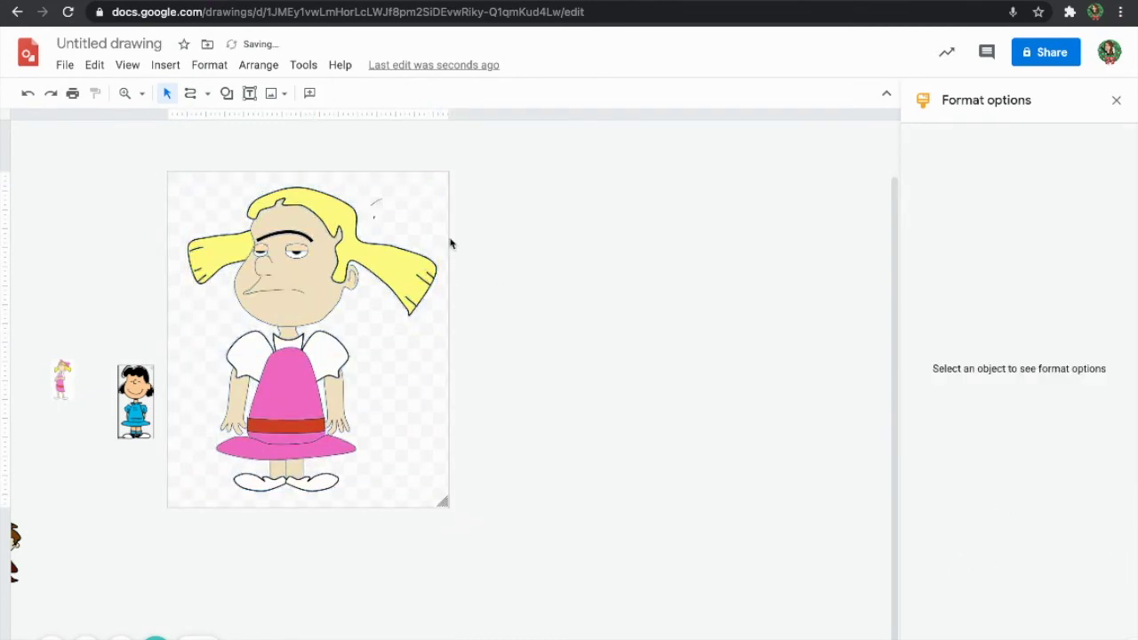
- Delete the two stray marks beside the character's head
click(374, 193)
click(457, 152)
click(379, 216)
key(Escape)
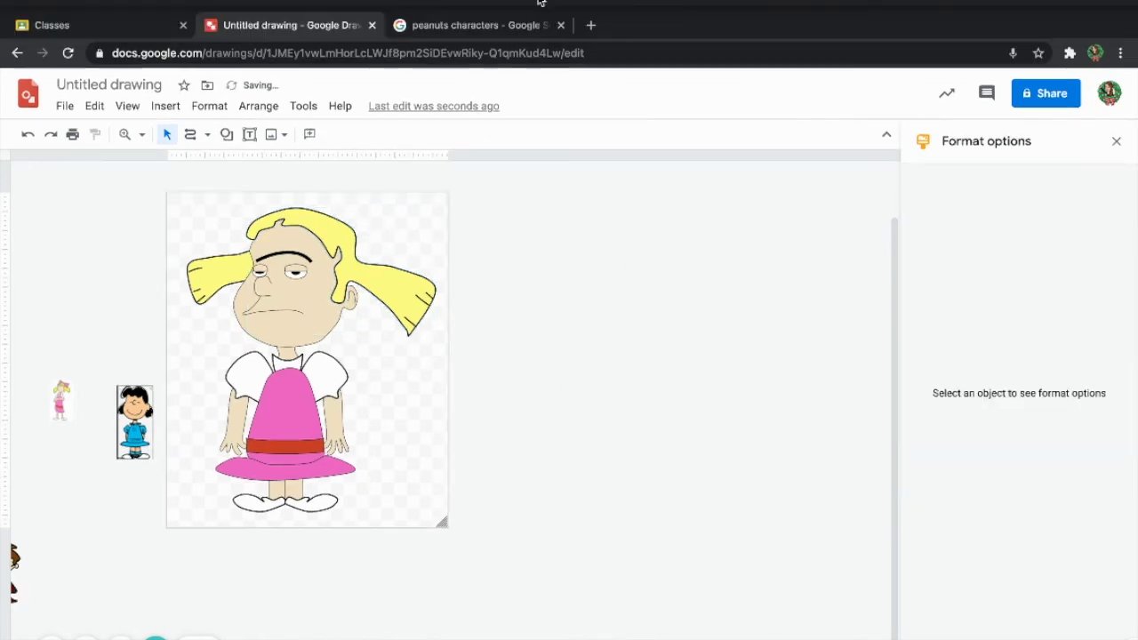
click(166, 65)
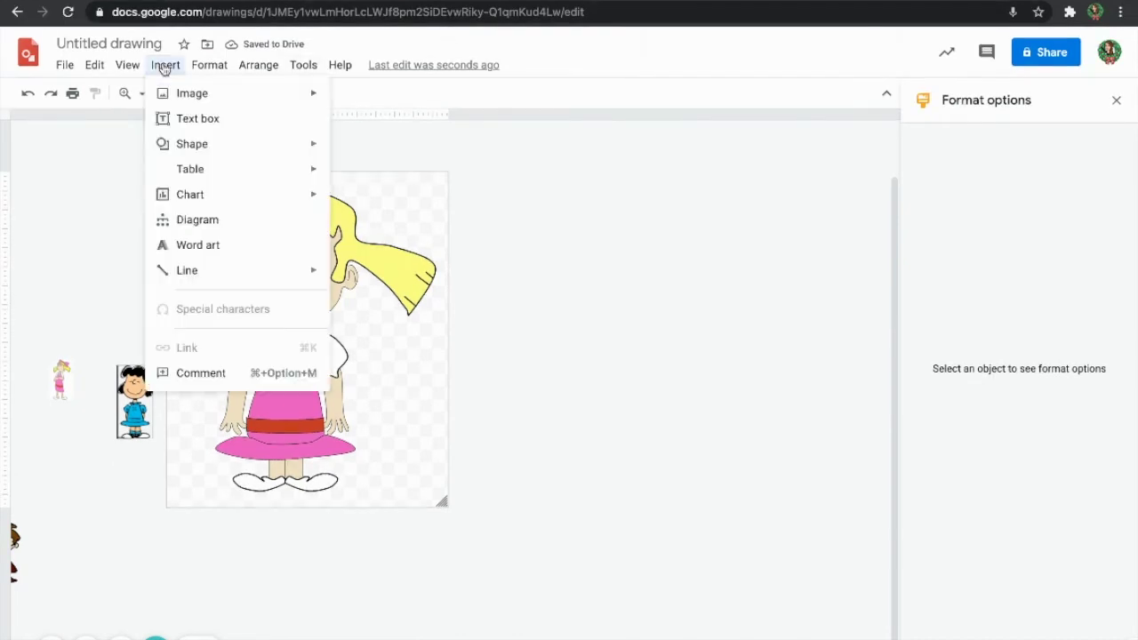
mouse_move(191, 92)
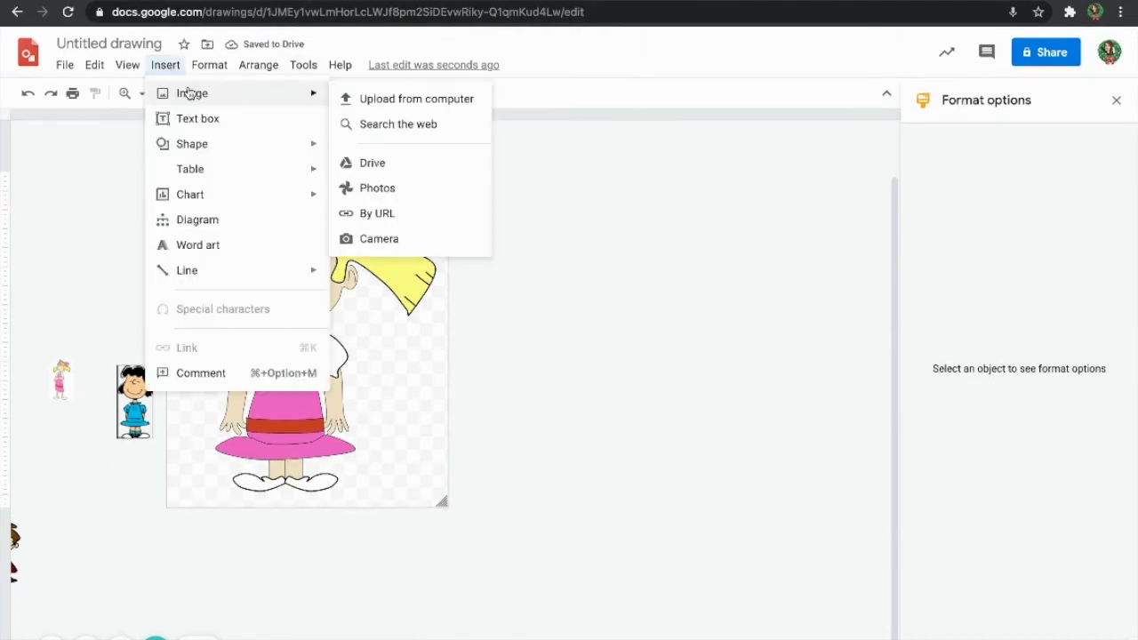
click(406, 125)
click(1110, 103)
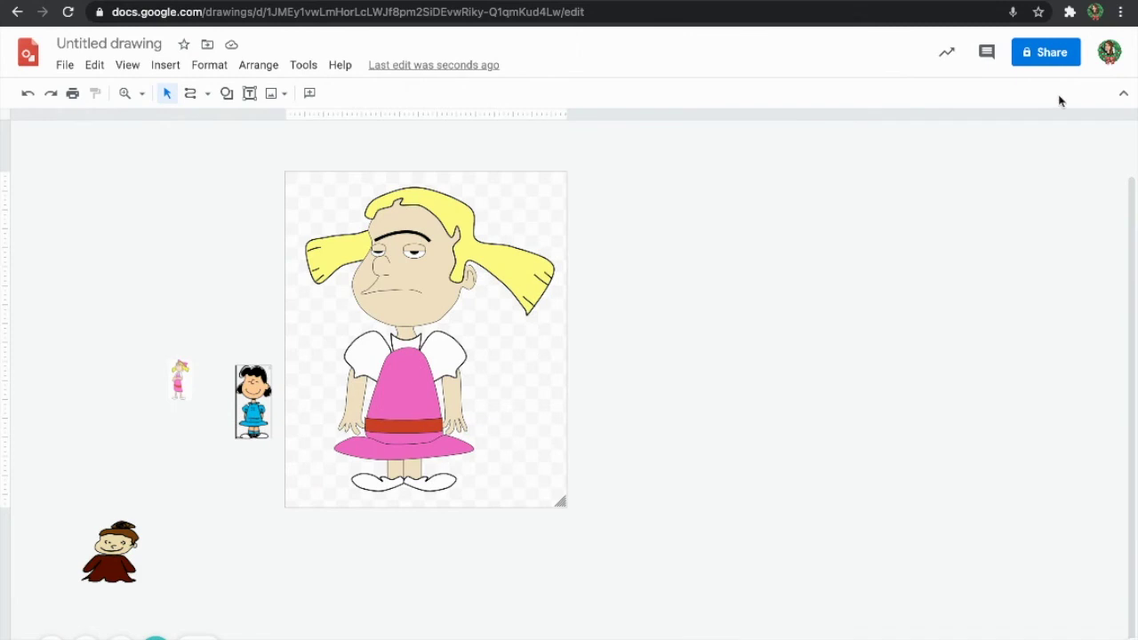
- Search the web for "Hey Arnold" images and look through the results for a background picture
click(210, 65)
mouse_move(165, 65)
mouse_move(190, 92)
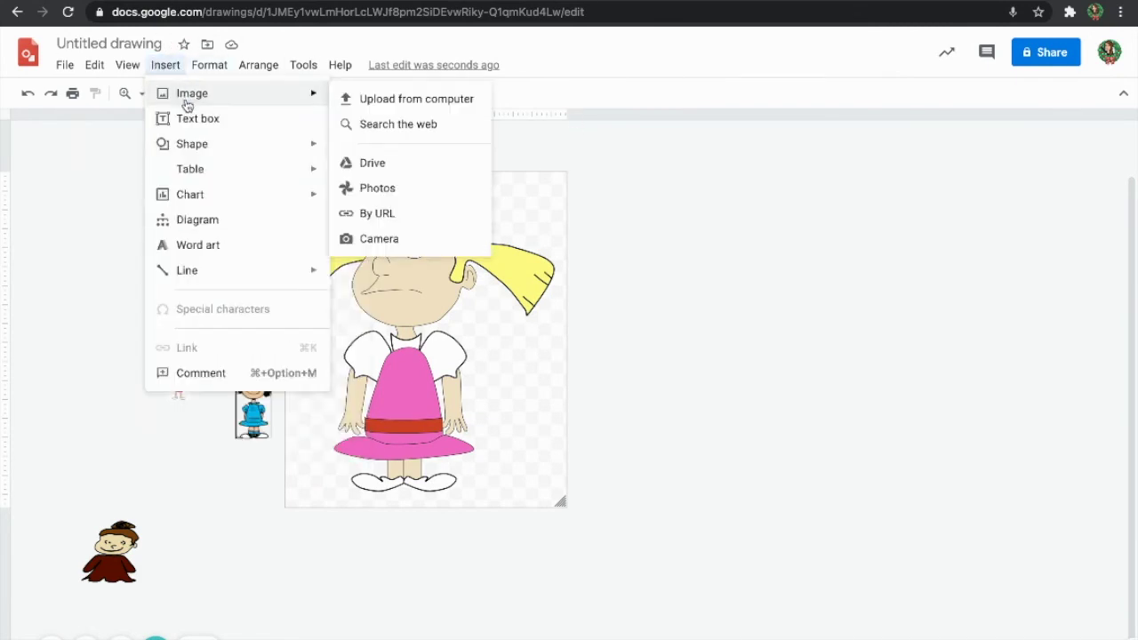
click(402, 125)
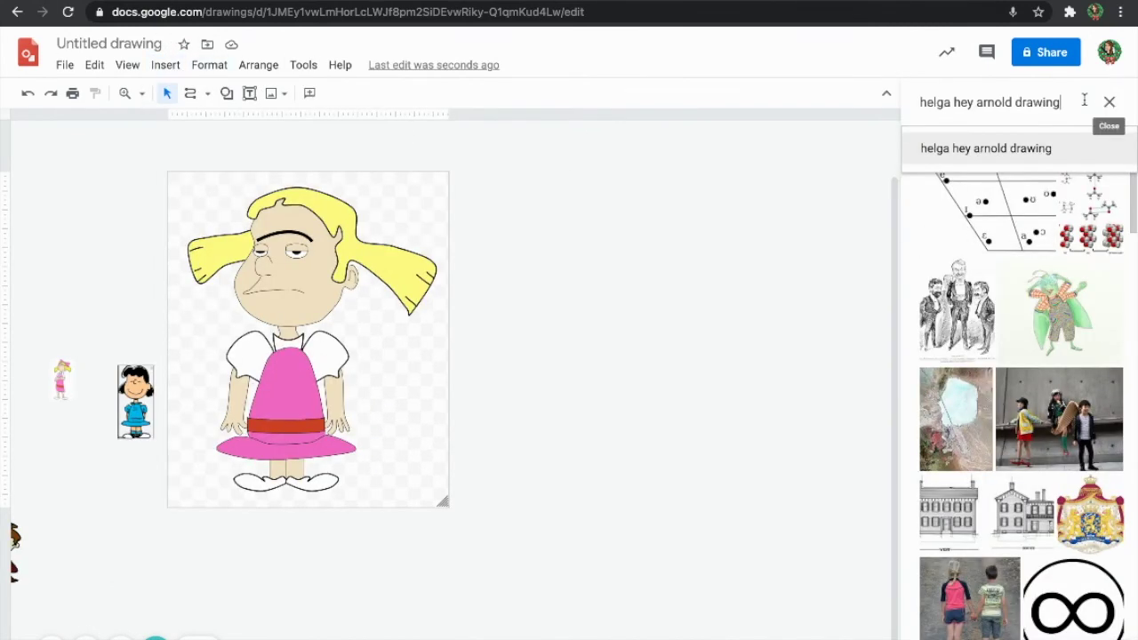
key(BackSpace)
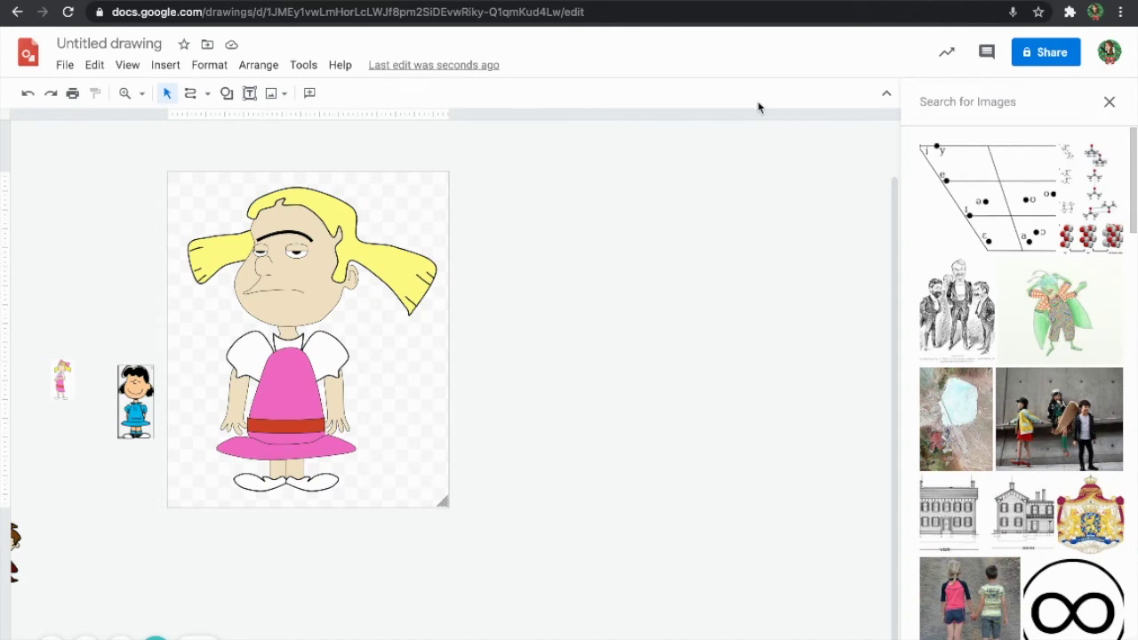
text(Hey Arnol)
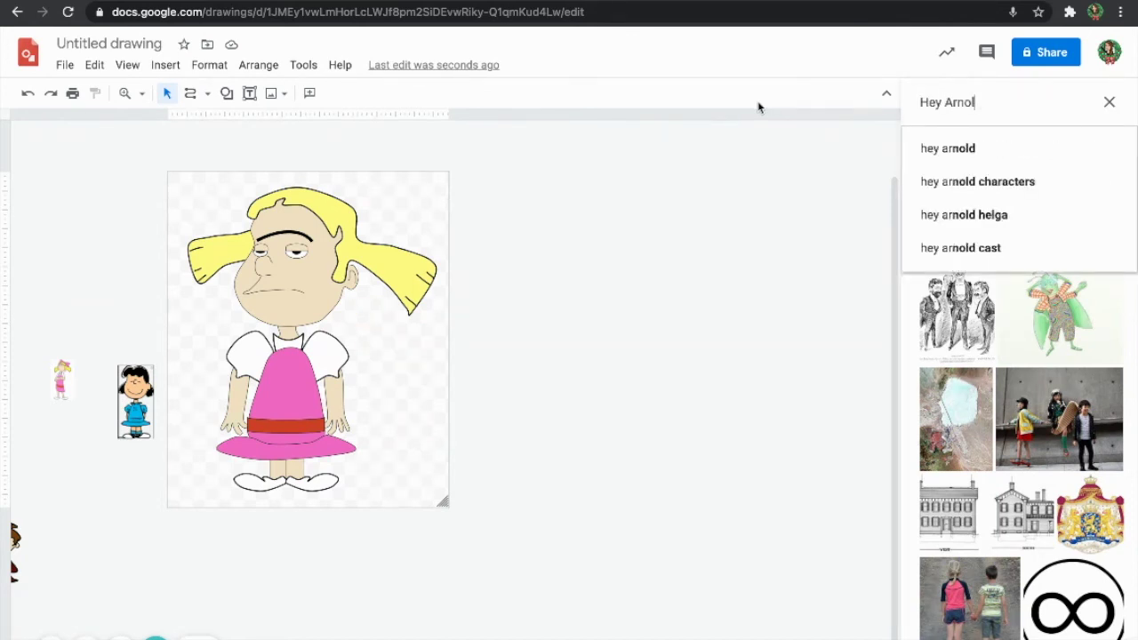
text(d)
key(Return)
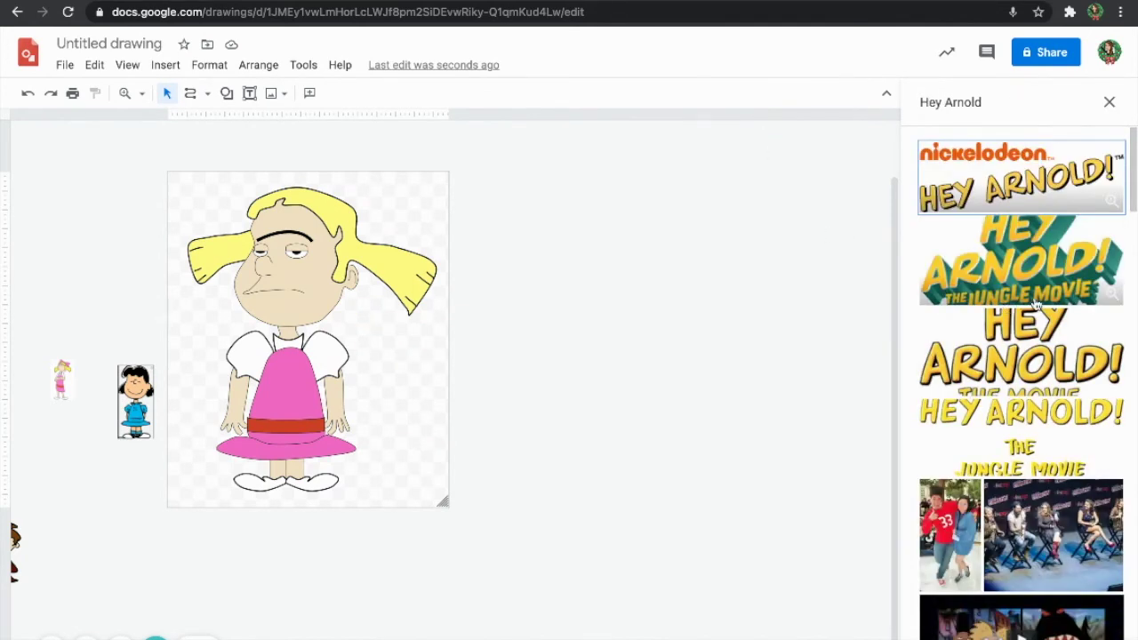
scroll(1035, 305, down, 3)
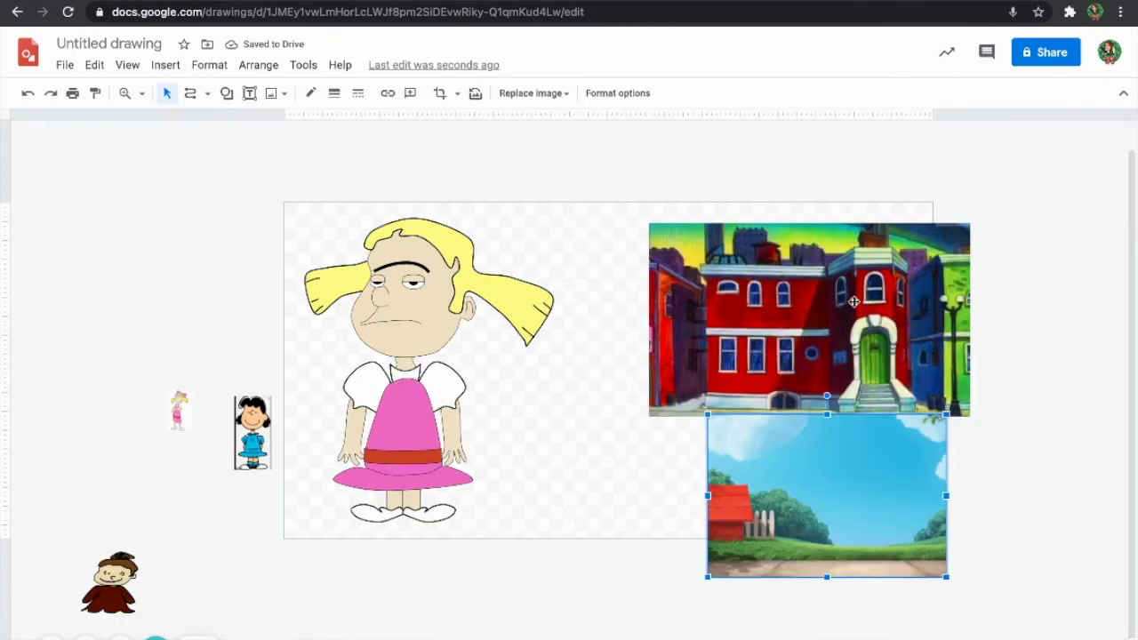
- Try the red building image as a widened backdrop behind the character, and park it shrunk beside the reference images
click(843, 313)
drag(843, 313, 496, 298)
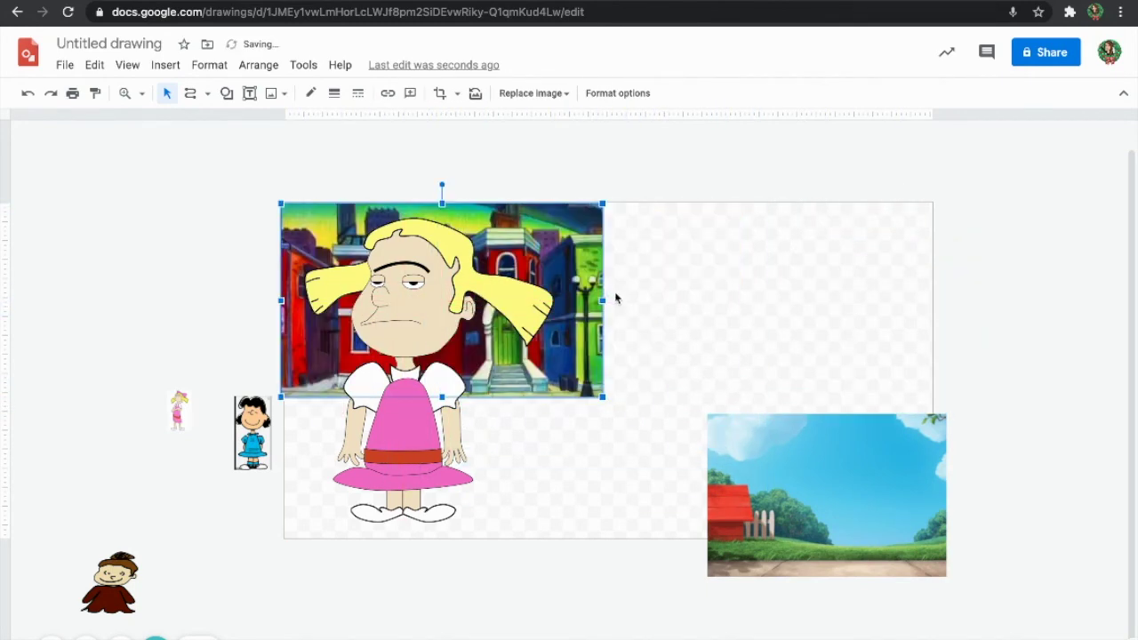
drag(606, 300, 814, 303)
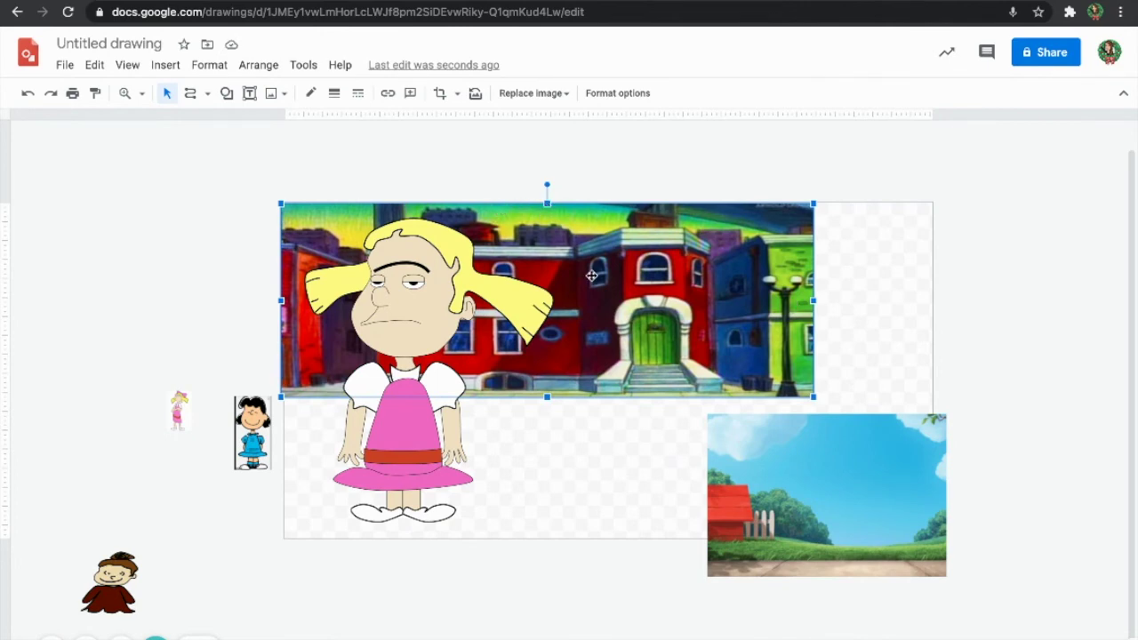
drag(591, 275, 551, 345)
drag(616, 230, 150, 349)
- Place the park image behind the character, enlarged to the canvas height, and trim the canvas to the image's width
drag(782, 475, 378, 294)
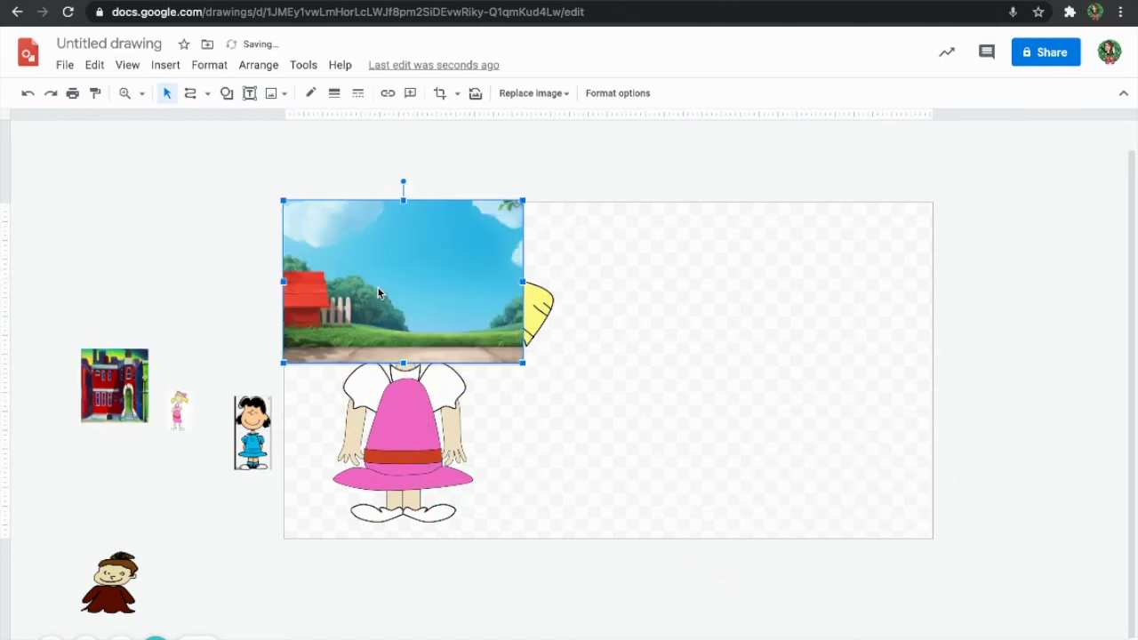
key(ctrl+Down)
drag(524, 364, 782, 482)
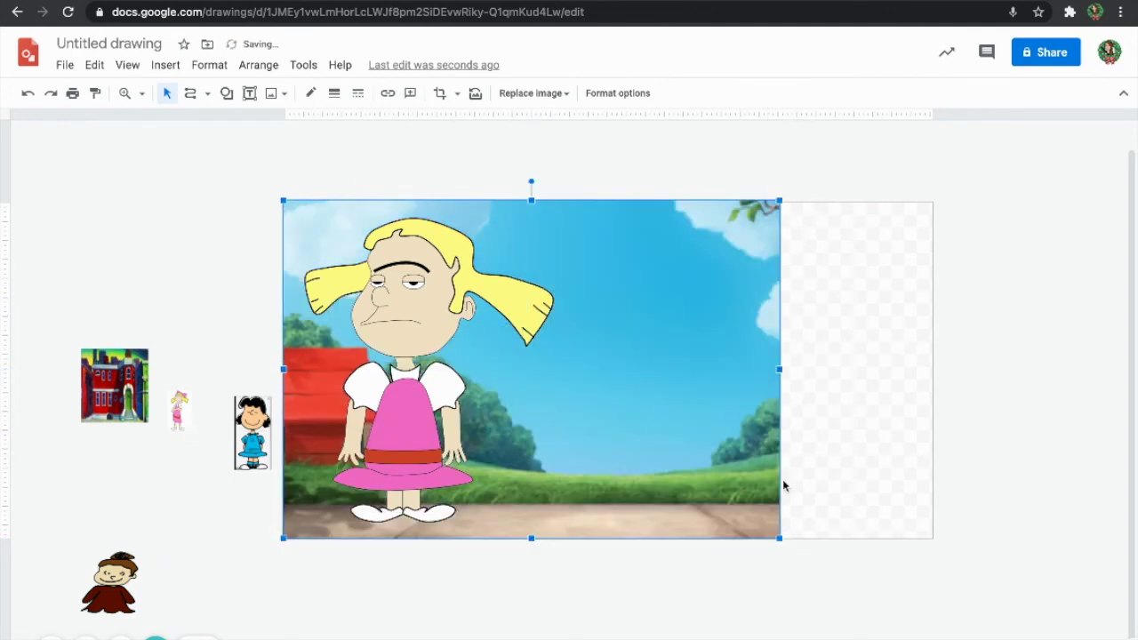
click(830, 609)
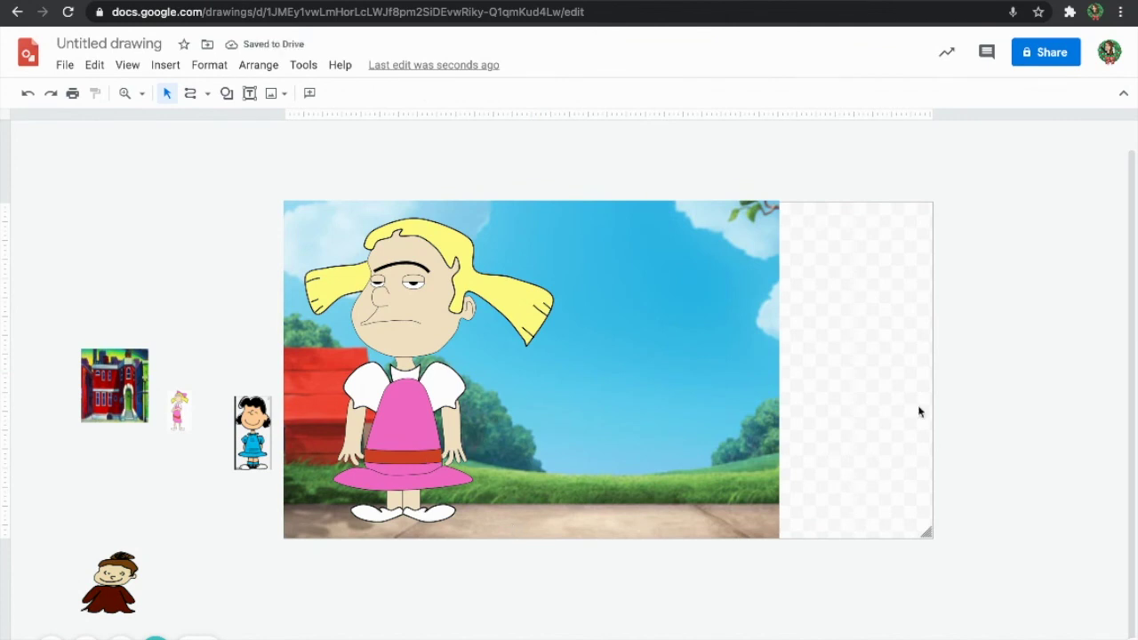
drag(928, 533, 779, 538)
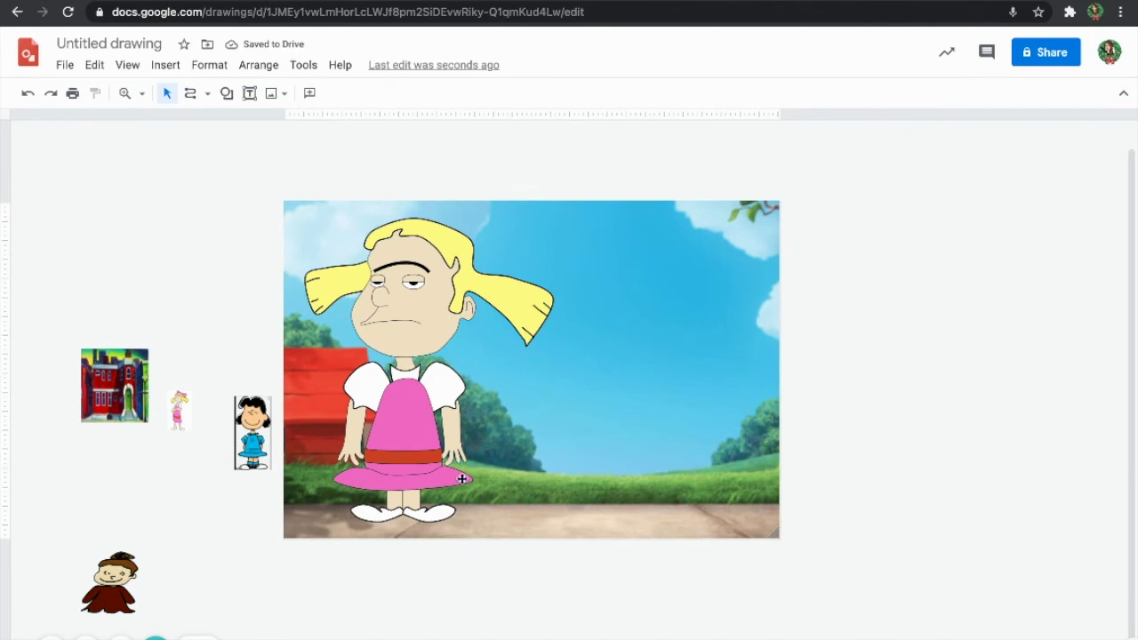
- Select the character's shoes, clothing, limbs, face parts, hair and hair detail lines, and group them into one object
click(425, 514)
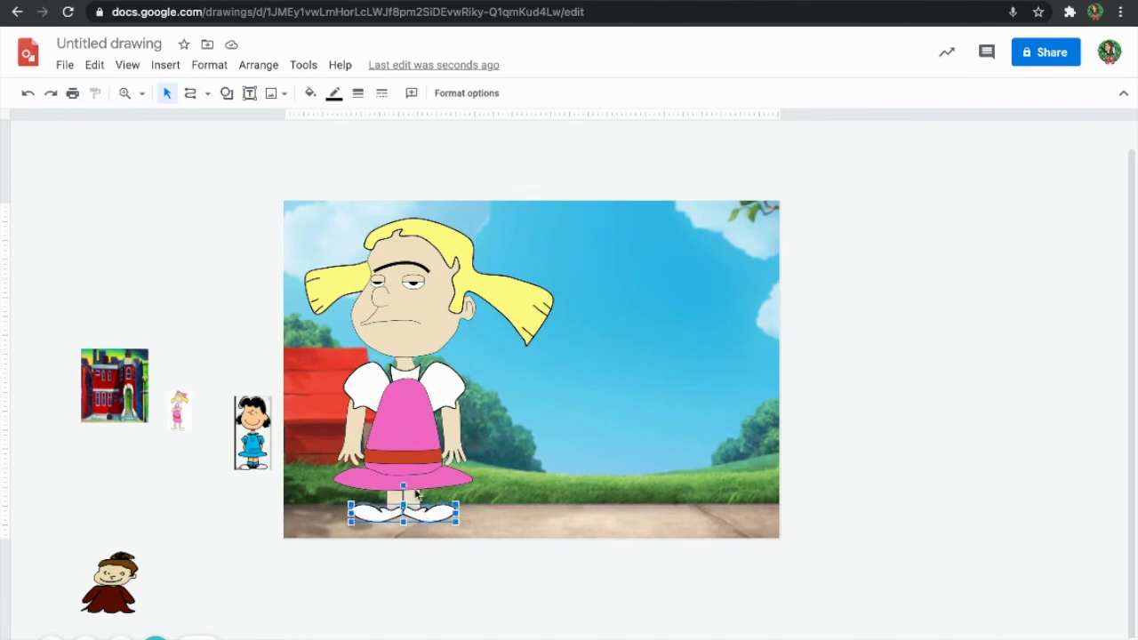
shift+click(381, 474)
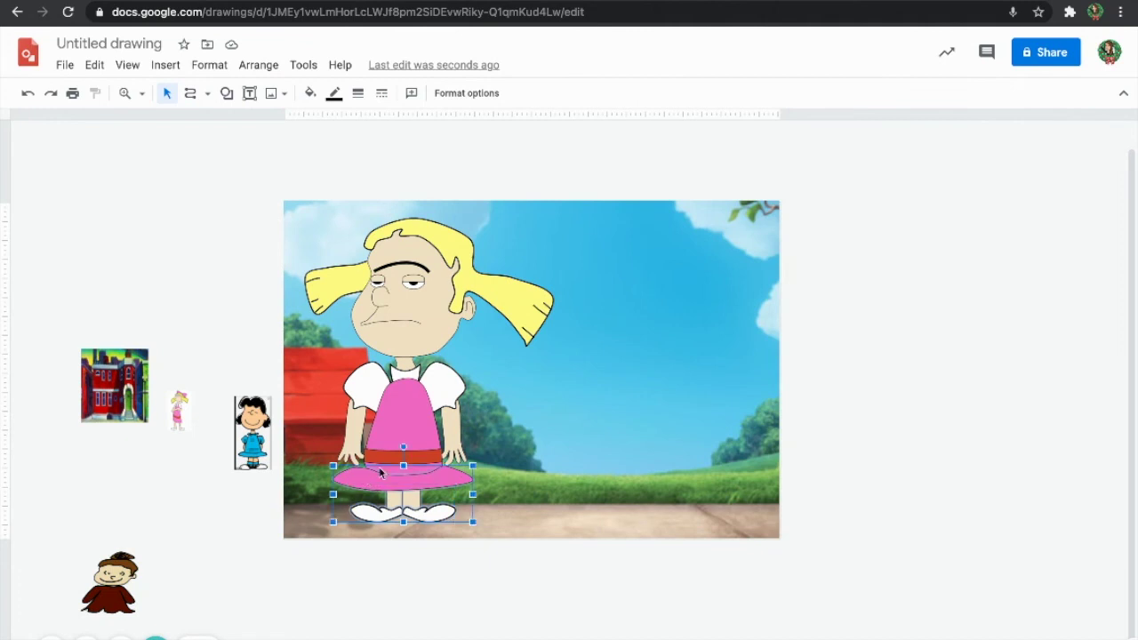
shift+click(369, 400)
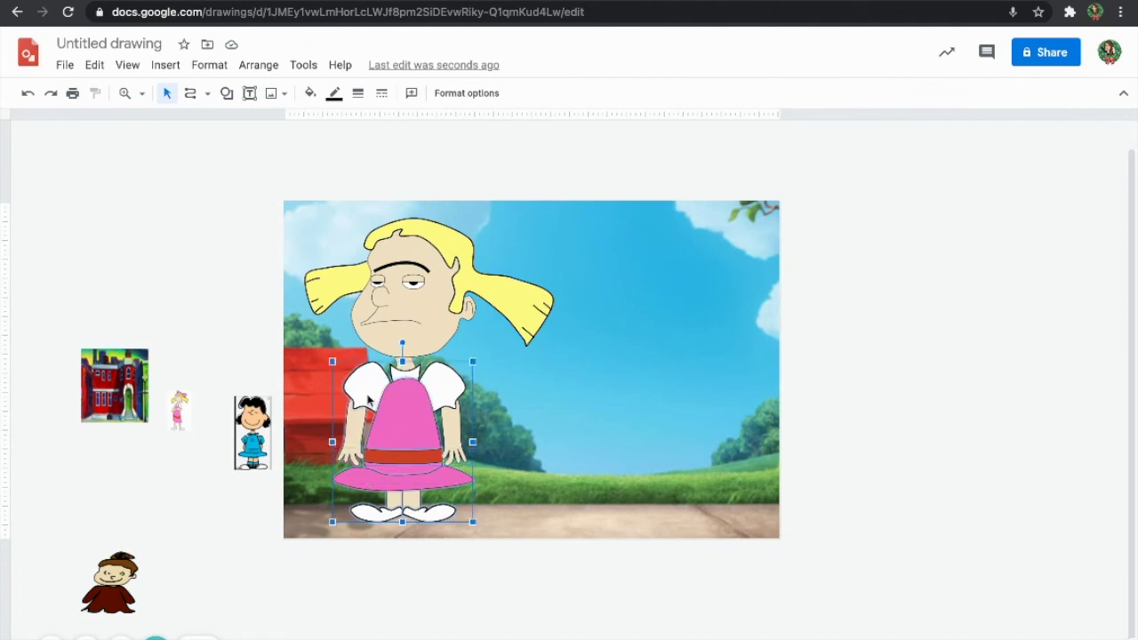
click(408, 362)
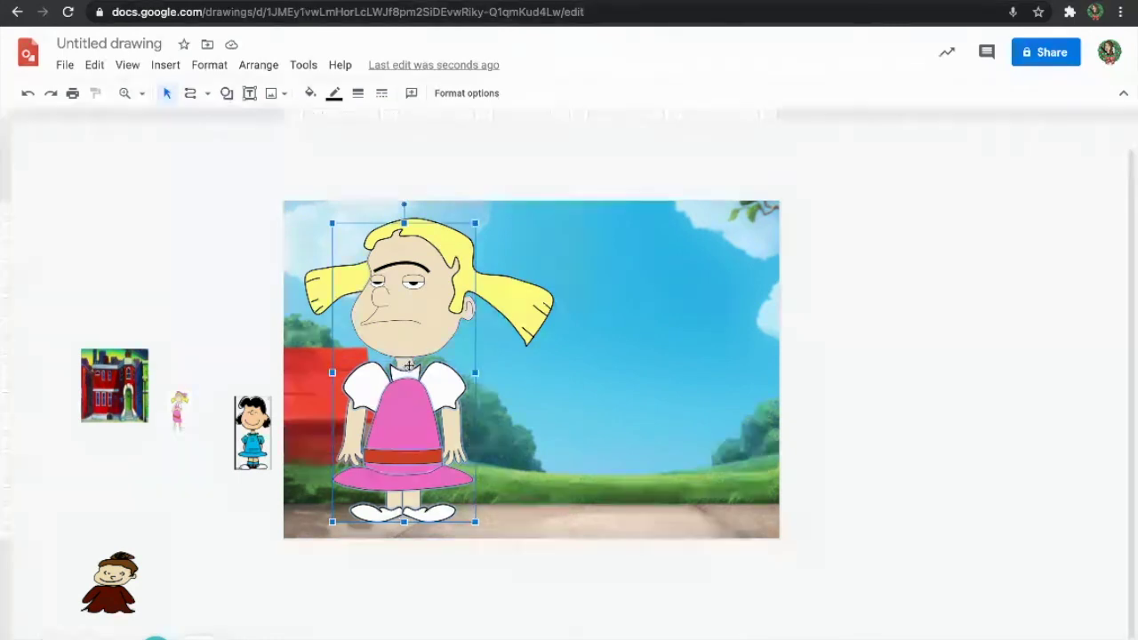
click(531, 306)
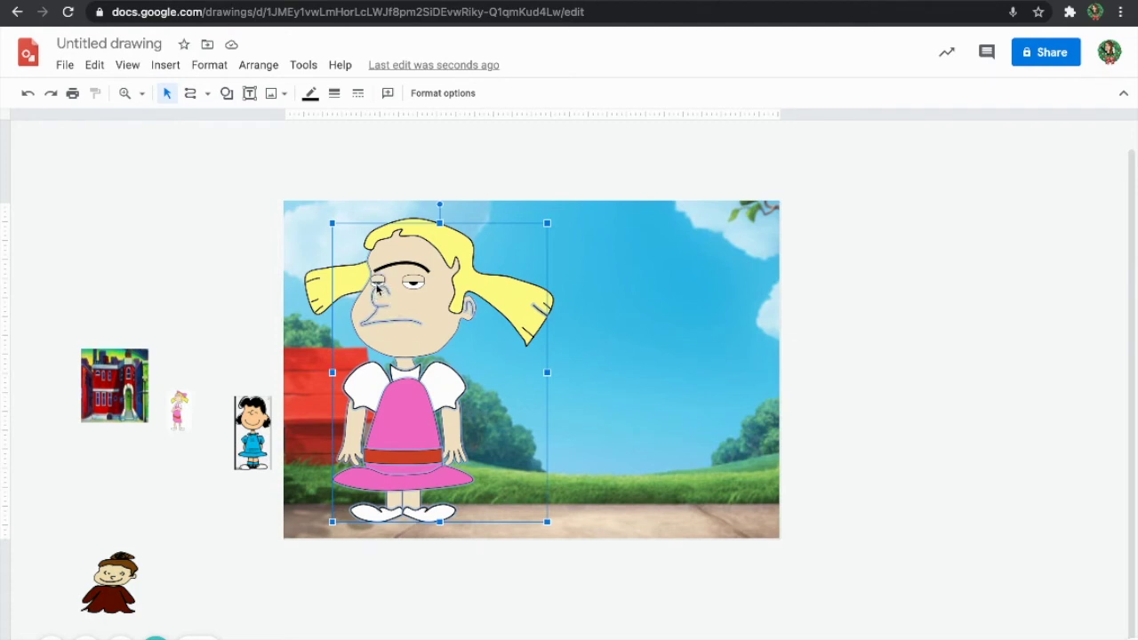
scroll(377, 285, up, 3)
scroll(399, 267, up, 1)
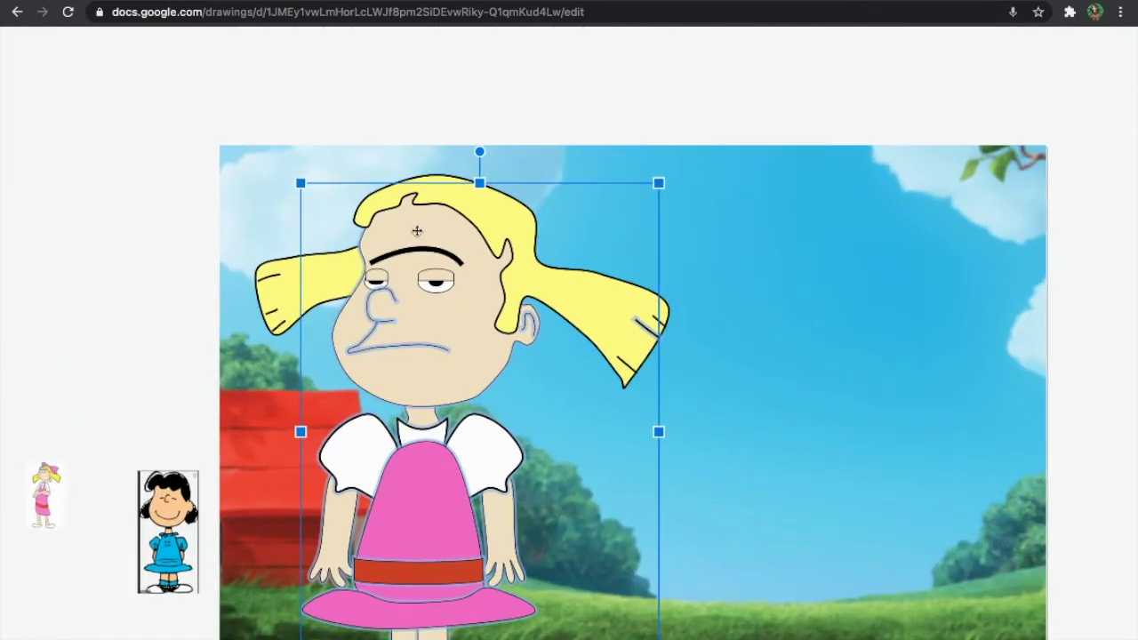
click(511, 235)
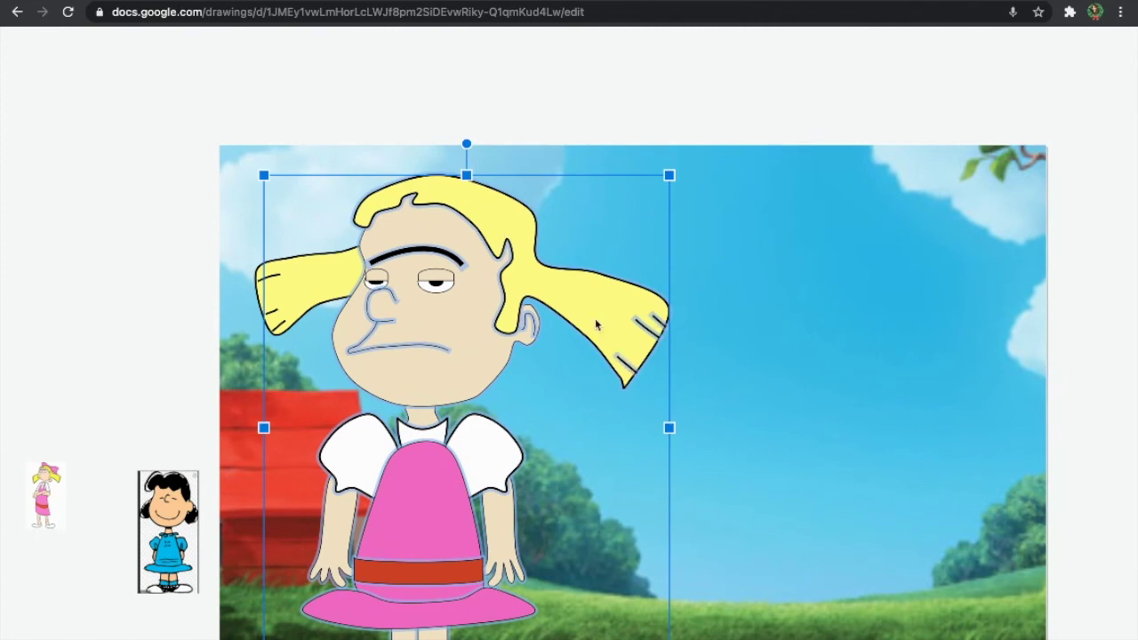
shift+click(436, 284)
shift+click(436, 286)
scroll(373, 289, up, 3)
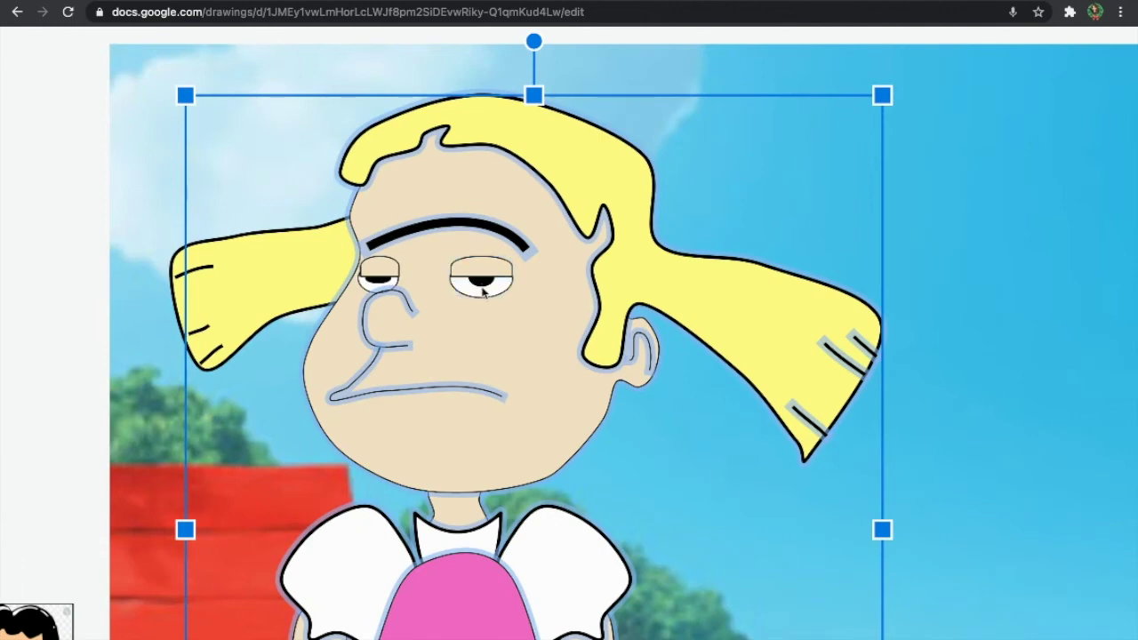
scroll(482, 293, up, 1)
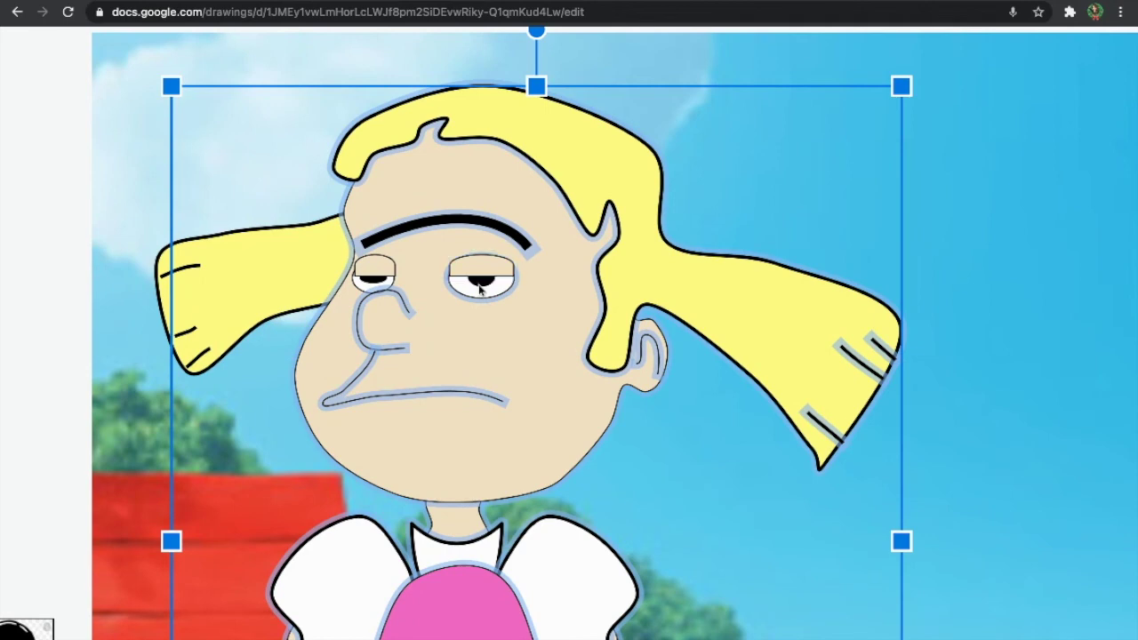
shift+click(243, 337)
shift+click(205, 353)
shift+click(190, 332)
shift+click(187, 277)
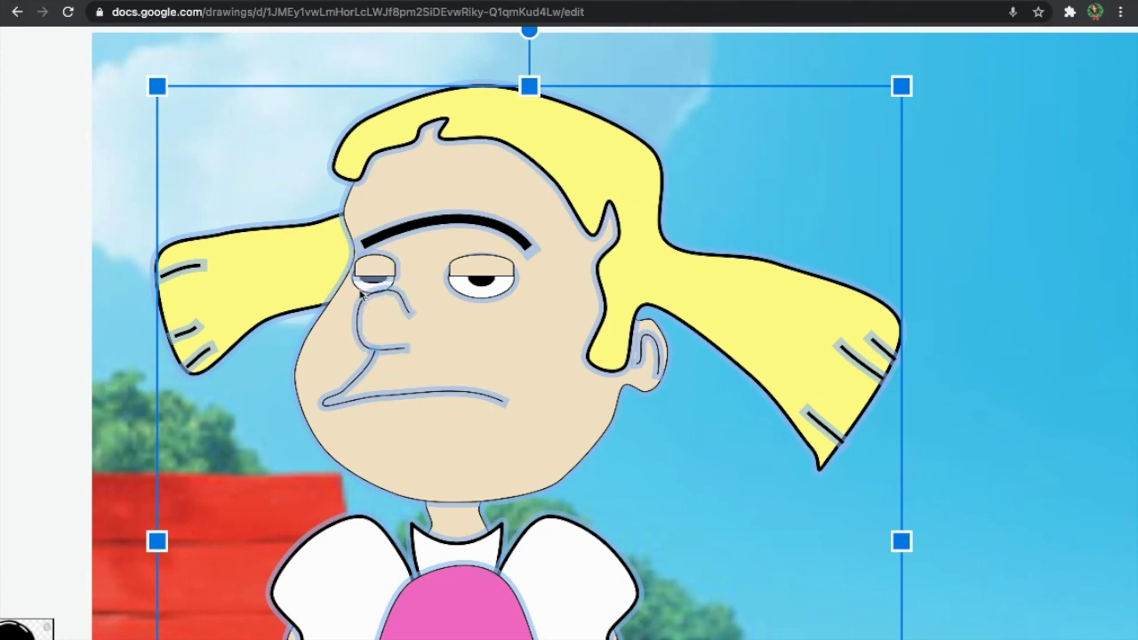
scroll(360, 296, down, 5)
click(258, 65)
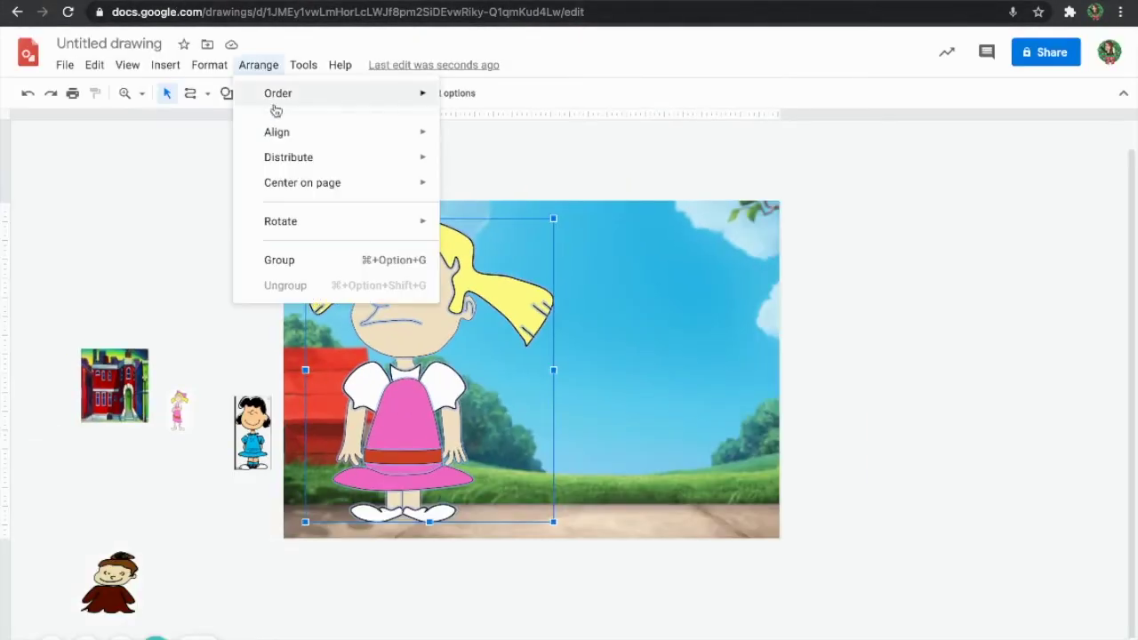
click(293, 260)
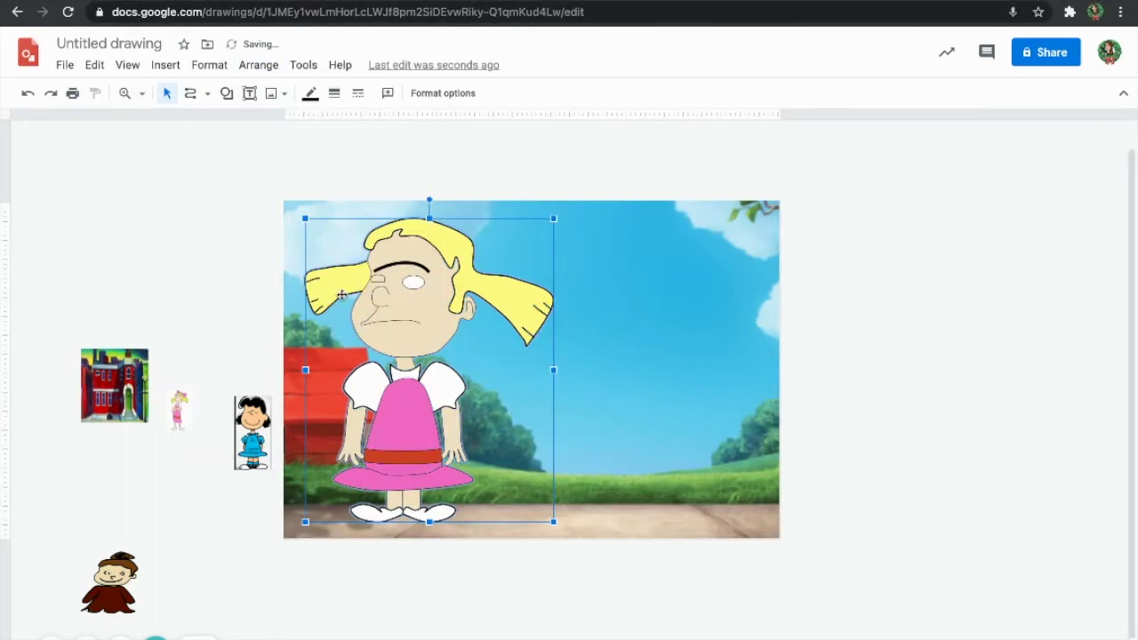
- Undo the character grouping, the canvas trim, and the park image's enlargement and move behind the character
key(ctrl+z)
key(ctrl+z)
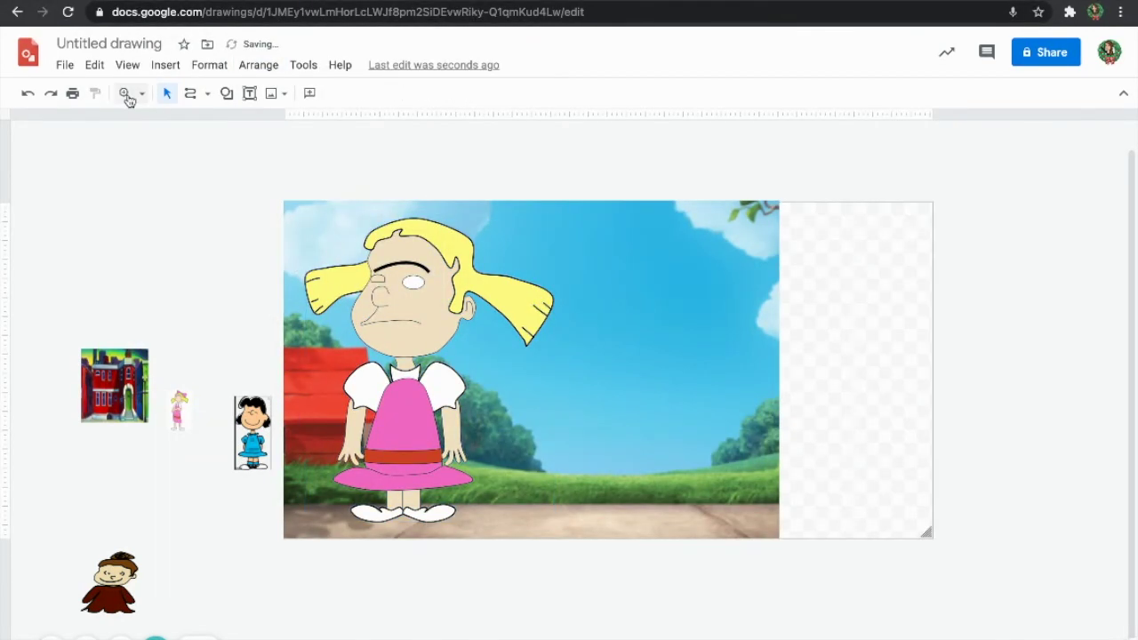
click(27, 94)
click(27, 94)
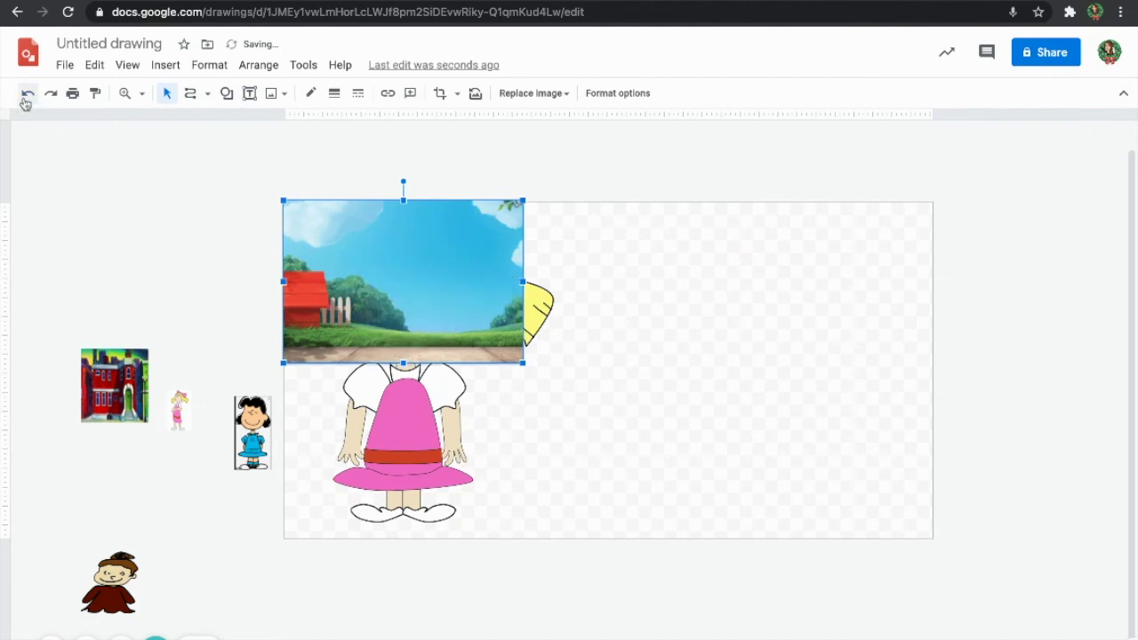
- Undo the park image's placement and the red building image's changes back to before it was added behind the character
click(27, 95)
click(28, 94)
click(27, 94)
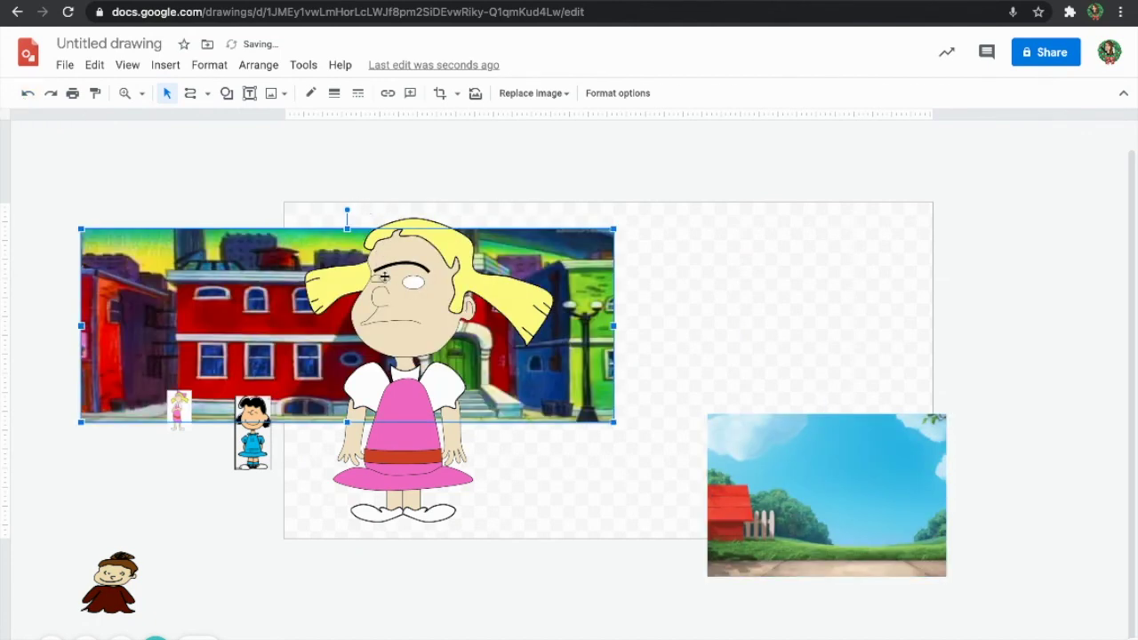
key(ctrl+z)
key(ctrl+z)
key(ctrl+z)
key(ctrl+z)
key(ctrl+z)
key(ctrl+z)
- Try selecting the character's parts with a marquee and nudging them right across the canvas and partway back
click(131, 625)
click(642, 115)
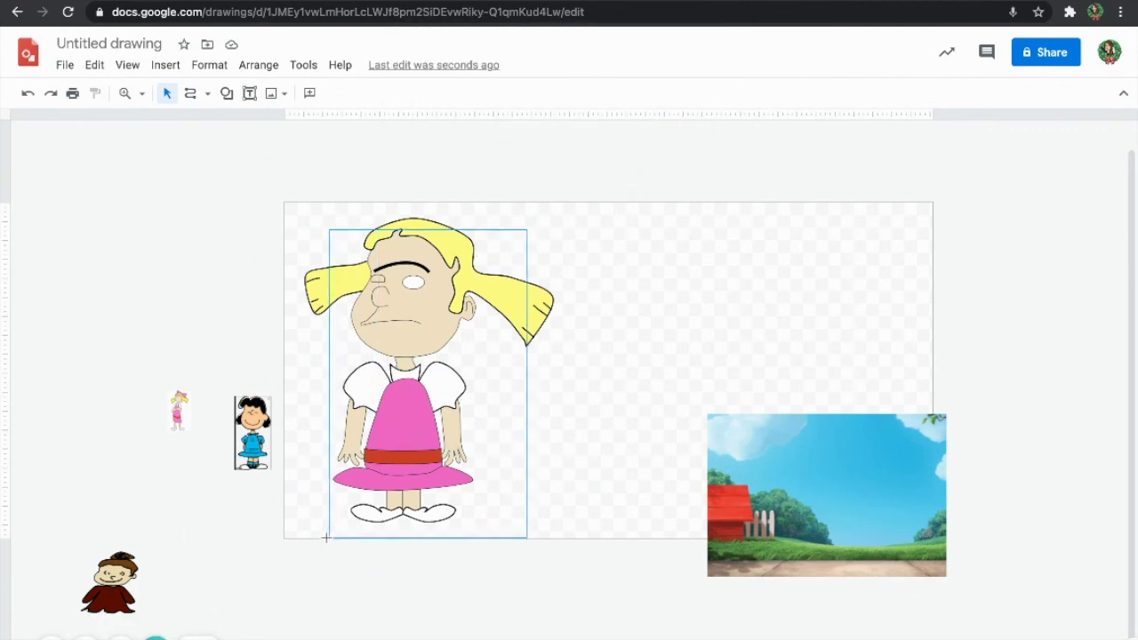
click(367, 505)
key(Right)
key(Right)
key(Right)
key(Right)
key(Right)
key(Right)
key(Right)
key(Right)
key(Right)
key(Right)
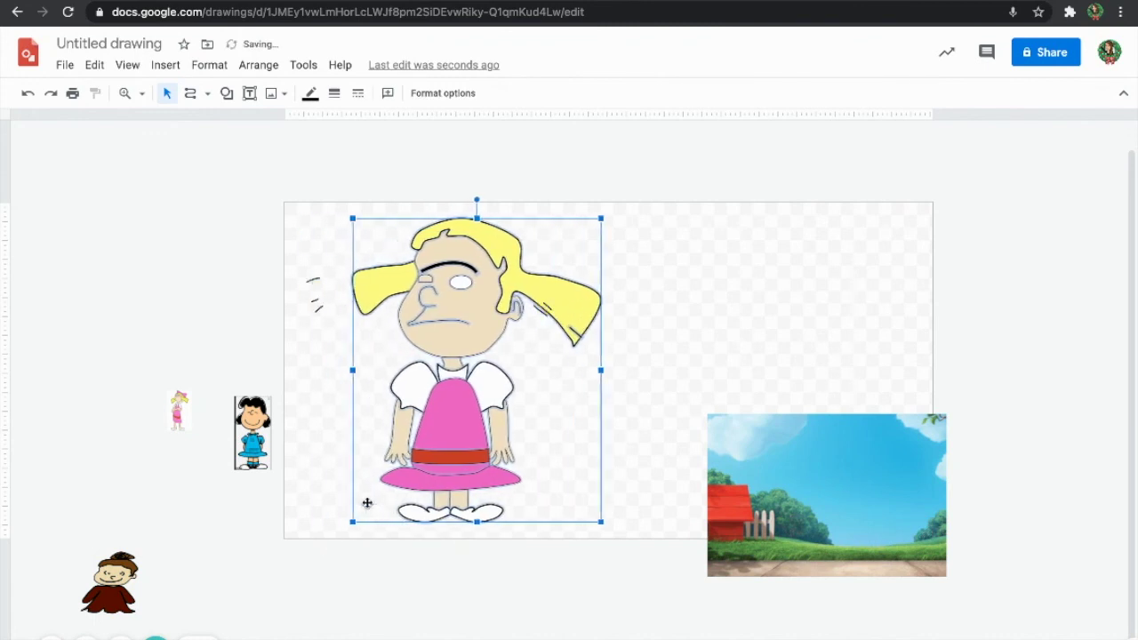
key(Right)
key(Right)
key(Right)
key(Right)
key(Right)
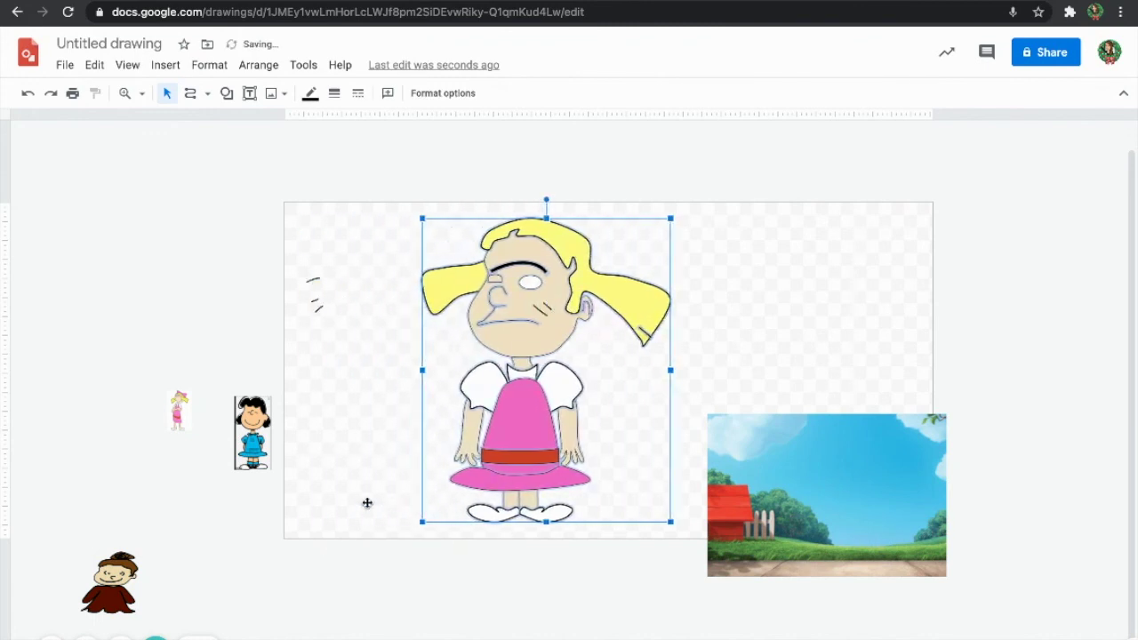
key(Left)
key(Left)
key(Left)
key(Left)
key(Left)
key(Left)
key(Left)
key(Left)
key(Left)
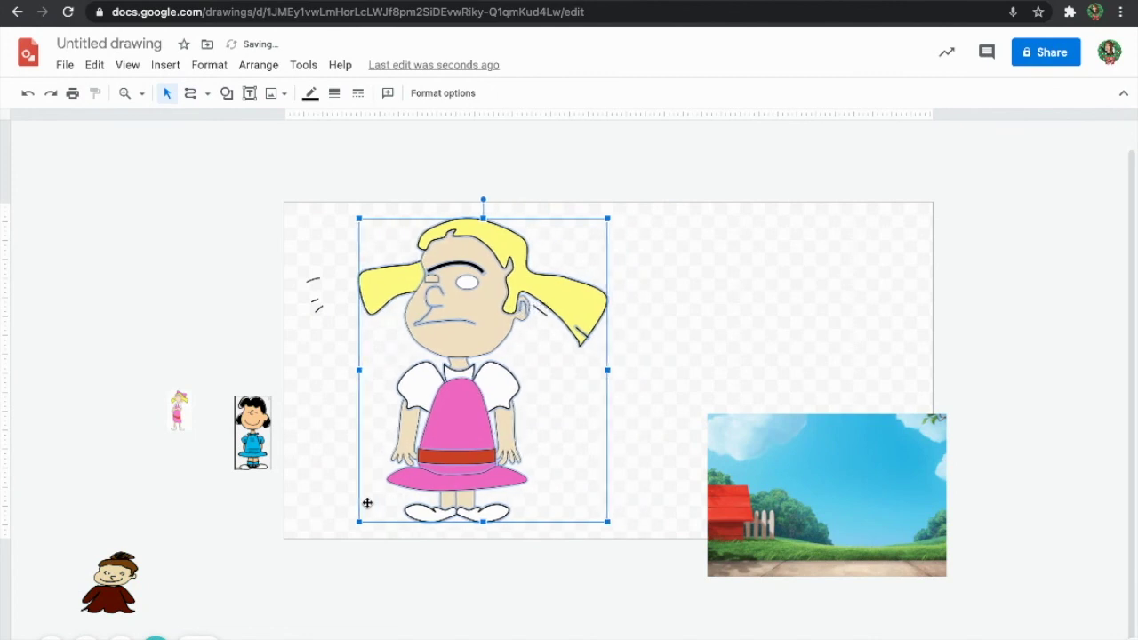
- Undo the nudges so the character's parts realign with the hair detail lines
click(27, 95)
click(28, 94)
click(27, 96)
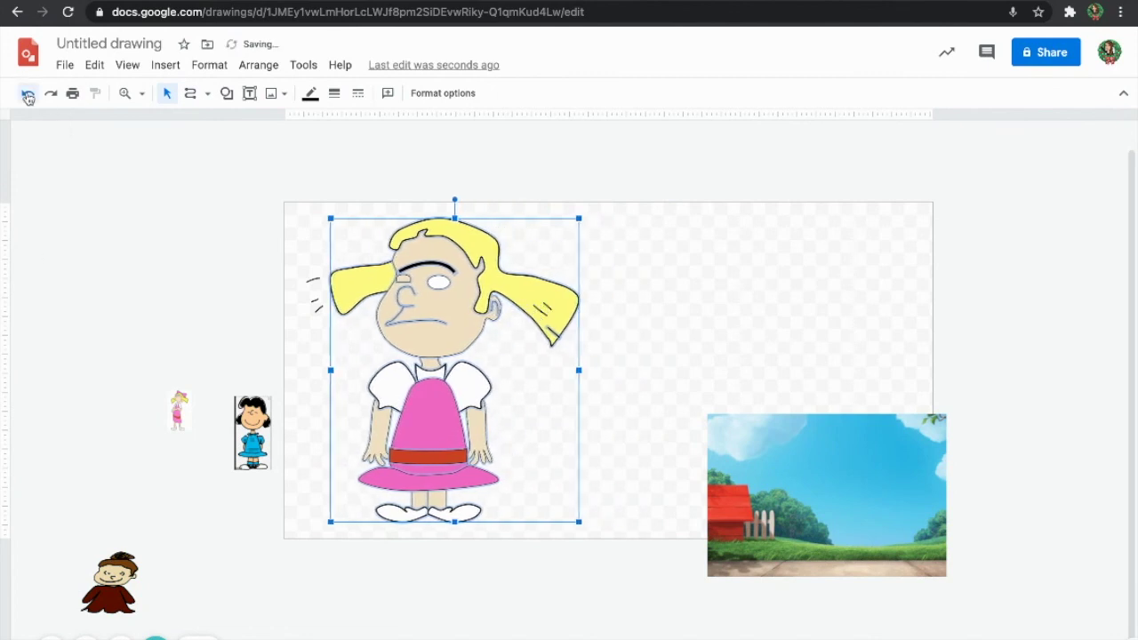
click(28, 96)
click(28, 96)
click(28, 96)
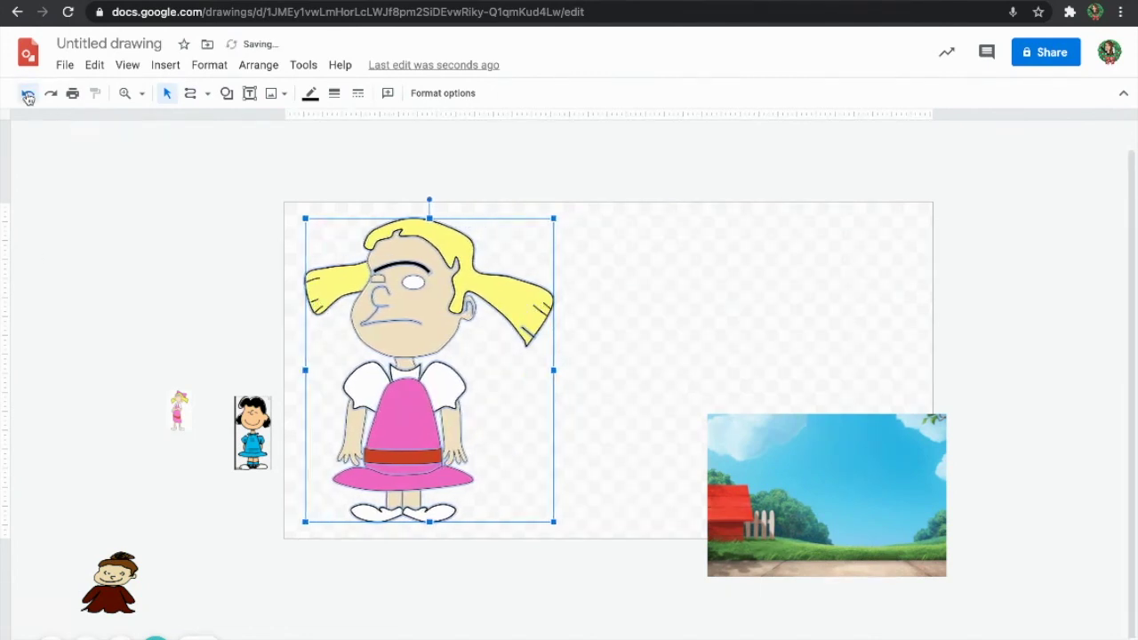
- Undo the red building backdrop's insertion, its enlargement and the canvas widening, leaving only the character on the narrow canvas
click(27, 96)
click(28, 96)
click(28, 96)
click(28, 96)
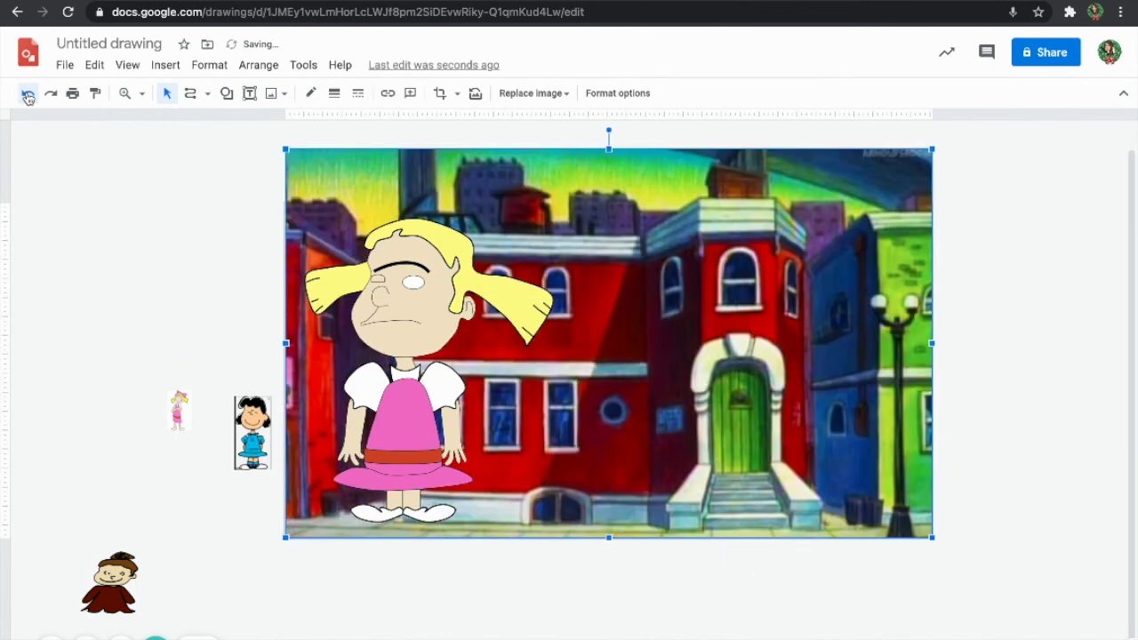
click(27, 96)
click(27, 96)
click(28, 96)
click(28, 96)
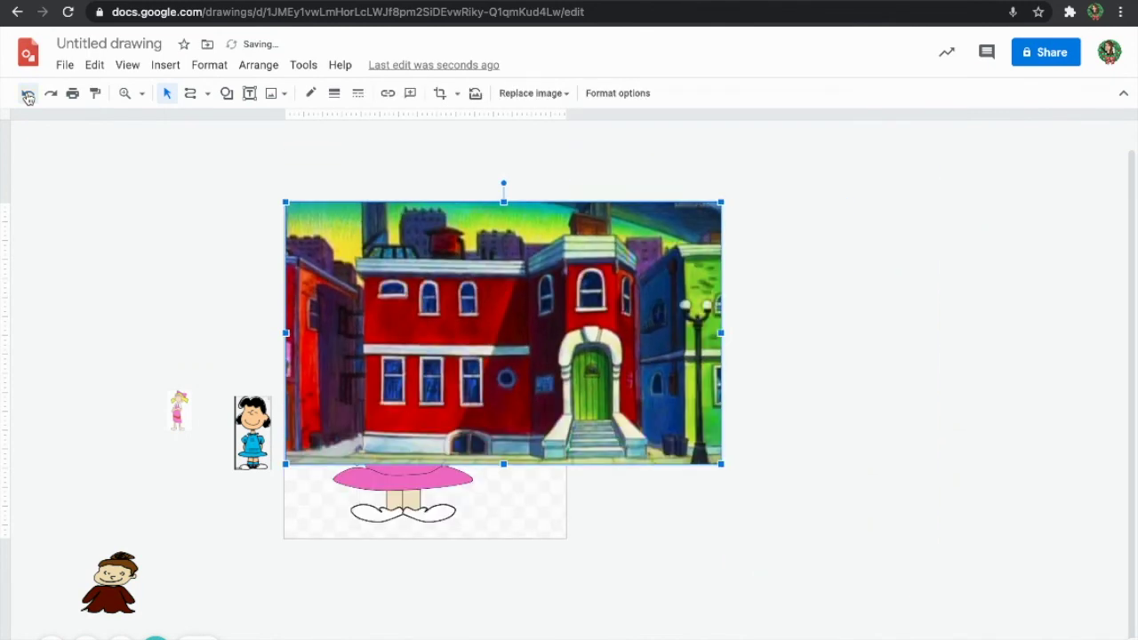
click(27, 96)
click(28, 96)
click(27, 96)
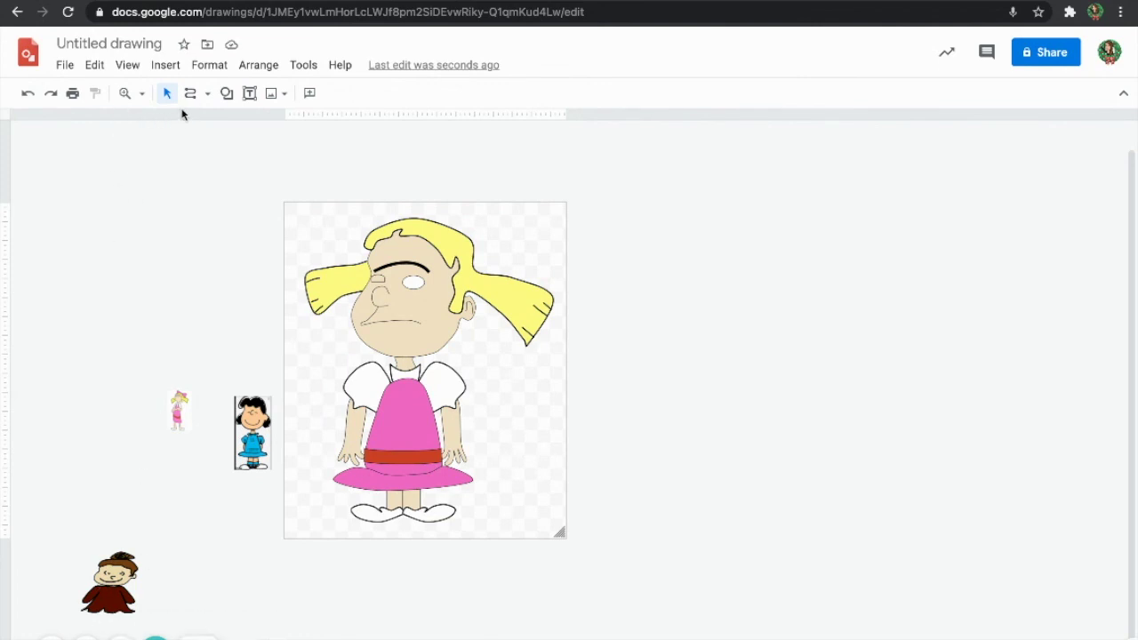
- Duplicate the white eye oval, move the copy across to the eyelid beside the nose, and narrow it
click(415, 282)
key(Left)
key(Left)
key(Left)
key(Left)
key(Left)
key(Left)
key(Left)
key(Left)
key(Left)
key(Left)
key(Left)
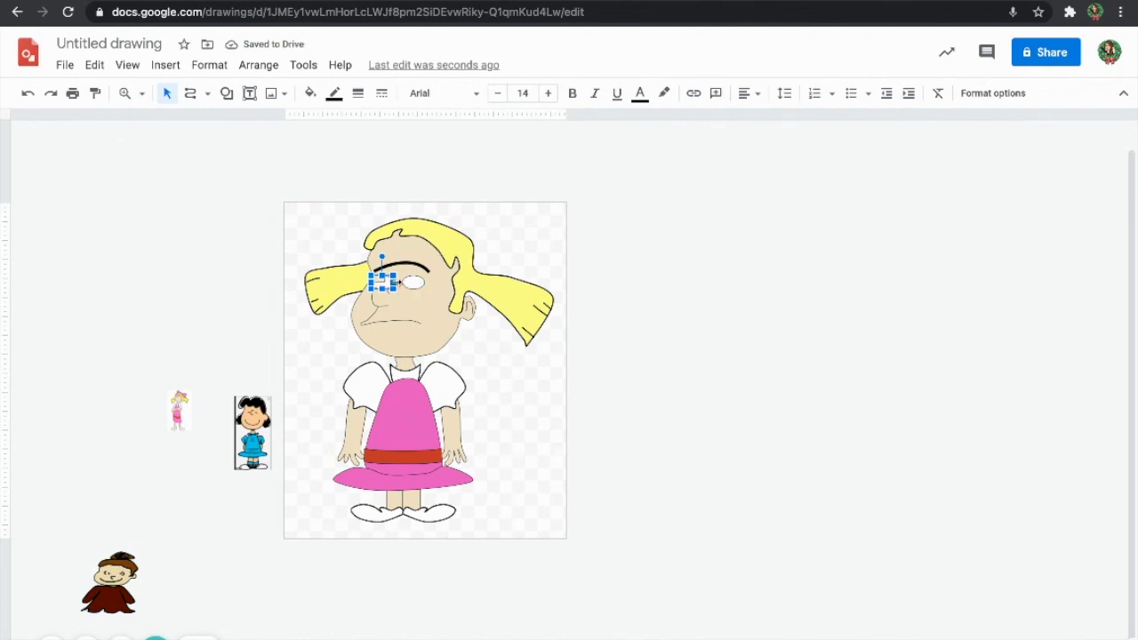
drag(399, 282, 388, 284)
- Fit the eyelid over the smaller eye, and put a widened duplicate of it over the larger eye
click(387, 284)
click(388, 284)
drag(383, 283, 353, 279)
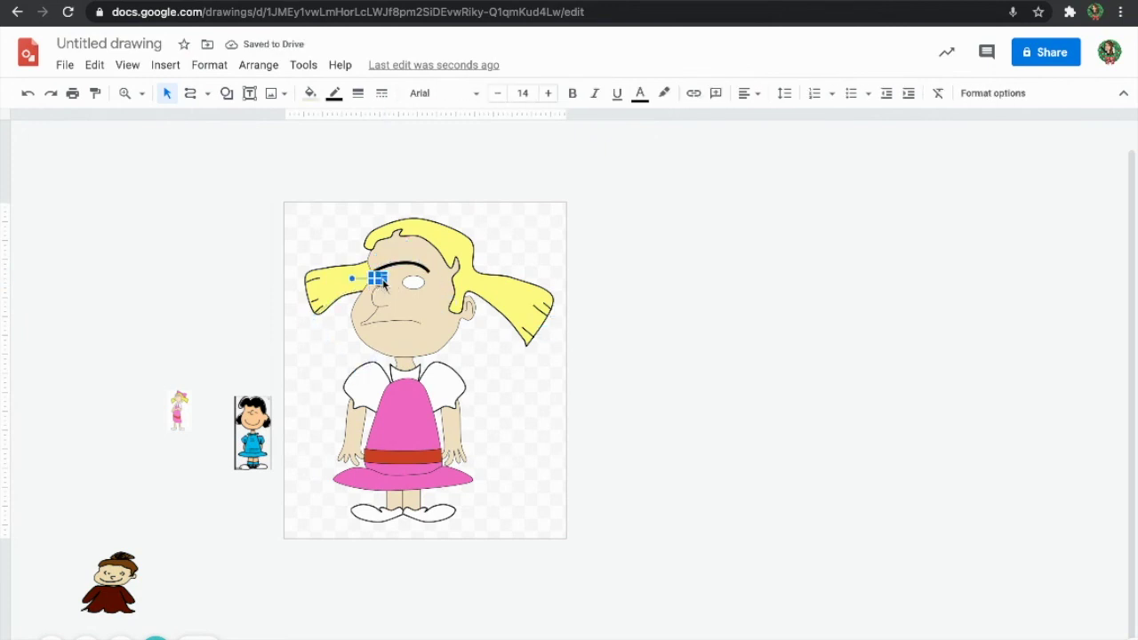
click(401, 277)
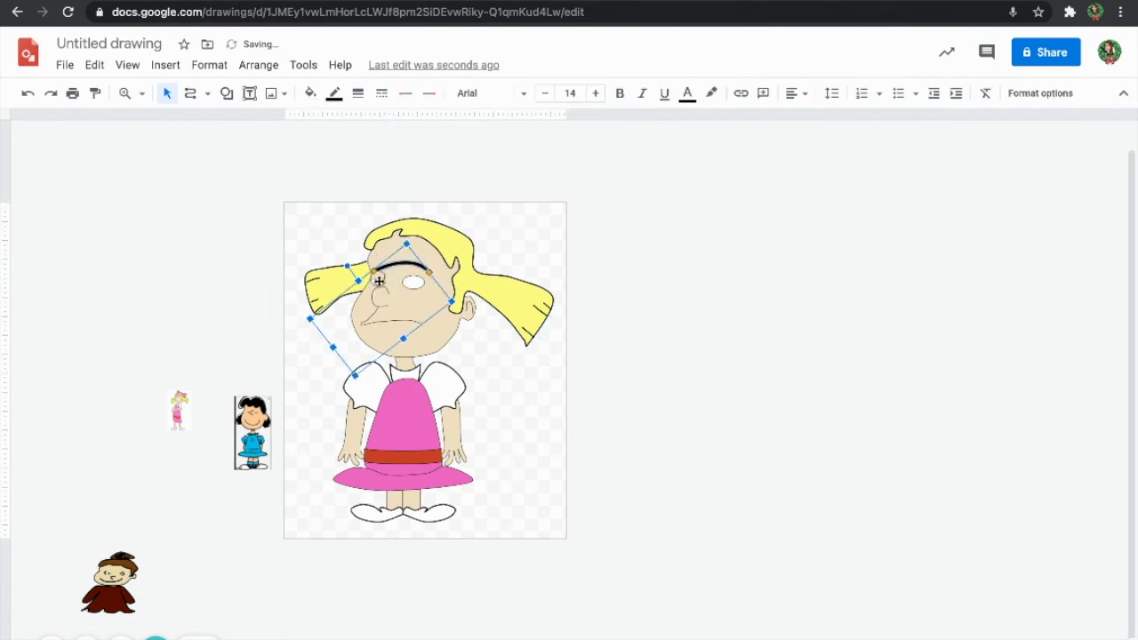
click(379, 279)
drag(380, 279, 382, 283)
key(Right)
key(Right)
key(Right)
key(Right)
key(Right)
key(Right)
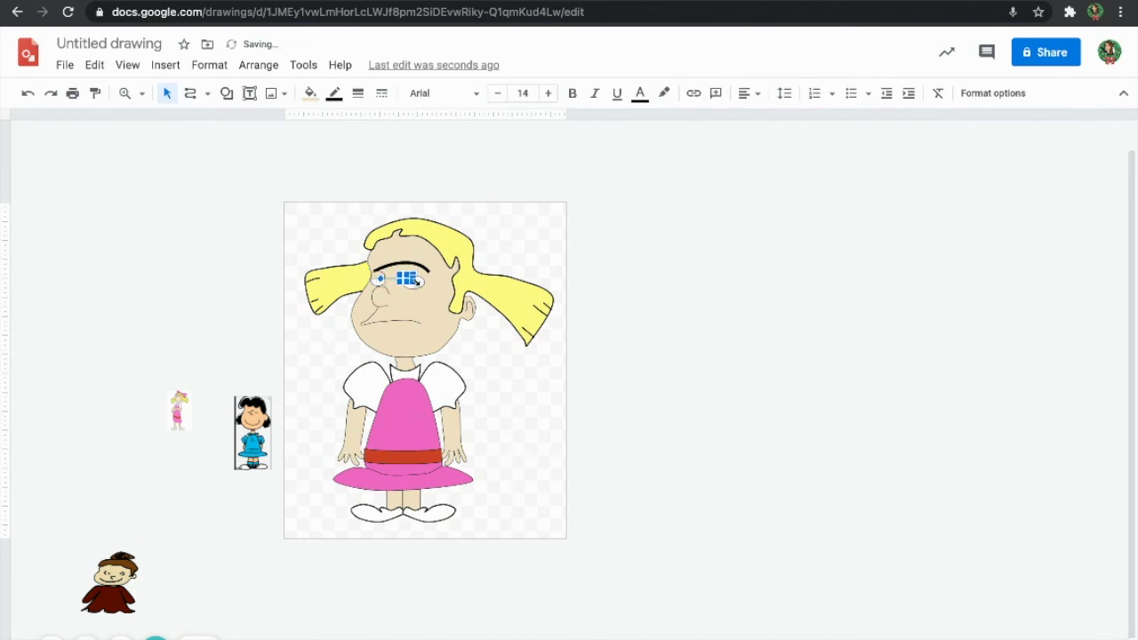
click(382, 249)
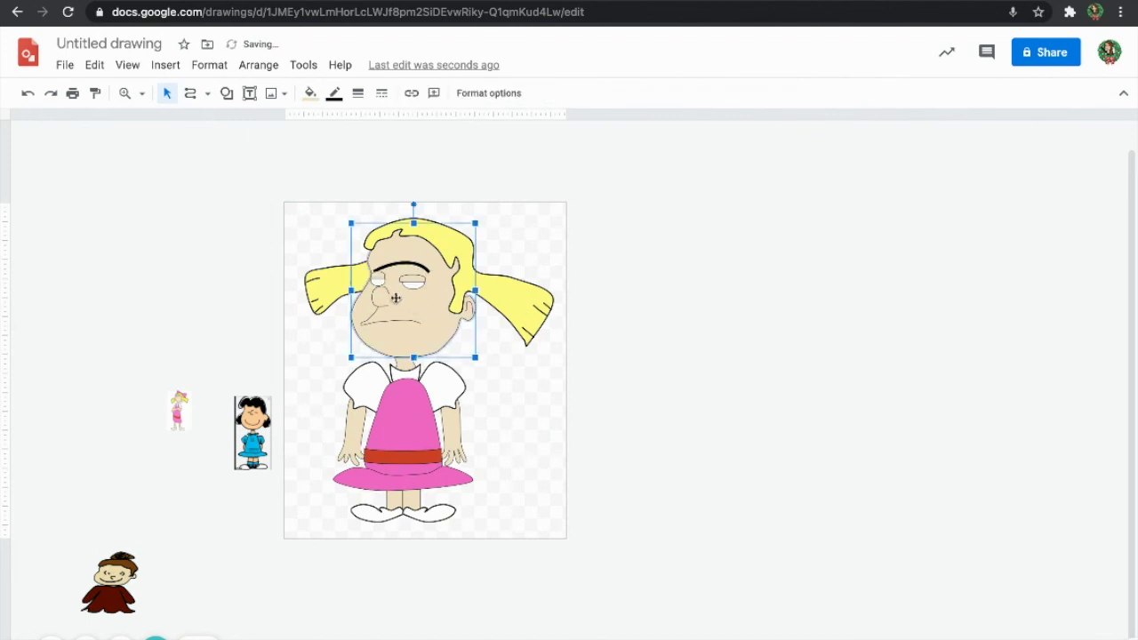
- Draw a small oval pupil under the larger eye's lid and fill it black
click(226, 94)
mouse_move(261, 121)
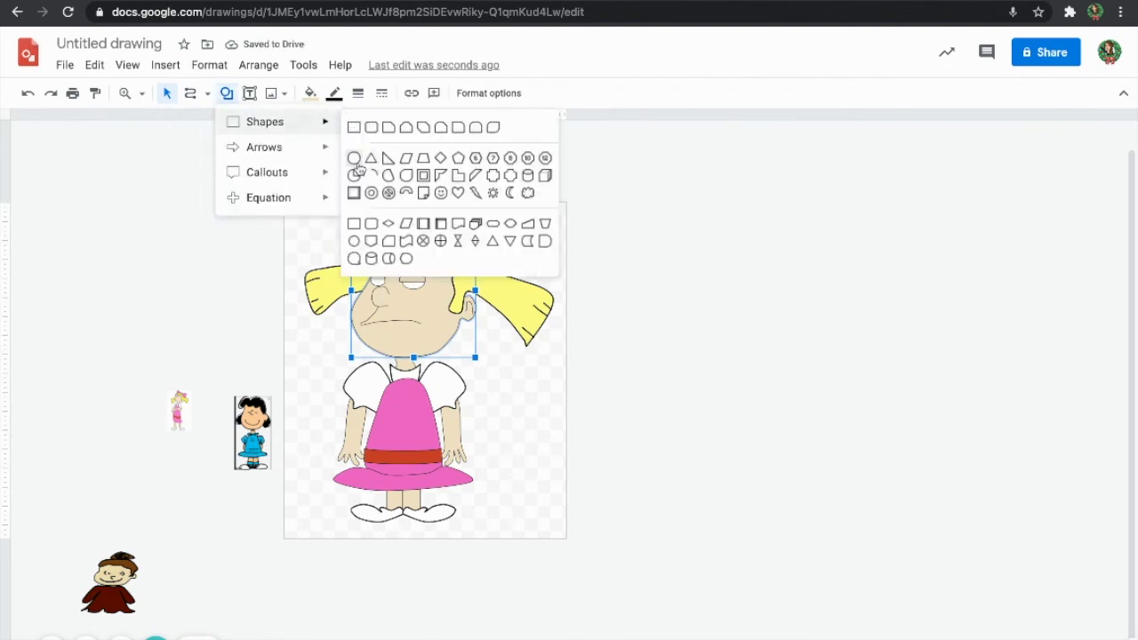
click(373, 202)
click(133, 94)
click(178, 196)
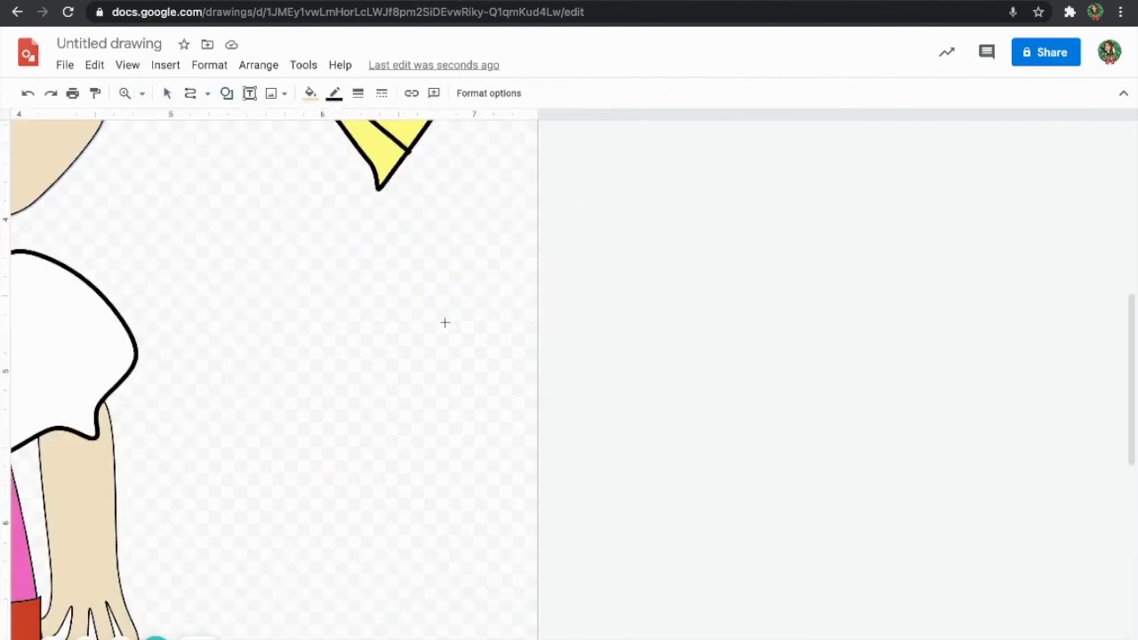
scroll(445, 322, up, 4)
scroll(445, 322, left, 1)
drag(354, 262, 375, 280)
click(311, 93)
click(321, 181)
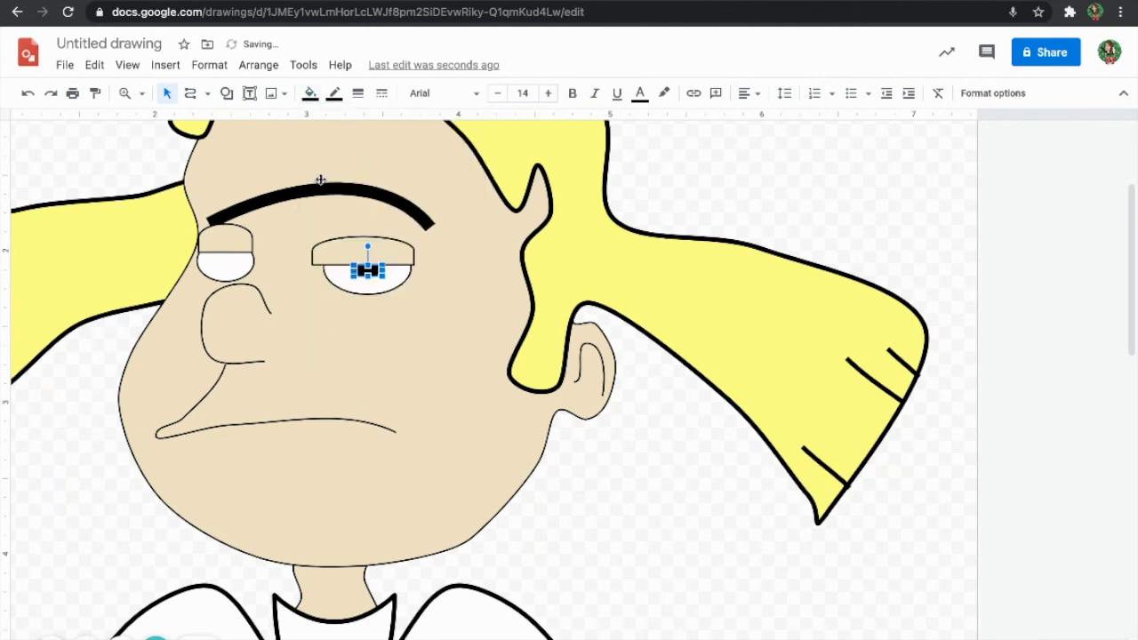
- Duplicate the black pupil and position the copy in the smaller eye, just below its lid
key(ctrl+d)
key(Left)
key(Left)
key(Left)
key(Left)
key(Up)
key(Up)
key(Right)
key(Up)
- Reduce the height of the smaller eye's lid and narrow the larger eye's lid to its eye's width
click(218, 239)
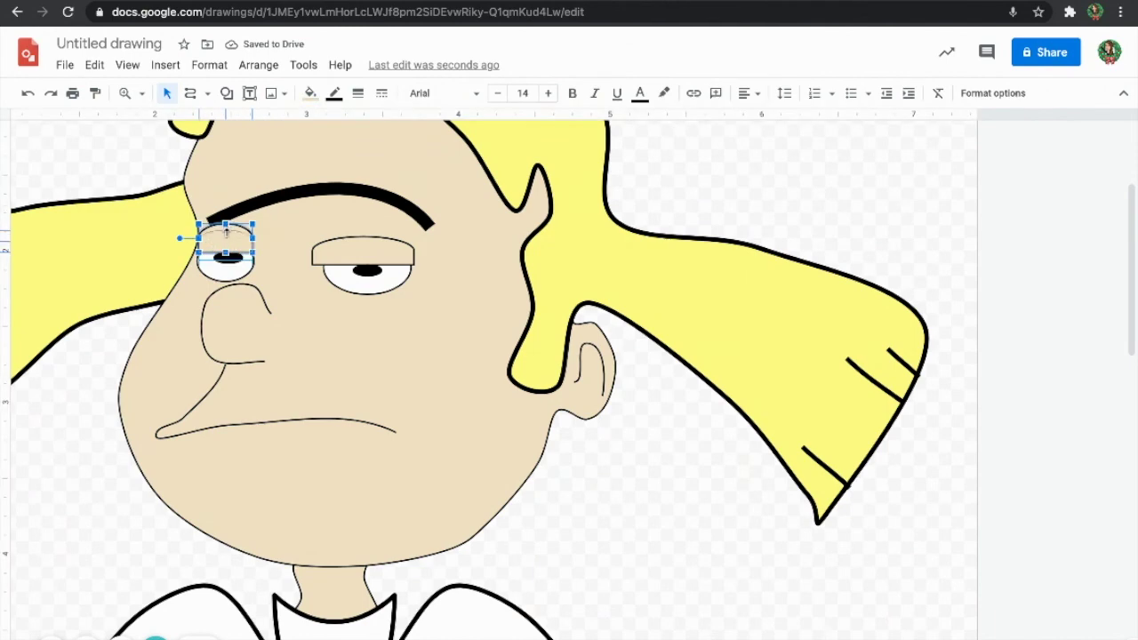
click(320, 252)
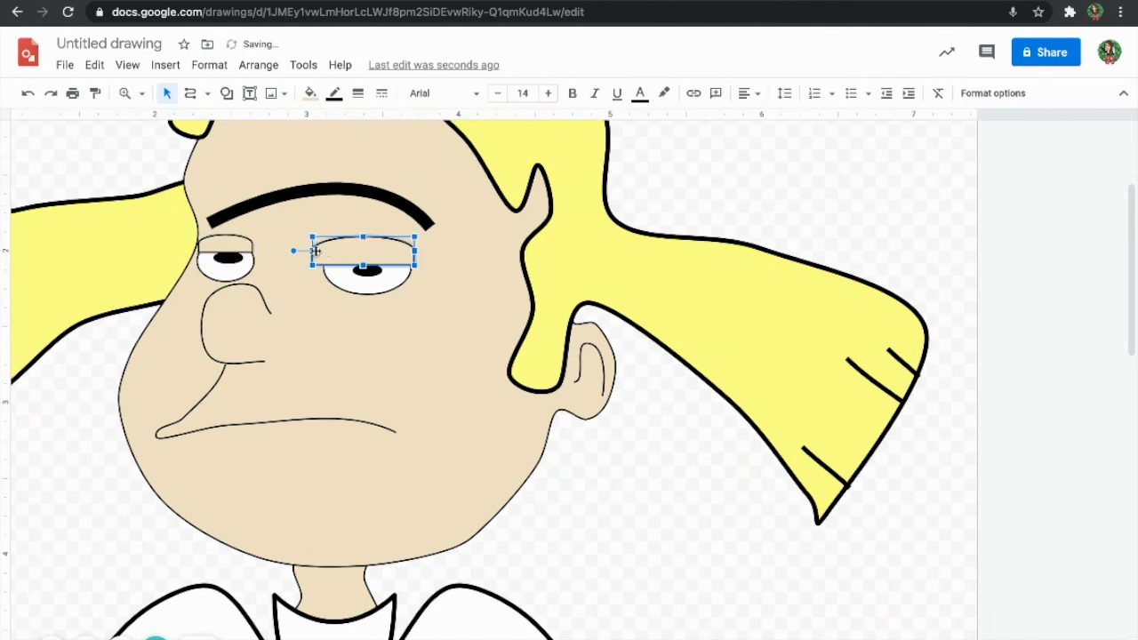
key(Right)
drag(424, 252, 414, 251)
click(226, 242)
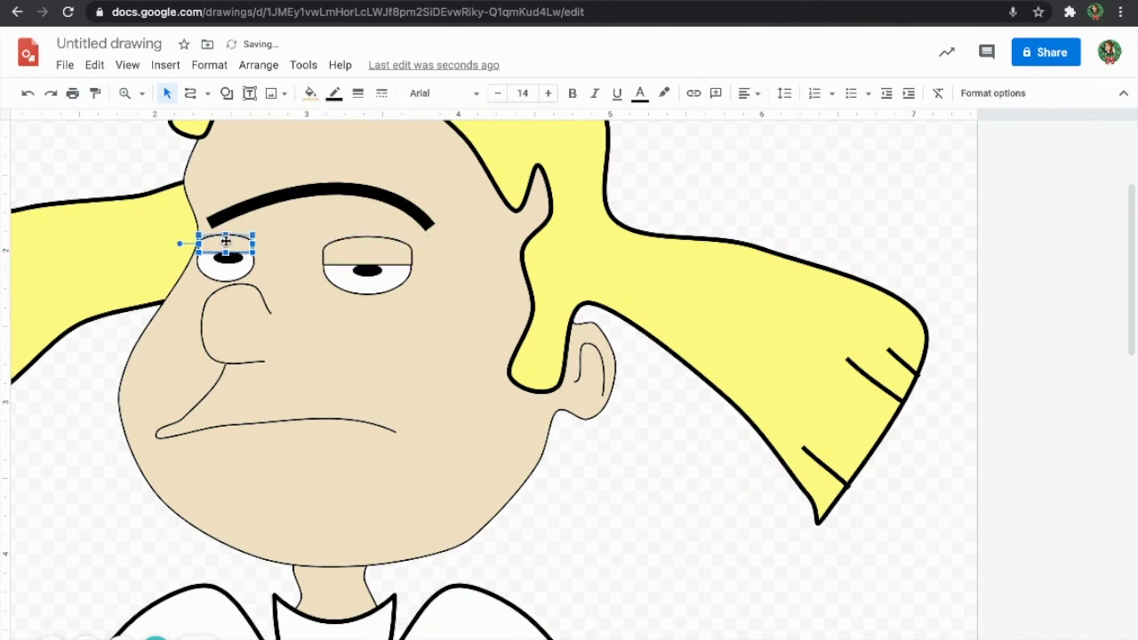
double_click(308, 252)
click(471, 451)
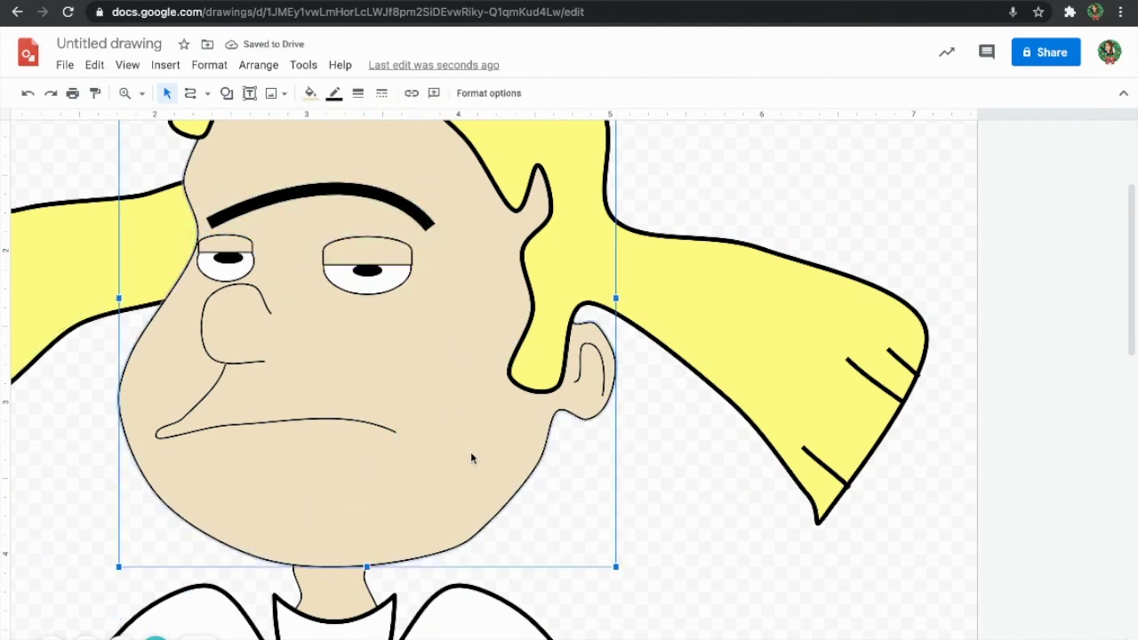
- Copy the red doghouse park image from the "peanuts movie landscape" Google Images results, paste it into the drawing, and park it beside the canvas
click(129, 94)
click(175, 148)
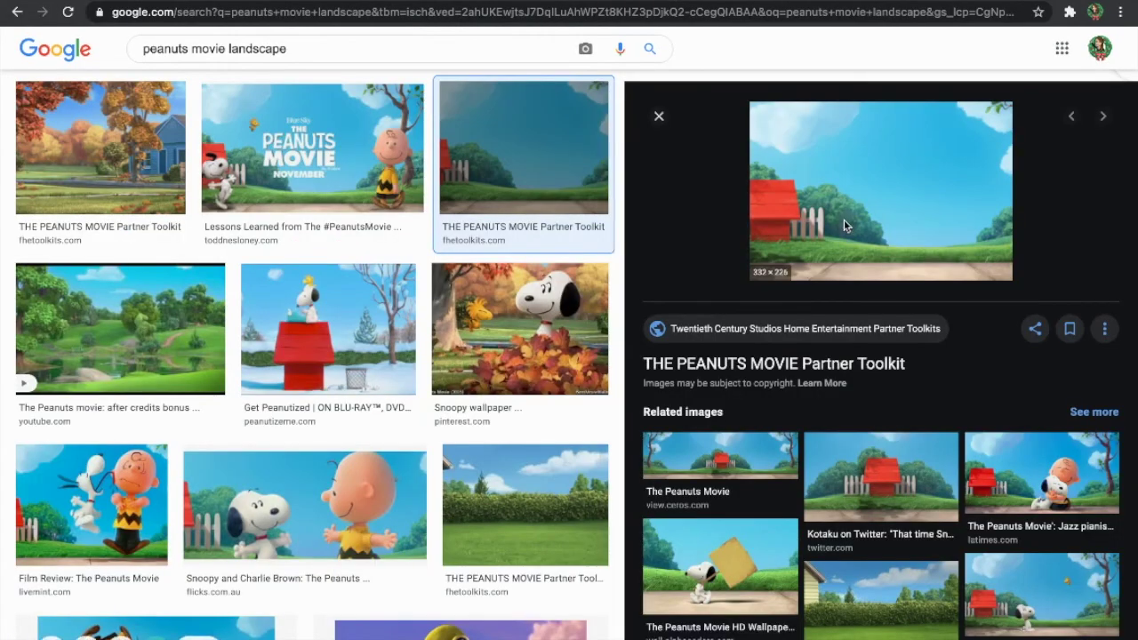
click(844, 227)
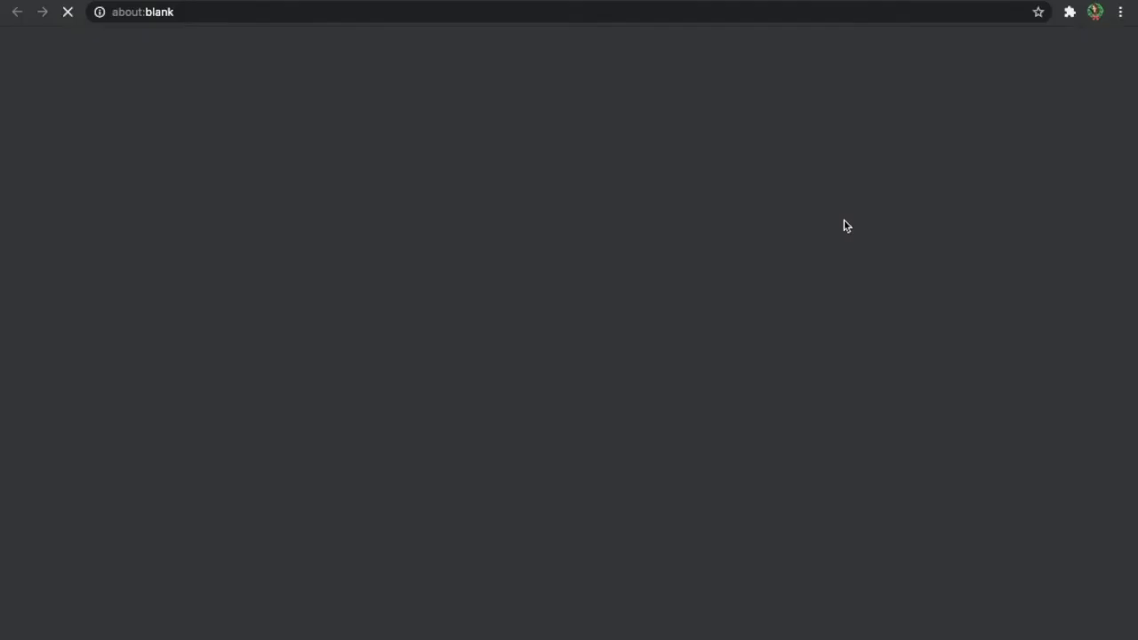
key(ctrl+w)
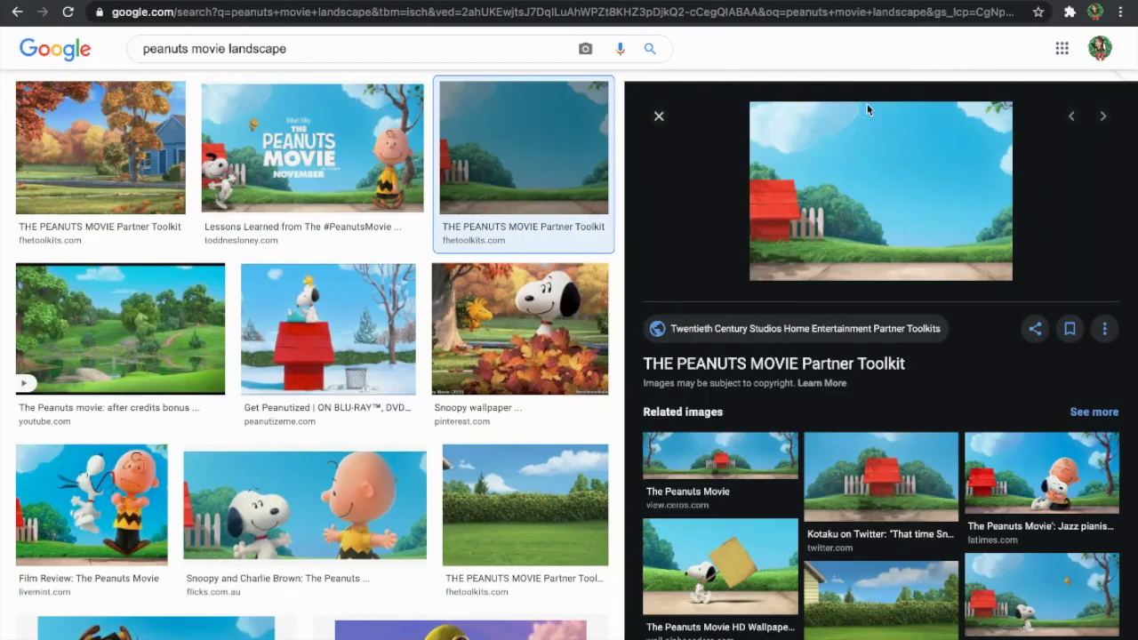
right_click(851, 218)
click(907, 358)
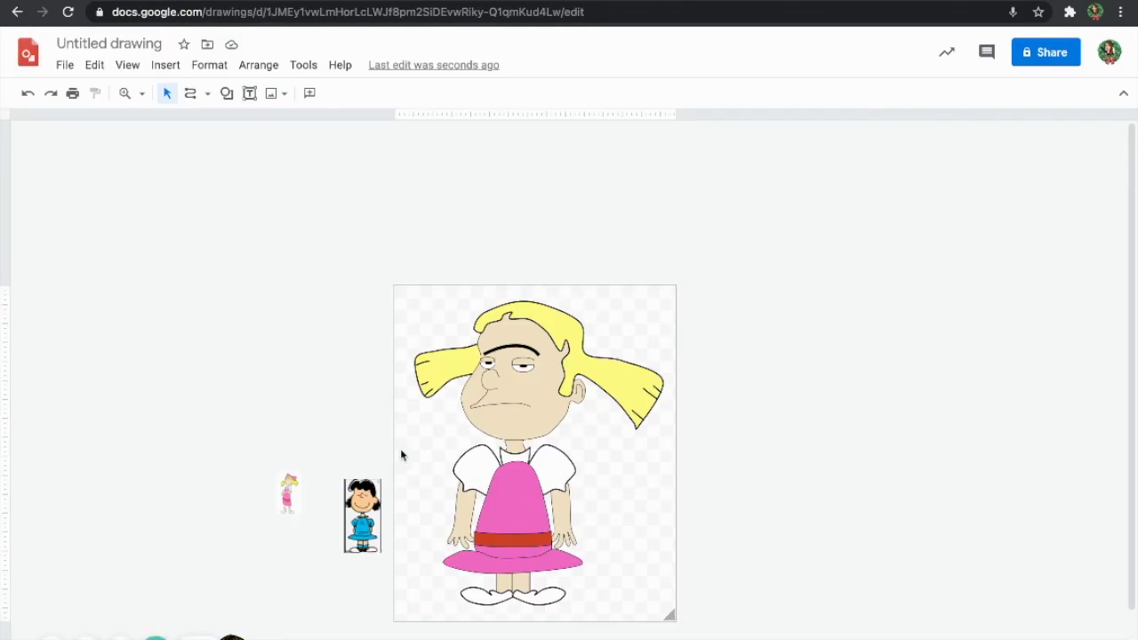
key(ctrl+v)
drag(564, 485, 841, 311)
- Select all parts of the character and group them into one object
drag(388, 268, 681, 637)
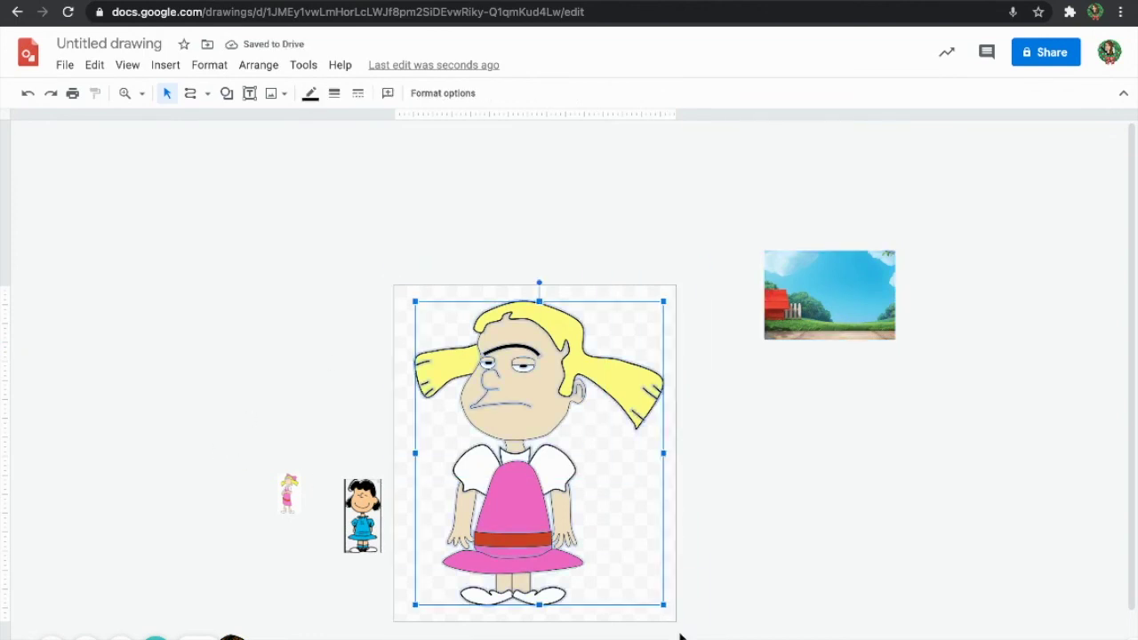
click(267, 73)
click(308, 258)
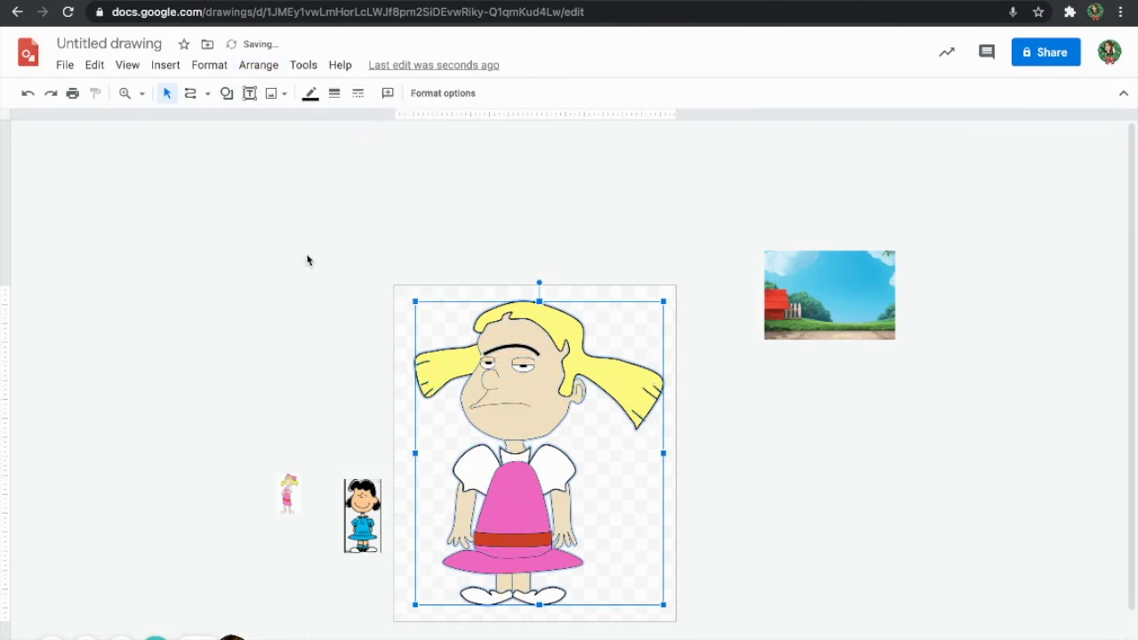
- Move the grouped character partly off the canvas and shift both reference images farther away from it
drag(503, 472, 236, 305)
click(151, 480)
drag(242, 415, 362, 415)
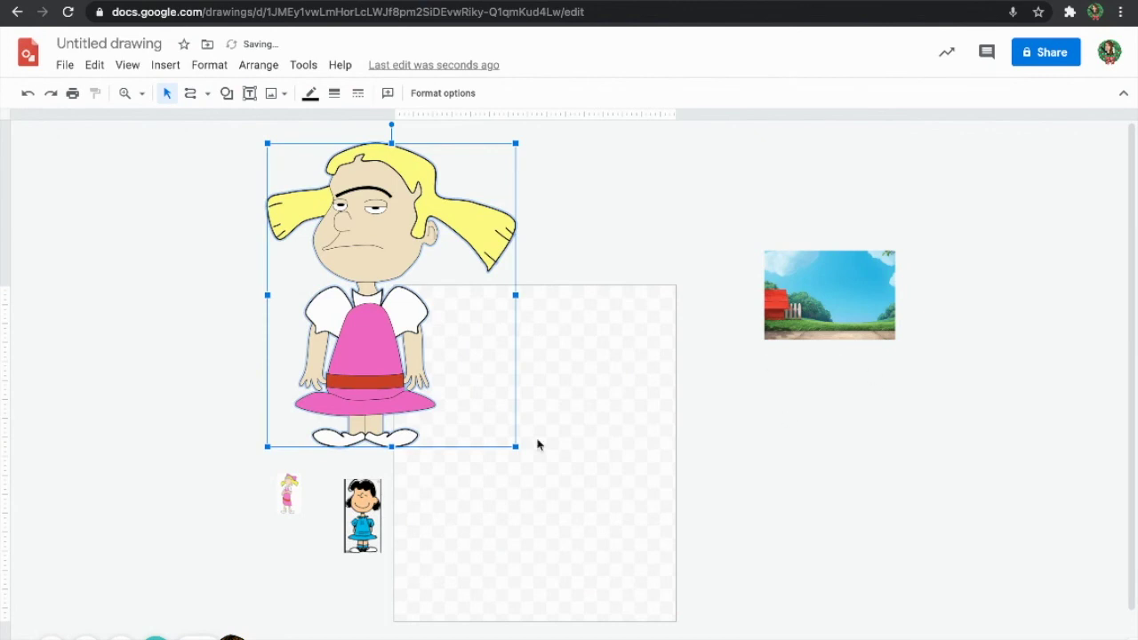
drag(360, 531, 133, 395)
drag(284, 498, 189, 381)
click(389, 513)
- Align the park image to the canvas's upper-left corner, enlarge it to the canvas height, and widen the canvas to the image's width
drag(773, 326, 466, 335)
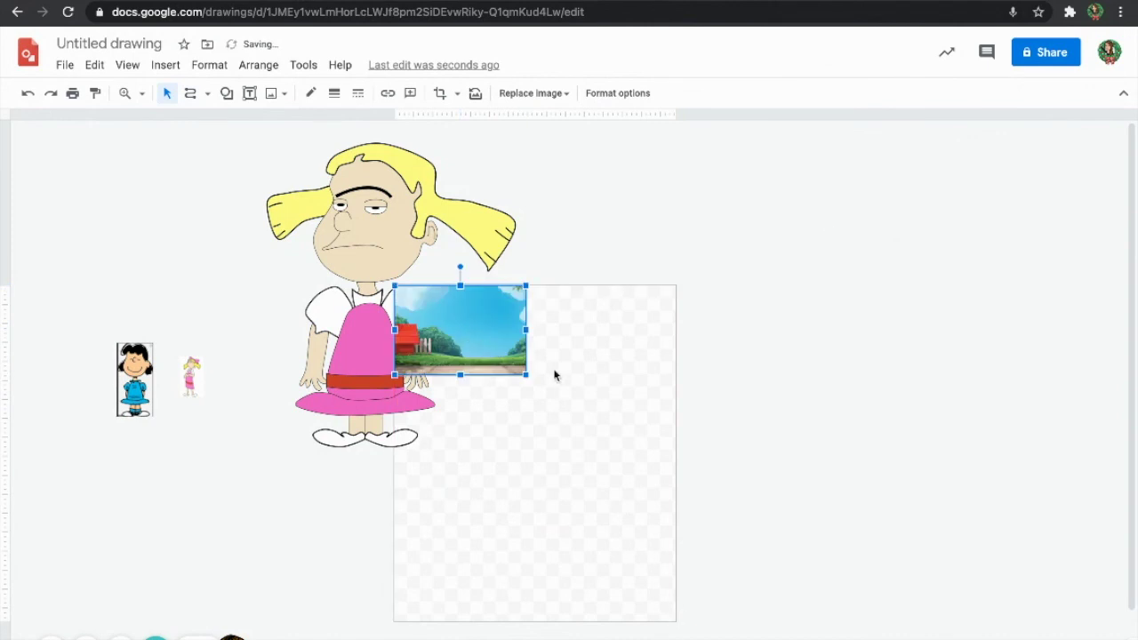
drag(525, 377, 888, 621)
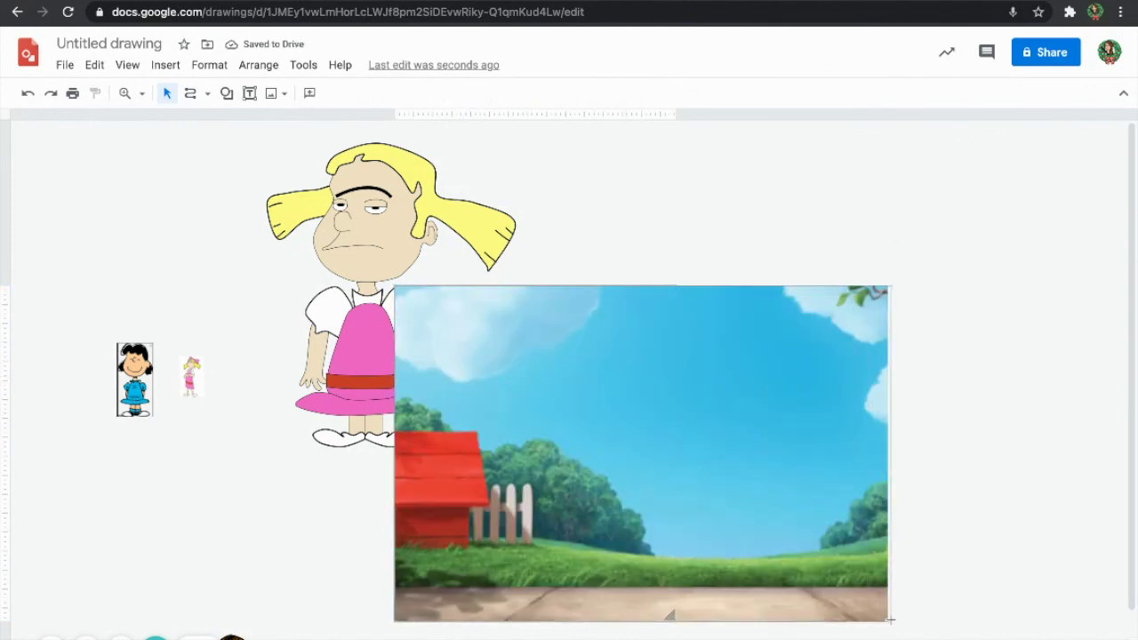
drag(889, 624, 889, 623)
- Move the grouped character onto the park image, right of the doghouse, and bring it to the front
drag(361, 222, 671, 381)
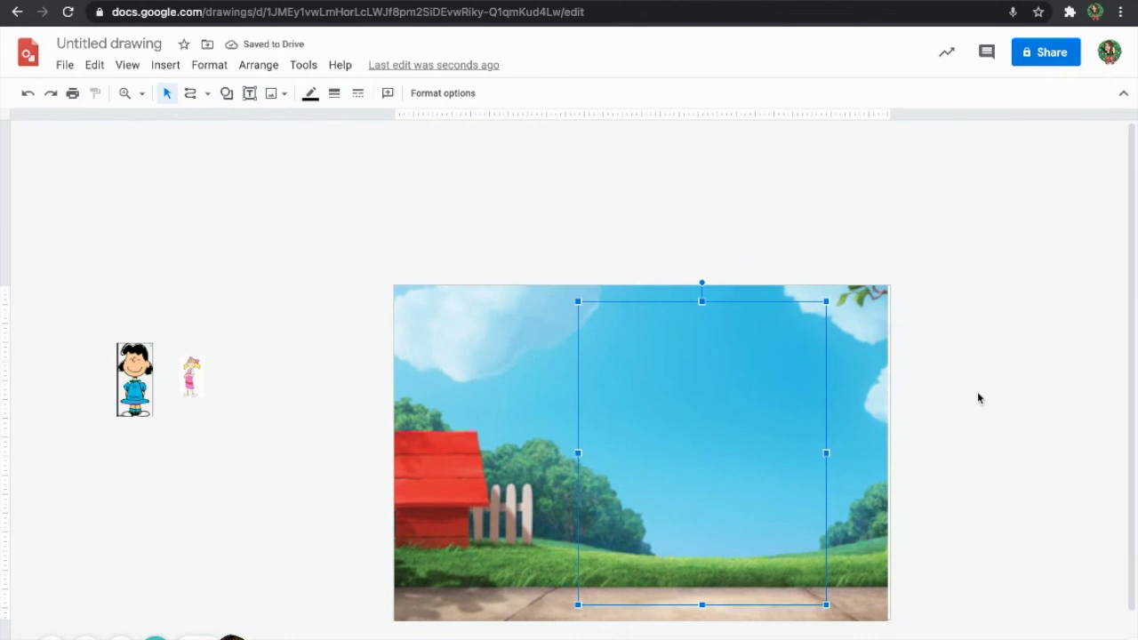
key(ctrl+shift+Up)
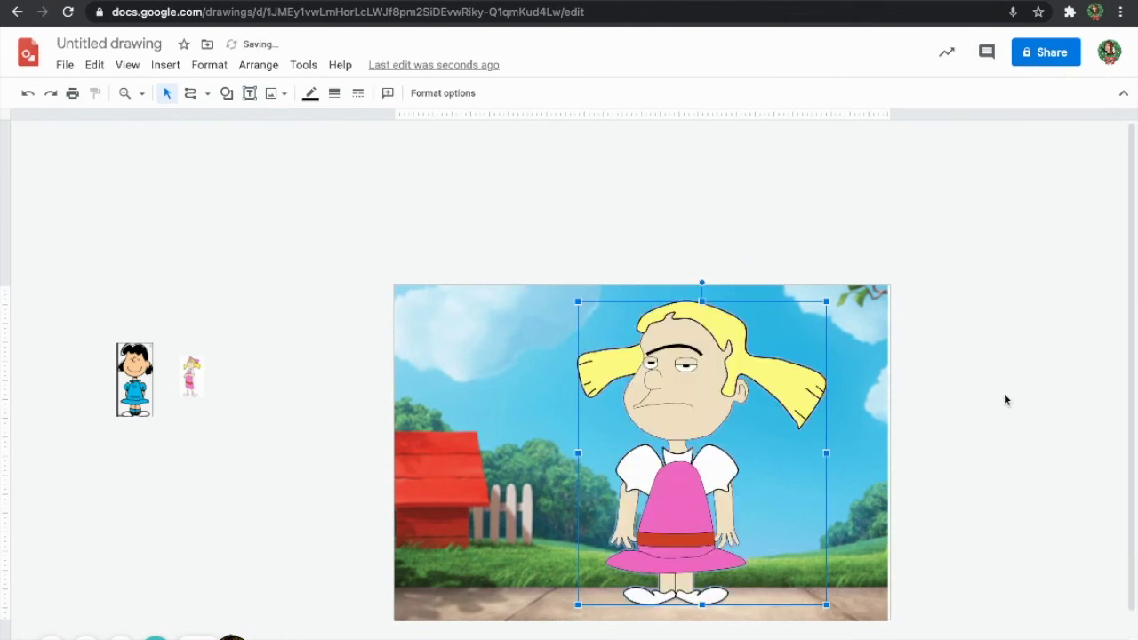
click(1001, 423)
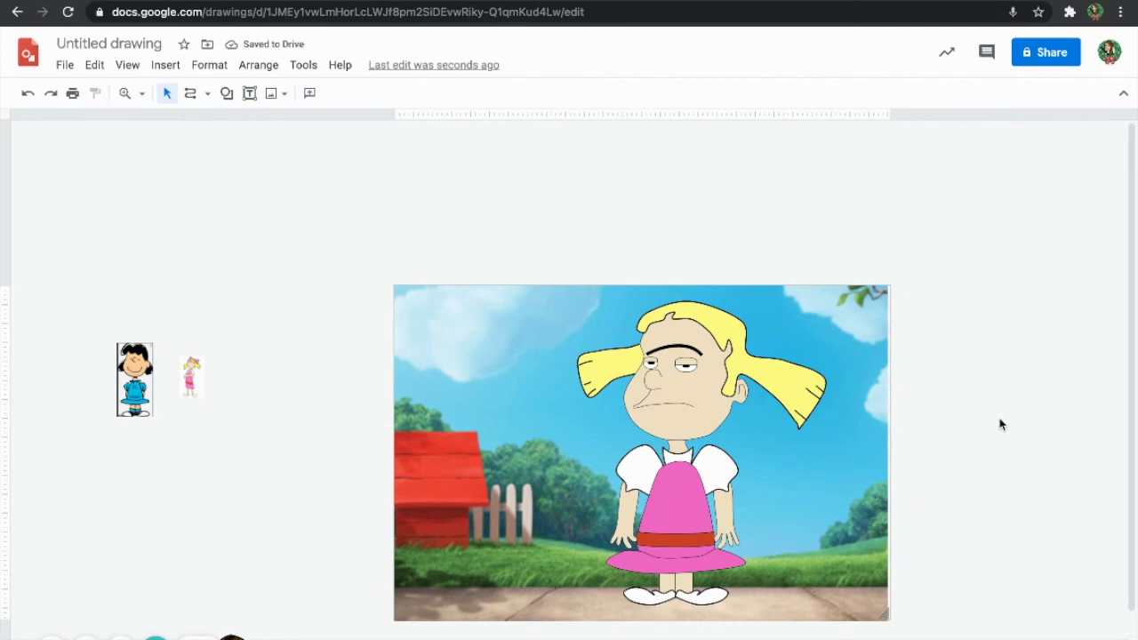